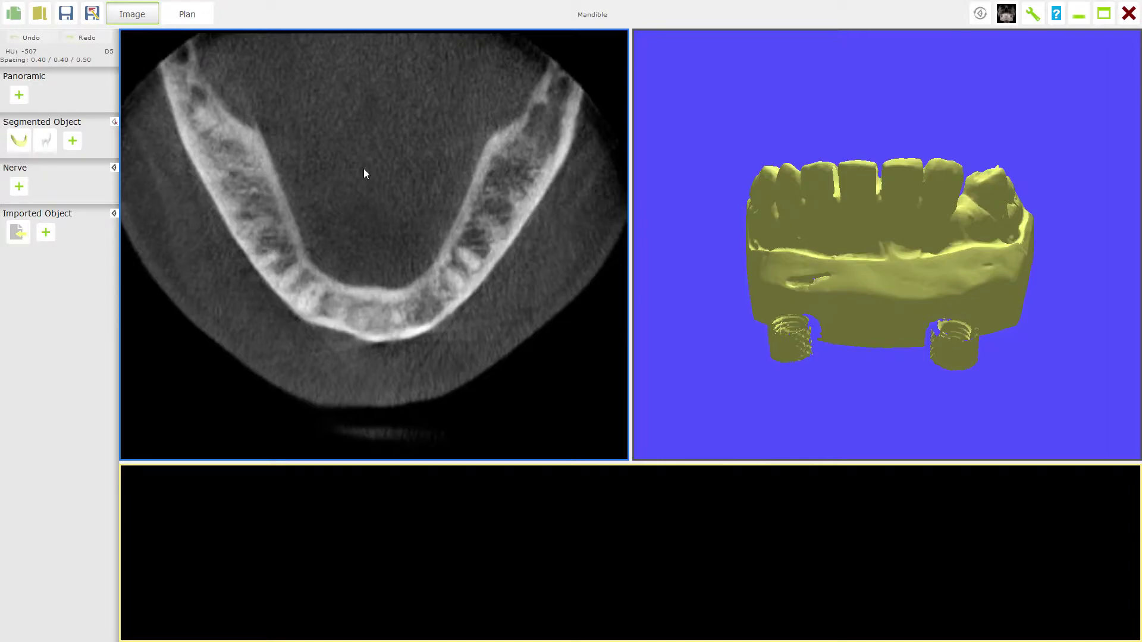
- Examine the axial slices of the mandible from the lower bone level up through the tooth roots
{"action": "scroll", "coordinate": [363, 173], "scroll_direction": "down", "scroll_amount": 4}
{"action": "scroll", "coordinate": [364, 173], "scroll_direction": "down", "scroll_amount": 3}
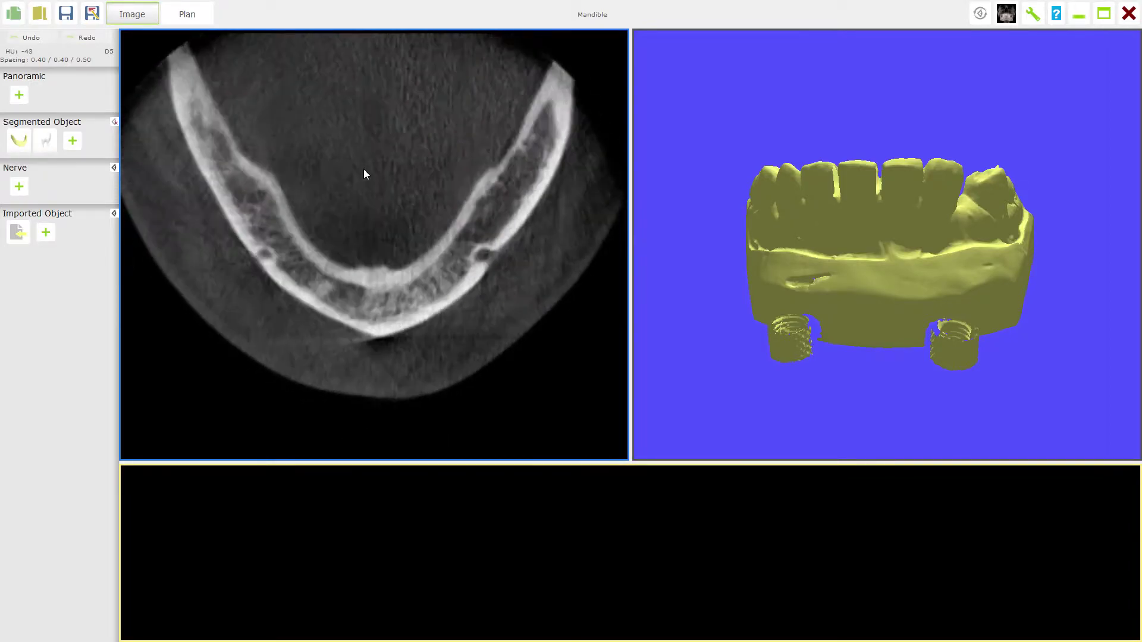
{"action": "scroll", "coordinate": [365, 173], "scroll_direction": "down", "scroll_amount": 4}
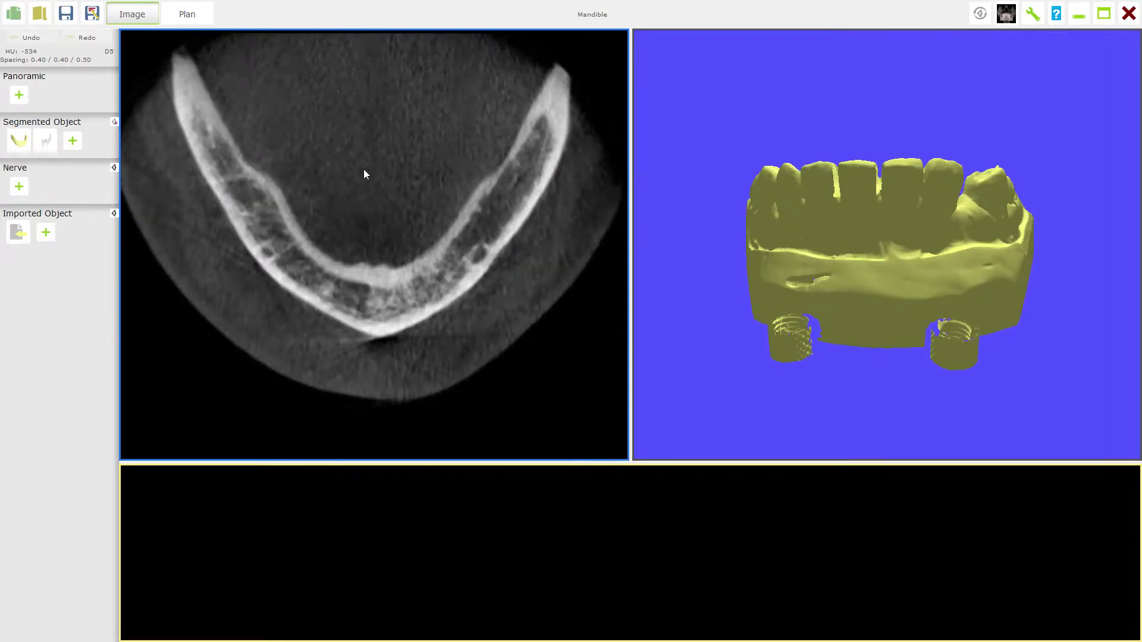
{"action": "scroll", "coordinate": [365, 173], "scroll_direction": "down", "scroll_amount": 8}
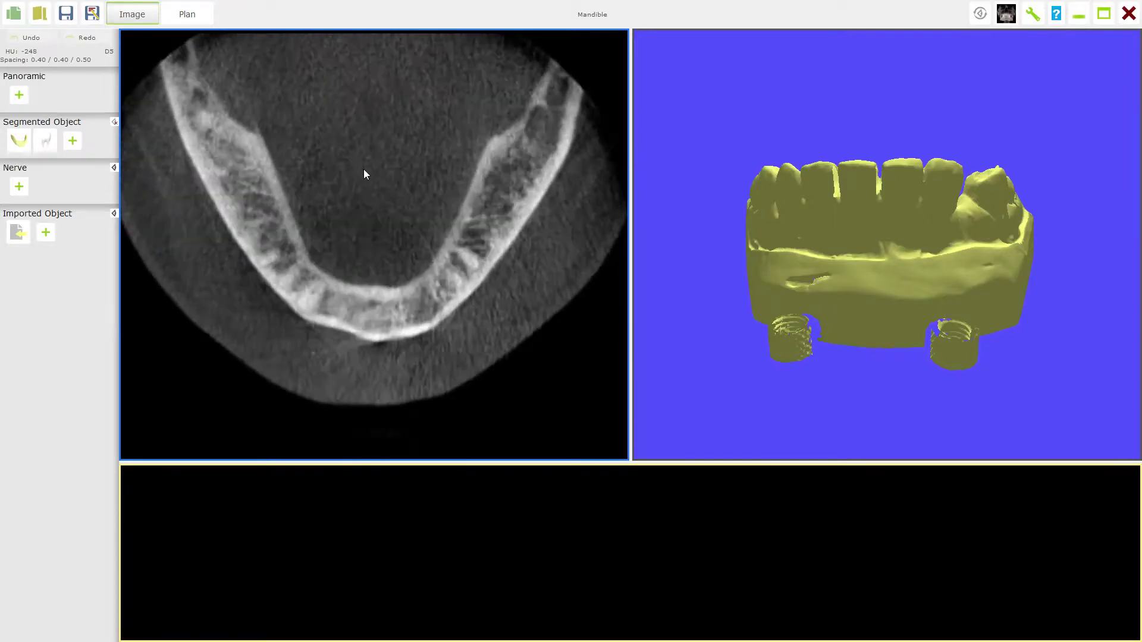
{"action": "scroll", "coordinate": [364, 173], "scroll_direction": "down", "scroll_amount": 8}
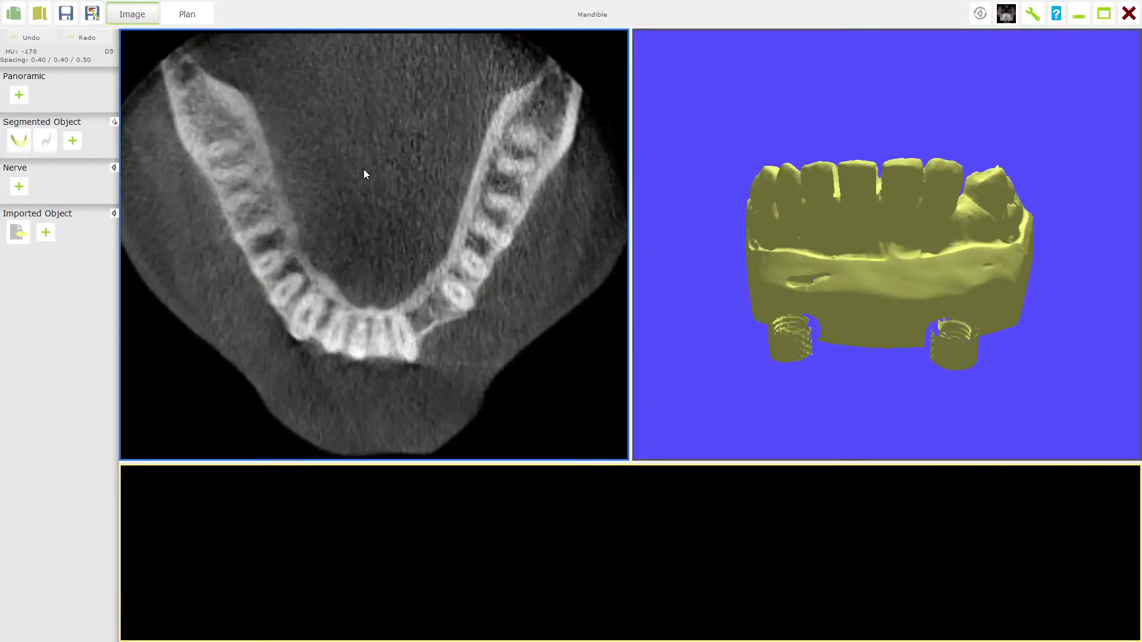
{"action": "scroll", "coordinate": [364, 173], "scroll_direction": "down", "scroll_amount": 2}
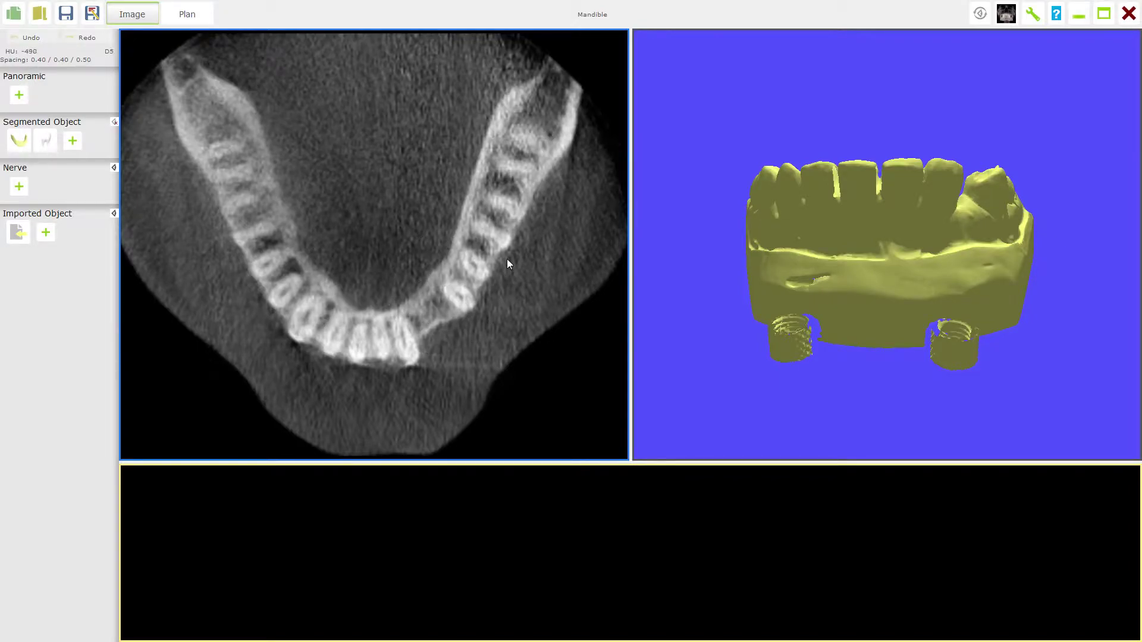
{"action": "scroll", "coordinate": [424, 273], "scroll_direction": "down", "scroll_amount": 5}
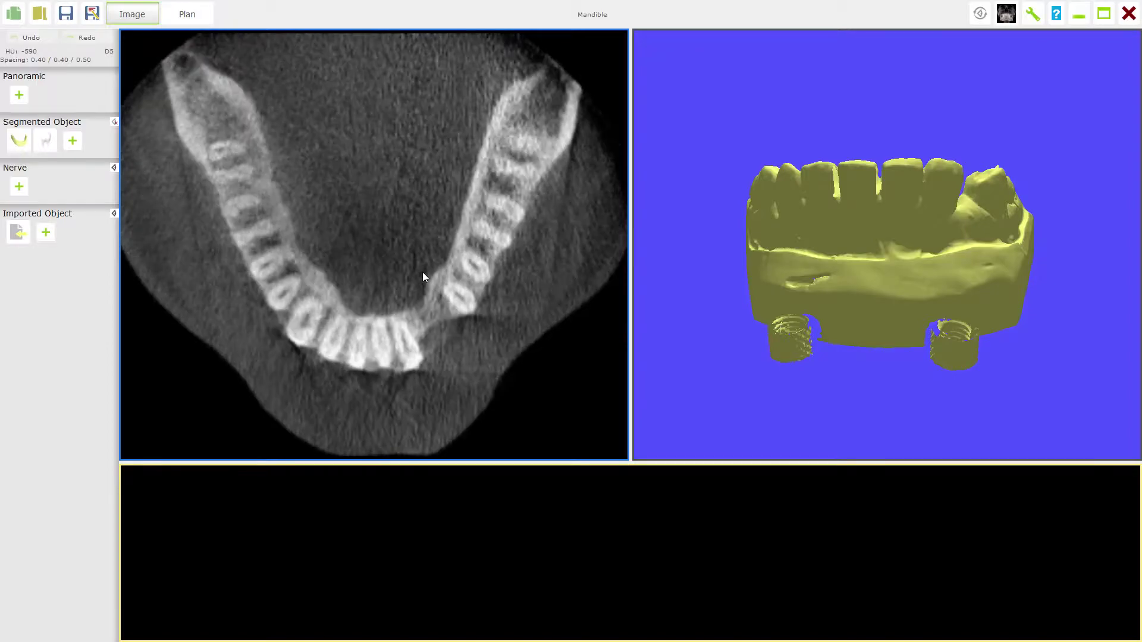
{"action": "scroll", "coordinate": [423, 274], "scroll_direction": "down", "scroll_amount": 5}
{"action": "scroll", "coordinate": [424, 275], "scroll_direction": "down", "scroll_amount": 5}
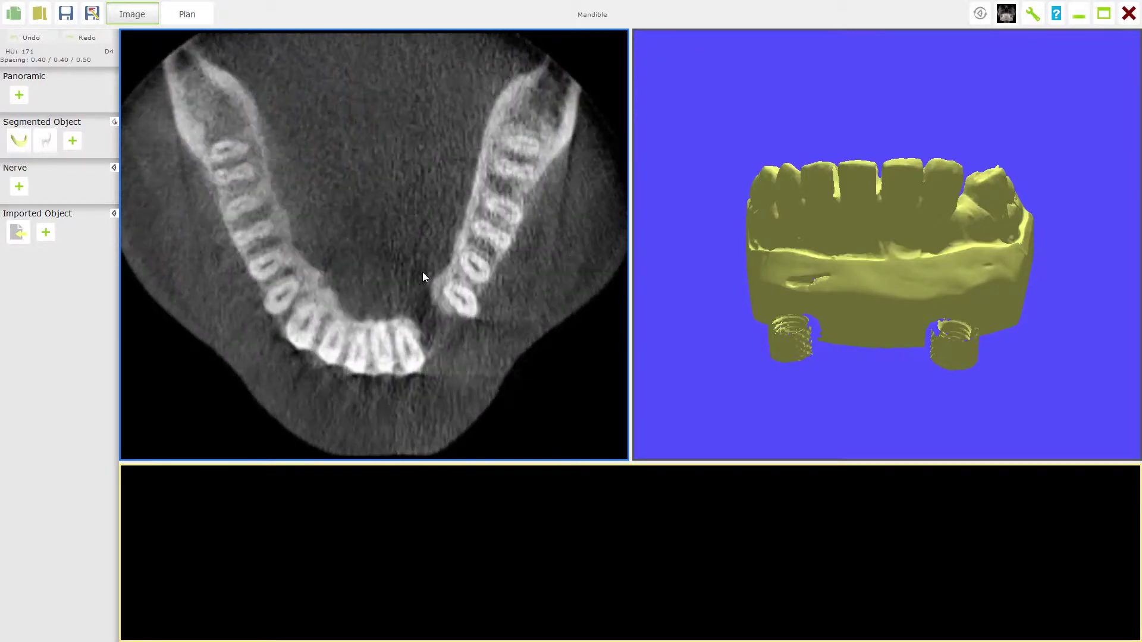
{"action": "scroll", "coordinate": [423, 278], "scroll_direction": "down", "scroll_amount": 5}
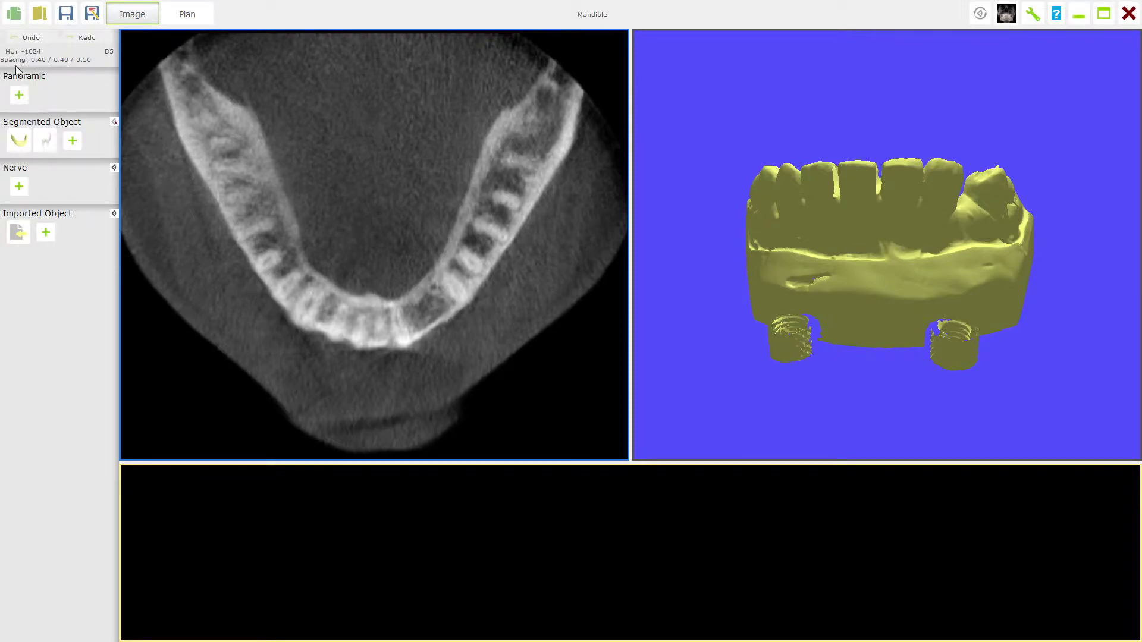
- Create a panoramic curve with eleven points along the middle of the mandibular arch, from one posterior end to the other
{"action": "left_click", "coordinate": [20, 95]}
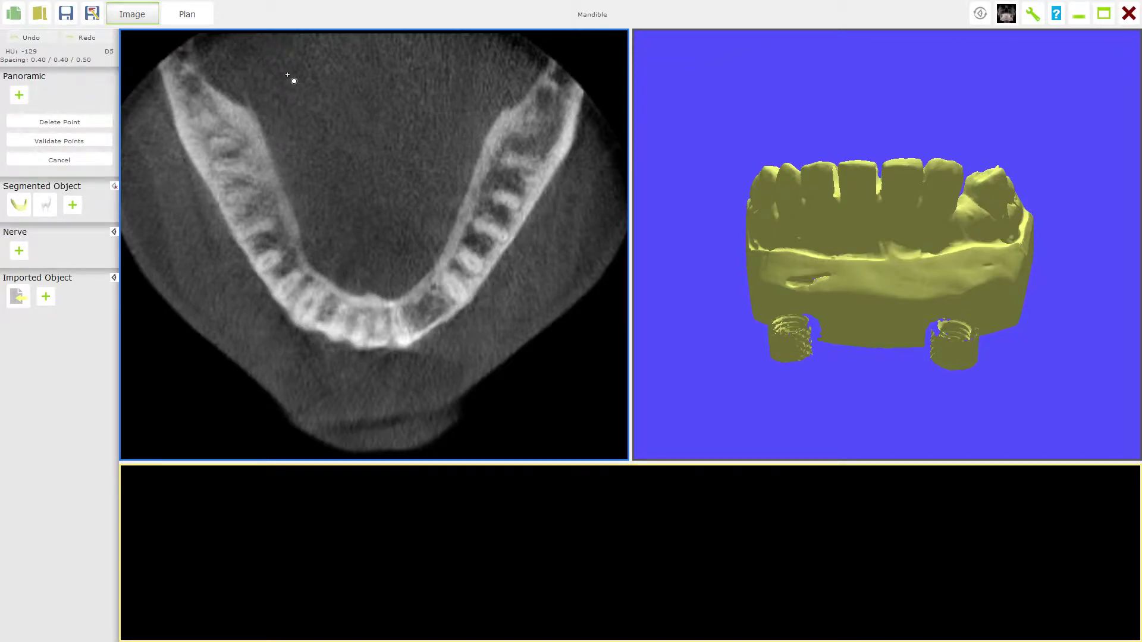
{"action": "left_click", "coordinate": [202, 96]}
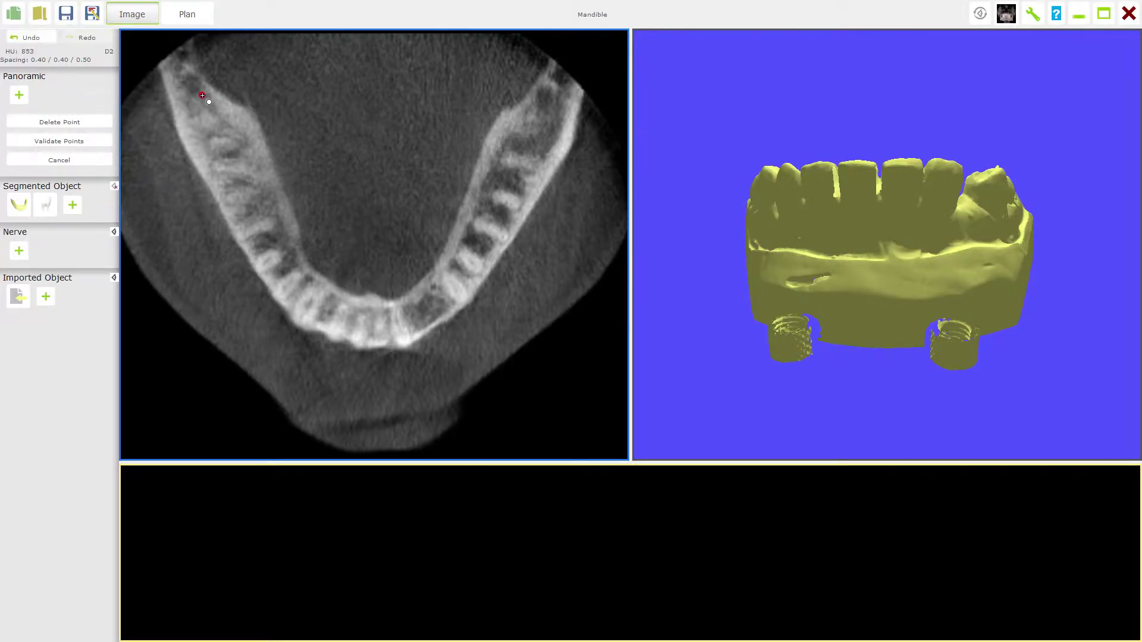
{"action": "left_click", "coordinate": [232, 156]}
{"action": "left_click", "coordinate": [277, 253]}
{"action": "left_click", "coordinate": [316, 305]}
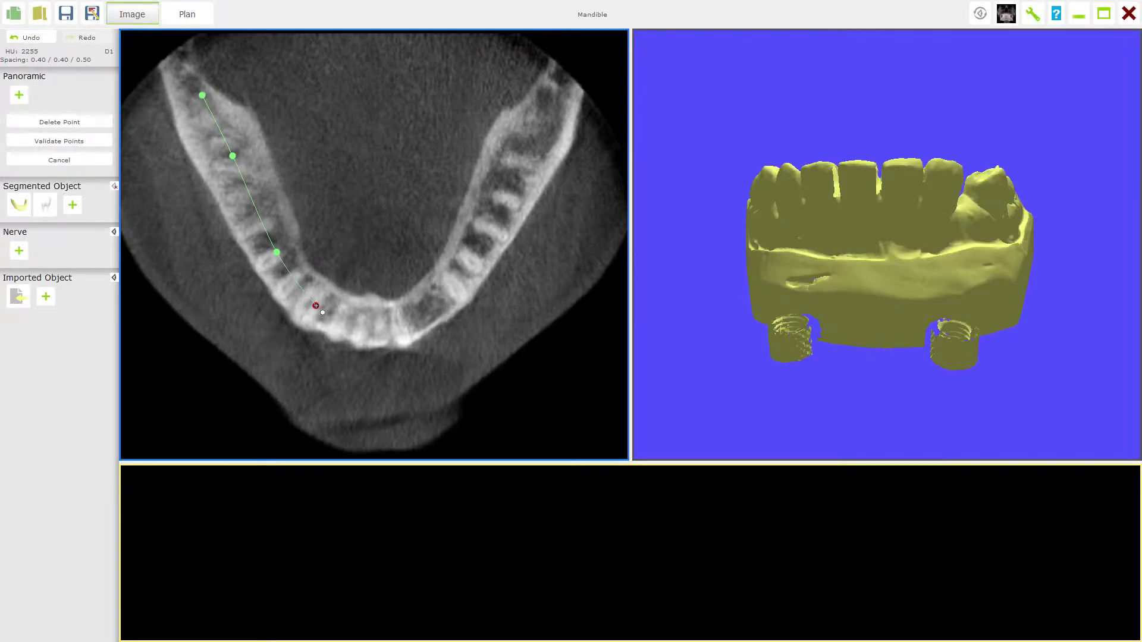
{"action": "left_click", "coordinate": [375, 324]}
{"action": "left_click", "coordinate": [424, 311]}
{"action": "left_click", "coordinate": [461, 270]}
{"action": "left_click", "coordinate": [487, 221]}
{"action": "left_click", "coordinate": [512, 185]}
{"action": "left_click", "coordinate": [530, 151]}
{"action": "left_click", "coordinate": [545, 117]}
{"action": "double_click", "coordinate": [545, 117]}
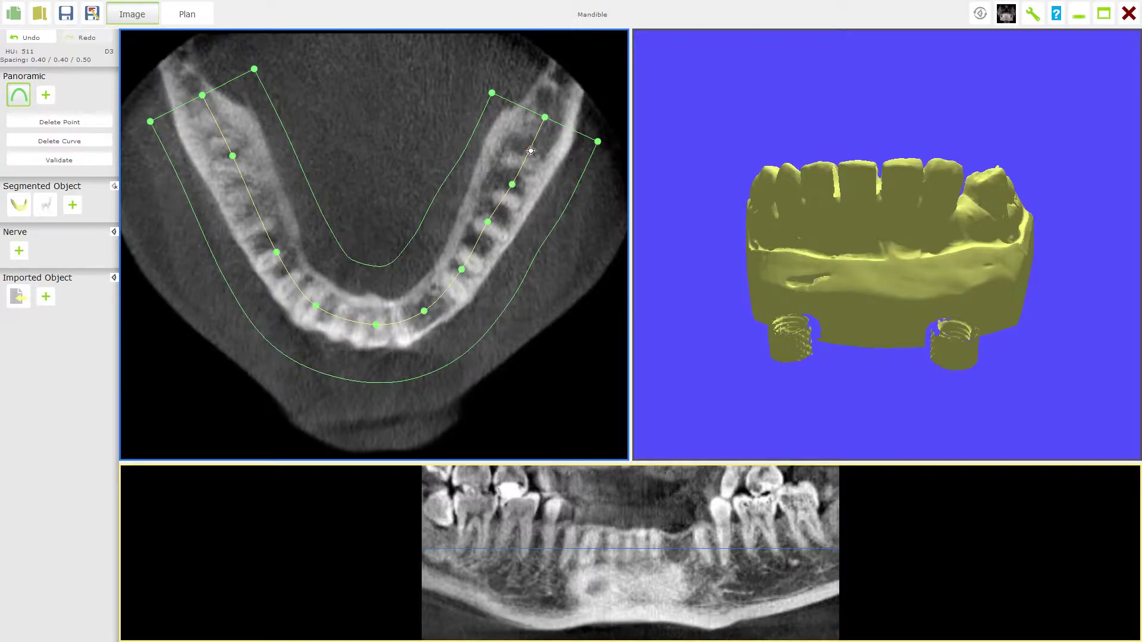
- Extend the panoramic curve's last end farther back along the ramus and recentre its two neighbouring points in the molar bone
{"action": "mouse_move", "coordinate": [531, 150]}
{"action": "left_mouse_down"}
{"action": "mouse_move", "coordinate": [545, 152]}
{"action": "mouse_move", "coordinate": [521, 141]}
{"action": "left_mouse_up"}
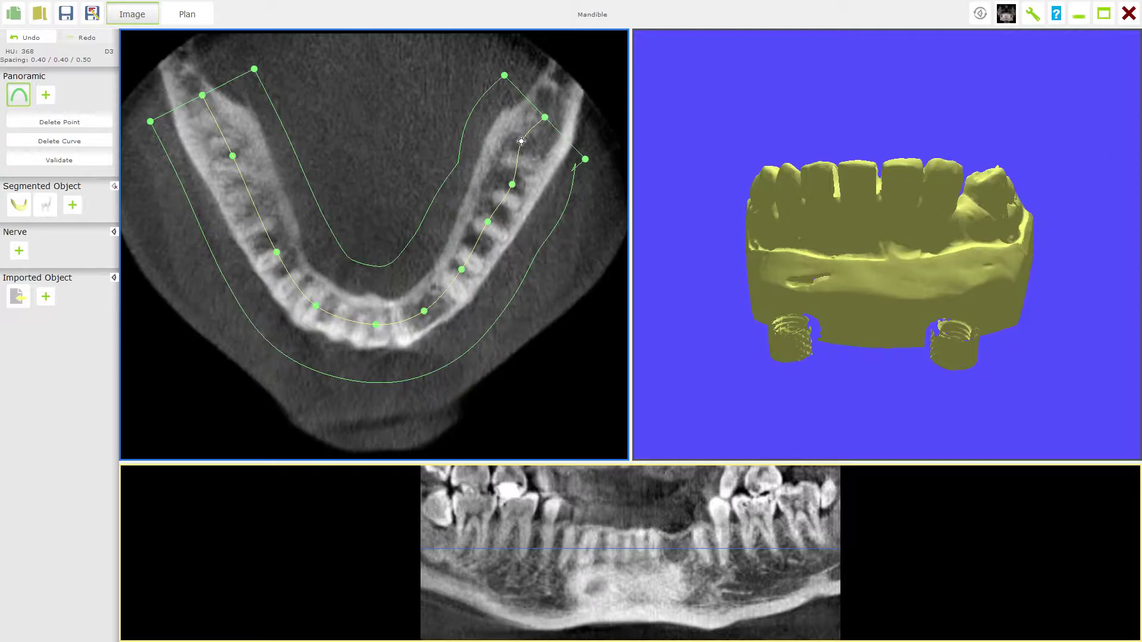
{"action": "left_click_drag", "start_coordinate": [521, 141], "coordinate": [522, 142]}
{"action": "left_click_drag", "start_coordinate": [544, 117], "coordinate": [564, 85]}
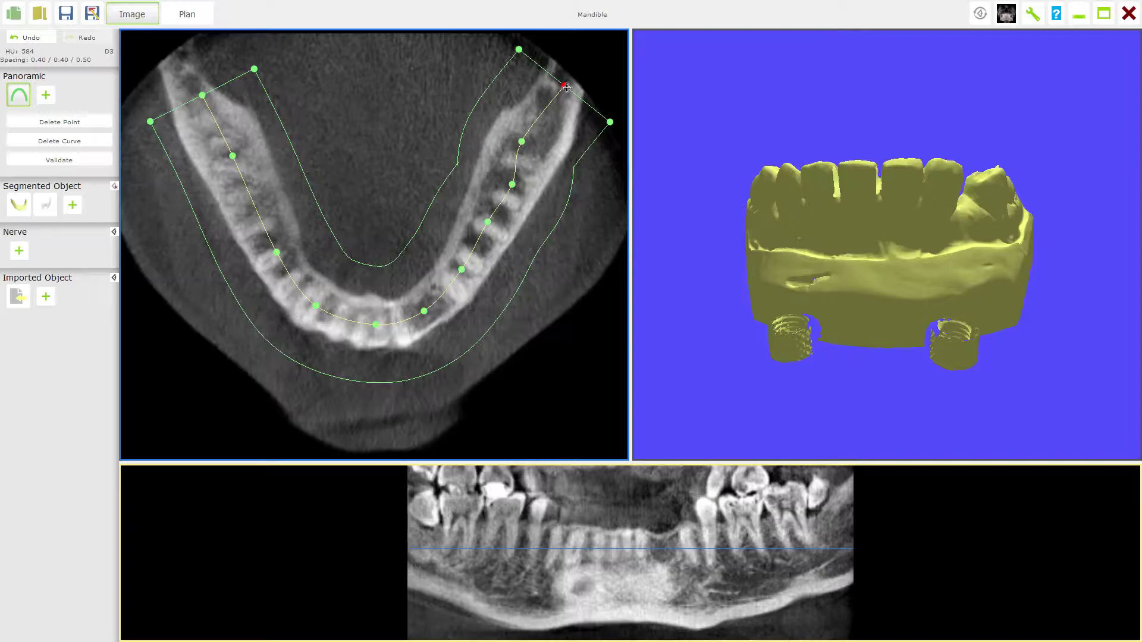
{"action": "left_click_drag", "start_coordinate": [565, 87], "coordinate": [553, 81]}
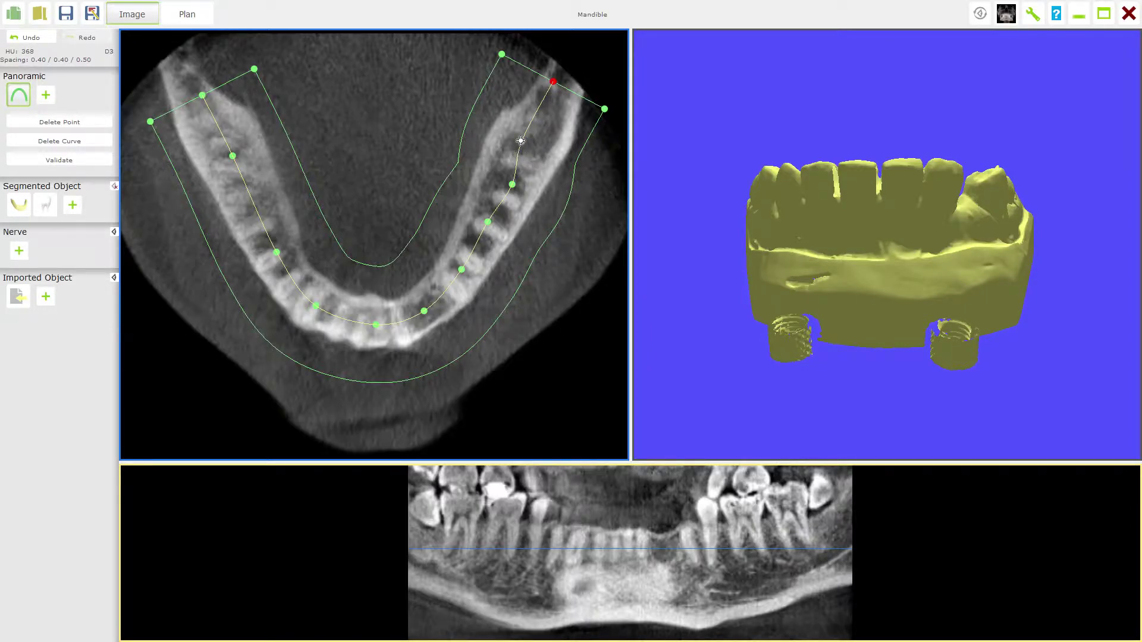
{"action": "left_click_drag", "start_coordinate": [521, 141], "coordinate": [526, 142]}
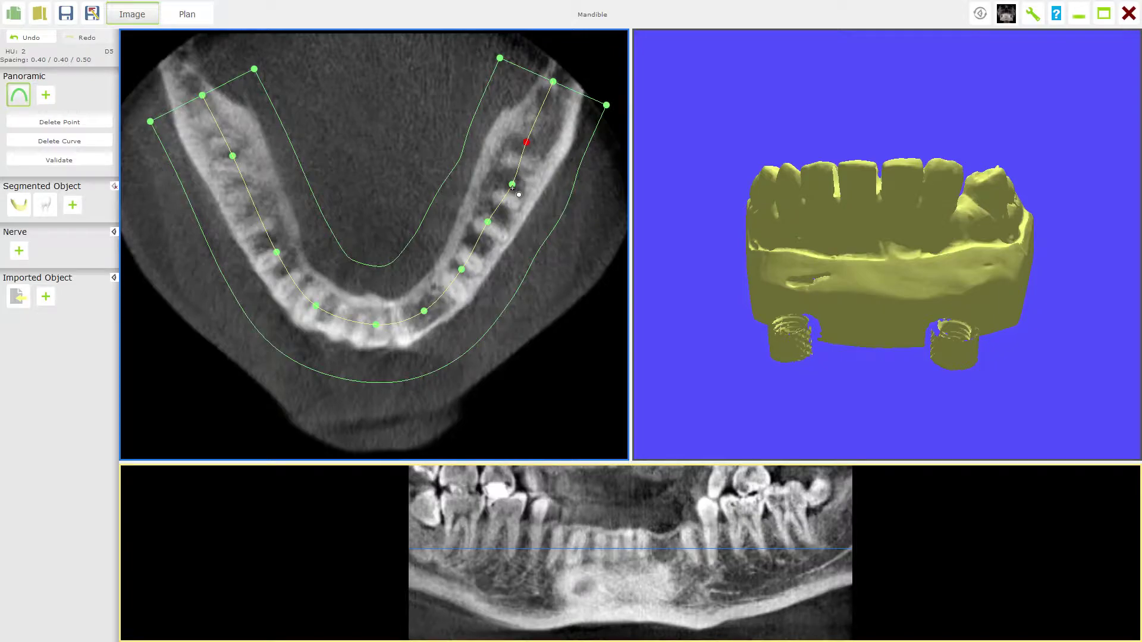
{"action": "left_click_drag", "start_coordinate": [511, 185], "coordinate": [504, 179]}
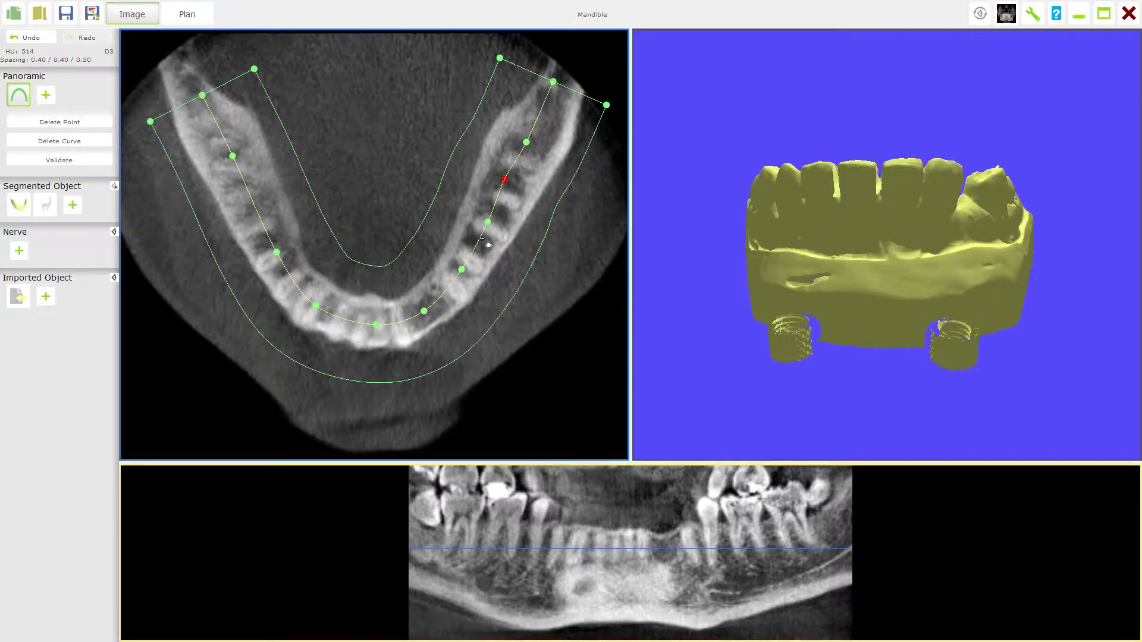
- Check the curve across axial levels and reposition its two premolar-region points, shifting the front one outward toward the mental foramen
{"action": "scroll", "coordinate": [482, 238], "scroll_direction": "down", "scroll_amount": 4}
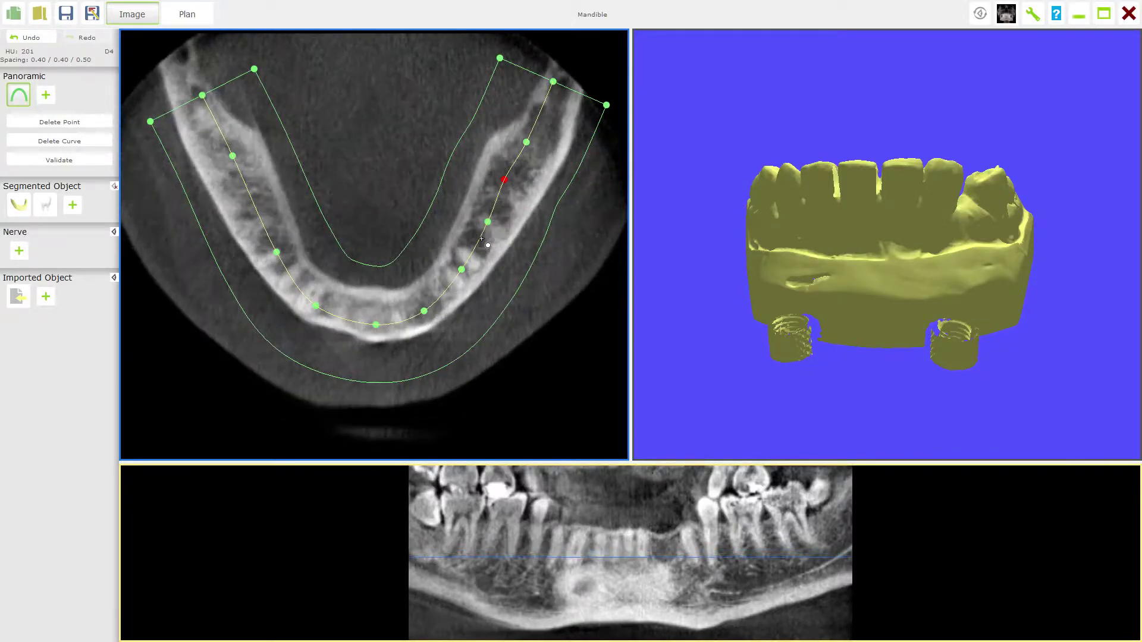
{"action": "scroll", "coordinate": [482, 239], "scroll_direction": "up", "scroll_amount": 6}
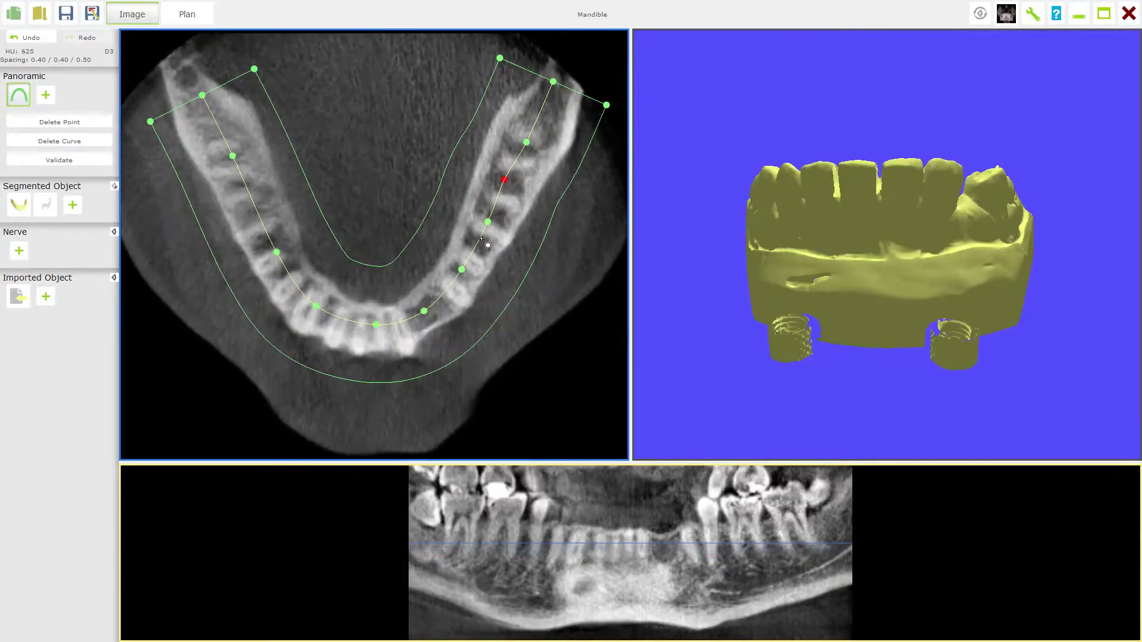
{"action": "scroll", "coordinate": [481, 239], "scroll_direction": "up", "scroll_amount": 3}
{"action": "scroll", "coordinate": [482, 238], "scroll_direction": "down", "scroll_amount": 4}
{"action": "scroll", "coordinate": [481, 238], "scroll_direction": "down", "scroll_amount": 1}
{"action": "scroll", "coordinate": [476, 245], "scroll_direction": "down", "scroll_amount": 4}
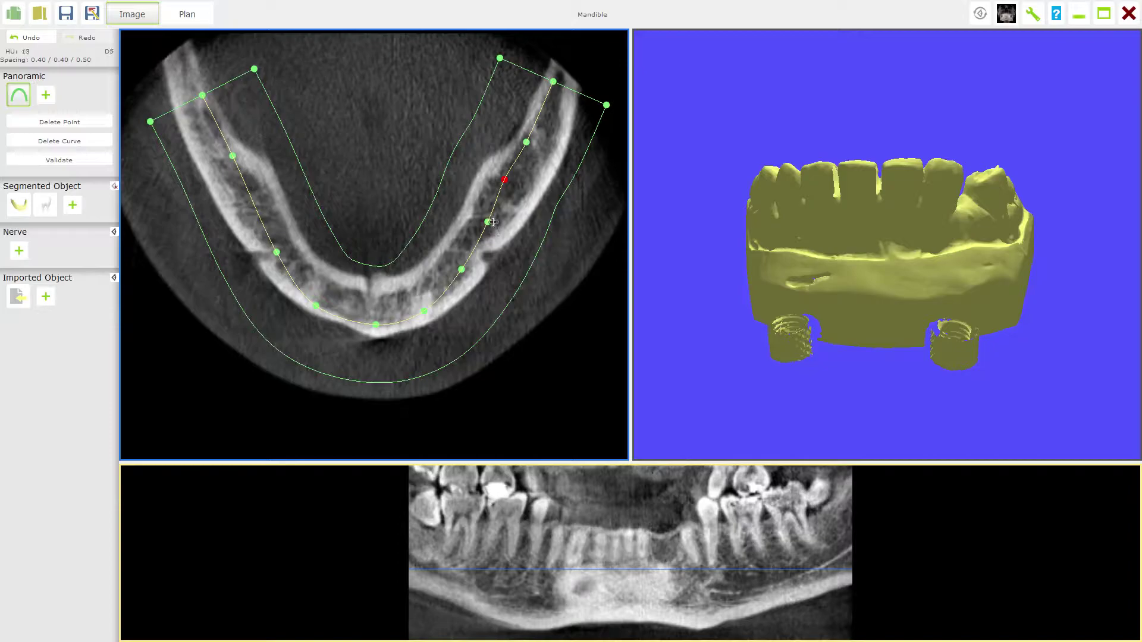
{"action": "left_click_drag", "start_coordinate": [487, 222], "coordinate": [485, 219]}
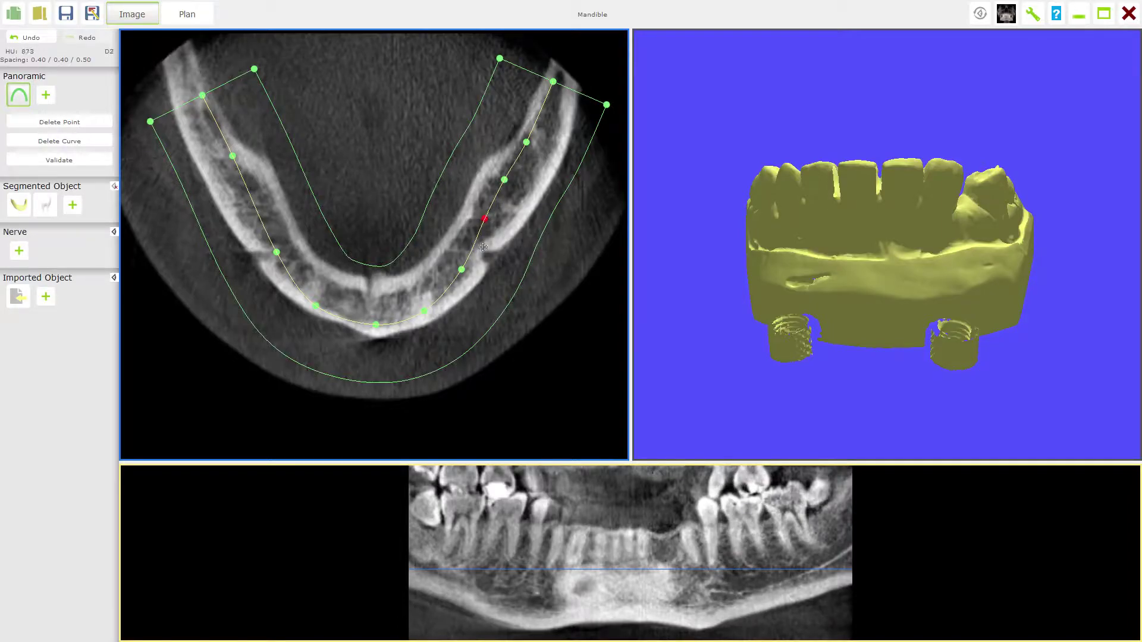
{"action": "left_click_drag", "start_coordinate": [462, 269], "coordinate": [472, 272]}
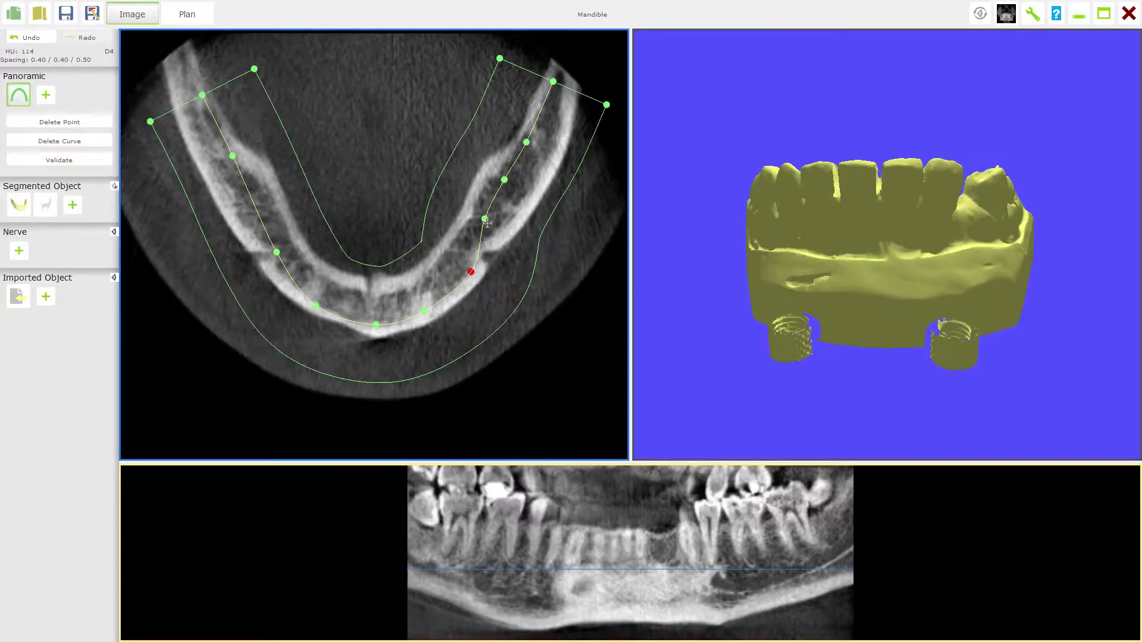
{"action": "left_click_drag", "start_coordinate": [486, 219], "coordinate": [487, 215]}
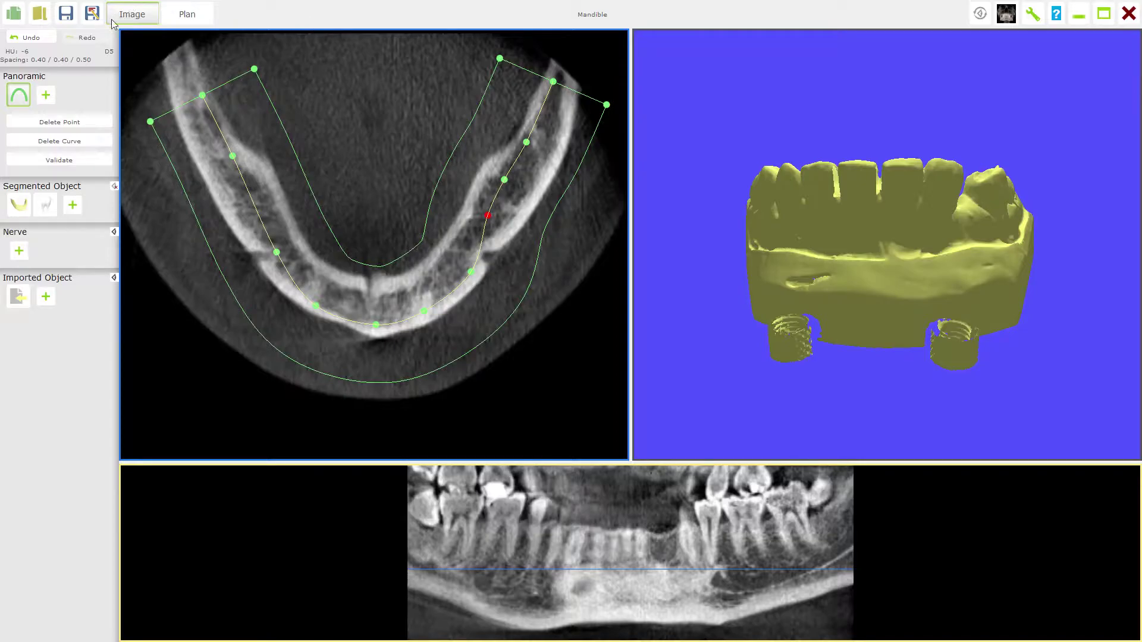
- Switch to the Plan stage and examine the panoramic view at different buccal and lingual depths
{"action": "left_click", "coordinate": [188, 15]}
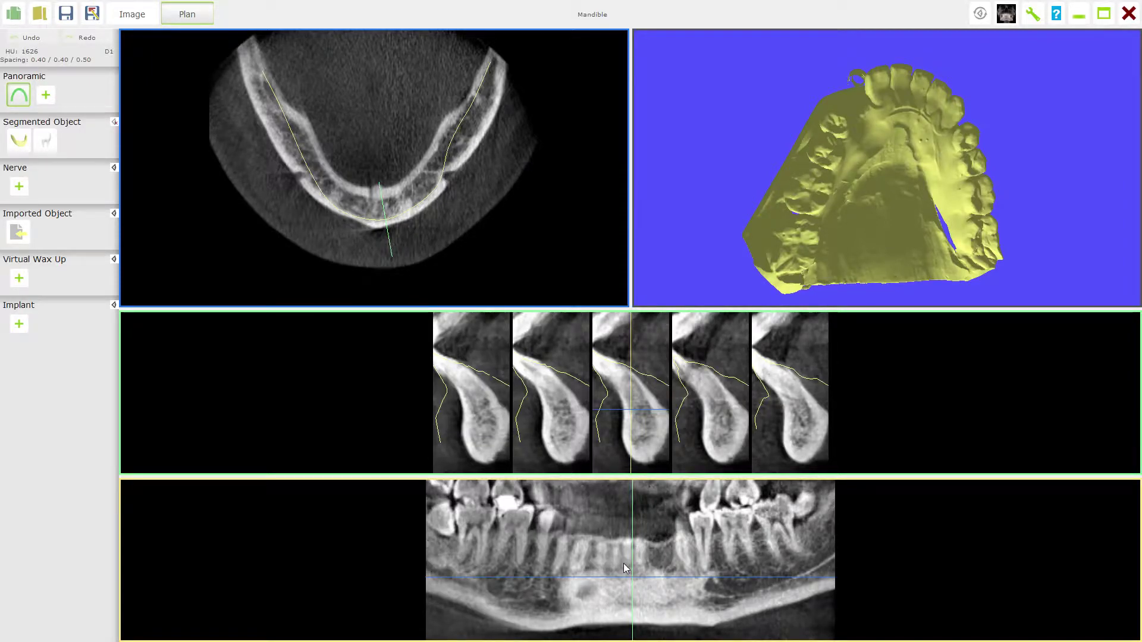
{"action": "scroll", "coordinate": [622, 563], "scroll_direction": "up", "scroll_amount": 4}
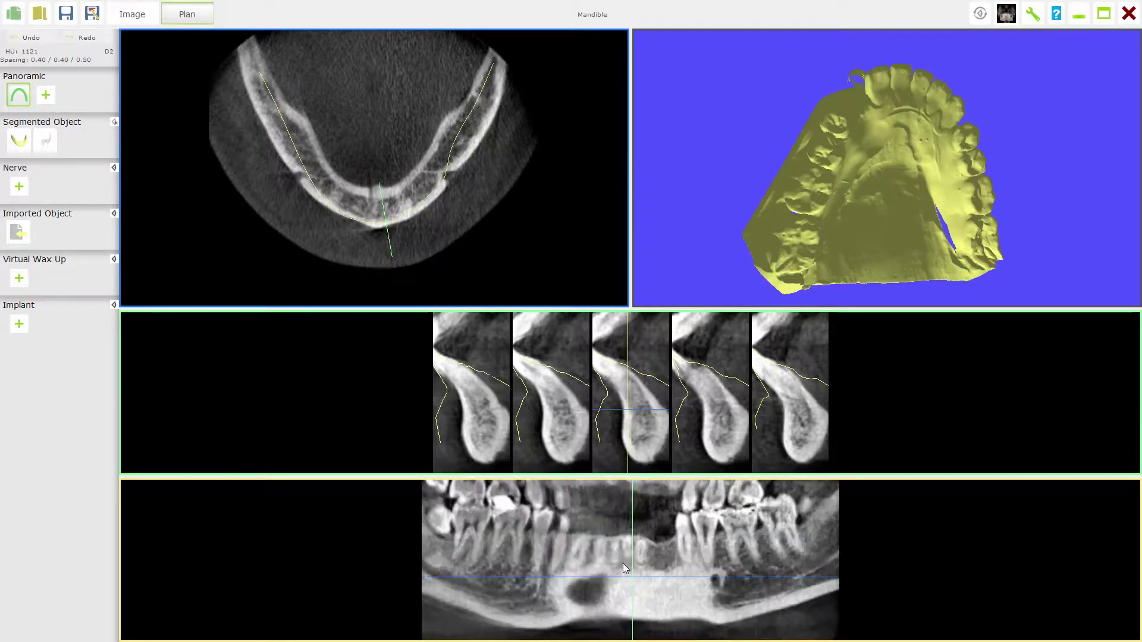
{"action": "scroll", "coordinate": [623, 563], "scroll_direction": "down", "scroll_amount": 3}
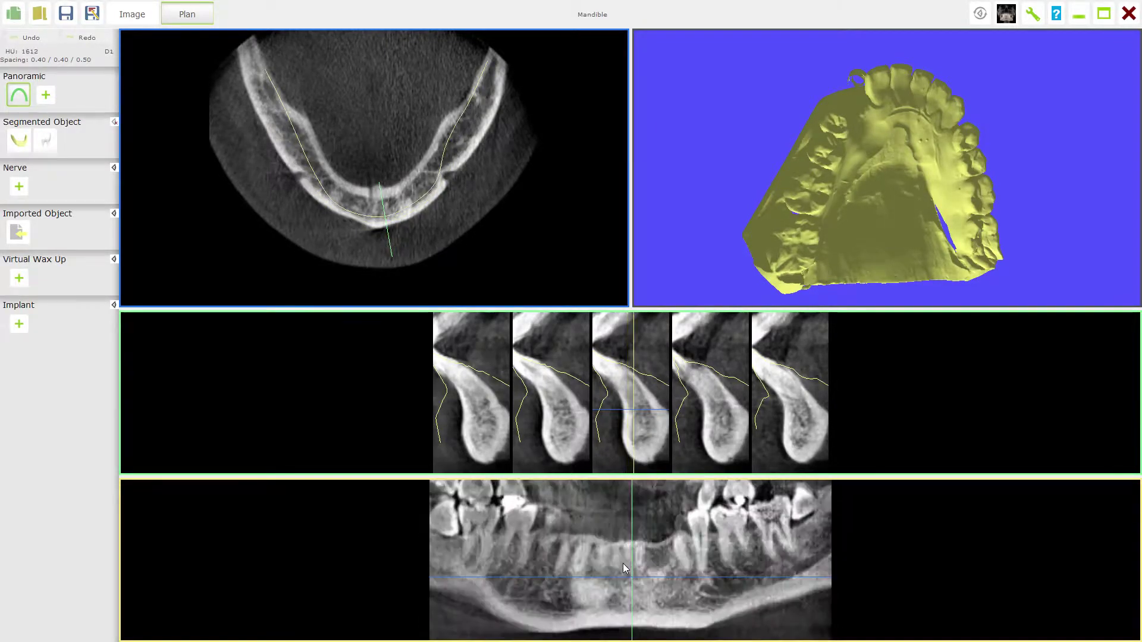
{"action": "scroll", "coordinate": [623, 563], "scroll_direction": "up", "scroll_amount": 3}
{"action": "scroll", "coordinate": [623, 562], "scroll_direction": "down", "scroll_amount": 3}
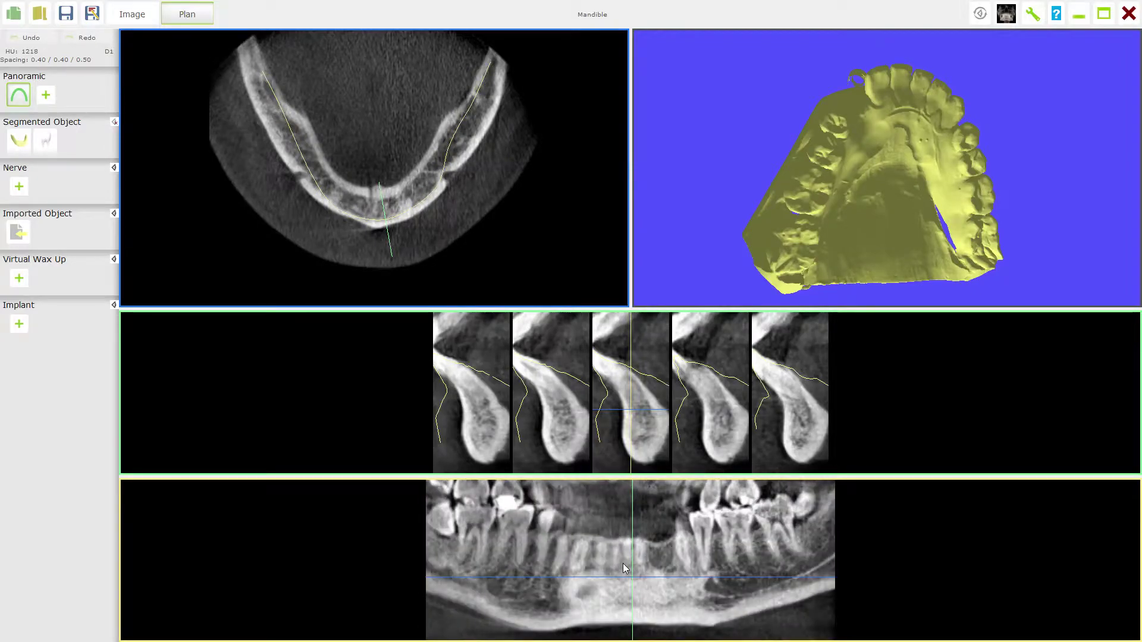
{"action": "scroll", "coordinate": [623, 562], "scroll_direction": "down", "scroll_amount": 1}
{"action": "scroll", "coordinate": [623, 563], "scroll_direction": "up", "scroll_amount": 1}
{"action": "scroll", "coordinate": [612, 385], "scroll_direction": "down", "scroll_amount": 1}
{"action": "scroll", "coordinate": [612, 385], "scroll_direction": "up", "scroll_amount": 4}
{"action": "scroll", "coordinate": [610, 385], "scroll_direction": "up", "scroll_amount": 3}
{"action": "scroll", "coordinate": [608, 388], "scroll_direction": "down", "scroll_amount": 5}
{"action": "scroll", "coordinate": [607, 390], "scroll_direction": "down", "scroll_amount": 4}
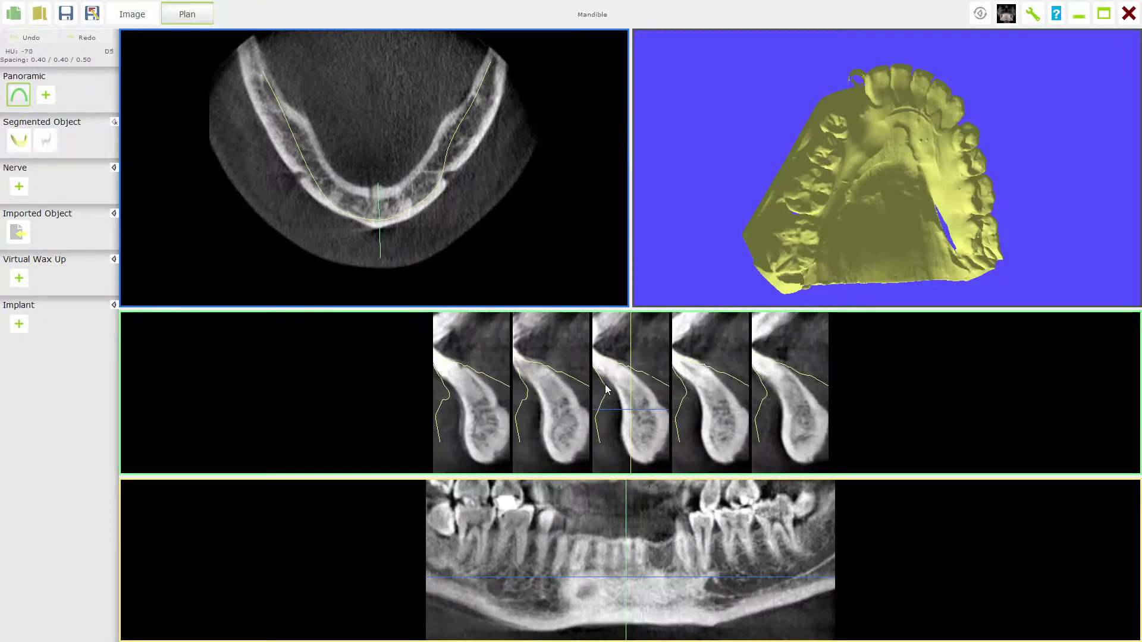
- Examine the cross-sections along the anterior mandible through the missing-tooth site, plus the more lingual panoramic layers
{"action": "scroll", "coordinate": [607, 389], "scroll_direction": "up", "scroll_amount": 5}
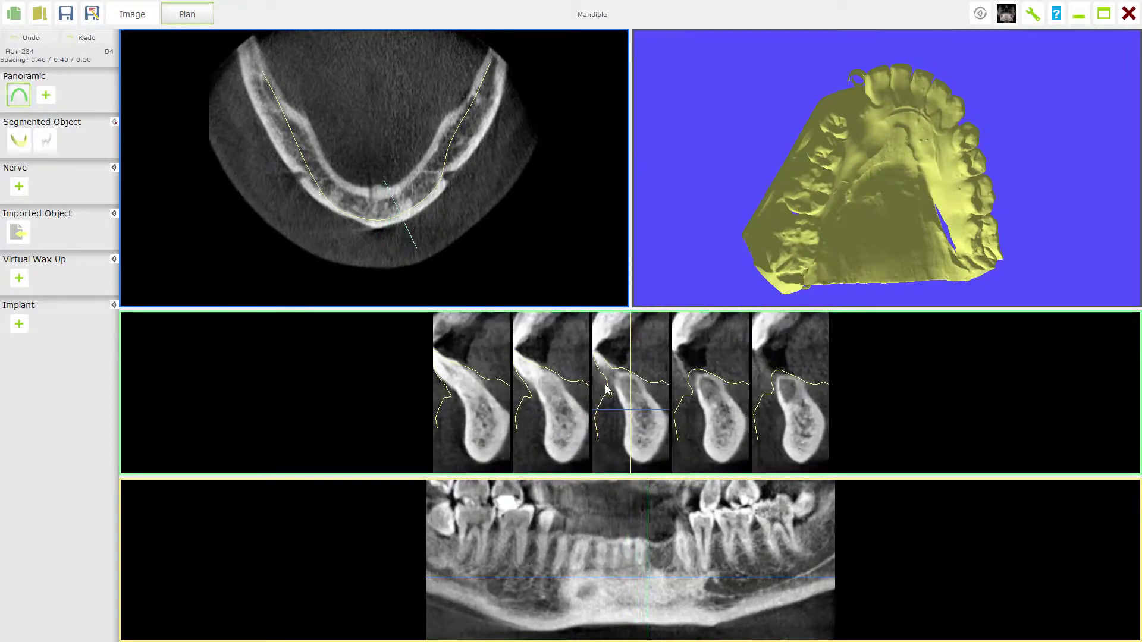
{"action": "scroll", "coordinate": [606, 390], "scroll_direction": "up", "scroll_amount": 3}
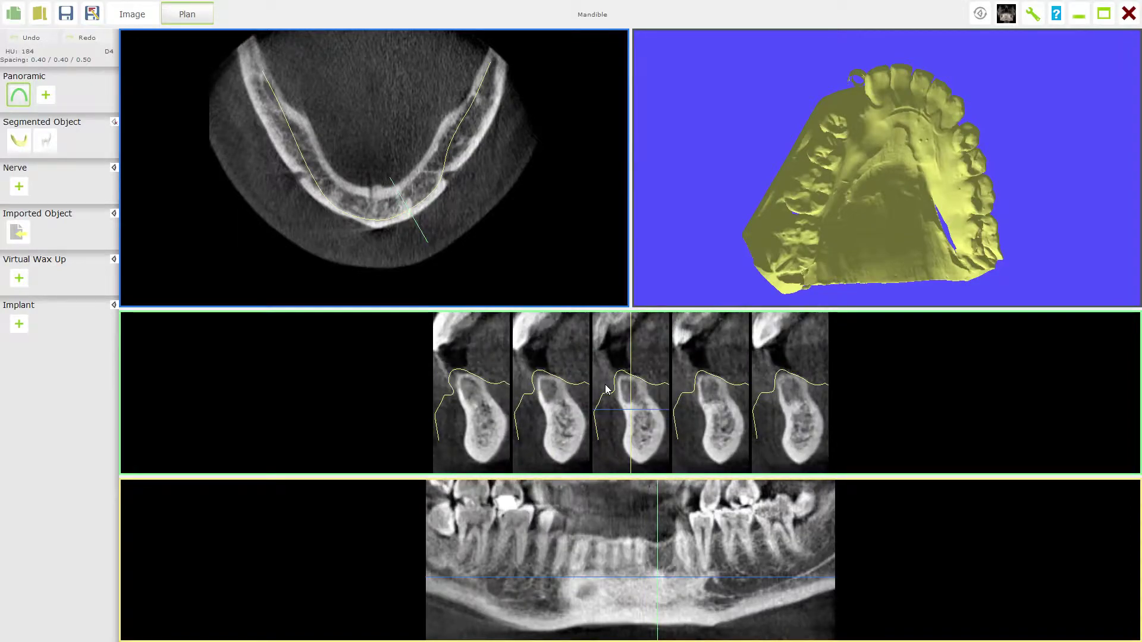
{"action": "scroll", "coordinate": [607, 390], "scroll_direction": "down", "scroll_amount": 5}
{"action": "scroll", "coordinate": [606, 389], "scroll_direction": "down", "scroll_amount": 2}
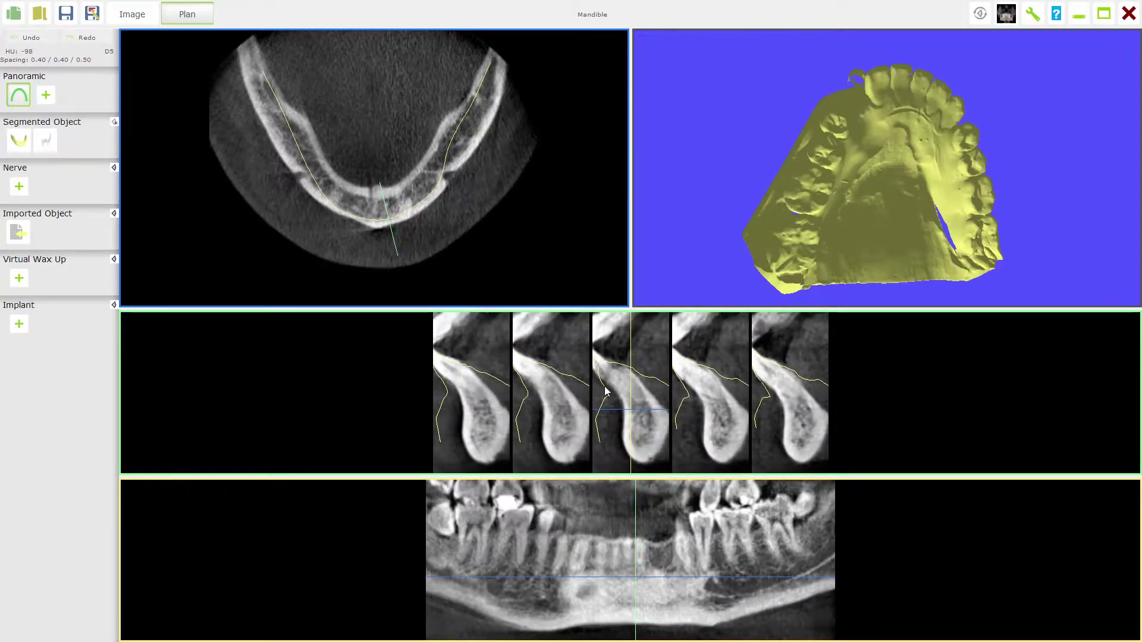
{"action": "scroll", "coordinate": [607, 390], "scroll_direction": "up", "scroll_amount": 3}
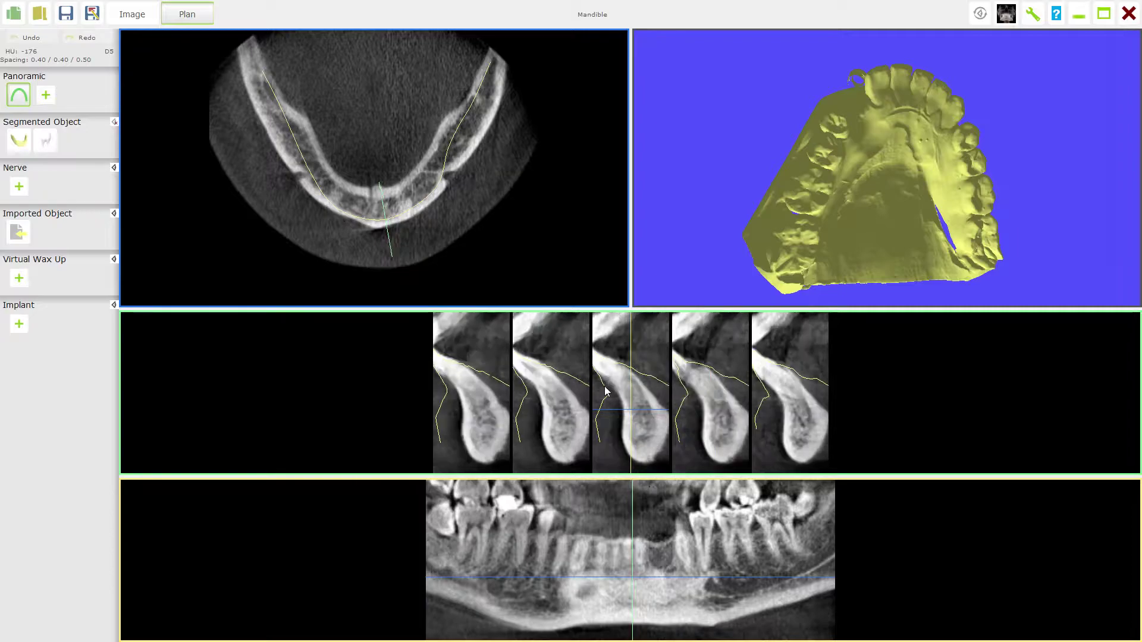
{"action": "scroll", "coordinate": [606, 390], "scroll_direction": "up", "scroll_amount": 3}
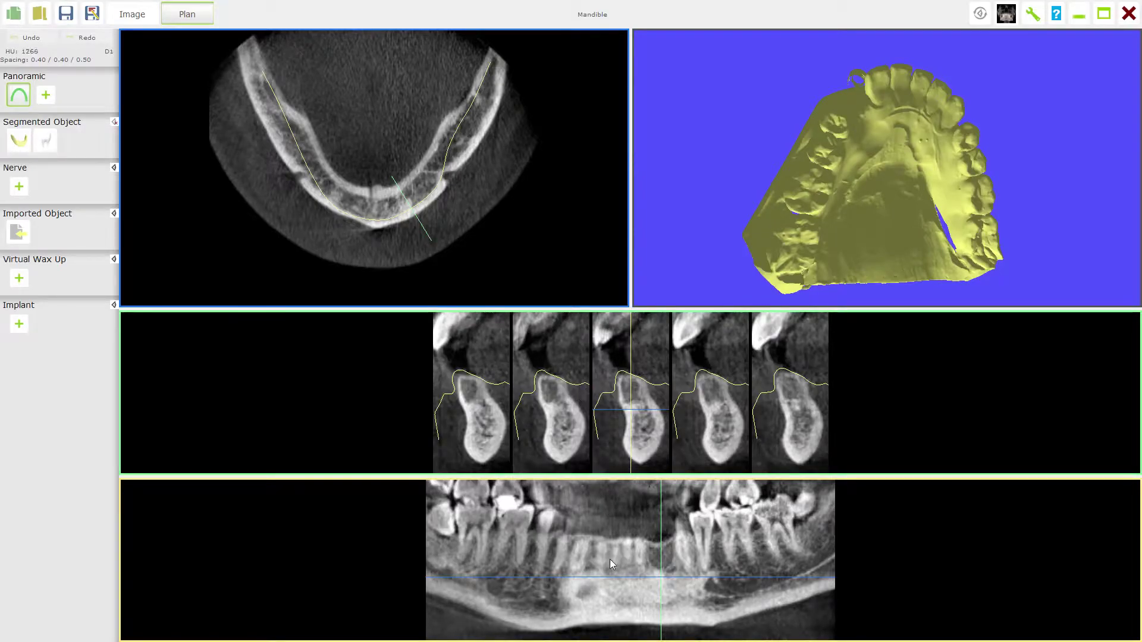
{"action": "scroll", "coordinate": [628, 532], "scroll_direction": "down", "scroll_amount": 5}
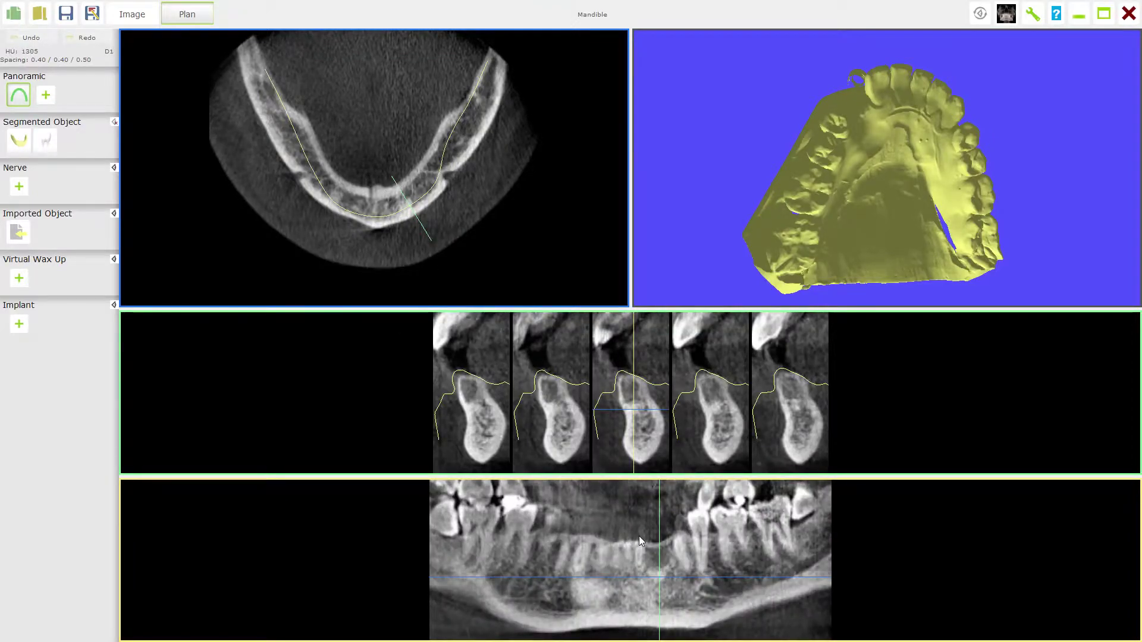
{"action": "scroll", "coordinate": [633, 533], "scroll_direction": "down", "scroll_amount": 4}
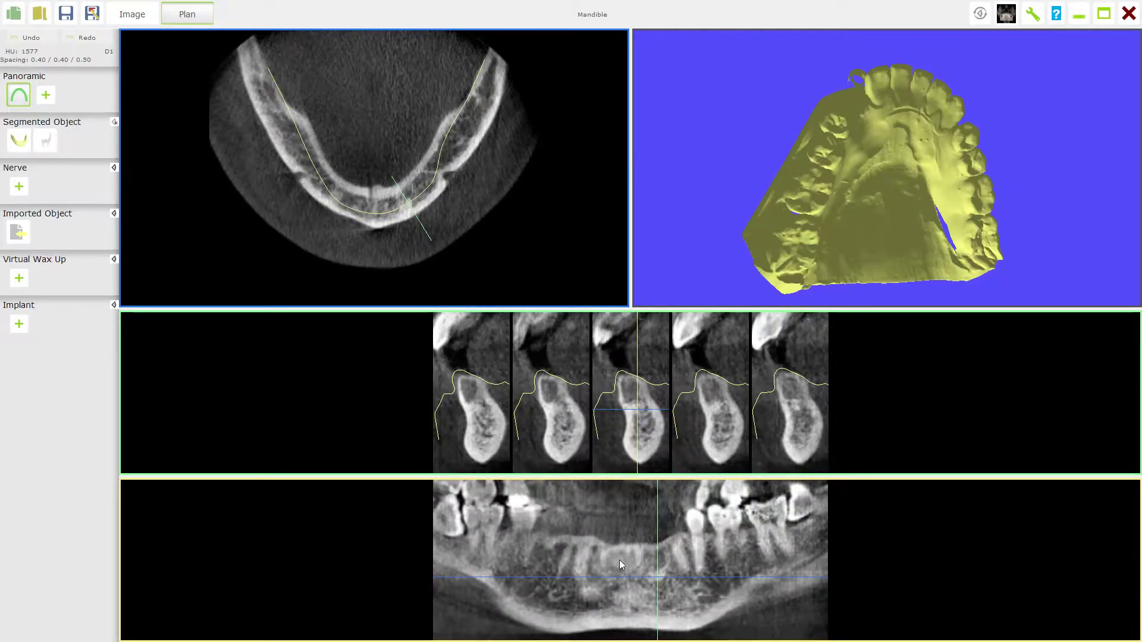
- Examine the panoramic view from the buccal layers through to the lingual cortex and back to the mid-bone layer
{"action": "scroll", "coordinate": [620, 558], "scroll_direction": "down", "scroll_amount": 7}
{"action": "scroll", "coordinate": [620, 558], "scroll_direction": "down", "scroll_amount": 6}
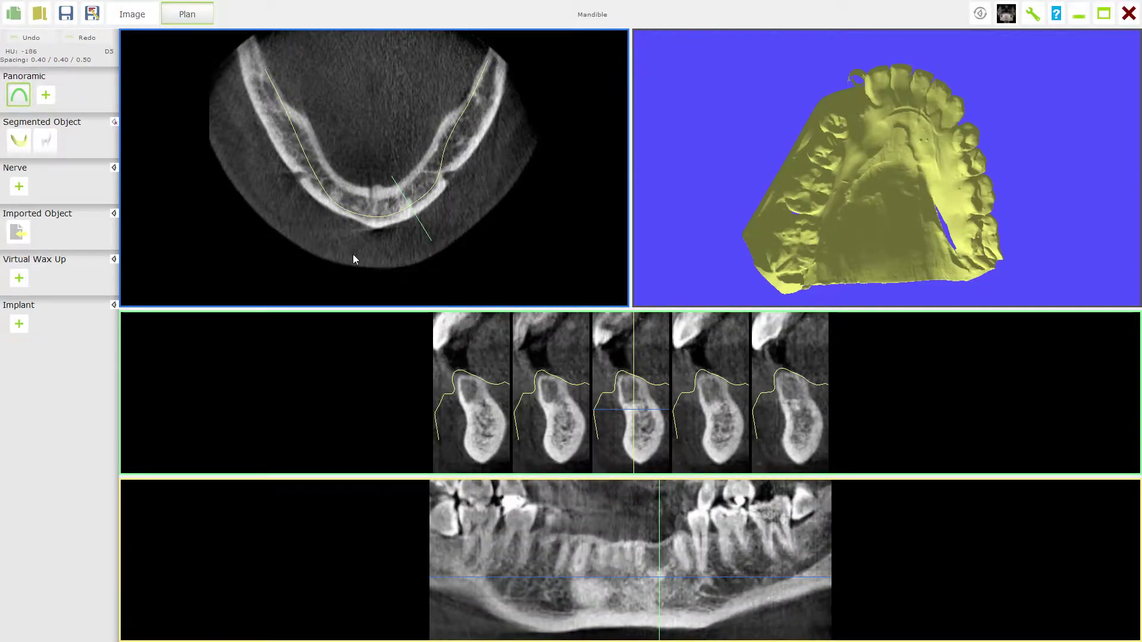
{"action": "scroll", "coordinate": [565, 520], "scroll_direction": "down", "scroll_amount": 5}
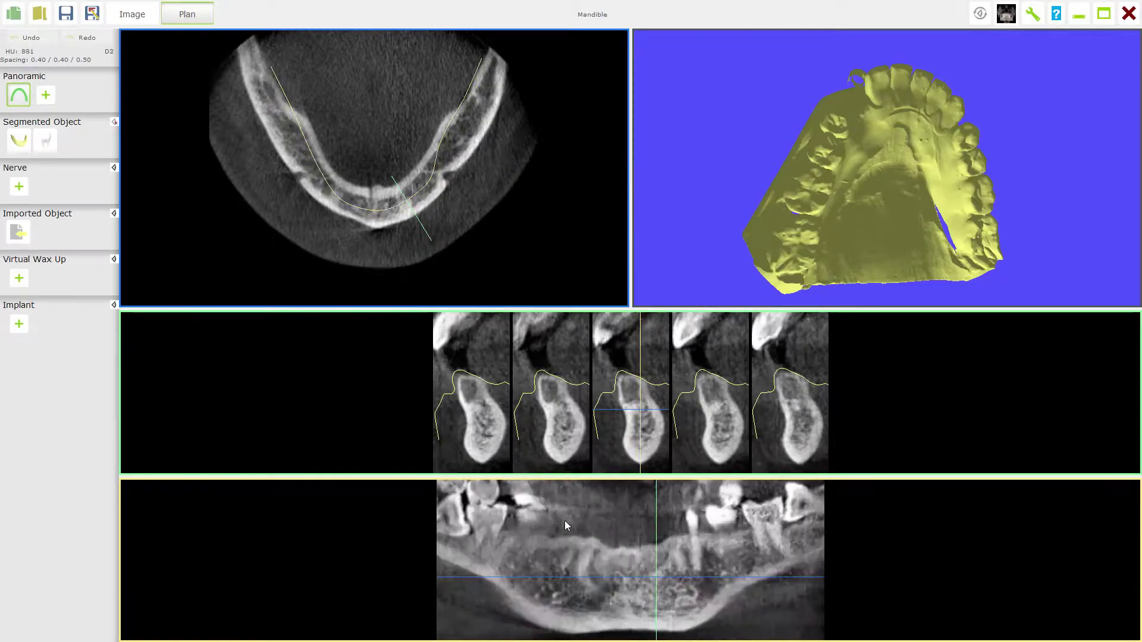
{"action": "scroll", "coordinate": [565, 520], "scroll_direction": "up", "scroll_amount": 5}
{"action": "scroll", "coordinate": [565, 521], "scroll_direction": "down", "scroll_amount": 5}
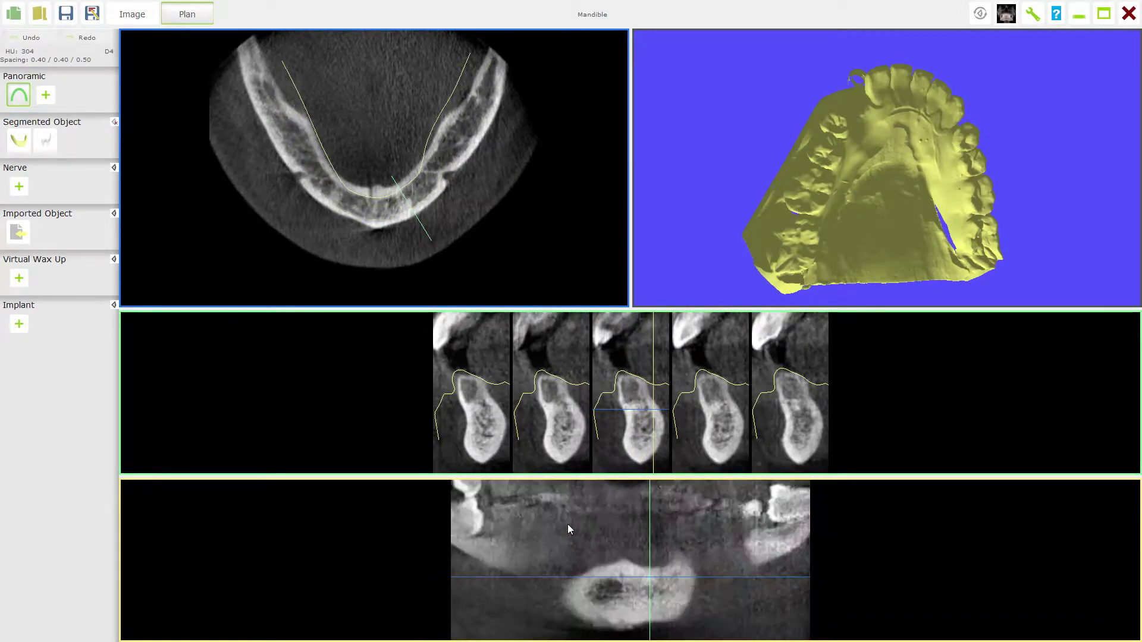
{"action": "scroll", "coordinate": [567, 523], "scroll_direction": "down", "scroll_amount": 1}
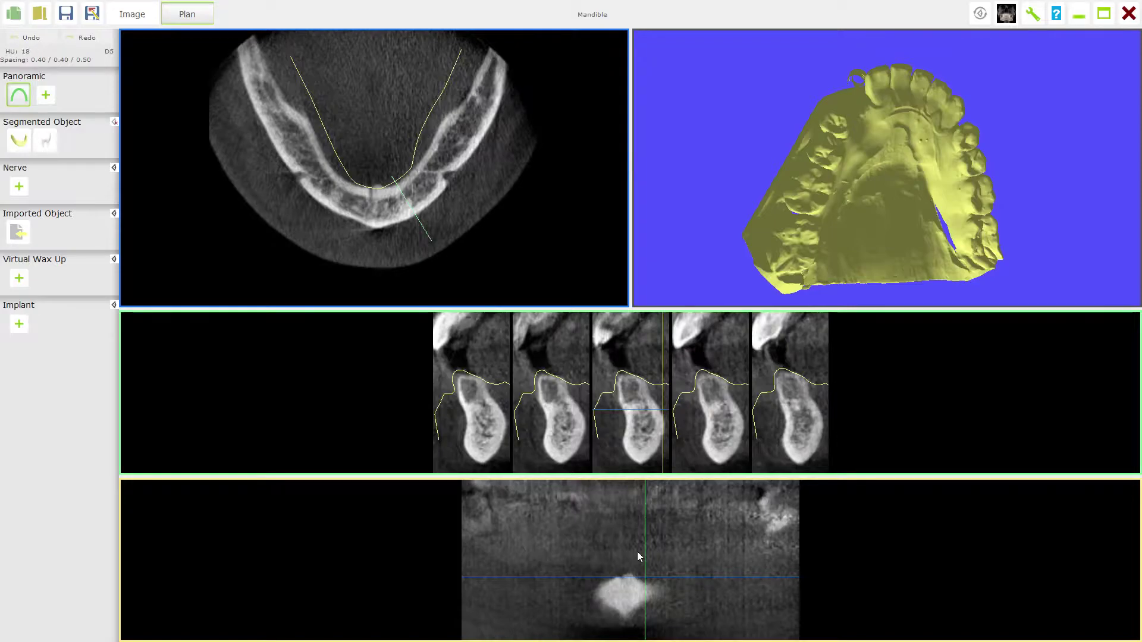
{"action": "scroll", "coordinate": [629, 551], "scroll_direction": "up", "scroll_amount": 6}
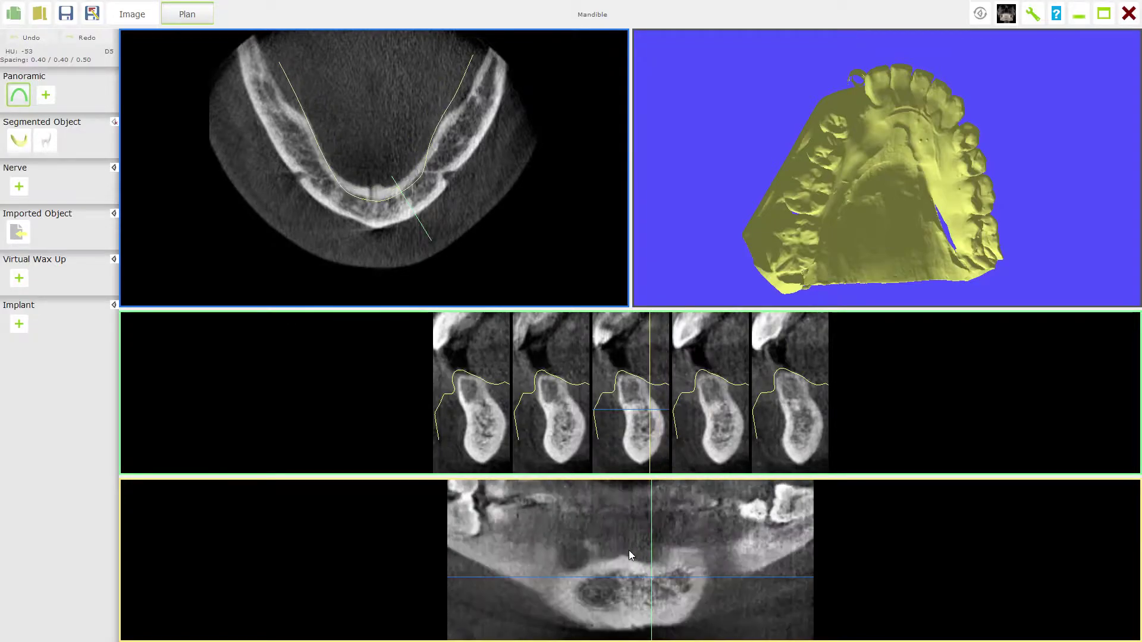
{"action": "scroll", "coordinate": [629, 551], "scroll_direction": "up", "scroll_amount": 2}
{"action": "scroll", "coordinate": [629, 550], "scroll_direction": "up", "scroll_amount": 2}
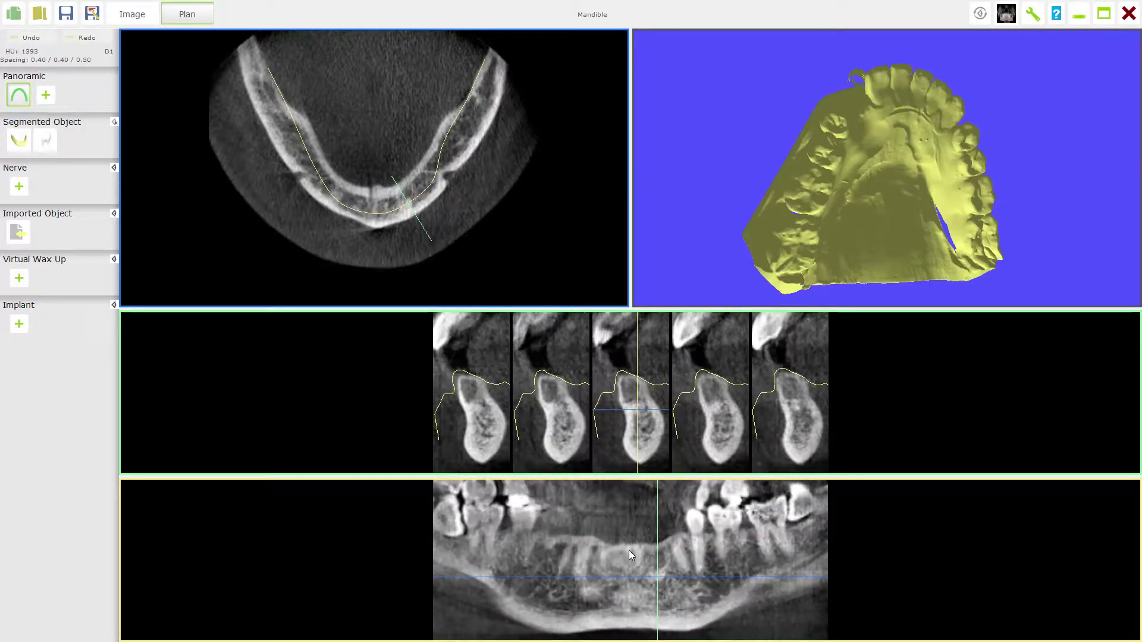
- Compare the more buccal panoramic layers around the anterior roots and mental foramina, and check nearby axial levels
{"action": "scroll", "coordinate": [629, 551], "scroll_direction": "up", "scroll_amount": 1}
{"action": "scroll", "coordinate": [629, 551], "scroll_direction": "up", "scroll_amount": 1}
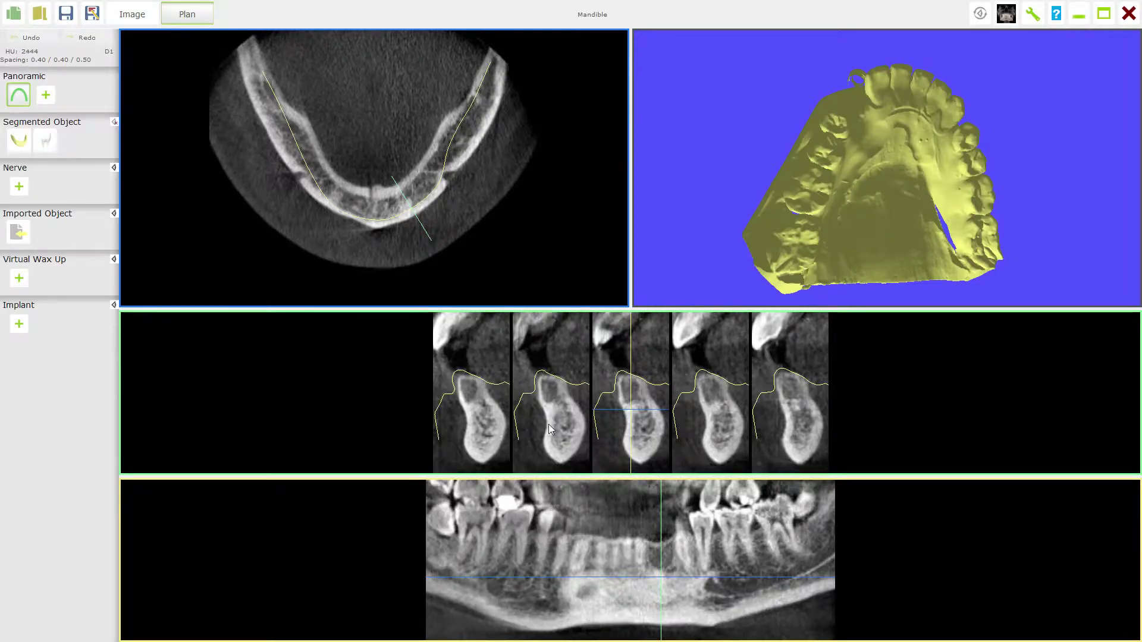
{"action": "scroll", "coordinate": [548, 424], "scroll_direction": "down", "scroll_amount": 1}
{"action": "scroll", "coordinate": [549, 425], "scroll_direction": "up", "scroll_amount": 2}
{"action": "scroll", "coordinate": [644, 533], "scroll_direction": "down", "scroll_amount": 5}
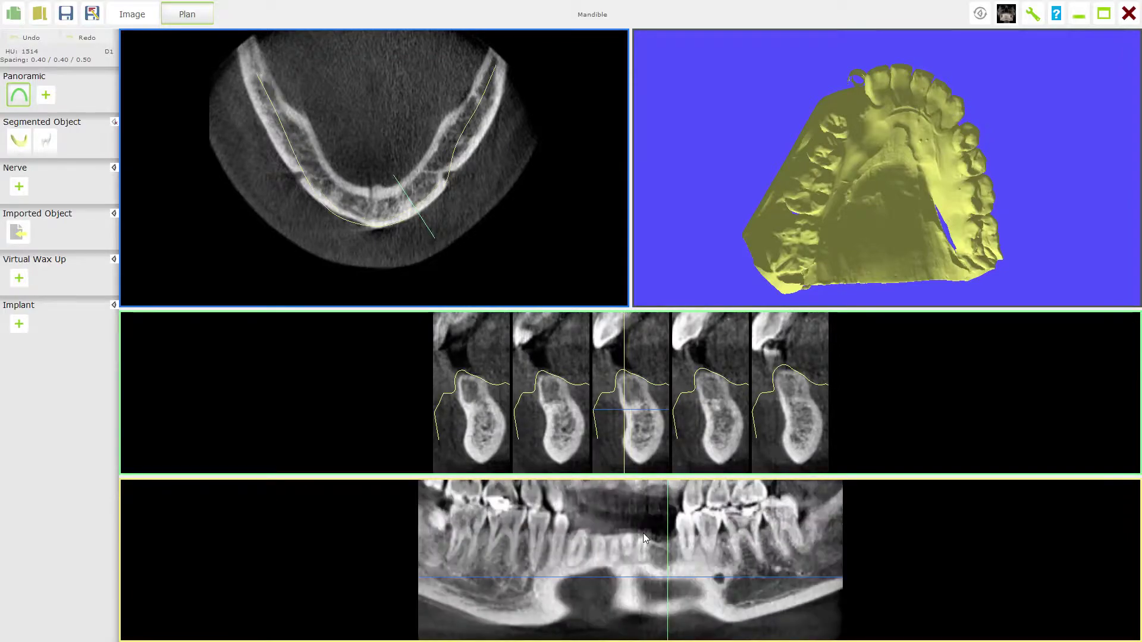
{"action": "scroll", "coordinate": [641, 533], "scroll_direction": "up", "scroll_amount": 4}
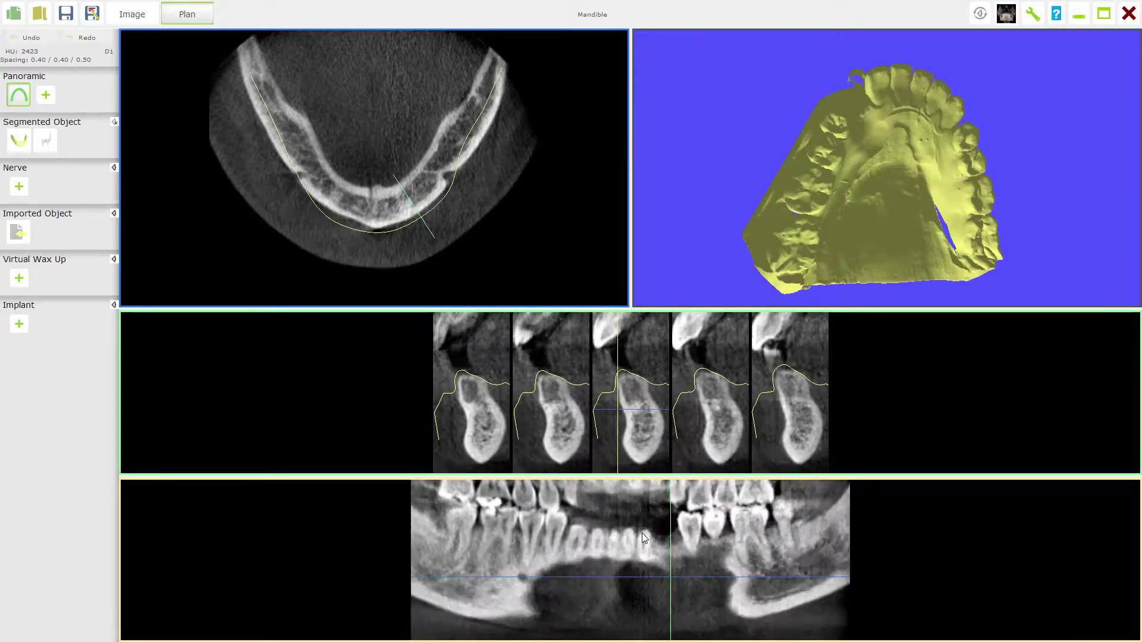
{"action": "scroll", "coordinate": [641, 532], "scroll_direction": "up", "scroll_amount": 3}
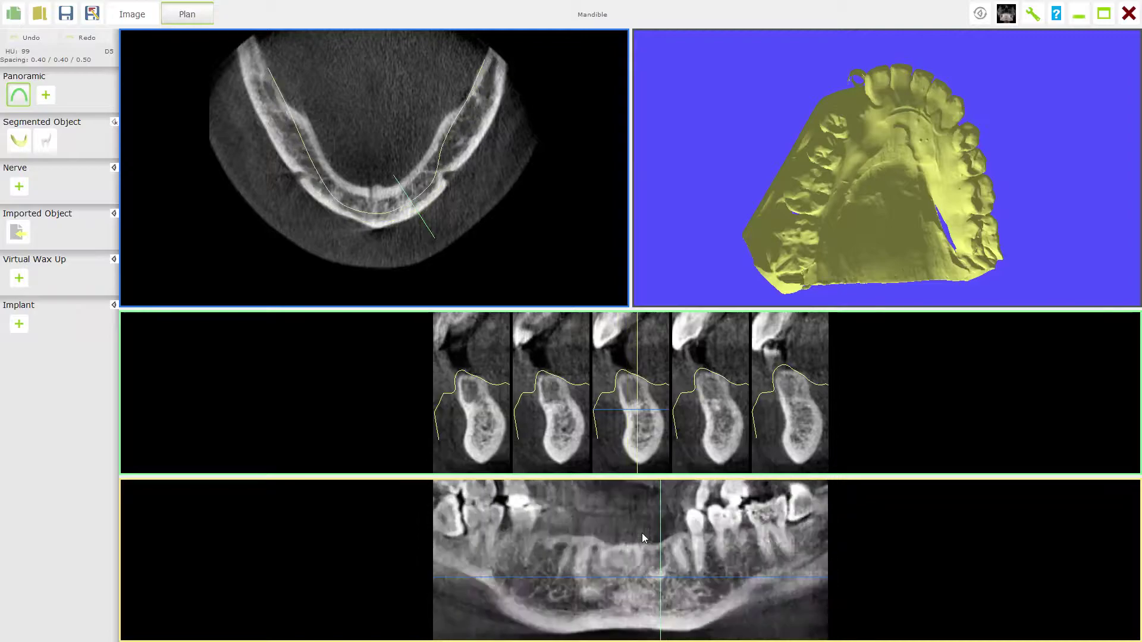
{"action": "scroll", "coordinate": [641, 533], "scroll_direction": "down", "scroll_amount": 2}
{"action": "scroll", "coordinate": [380, 171], "scroll_direction": "up", "scroll_amount": 2}
{"action": "scroll", "coordinate": [381, 172], "scroll_direction": "down", "scroll_amount": 5}
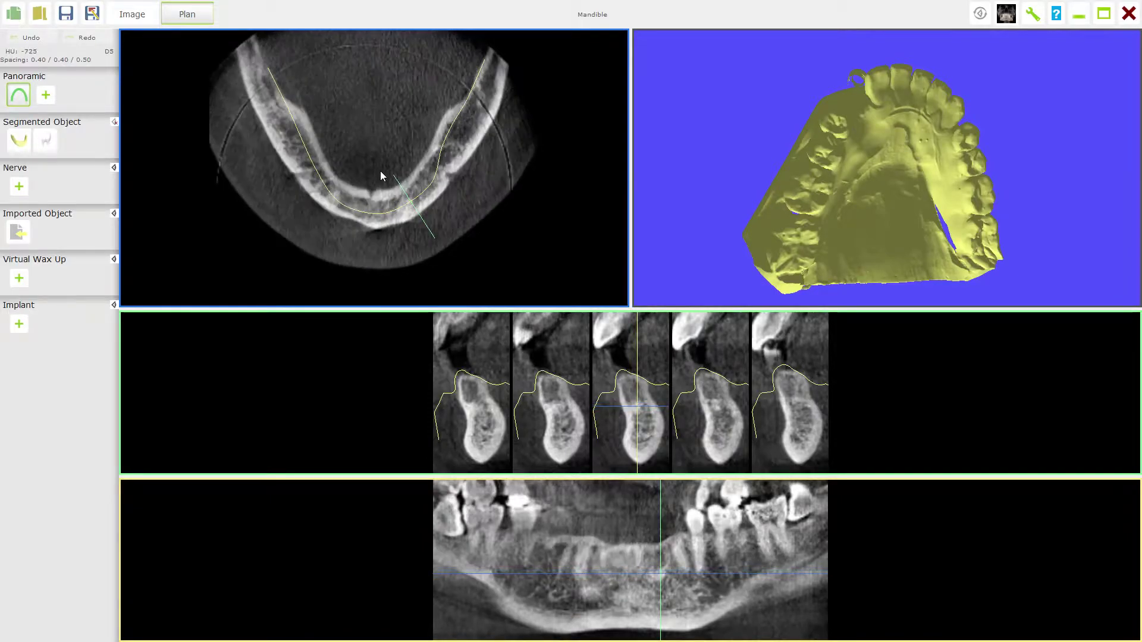
{"action": "scroll", "coordinate": [379, 173], "scroll_direction": "down", "scroll_amount": 4}
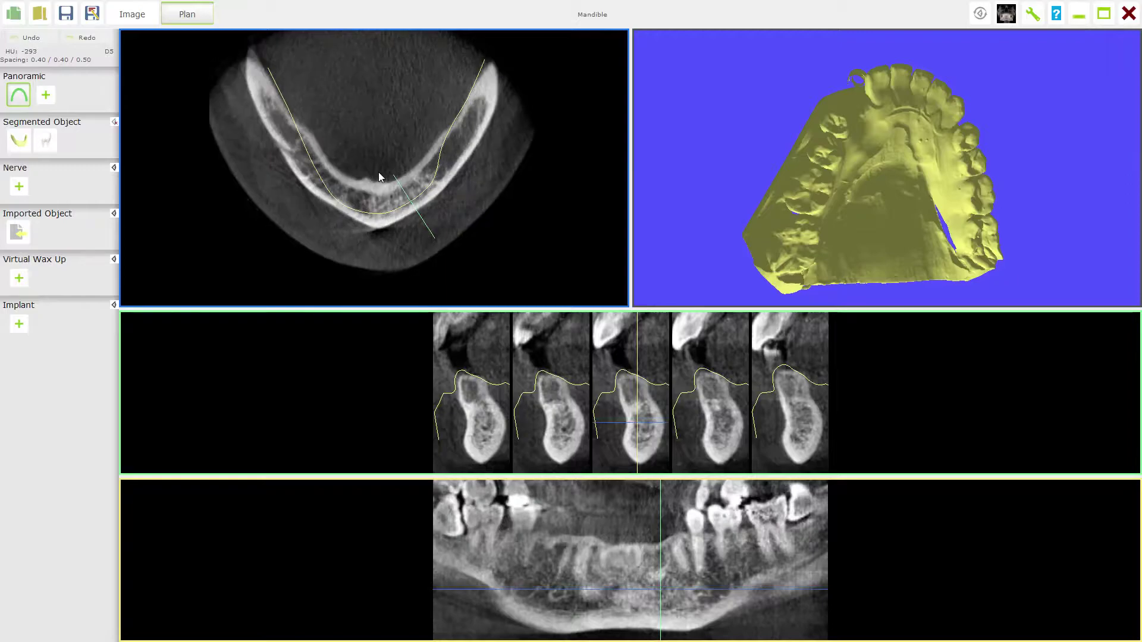
{"action": "scroll", "coordinate": [378, 173], "scroll_direction": "up", "scroll_amount": 1}
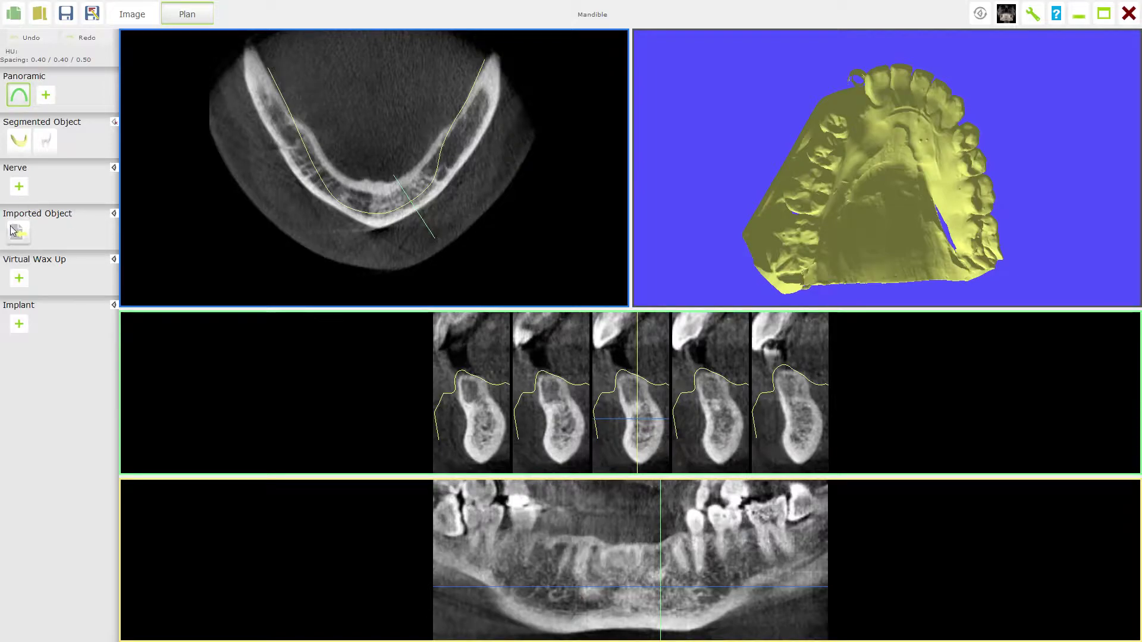
- Hide the imported model, display the segmented bone in the 3D view, and inspect the mandible from the side and above
{"action": "left_click", "coordinate": [115, 214]}
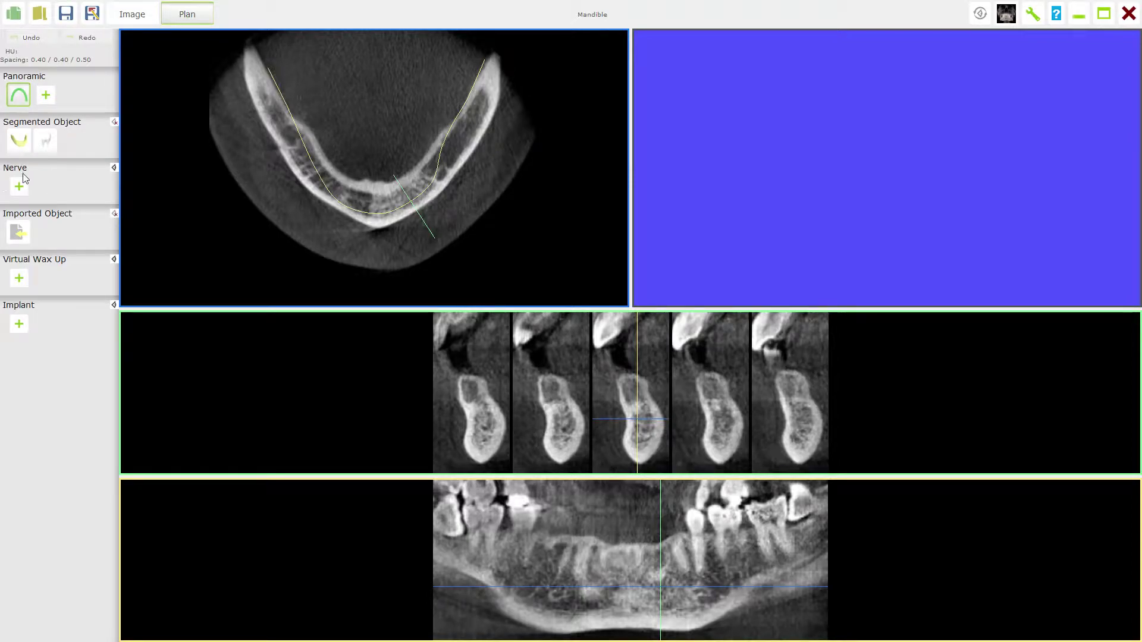
{"action": "left_click", "coordinate": [23, 143]}
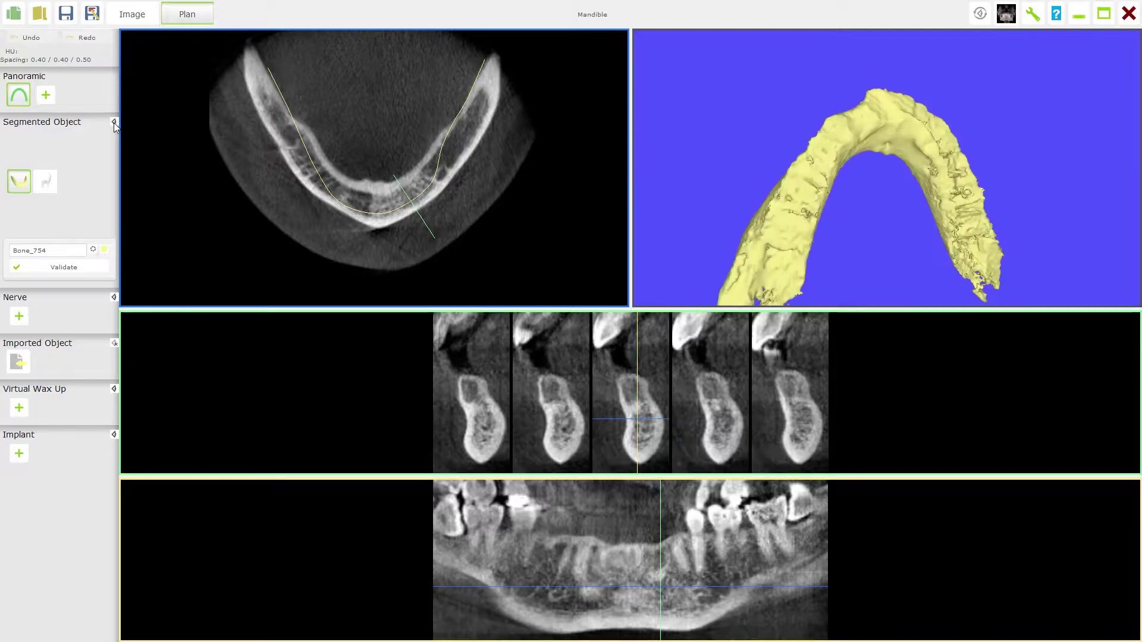
{"action": "left_click_drag", "start_coordinate": [694, 172], "coordinate": [616, 129]}
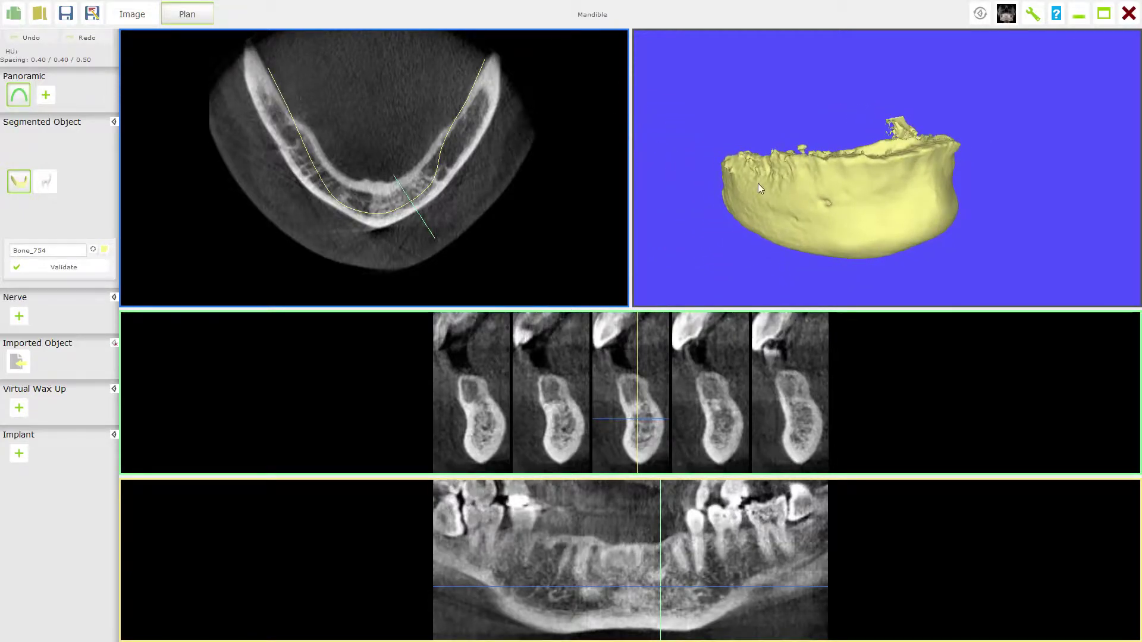
{"action": "left_click_drag", "start_coordinate": [755, 185], "coordinate": [762, 218]}
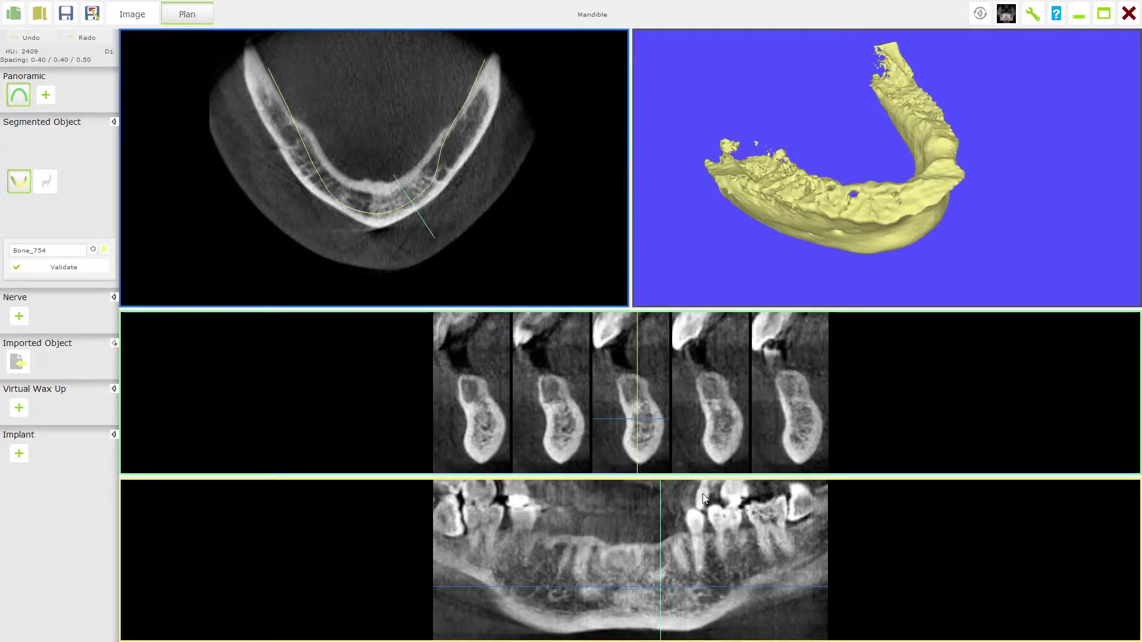
{"action": "left_click_drag", "start_coordinate": [798, 257], "coordinate": [722, 269]}
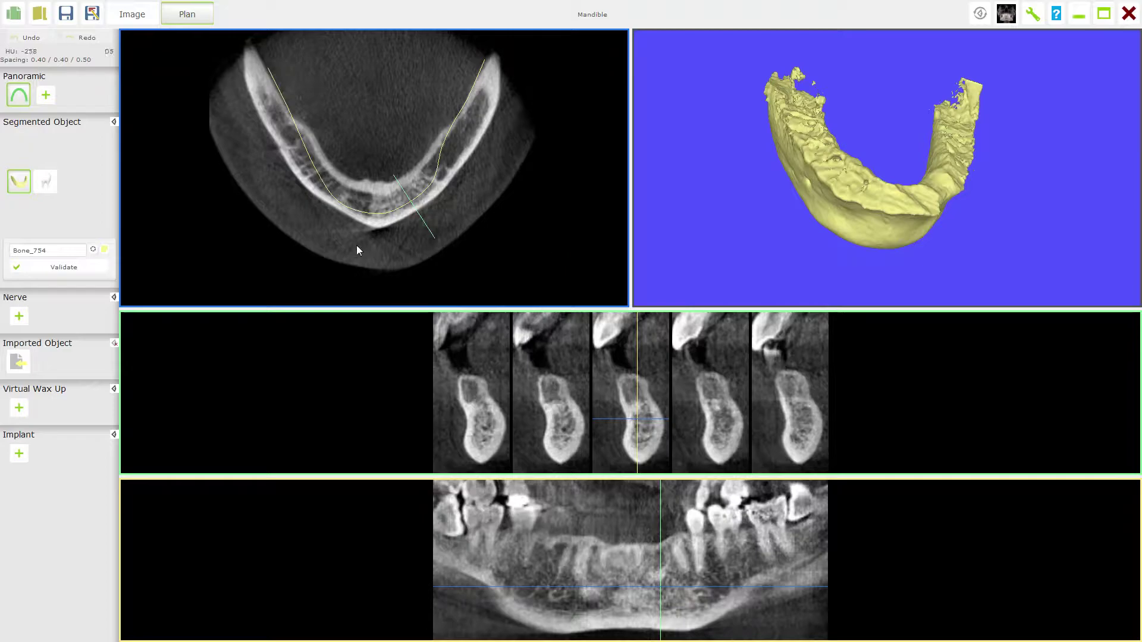
- Display the segmented teeth together with the bone in 3D and inspect the mental foramen and the front of the mandible
{"action": "left_click", "coordinate": [18, 182]}
{"action": "left_click", "coordinate": [18, 185]}
{"action": "left_click", "coordinate": [44, 185]}
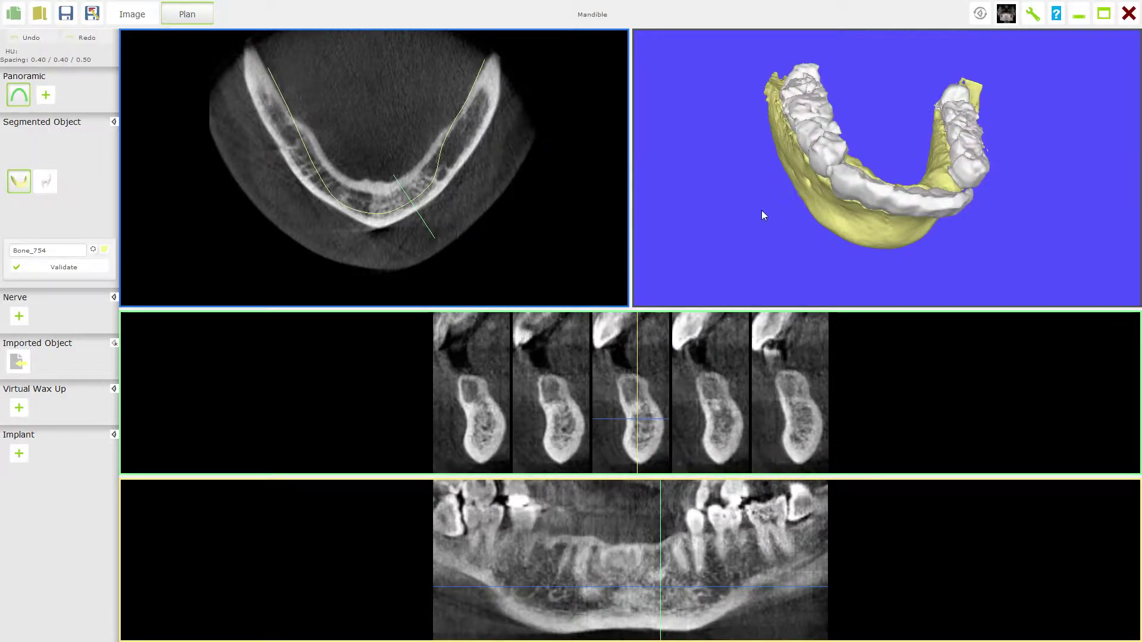
{"action": "left_click_drag", "start_coordinate": [762, 192], "coordinate": [712, 185]}
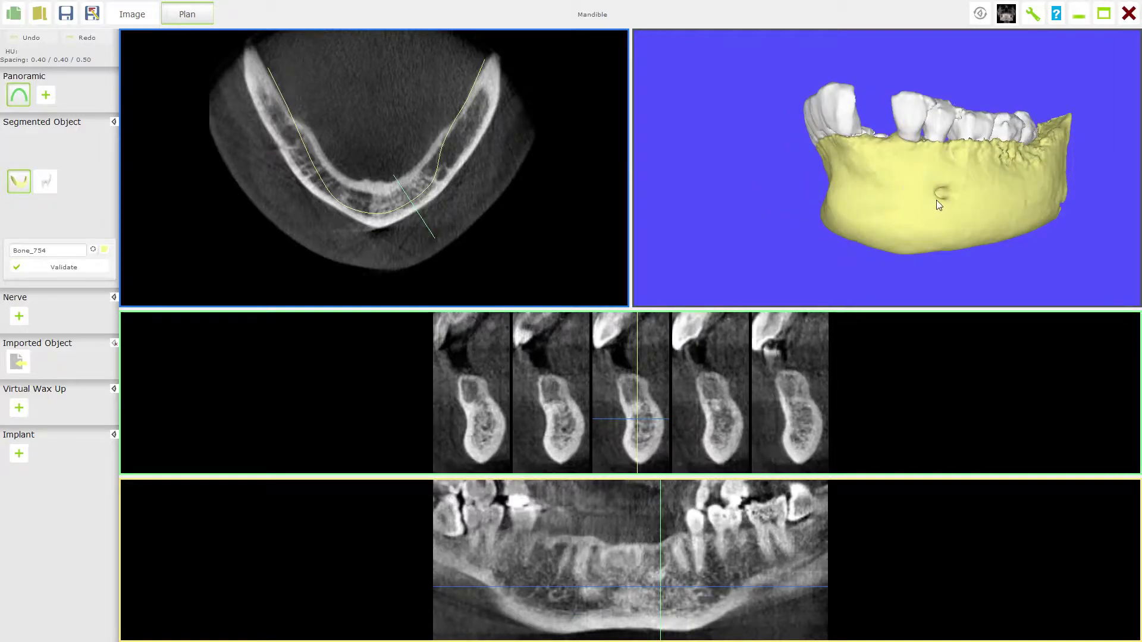
{"action": "left_click_drag", "start_coordinate": [781, 212], "coordinate": [804, 213]}
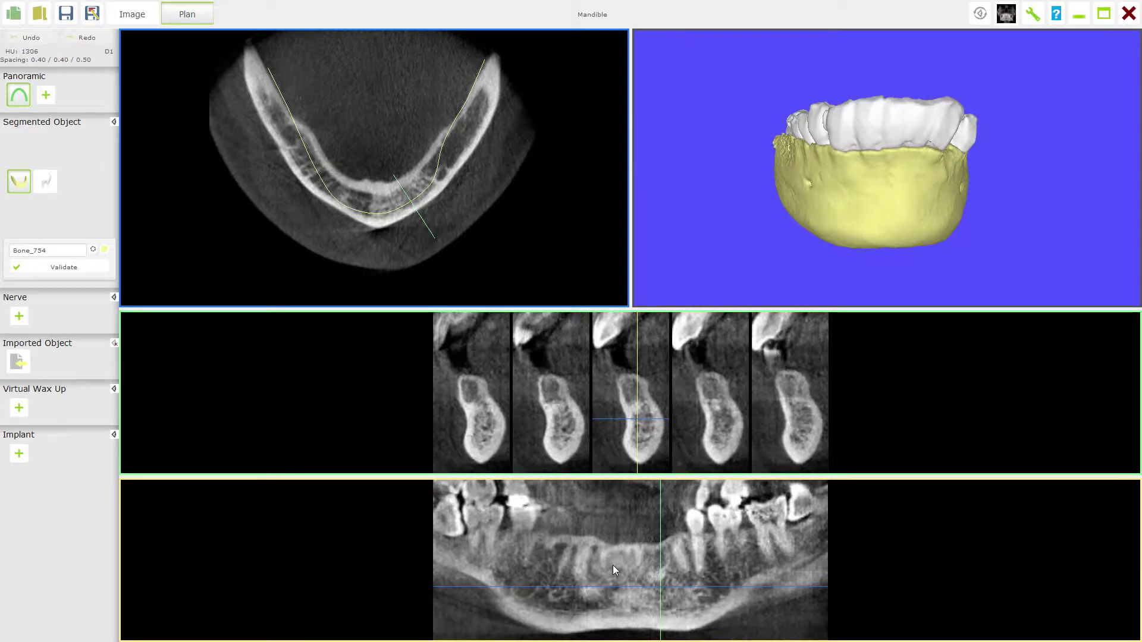
- Enlarge the panoramic view to fill the workspace and set it to the layer showing the mandibular canal and mental foramen
{"action": "scroll", "coordinate": [613, 565], "scroll_direction": "down", "scroll_amount": 1}
{"action": "scroll", "coordinate": [613, 565], "scroll_direction": "up", "scroll_amount": 1}
{"action": "scroll", "coordinate": [613, 570], "scroll_direction": "down", "scroll_amount": 2}
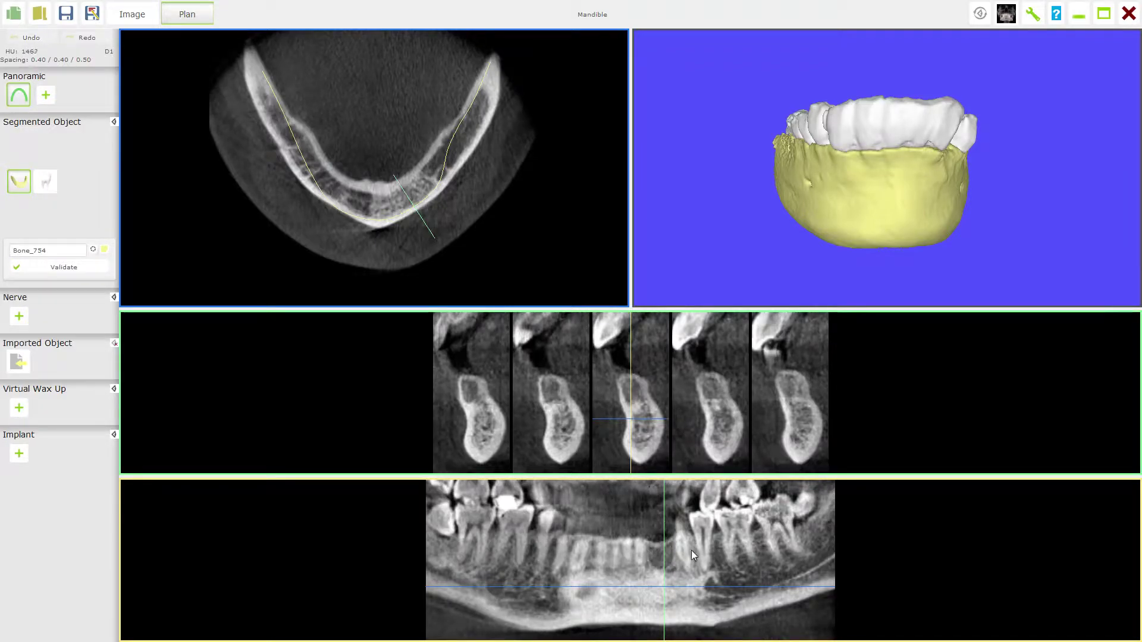
{"action": "double_click", "coordinate": [613, 537]}
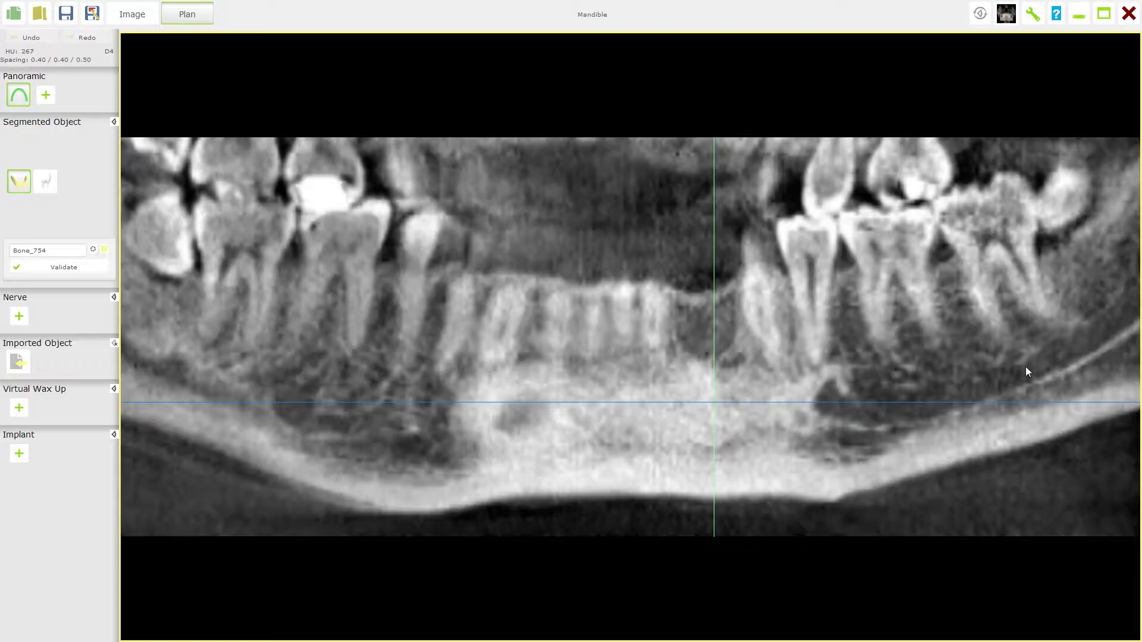
{"action": "scroll", "coordinate": [904, 414], "scroll_direction": "down", "scroll_amount": 6}
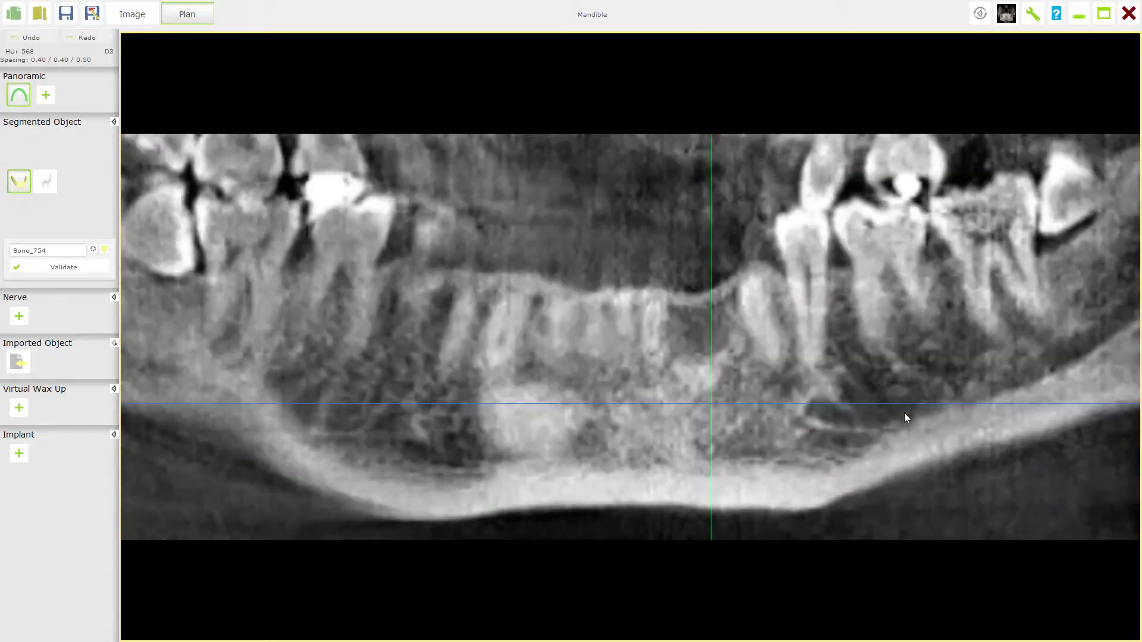
{"action": "scroll", "coordinate": [904, 412], "scroll_direction": "up", "scroll_amount": 4}
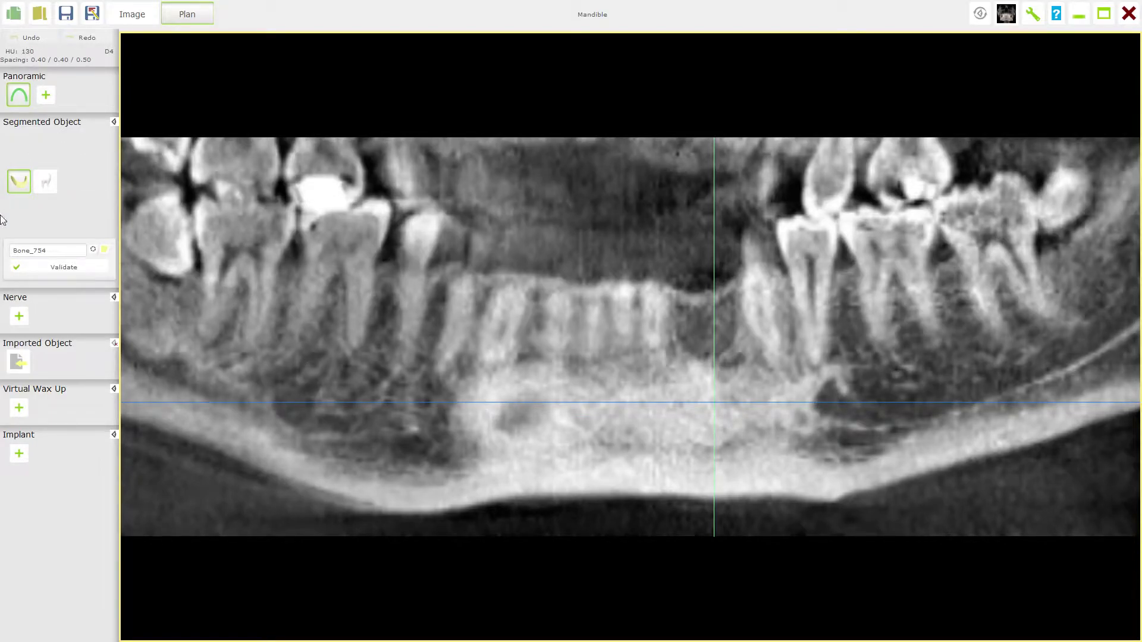
- Start a new nerve and place its first five points along the canal, from the ramus at the image's right end to below the last molar
{"action": "left_click", "coordinate": [20, 320]}
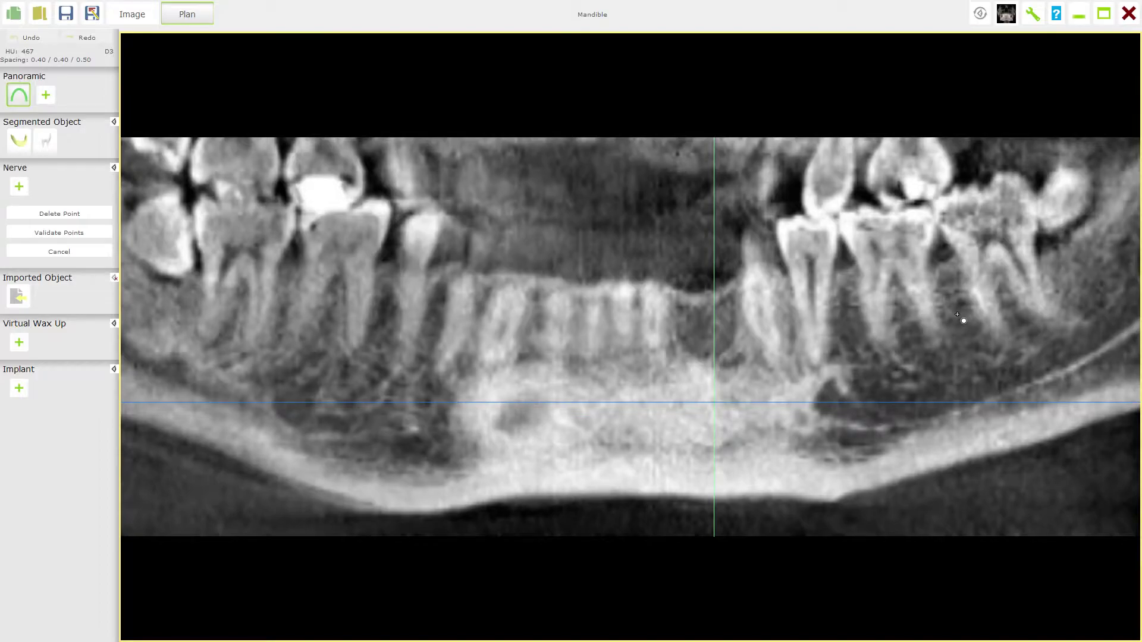
{"action": "left_click", "coordinate": [1128, 305]}
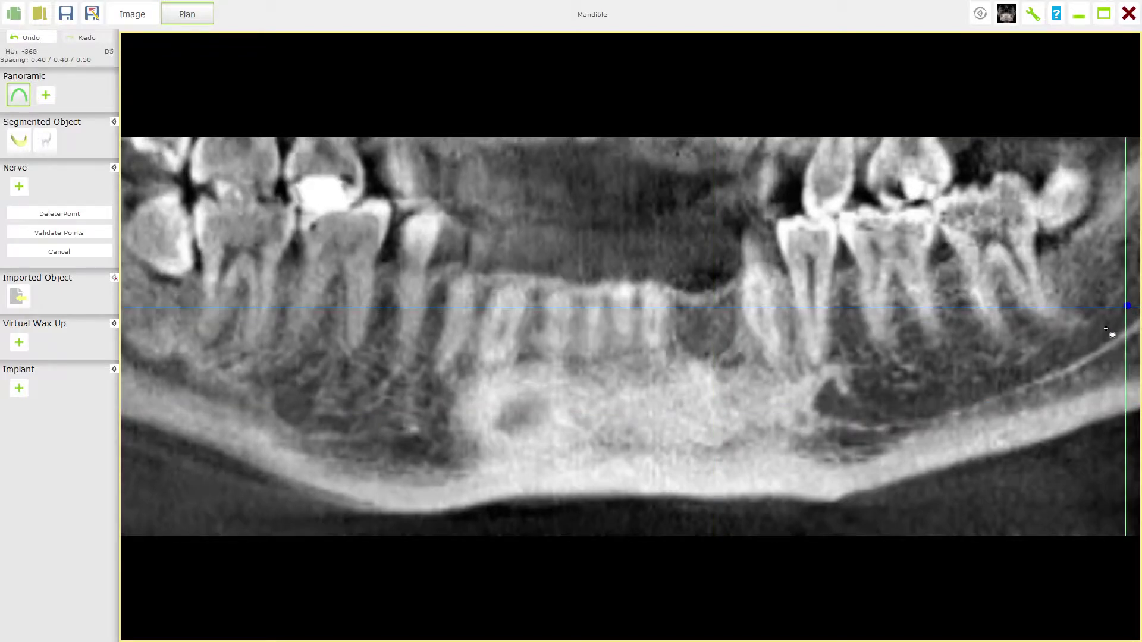
{"action": "left_click", "coordinate": [1106, 332]}
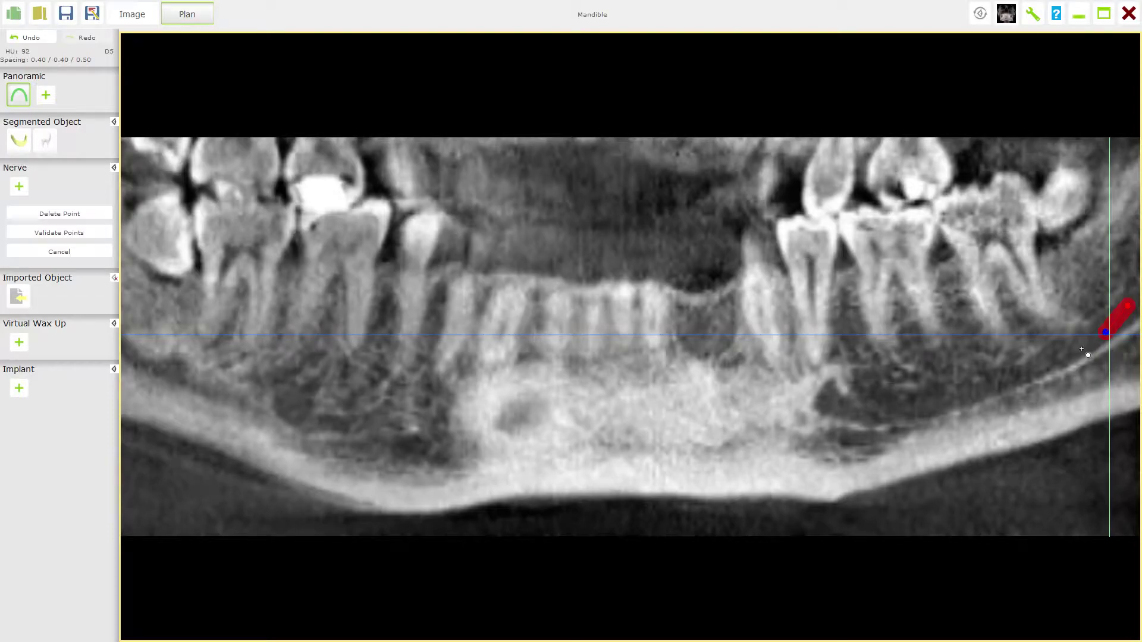
{"action": "left_click", "coordinate": [1081, 348]}
{"action": "left_click", "coordinate": [1059, 360]}
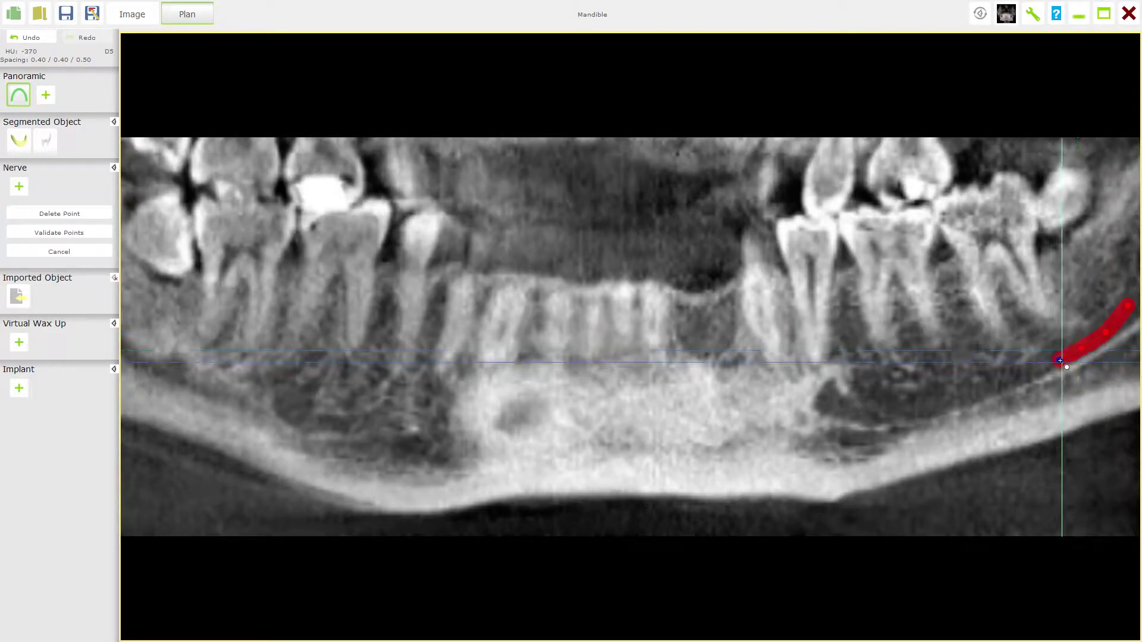
{"action": "left_click", "coordinate": [1030, 372]}
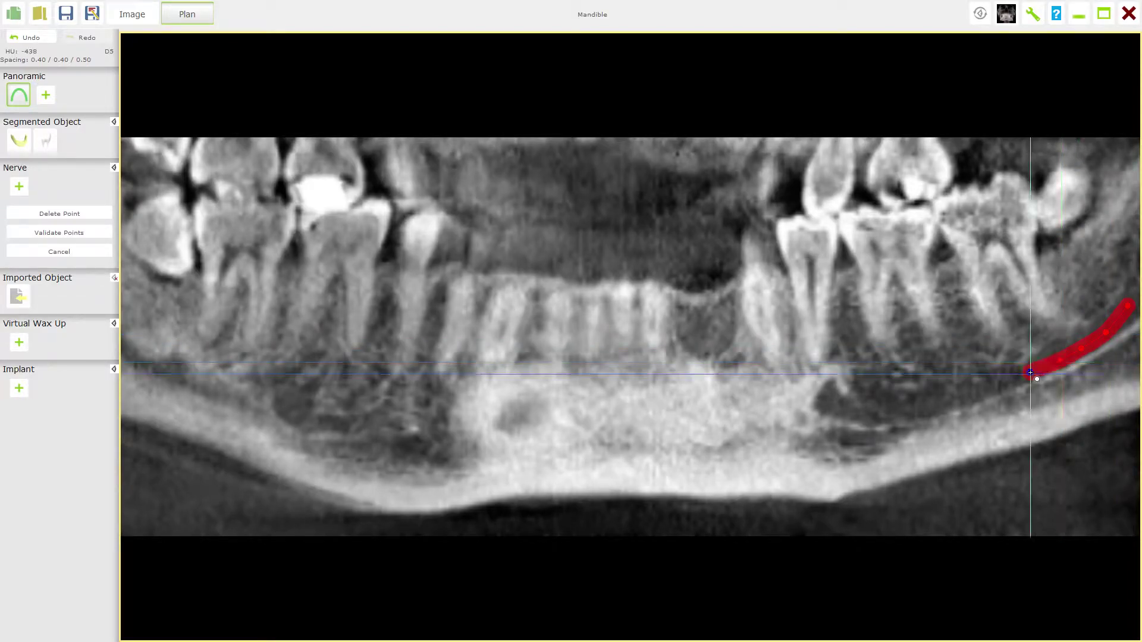
- Compare neighbouring panoramic layers and place three more nerve points along the canal, forward from below the last molar
{"action": "scroll", "coordinate": [1030, 372], "scroll_direction": "down", "scroll_amount": 3}
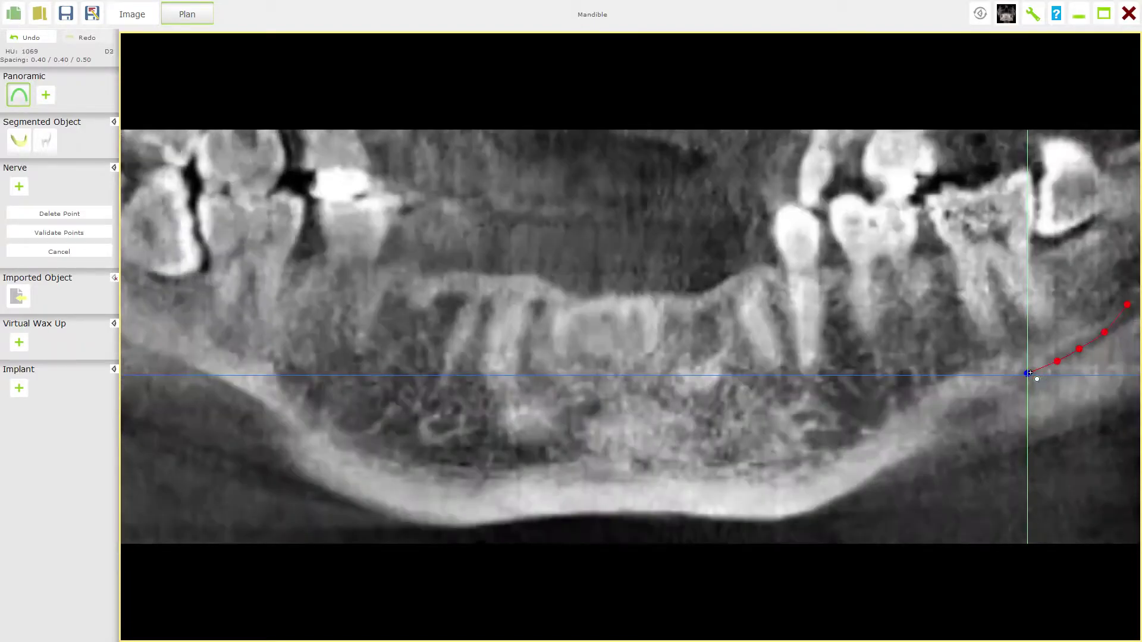
{"action": "scroll", "coordinate": [1030, 373], "scroll_direction": "up", "scroll_amount": 3}
{"action": "scroll", "coordinate": [1037, 378], "scroll_direction": "down", "scroll_amount": 3}
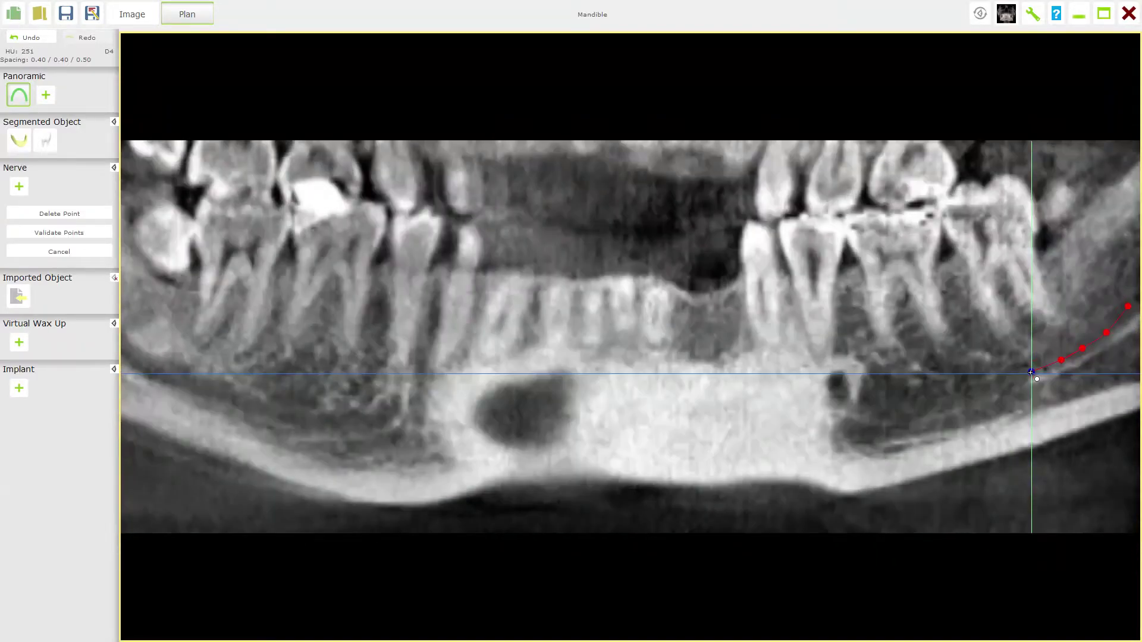
{"action": "scroll", "coordinate": [1036, 379], "scroll_direction": "up", "scroll_amount": 3}
{"action": "scroll", "coordinate": [1037, 379], "scroll_direction": "down", "scroll_amount": 3}
{"action": "scroll", "coordinate": [1037, 379], "scroll_direction": "up", "scroll_amount": 3}
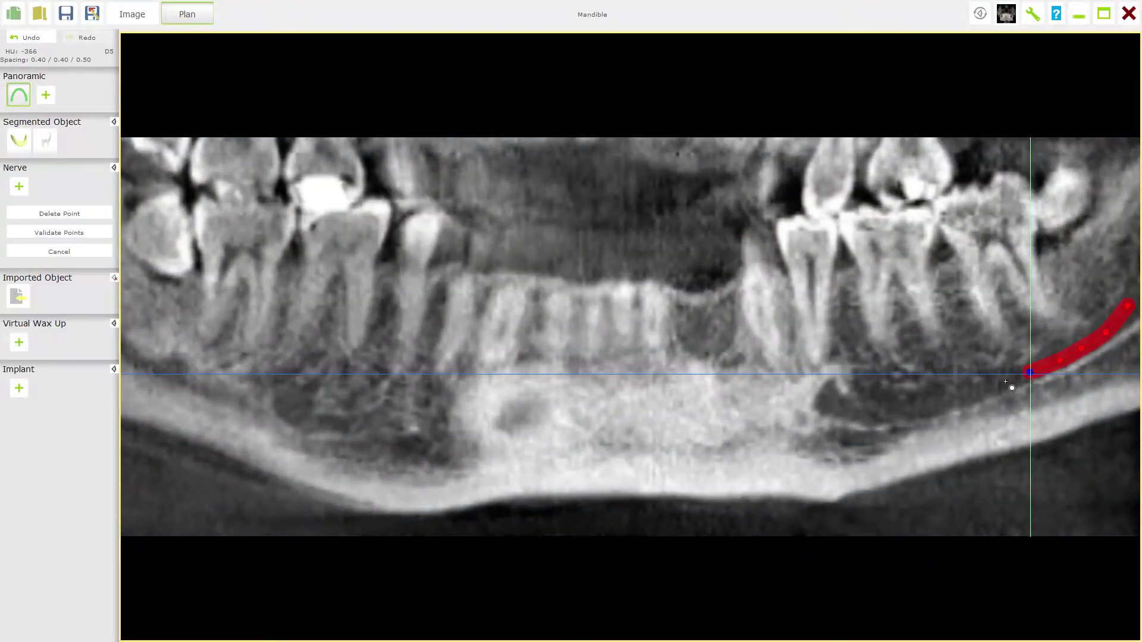
{"action": "left_click", "coordinate": [1008, 382]}
{"action": "left_click", "coordinate": [982, 393]}
{"action": "left_click", "coordinate": [956, 403]}
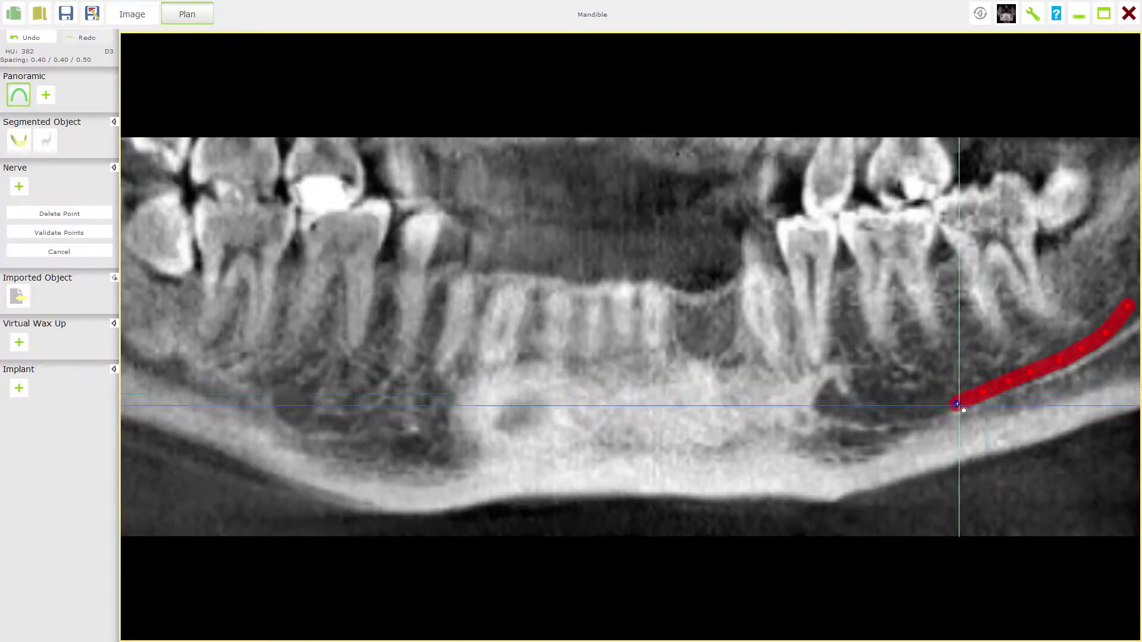
- Continue the nerve with four more points along the lower part of the canal, curving up to the mental foramen
{"action": "scroll", "coordinate": [919, 416], "scroll_direction": "down", "scroll_amount": 4}
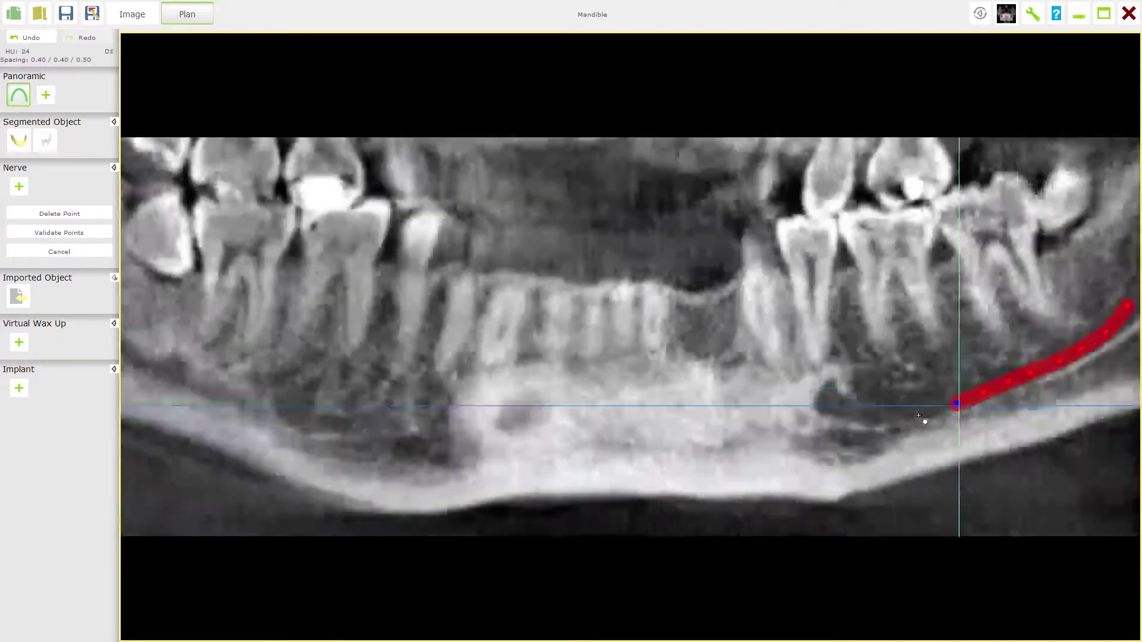
{"action": "scroll", "coordinate": [919, 415], "scroll_direction": "up", "scroll_amount": 3}
{"action": "scroll", "coordinate": [919, 415], "scroll_direction": "down", "scroll_amount": 2}
{"action": "scroll", "coordinate": [918, 416], "scroll_direction": "up", "scroll_amount": 2}
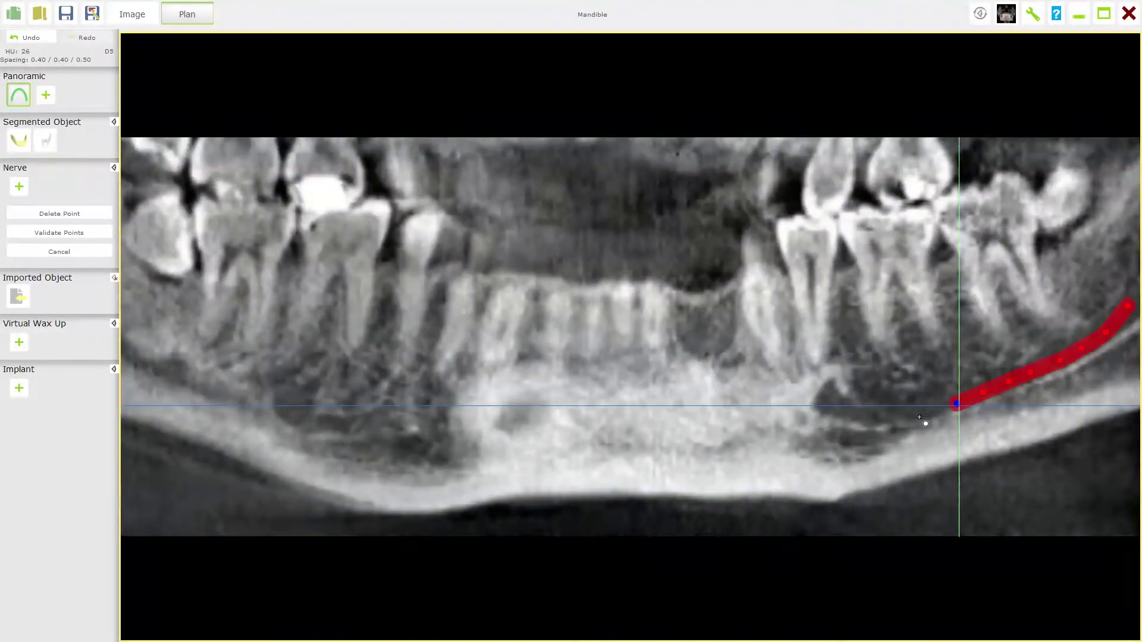
{"action": "left_click", "coordinate": [921, 418]}
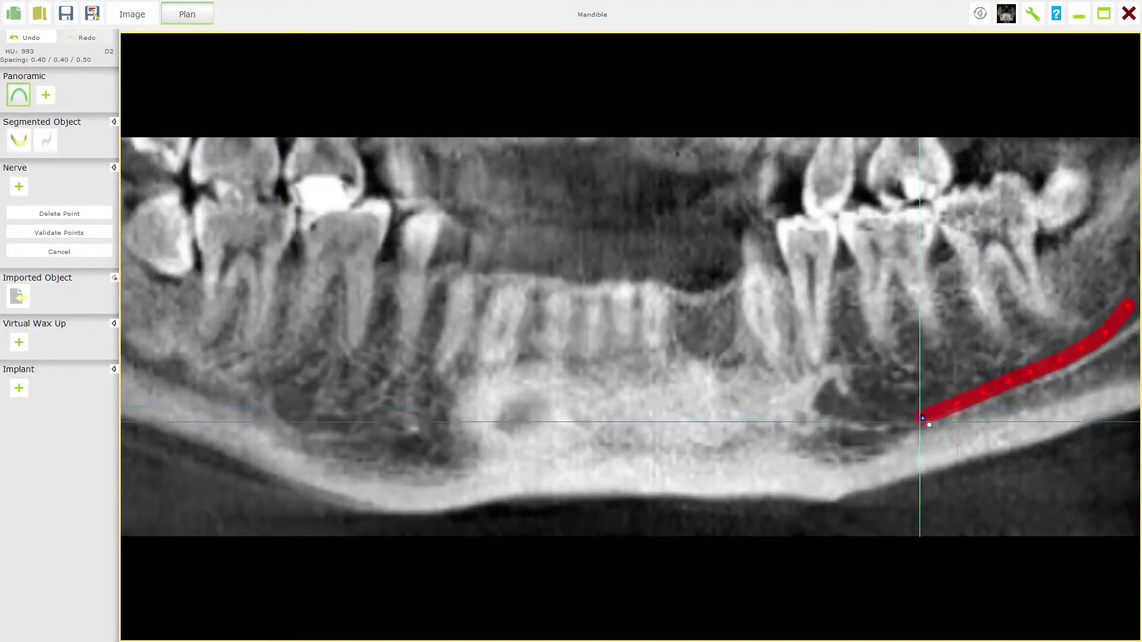
{"action": "left_click", "coordinate": [882, 422]}
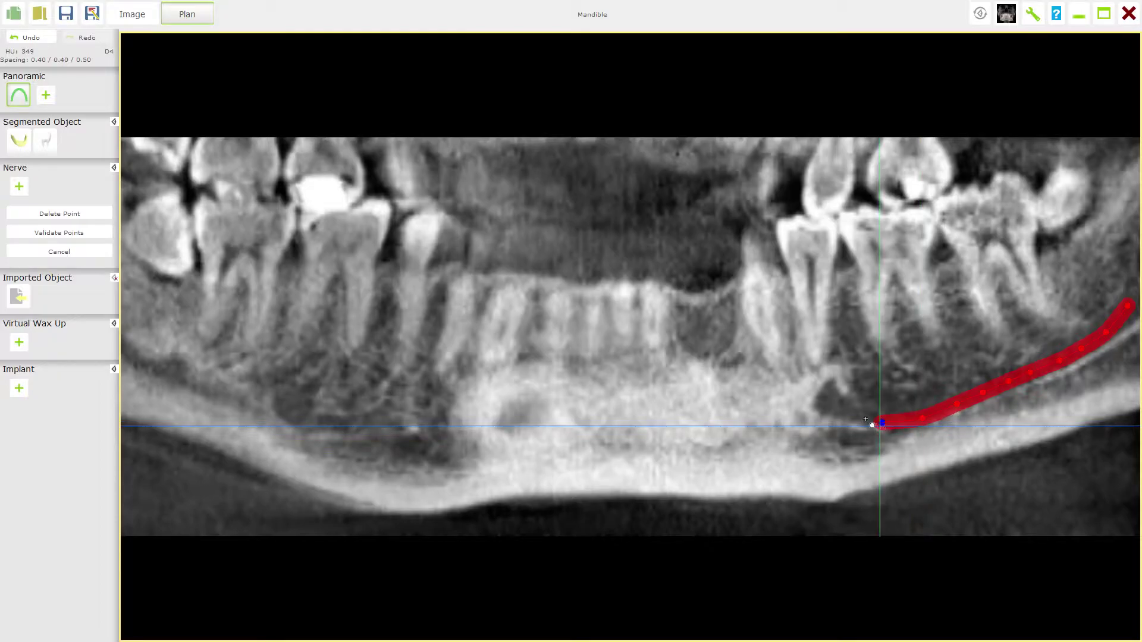
{"action": "left_click", "coordinate": [861, 417]}
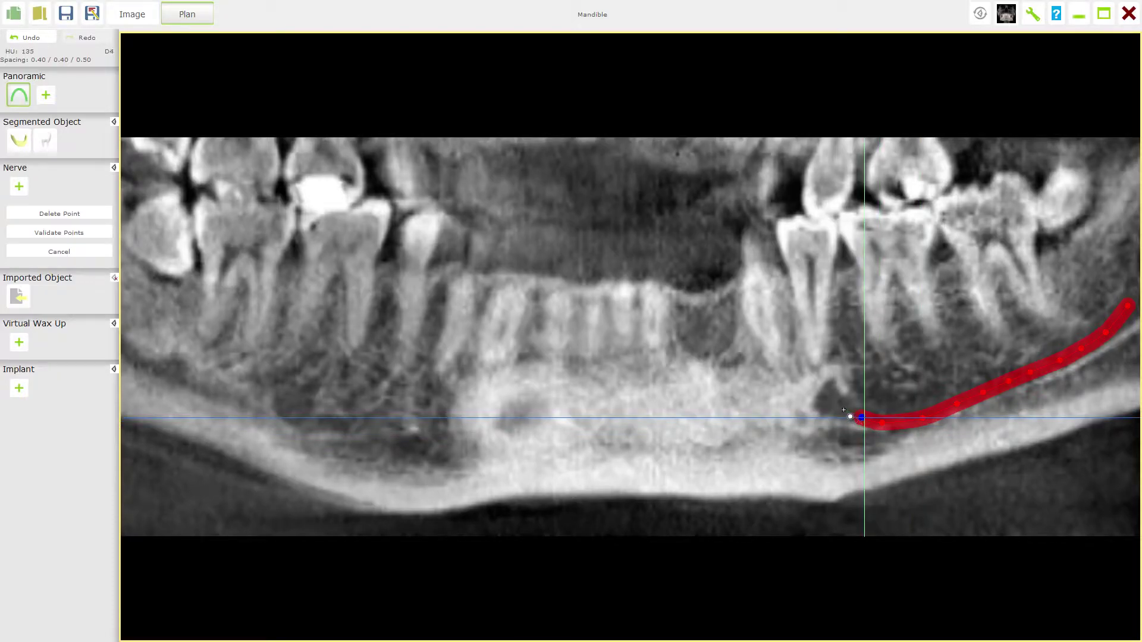
{"action": "left_click", "coordinate": [839, 408]}
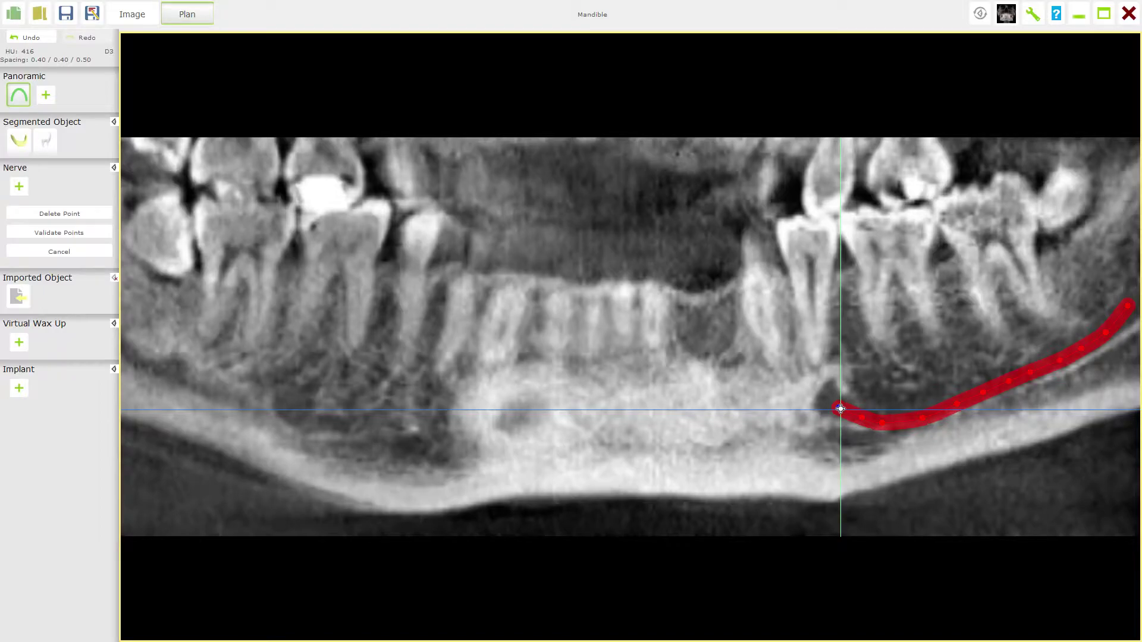
- Enlarge the cross-sectional views and finish the nerve with four points leading out of the bone through the mental foramen
{"action": "double_click", "coordinate": [840, 409]}
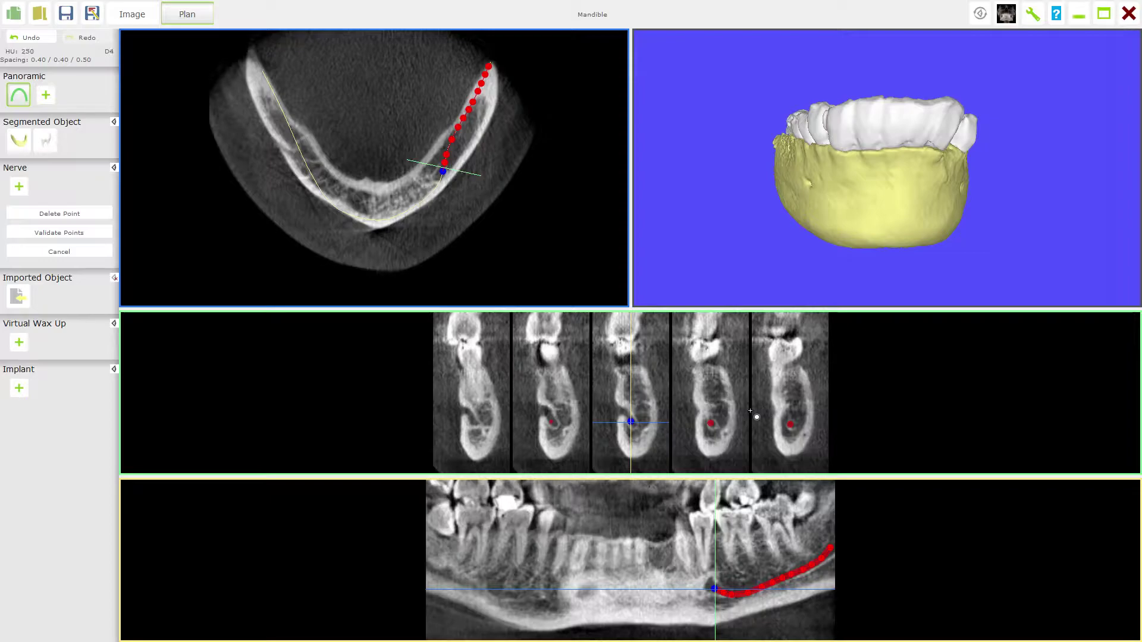
{"action": "double_click", "coordinate": [654, 416]}
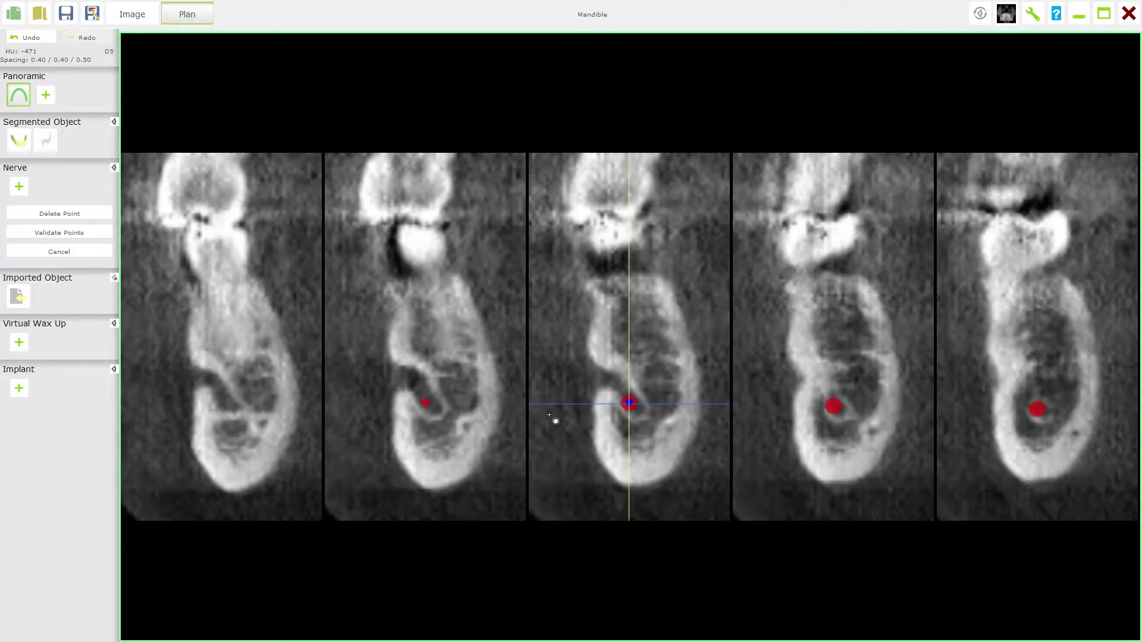
{"action": "left_click", "coordinate": [418, 390]}
{"action": "left_click", "coordinate": [405, 381]}
{"action": "left_click", "coordinate": [386, 381]}
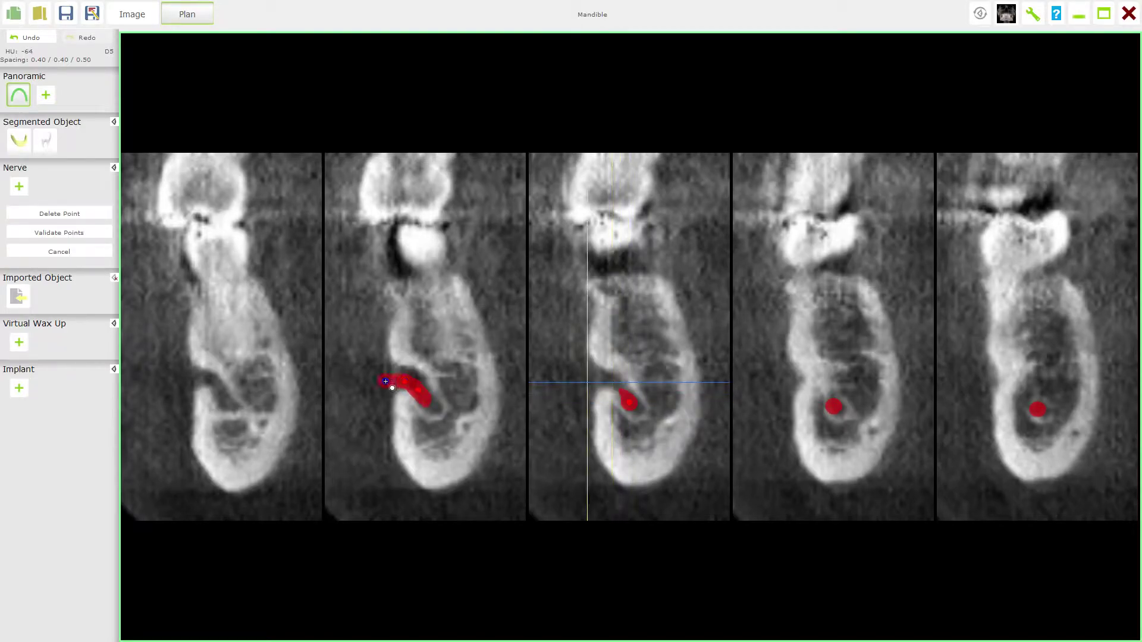
{"action": "double_click", "coordinate": [368, 384]}
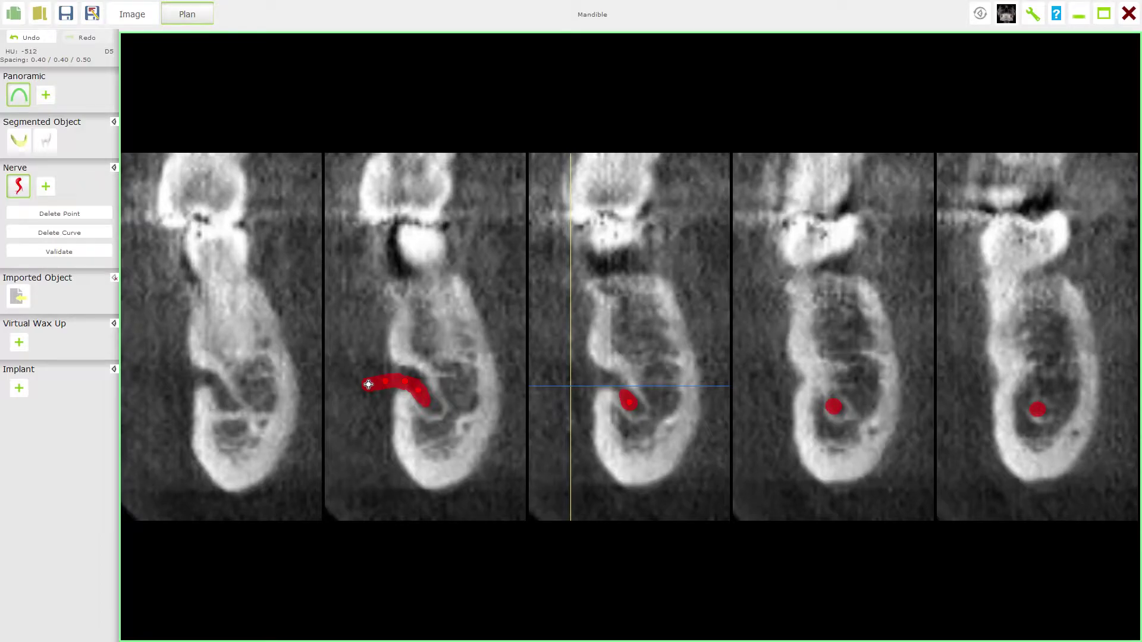
- Restore the multi-view layout, bring the panoramic layer back into the bone, and inspect the nerve's exit at the mental foramen in 3D
{"action": "key", "text": "space"}
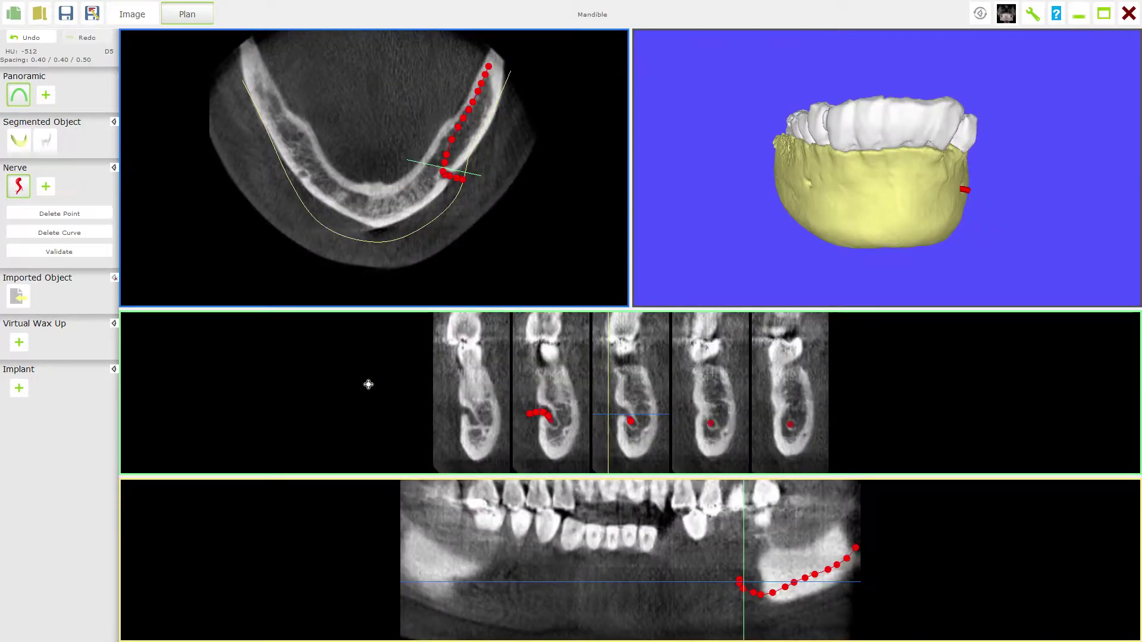
{"action": "scroll", "coordinate": [684, 516], "scroll_direction": "down", "scroll_amount": 4}
{"action": "scroll", "coordinate": [684, 516], "scroll_direction": "up", "scroll_amount": 4}
{"action": "scroll", "coordinate": [677, 519], "scroll_direction": "down", "scroll_amount": 3}
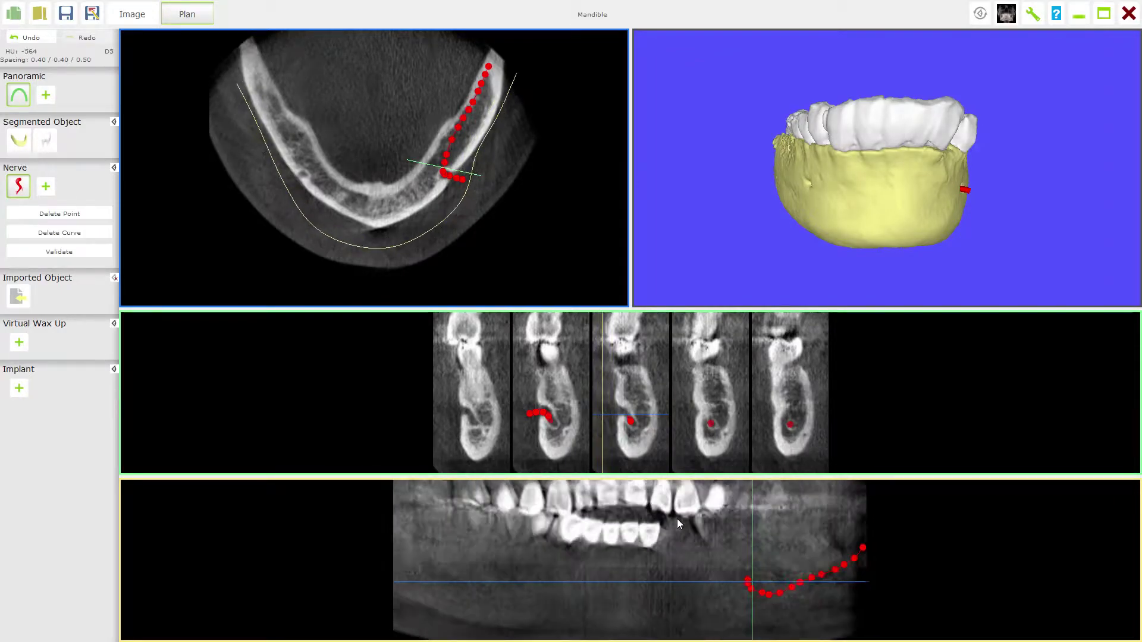
{"action": "scroll", "coordinate": [678, 519], "scroll_direction": "up", "scroll_amount": 5}
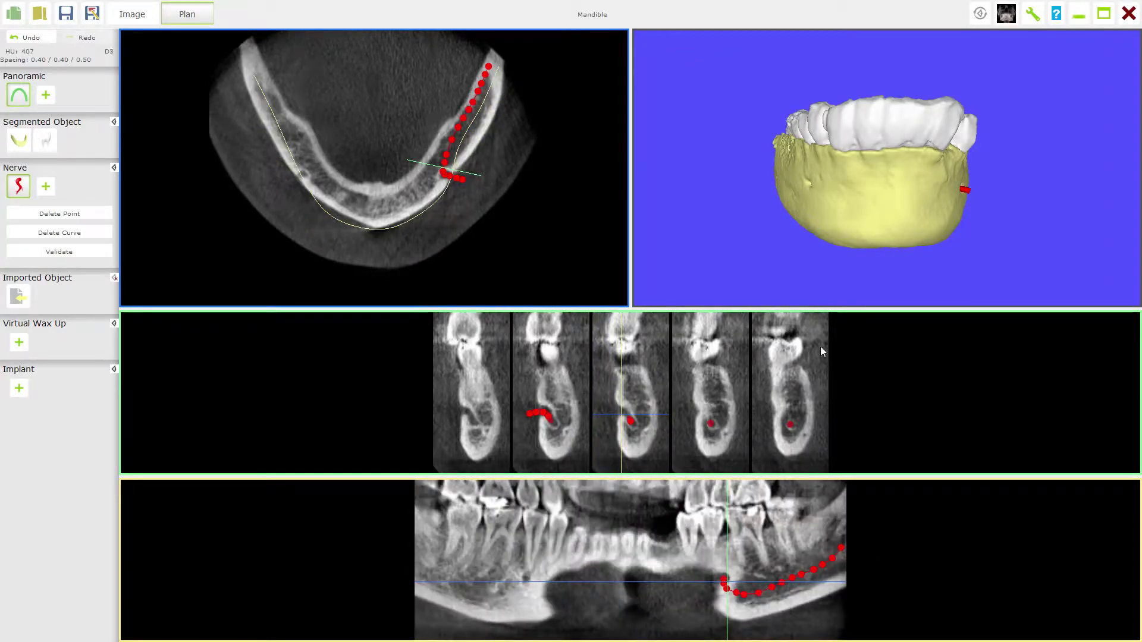
{"action": "left_click_drag", "start_coordinate": [791, 282], "coordinate": [718, 256]}
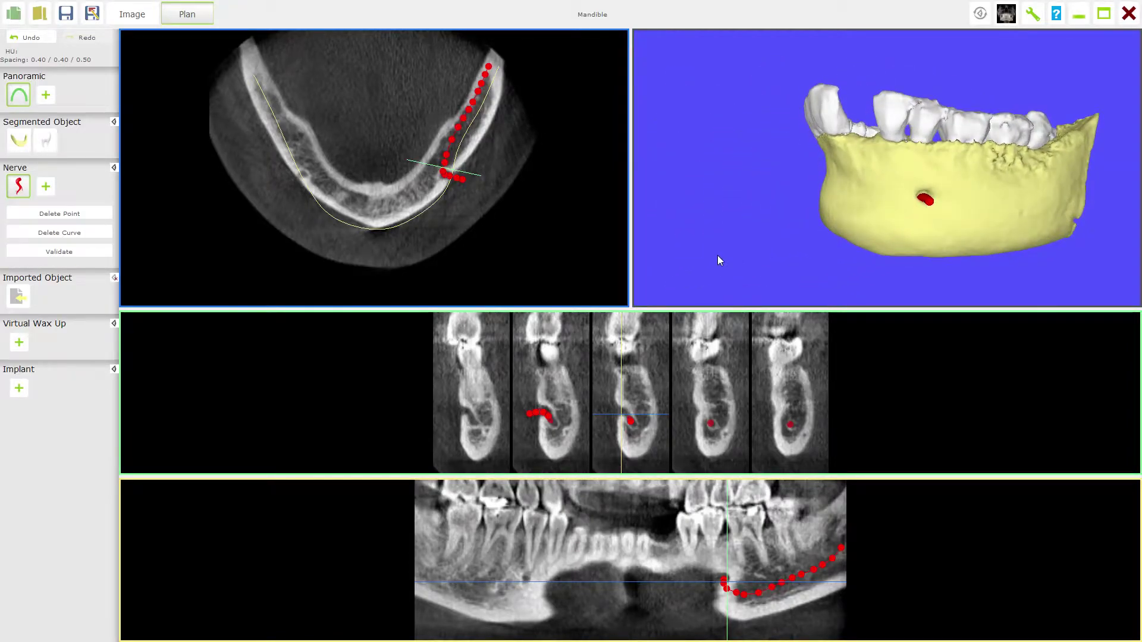
- Check the traced nerve's position within the canal on successive cross-sections from the mental foramen back to the ramus
{"action": "scroll", "coordinate": [602, 420], "scroll_direction": "down", "scroll_amount": 3}
{"action": "scroll", "coordinate": [602, 421], "scroll_direction": "up", "scroll_amount": 5}
{"action": "scroll", "coordinate": [602, 416], "scroll_direction": "up", "scroll_amount": 4}
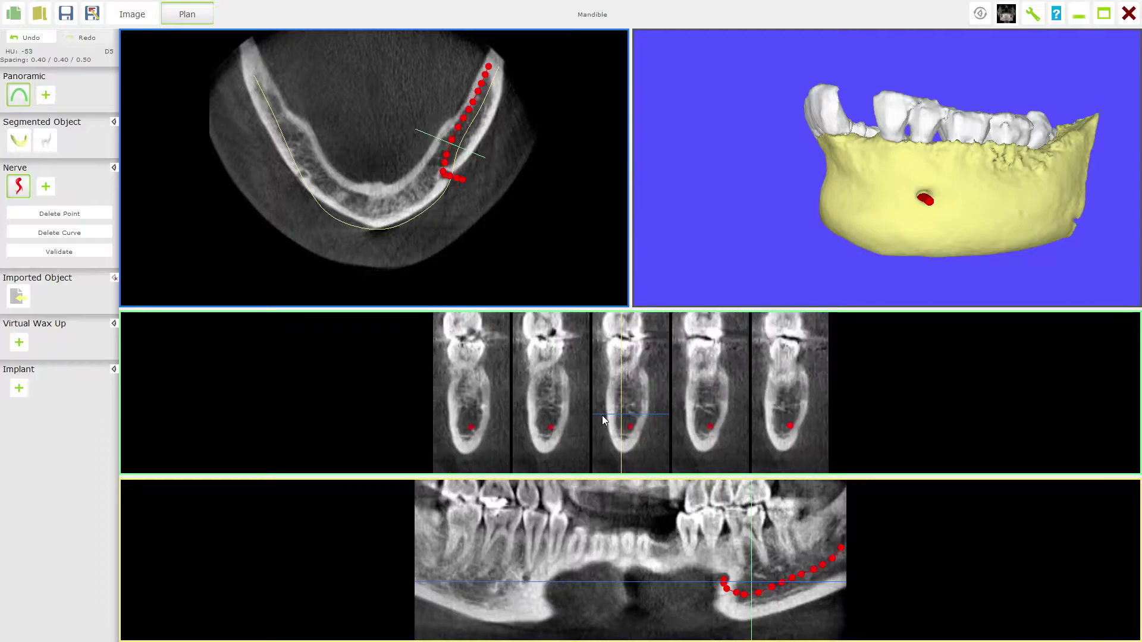
{"action": "scroll", "coordinate": [602, 420], "scroll_direction": "up", "scroll_amount": 2}
{"action": "scroll", "coordinate": [791, 419], "scroll_direction": "up", "scroll_amount": 2}
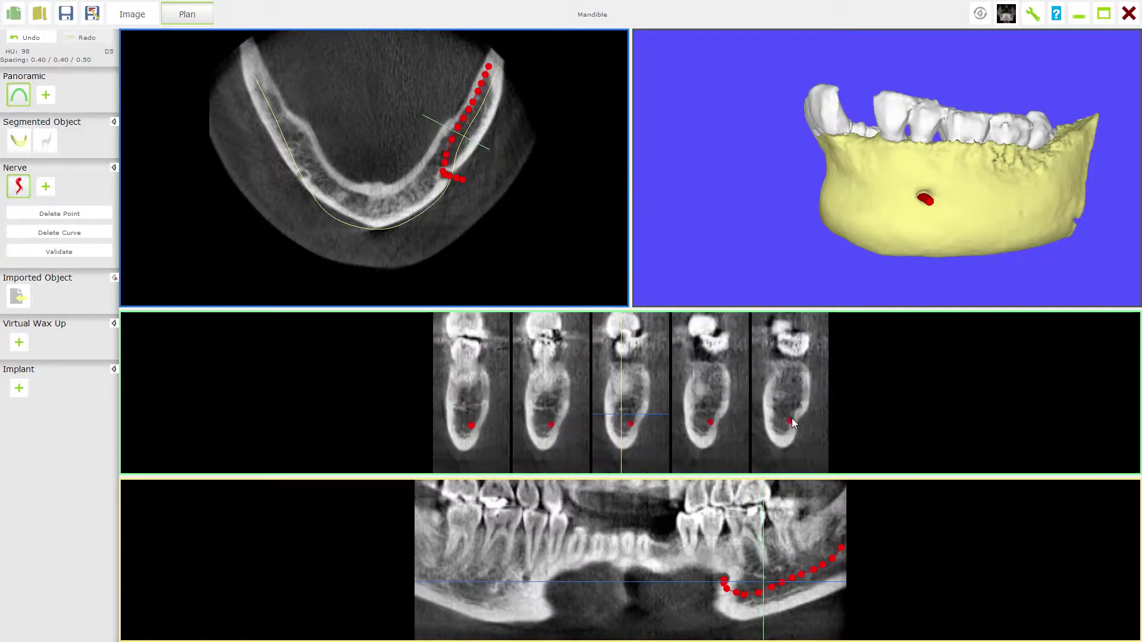
{"action": "double_click", "coordinate": [654, 424]}
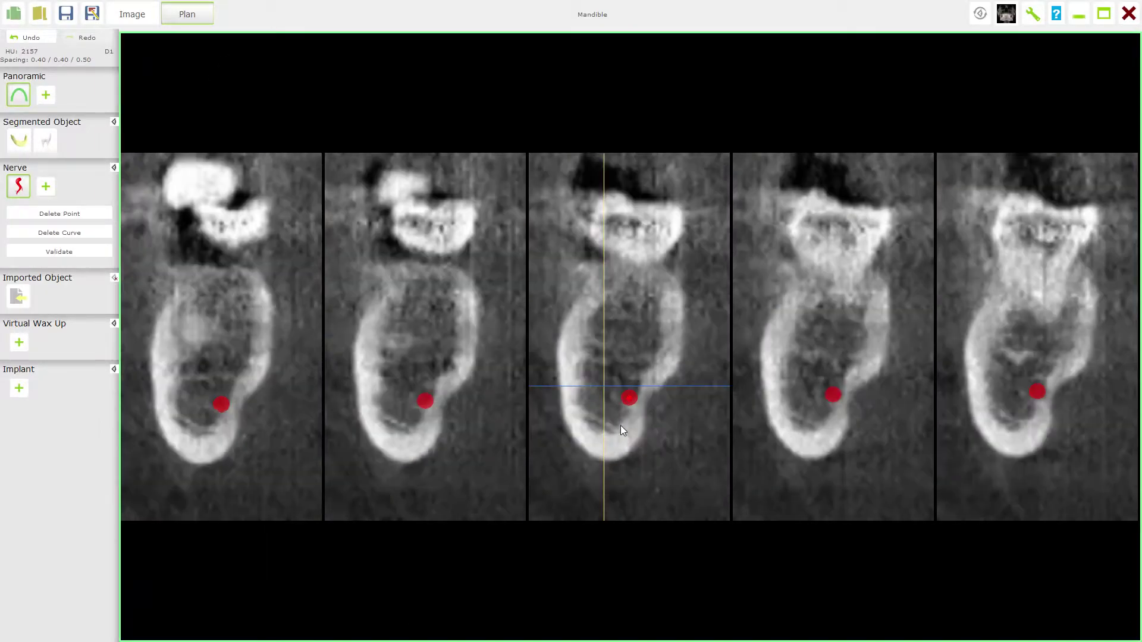
{"action": "scroll", "coordinate": [620, 425], "scroll_direction": "up", "scroll_amount": 5}
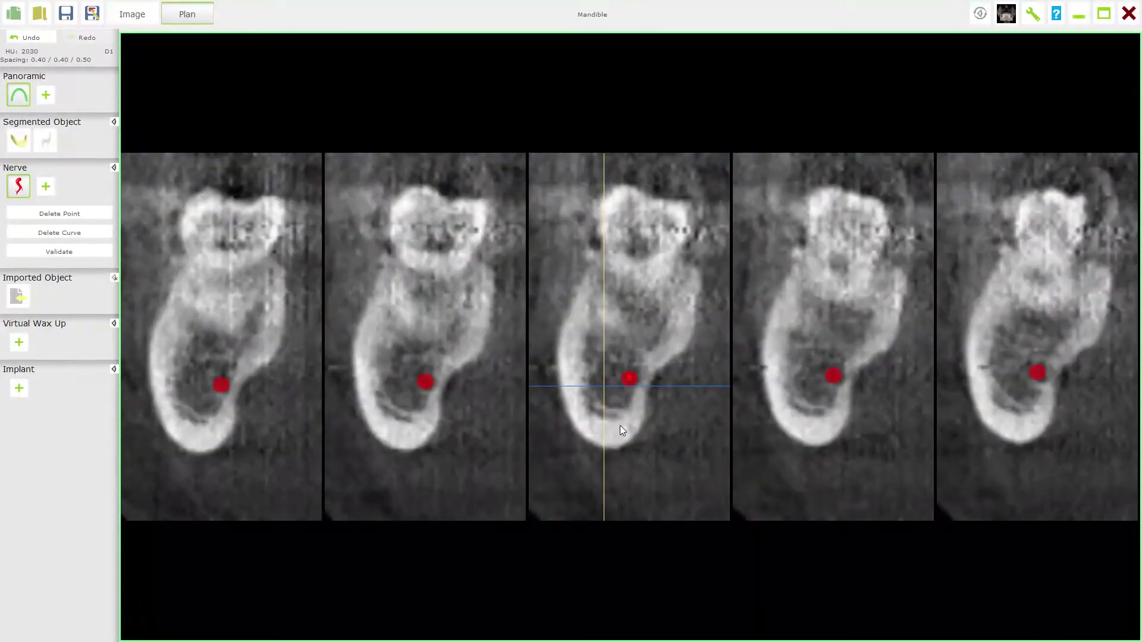
{"action": "scroll", "coordinate": [620, 425], "scroll_direction": "up", "scroll_amount": 6}
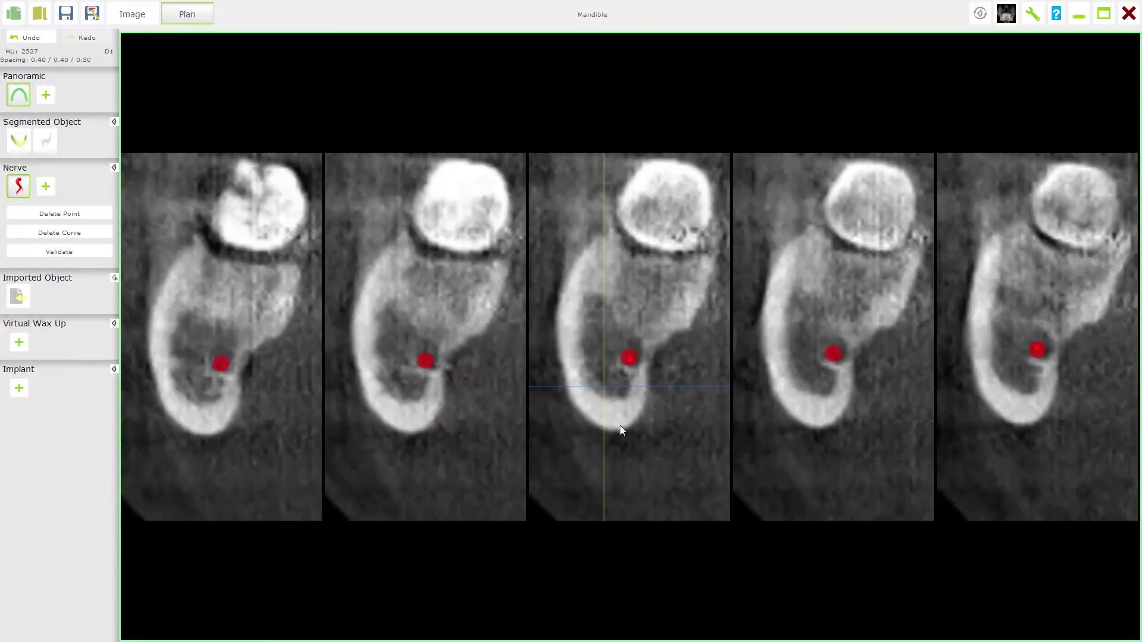
{"action": "scroll", "coordinate": [619, 426], "scroll_direction": "up", "scroll_amount": 3}
{"action": "scroll", "coordinate": [620, 426], "scroll_direction": "up", "scroll_amount": 3}
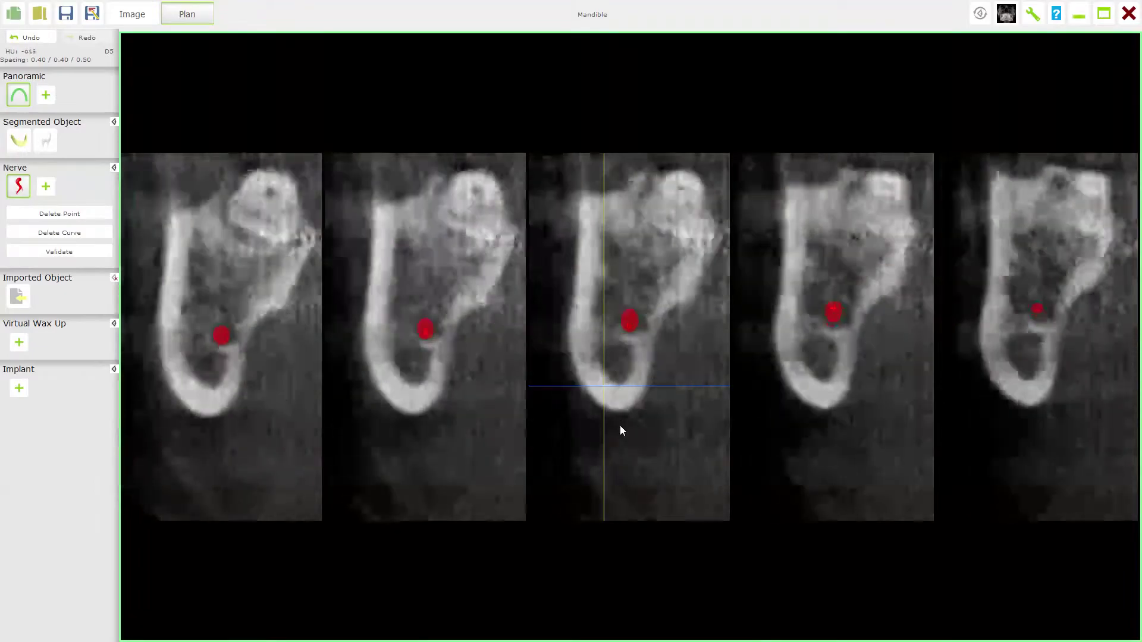
{"action": "scroll", "coordinate": [619, 431], "scroll_direction": "up", "scroll_amount": 2}
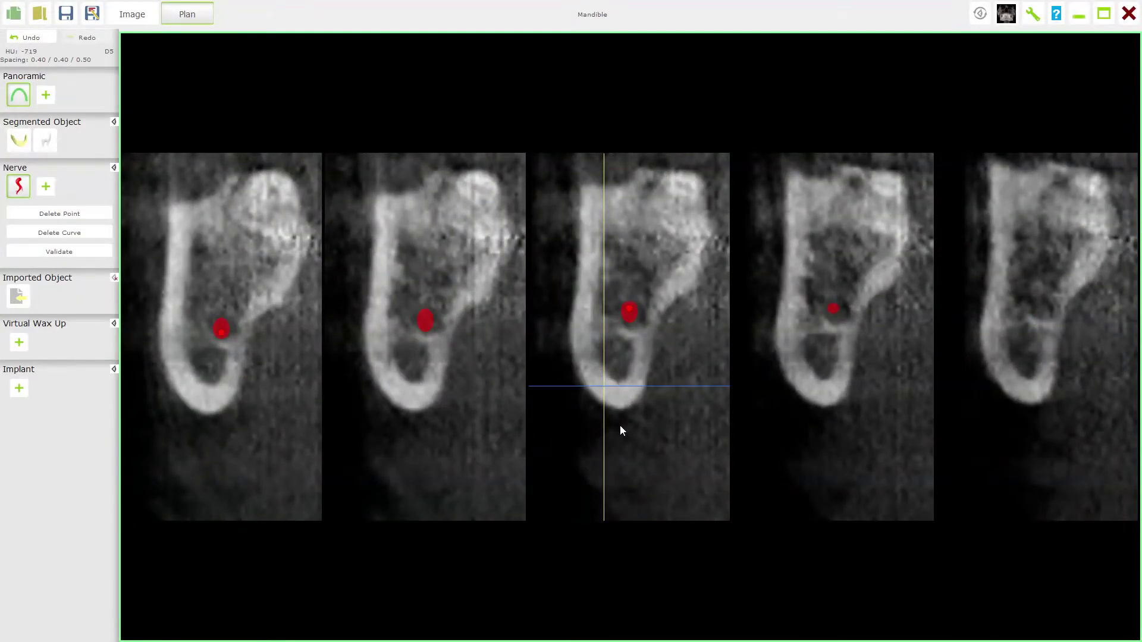
- Follow the nerve through the enlarged cross-sections from the ramus forward to the mental foramen, and restore the multi-view layout
{"action": "scroll", "coordinate": [620, 425], "scroll_direction": "up", "scroll_amount": 5}
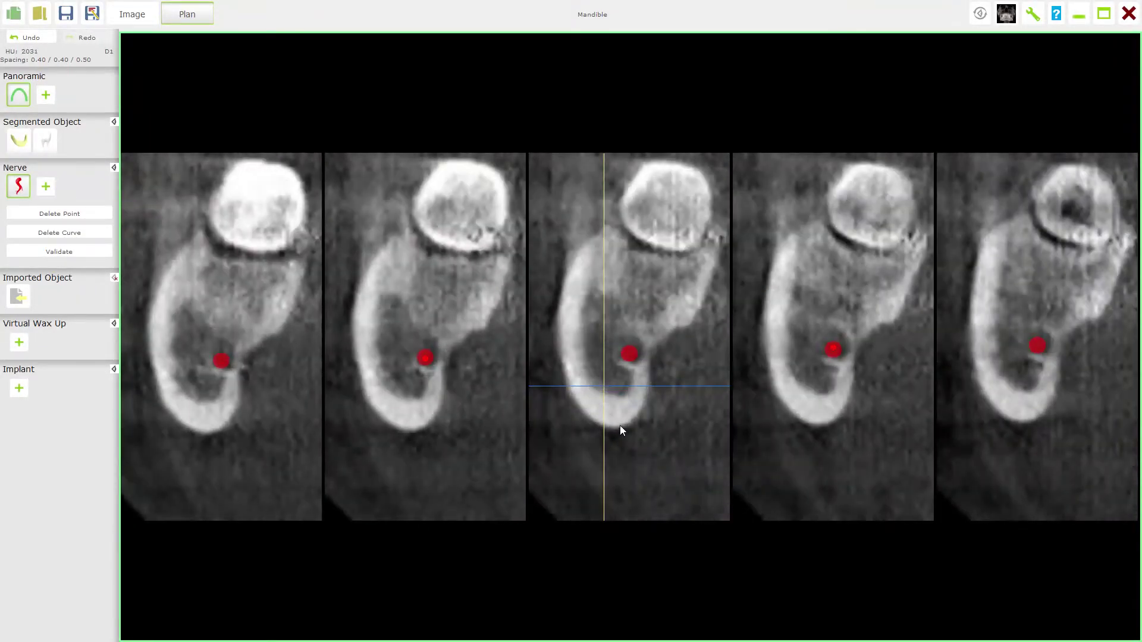
{"action": "scroll", "coordinate": [620, 426], "scroll_direction": "up", "scroll_amount": 6}
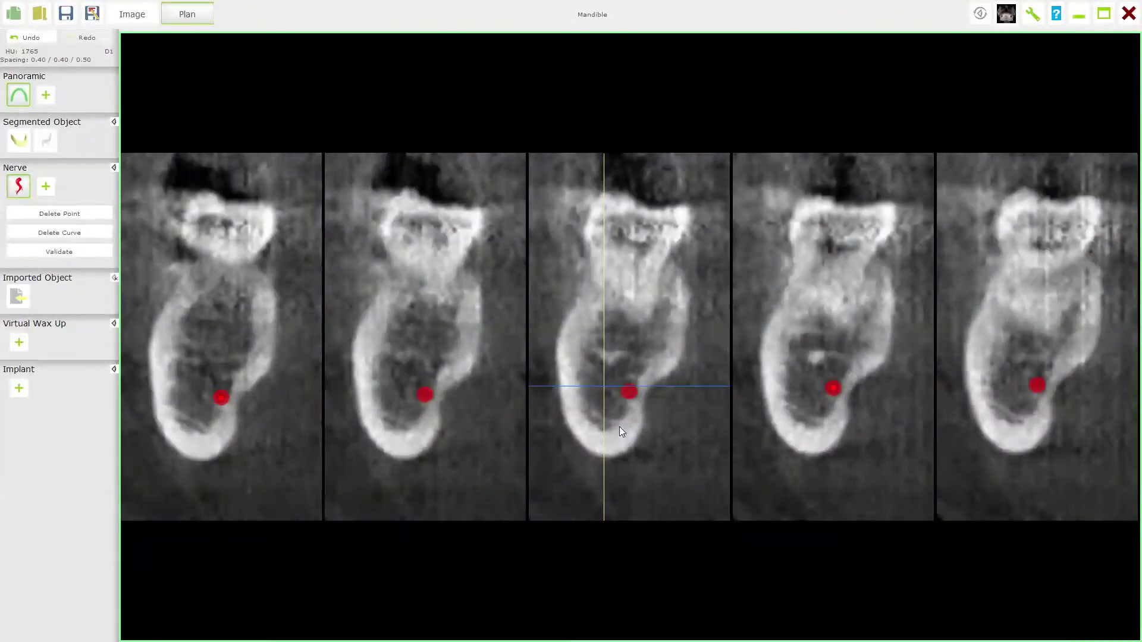
{"action": "scroll", "coordinate": [619, 428], "scroll_direction": "up", "scroll_amount": 7}
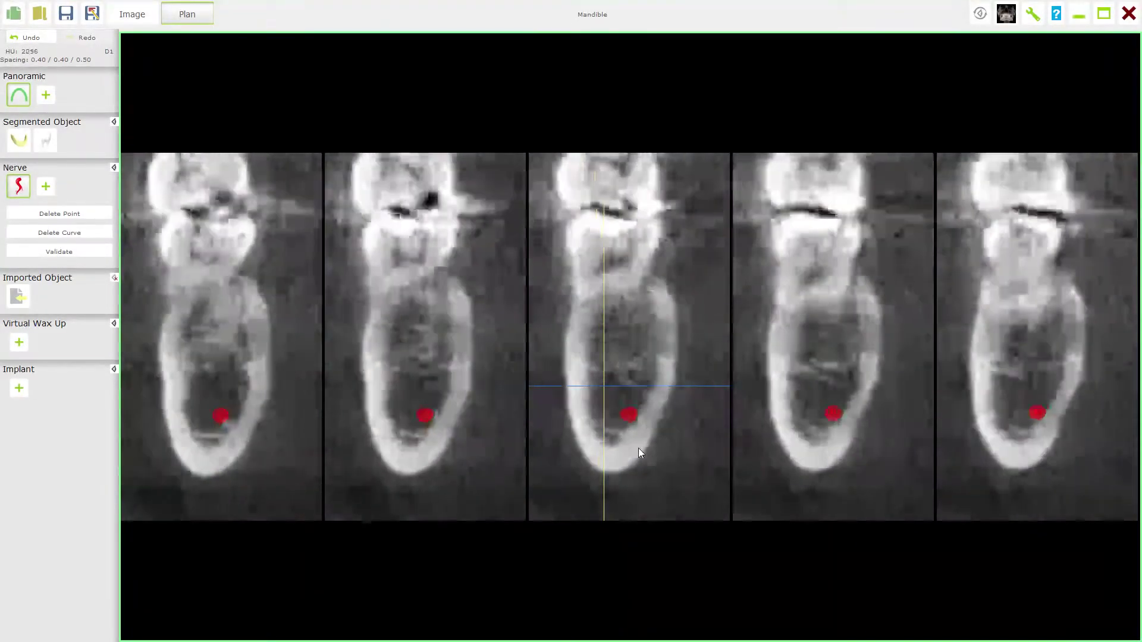
{"action": "scroll", "coordinate": [639, 454], "scroll_direction": "up", "scroll_amount": 7}
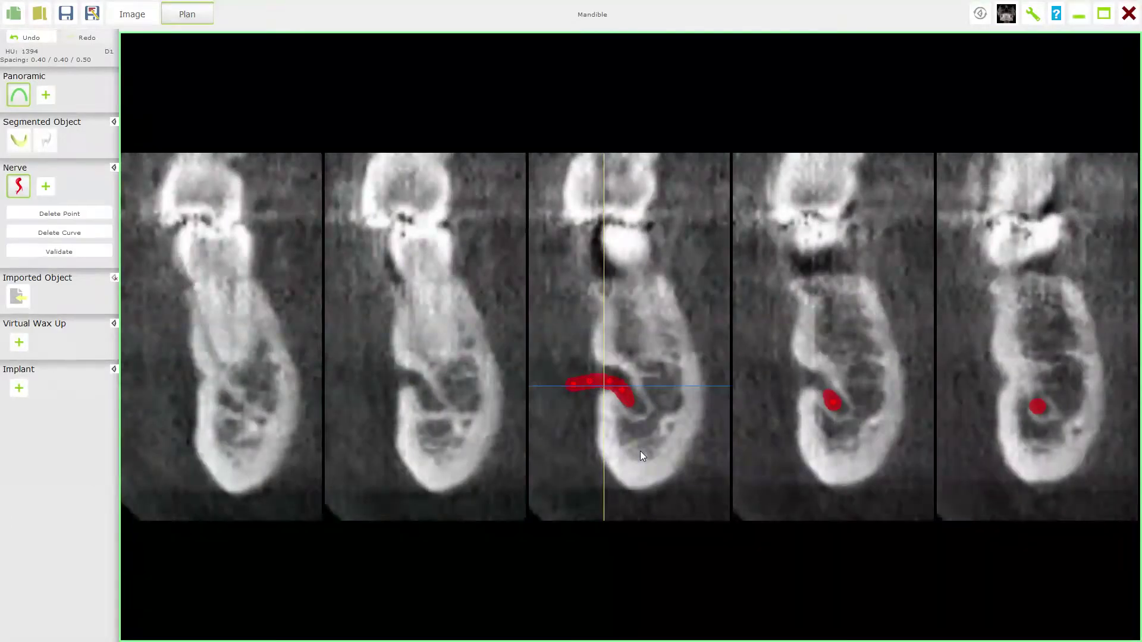
{"action": "scroll", "coordinate": [640, 452], "scroll_direction": "up", "scroll_amount": 1}
{"action": "scroll", "coordinate": [640, 452], "scroll_direction": "down", "scroll_amount": 1}
{"action": "double_click", "coordinate": [640, 452]}
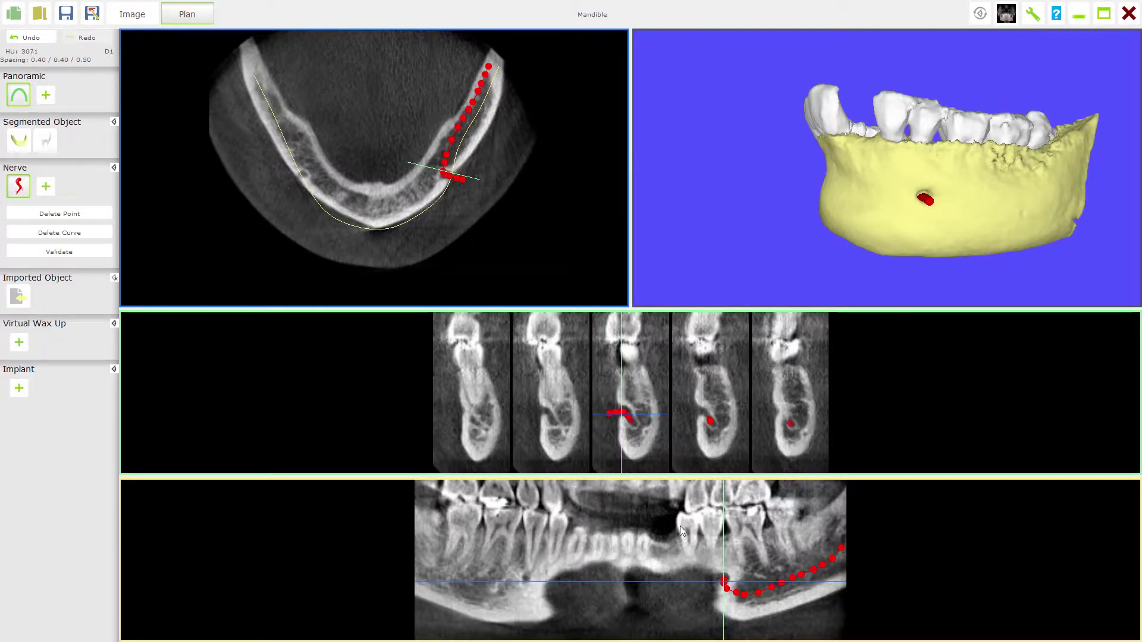
- Examine the cross-sections in front of the mental foramen, in the multi-view layout and enlarged, comparing them with the nerve's exit slice
{"action": "scroll", "coordinate": [596, 422], "scroll_direction": "down", "scroll_amount": 2}
{"action": "scroll", "coordinate": [596, 422], "scroll_direction": "up", "scroll_amount": 4}
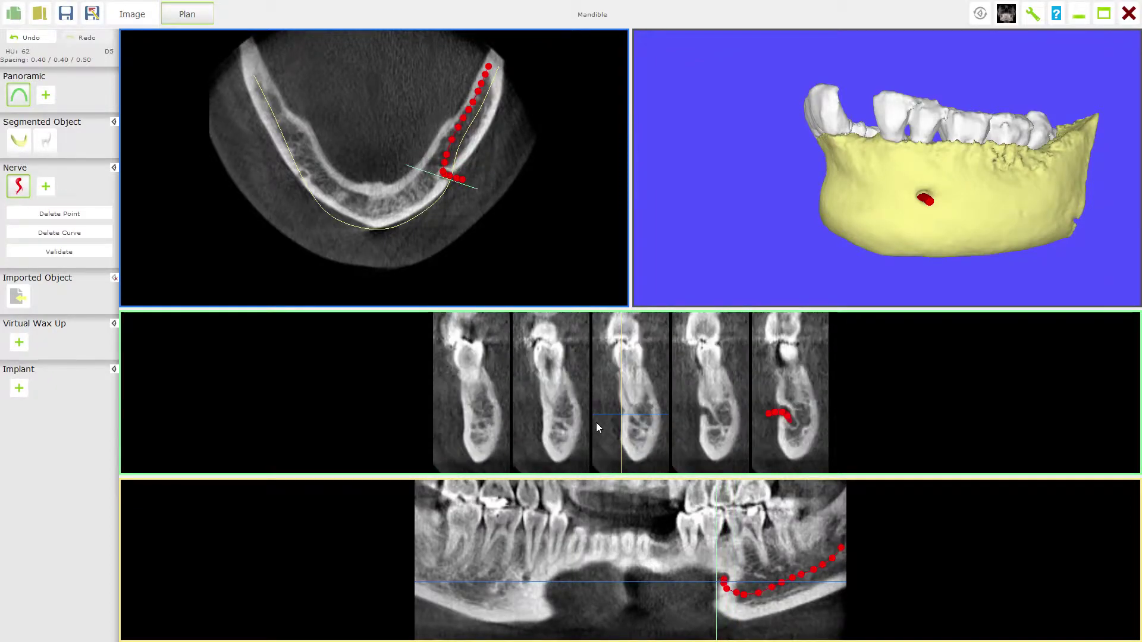
{"action": "scroll", "coordinate": [597, 427], "scroll_direction": "up", "scroll_amount": 3}
{"action": "scroll", "coordinate": [597, 427], "scroll_direction": "up", "scroll_amount": 2}
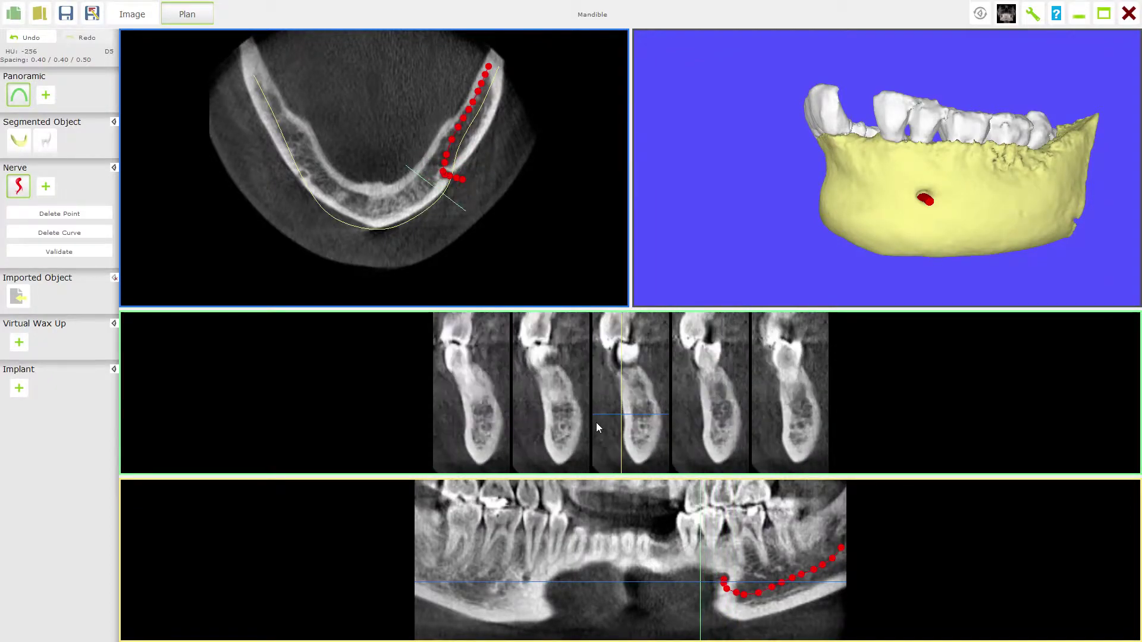
{"action": "double_click", "coordinate": [639, 428]}
{"action": "scroll", "coordinate": [637, 430], "scroll_direction": "down", "scroll_amount": 5}
{"action": "scroll", "coordinate": [638, 429], "scroll_direction": "up", "scroll_amount": 1}
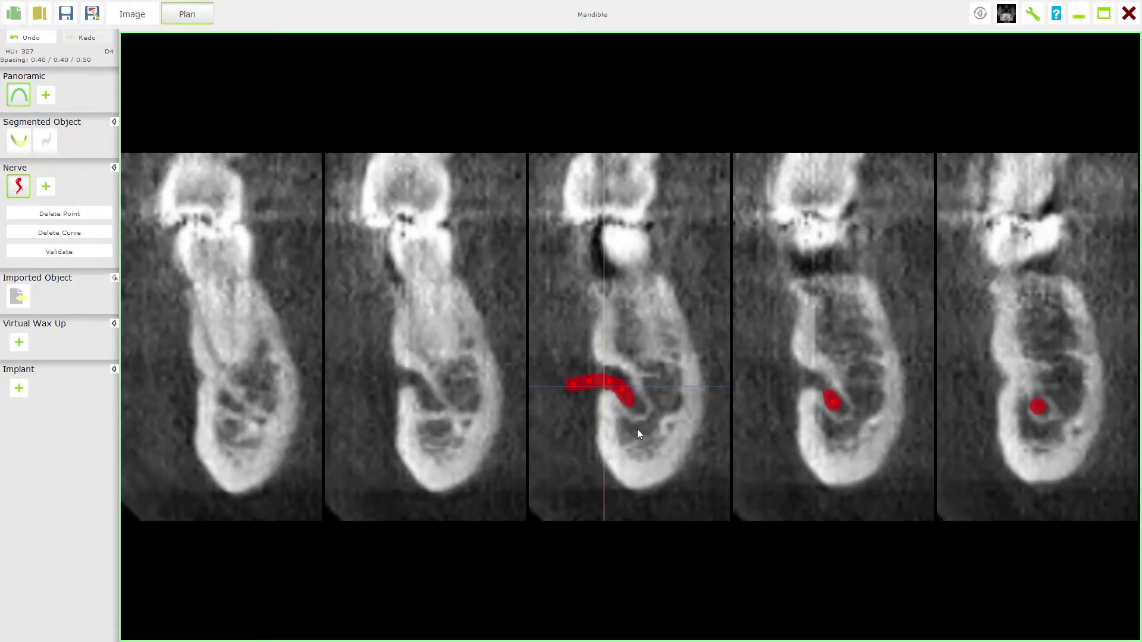
{"action": "scroll", "coordinate": [637, 430], "scroll_direction": "up", "scroll_amount": 3}
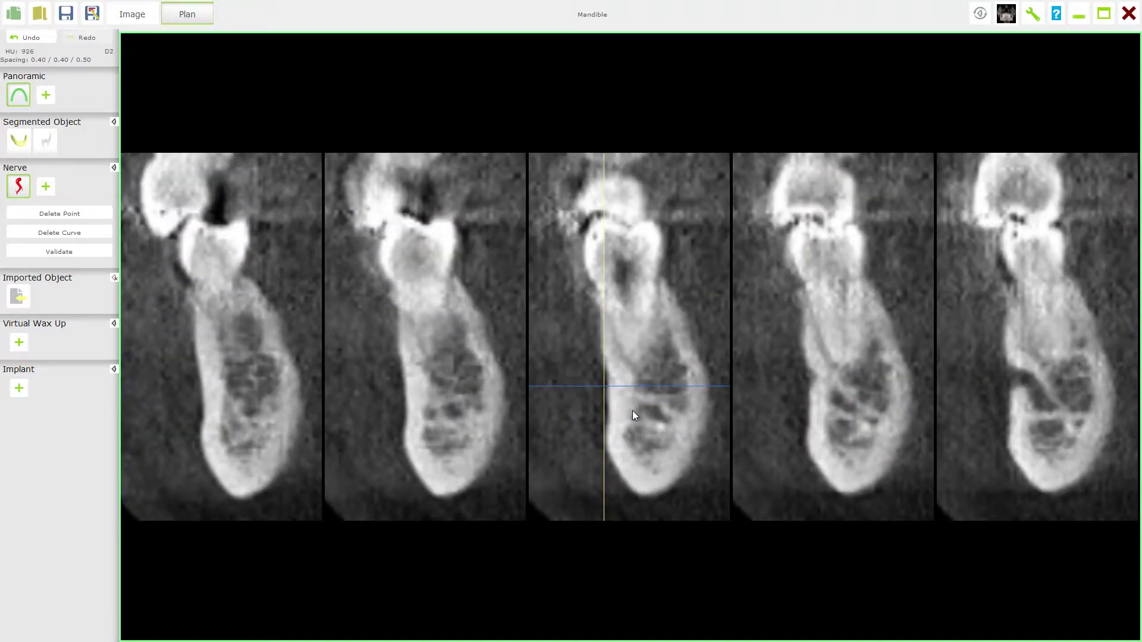
{"action": "scroll", "coordinate": [633, 411], "scroll_direction": "down", "scroll_amount": 1}
{"action": "scroll", "coordinate": [632, 410], "scroll_direction": "up", "scroll_amount": 4}
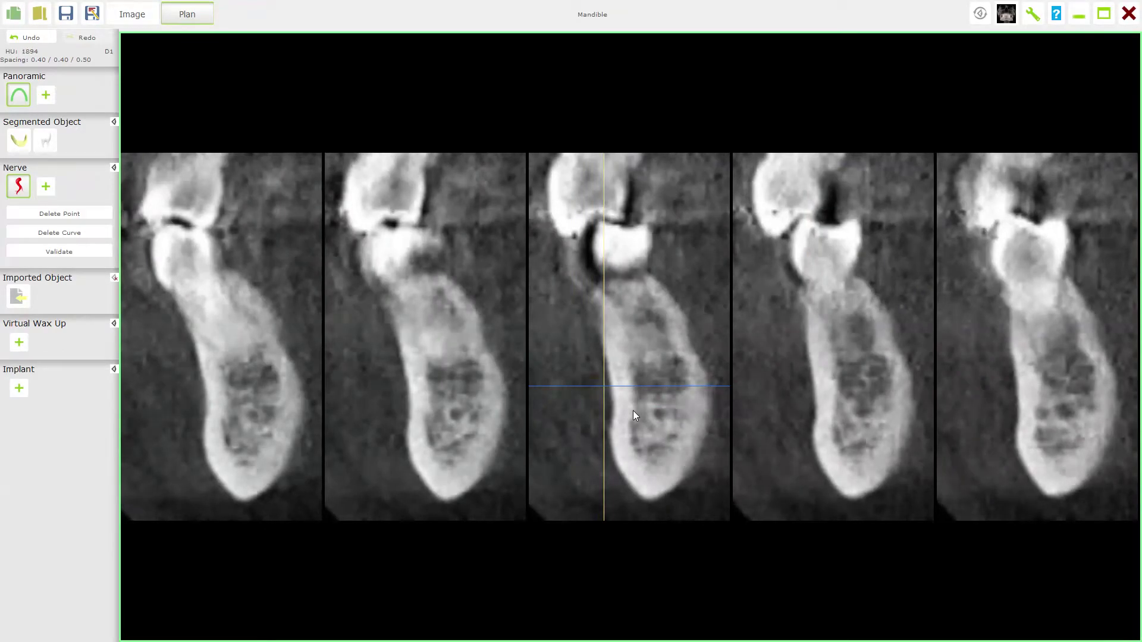
- Compare the enlarged cross-sections in front of the mental foramen, and restore the multi-view layout
{"action": "scroll", "coordinate": [633, 410], "scroll_direction": "up", "scroll_amount": 2}
{"action": "scroll", "coordinate": [633, 411], "scroll_direction": "up", "scroll_amount": 2}
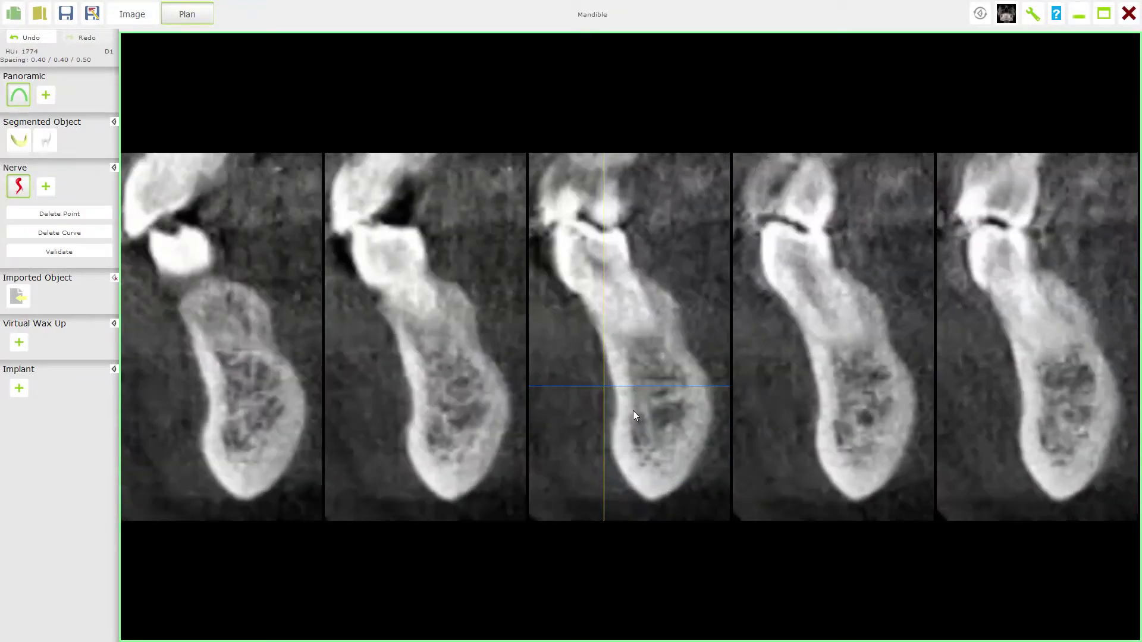
{"action": "scroll", "coordinate": [633, 410], "scroll_direction": "down", "scroll_amount": 4}
{"action": "scroll", "coordinate": [633, 411], "scroll_direction": "up", "scroll_amount": 1}
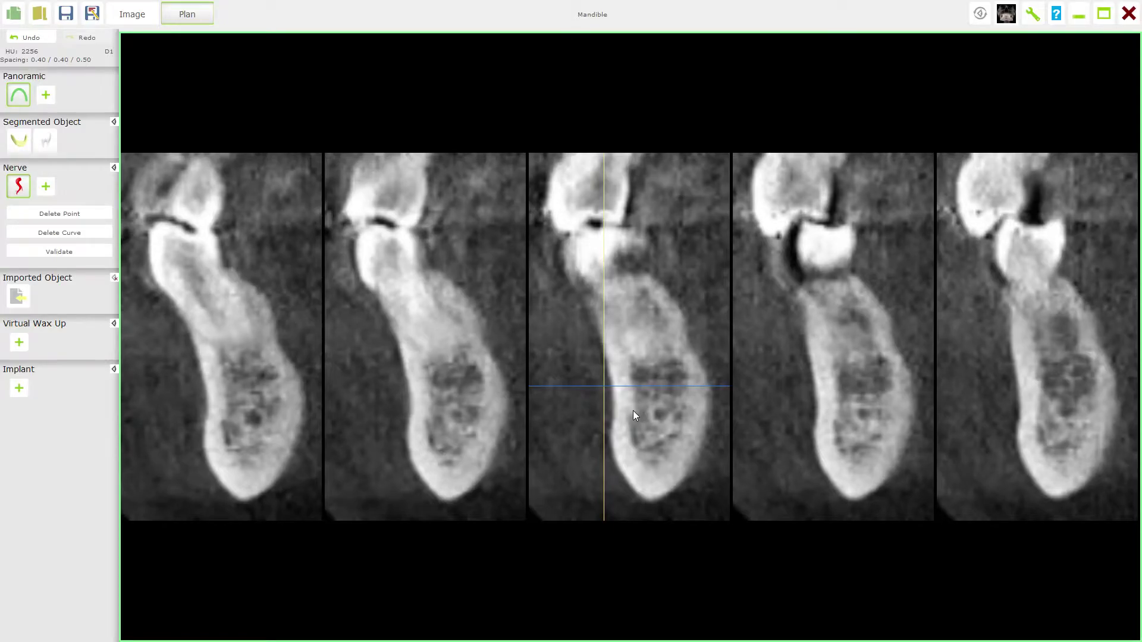
{"action": "double_click", "coordinate": [633, 410]}
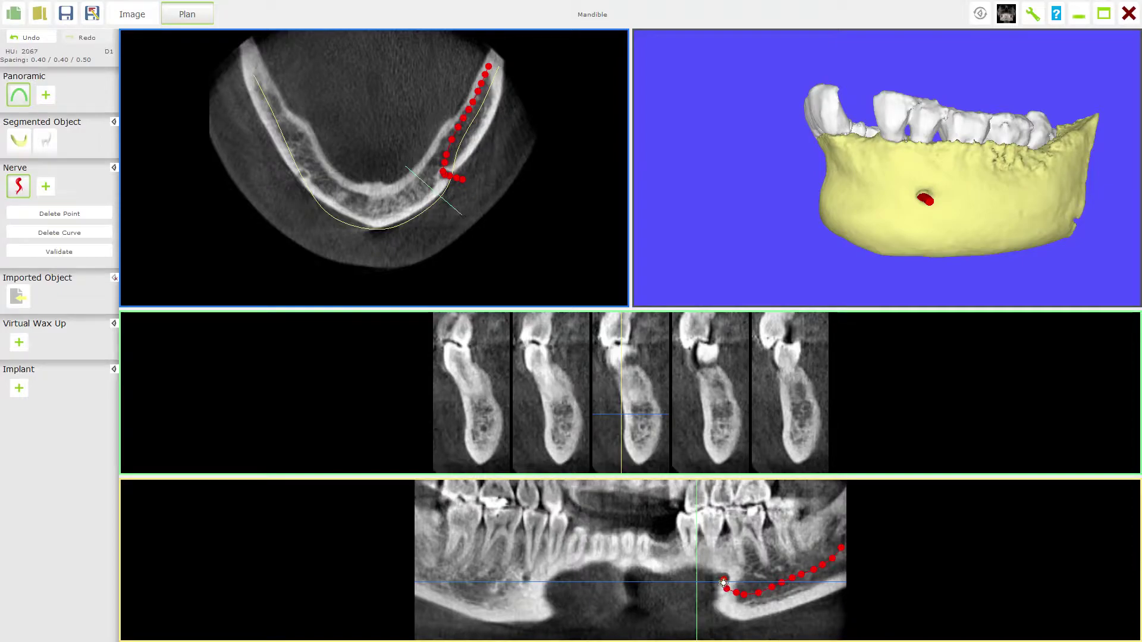
- Browse the panoramic layers and axial slices, select the nerve point at the mental foramen, and inspect its exit on the 3D model
{"action": "scroll", "coordinate": [724, 583], "scroll_direction": "up", "scroll_amount": 5}
{"action": "scroll", "coordinate": [724, 583], "scroll_direction": "down", "scroll_amount": 8}
{"action": "scroll", "coordinate": [392, 221], "scroll_direction": "down", "scroll_amount": 6}
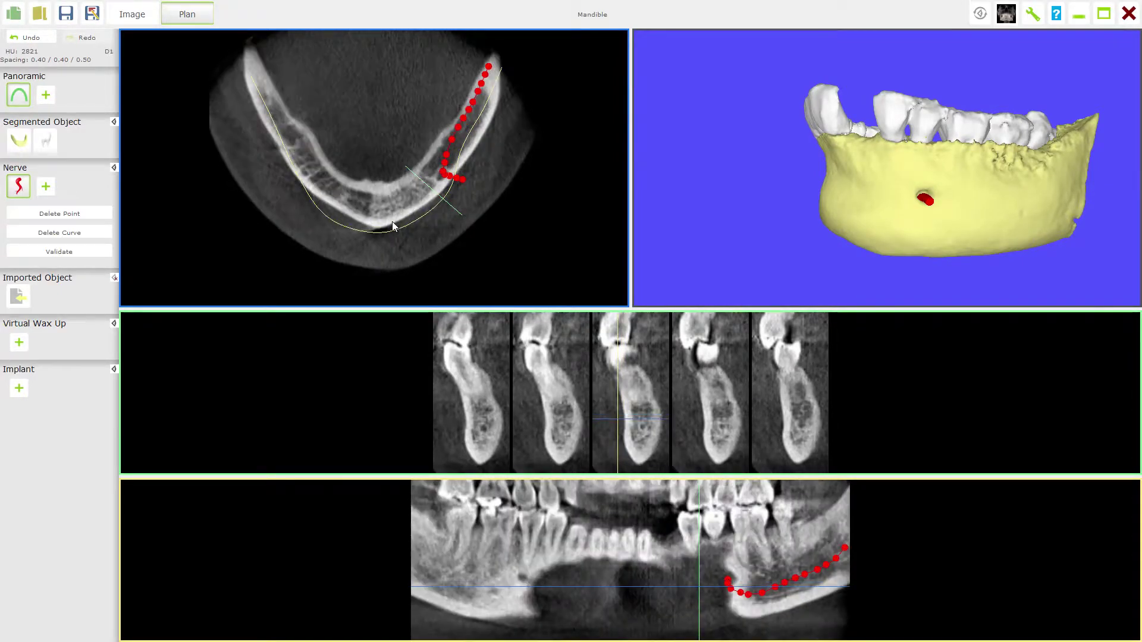
{"action": "left_click", "coordinate": [450, 176]}
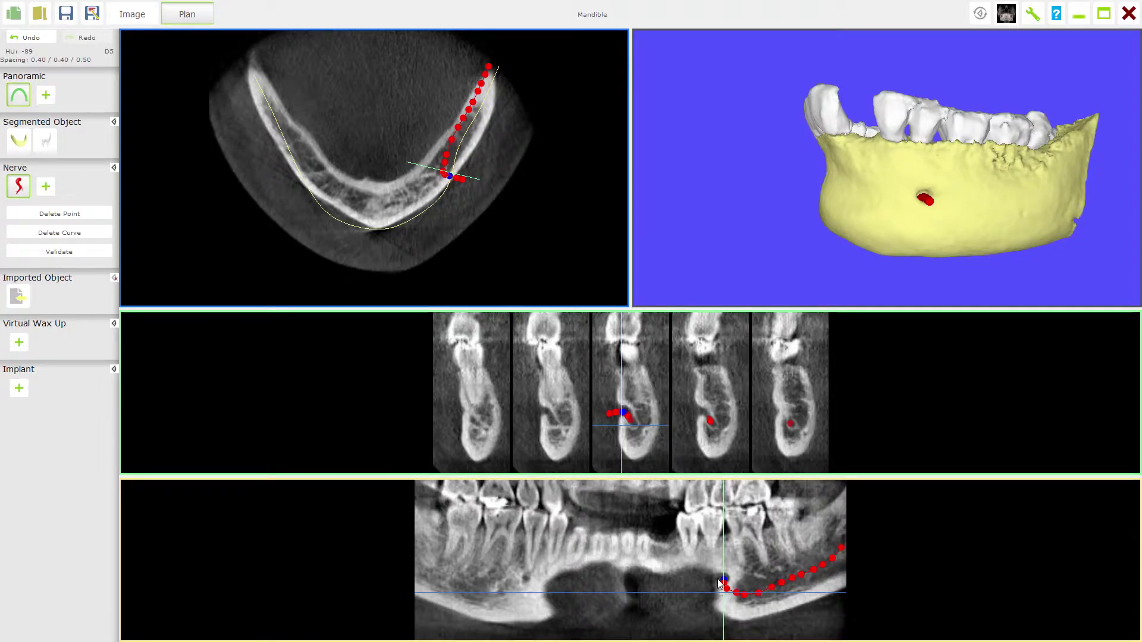
{"action": "left_click_drag", "start_coordinate": [916, 269], "coordinate": [849, 257]}
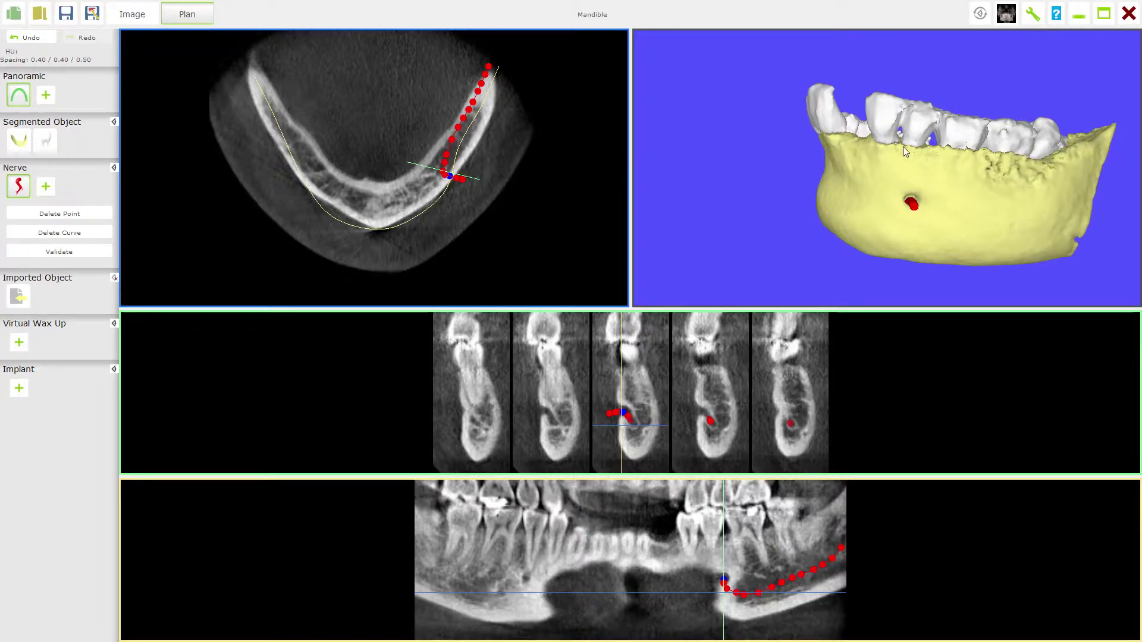
{"action": "mouse_move", "coordinate": [899, 174]}
{"action": "left_mouse_down"}
{"action": "mouse_move", "coordinate": [903, 155]}
{"action": "mouse_move", "coordinate": [895, 170]}
{"action": "left_mouse_up"}
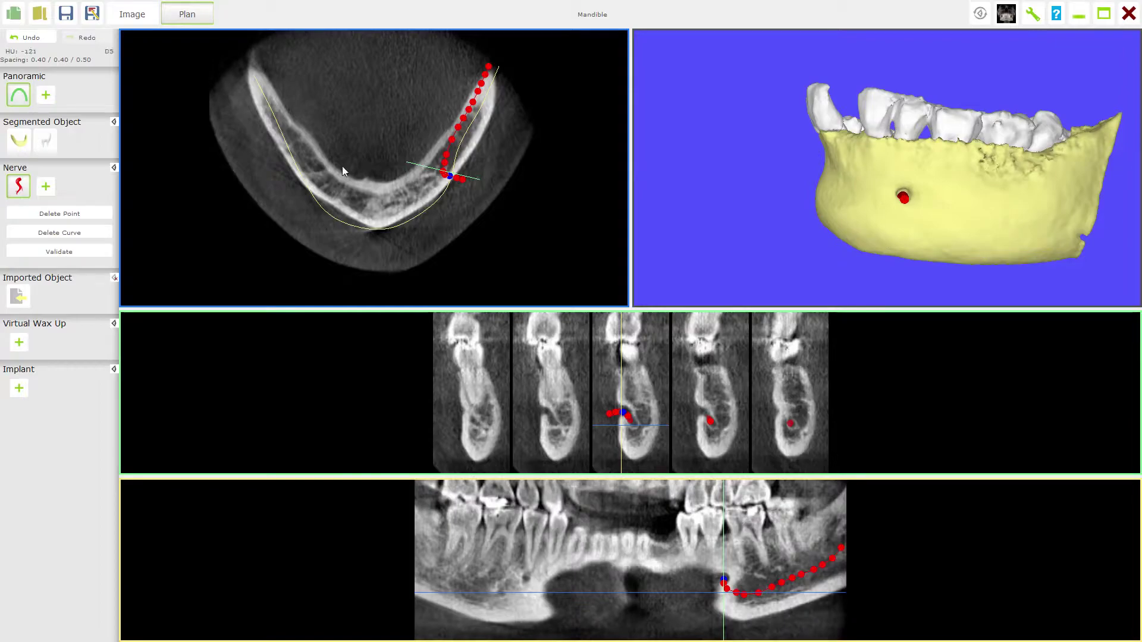
- Hide the bone model to inspect the full nerve path below the teeth in 3D, and show the bone again
{"action": "left_click", "coordinate": [18, 141]}
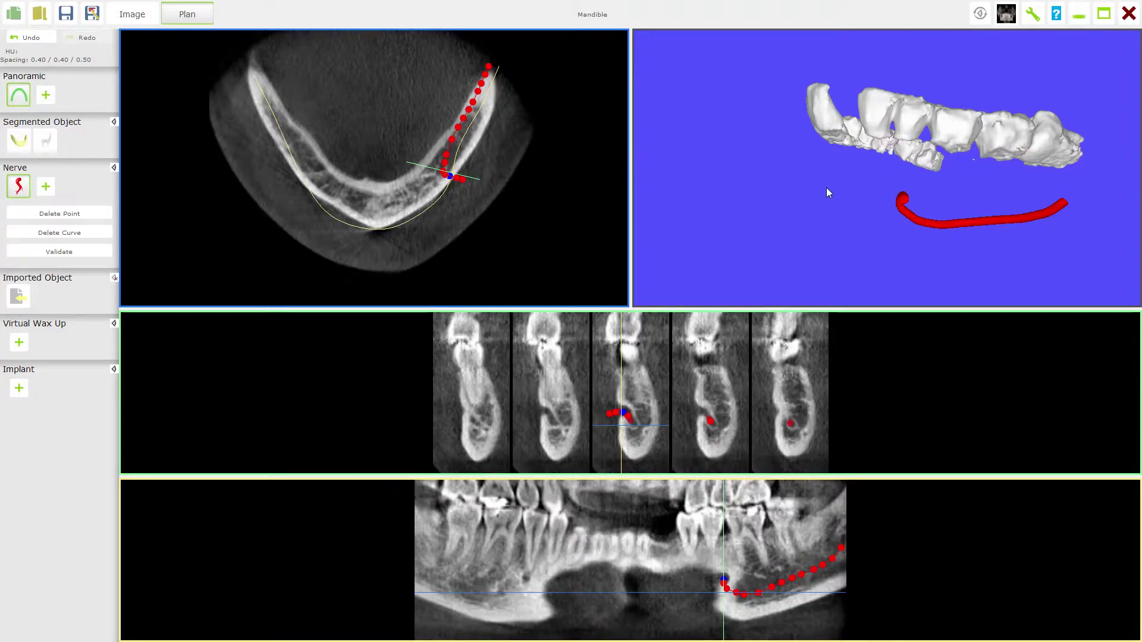
{"action": "mouse_move", "coordinate": [820, 191]}
{"action": "left_mouse_down"}
{"action": "mouse_move", "coordinate": [782, 186]}
{"action": "mouse_move", "coordinate": [792, 159]}
{"action": "mouse_move", "coordinate": [821, 194]}
{"action": "mouse_move", "coordinate": [823, 176]}
{"action": "left_mouse_up"}
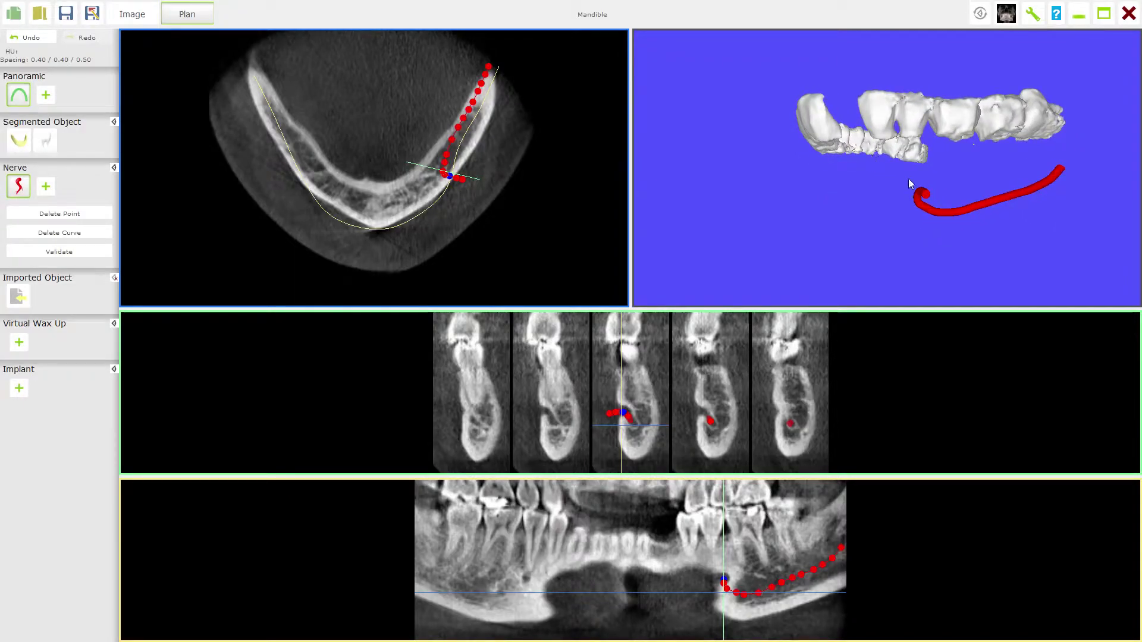
{"action": "mouse_move", "coordinate": [877, 202]}
{"action": "left_mouse_down"}
{"action": "mouse_move", "coordinate": [903, 198]}
{"action": "mouse_move", "coordinate": [912, 144]}
{"action": "mouse_move", "coordinate": [897, 198]}
{"action": "mouse_move", "coordinate": [876, 192]}
{"action": "left_mouse_up"}
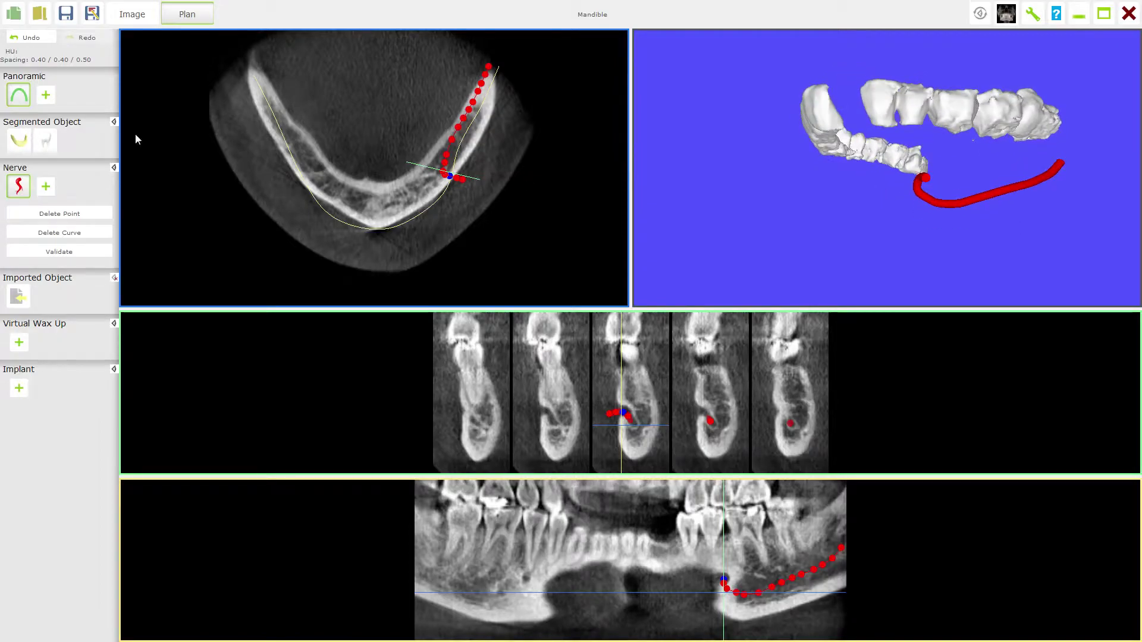
{"action": "left_click", "coordinate": [25, 151]}
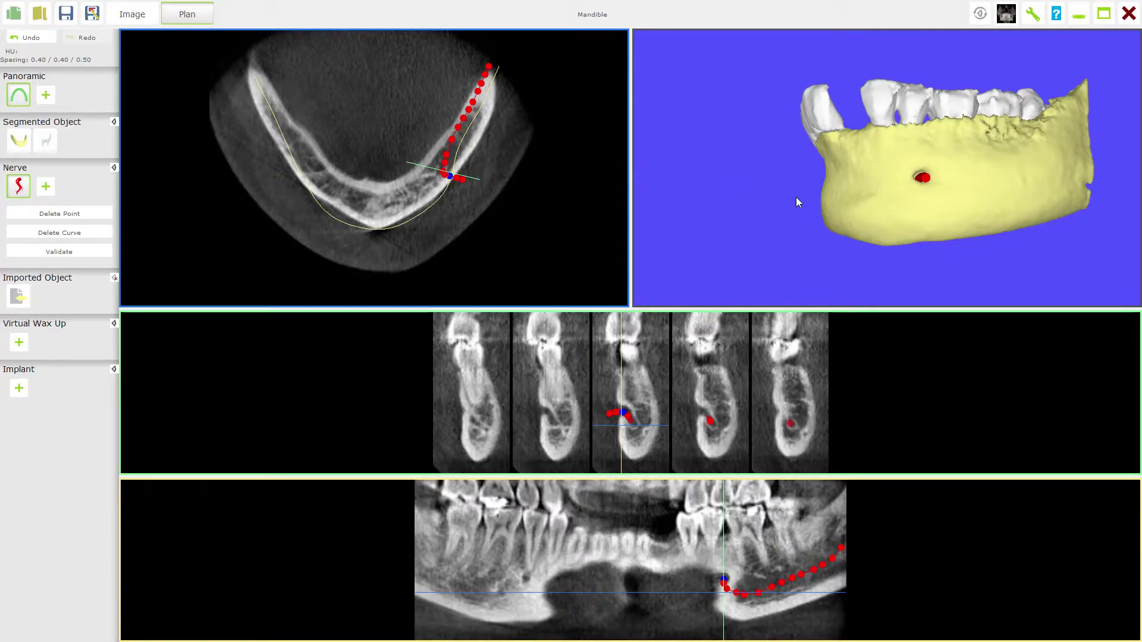
{"action": "left_click_drag", "start_coordinate": [797, 197], "coordinate": [840, 192]}
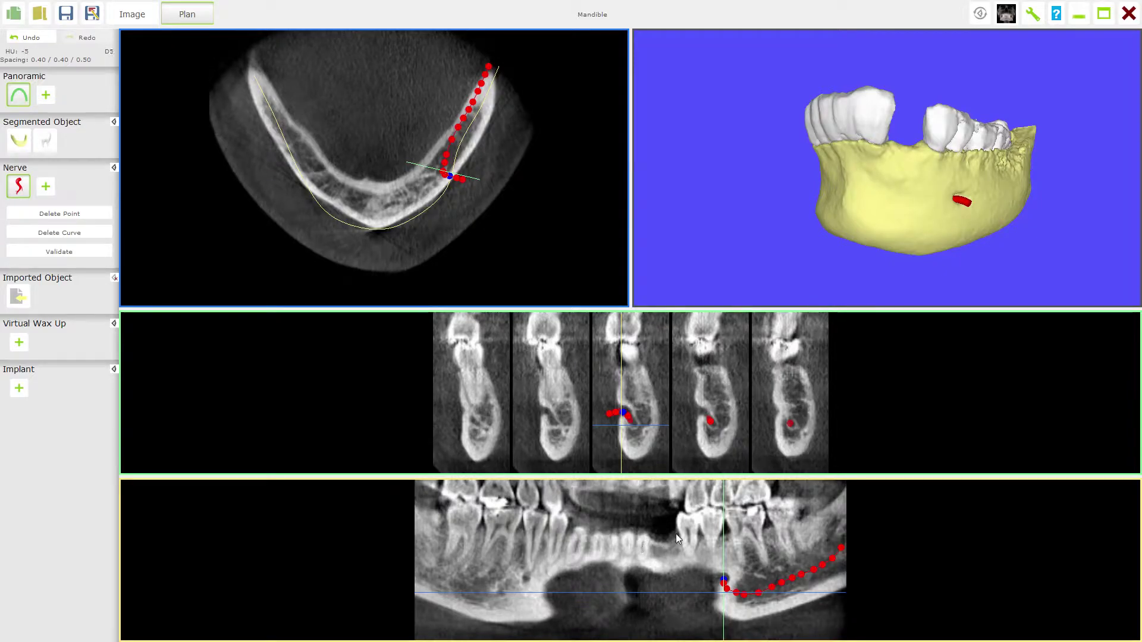
- Enlarge the panoramic view and examine its layers through the full thickness of the jaw, from the outer surface to the lingual side
{"action": "double_click", "coordinate": [626, 554]}
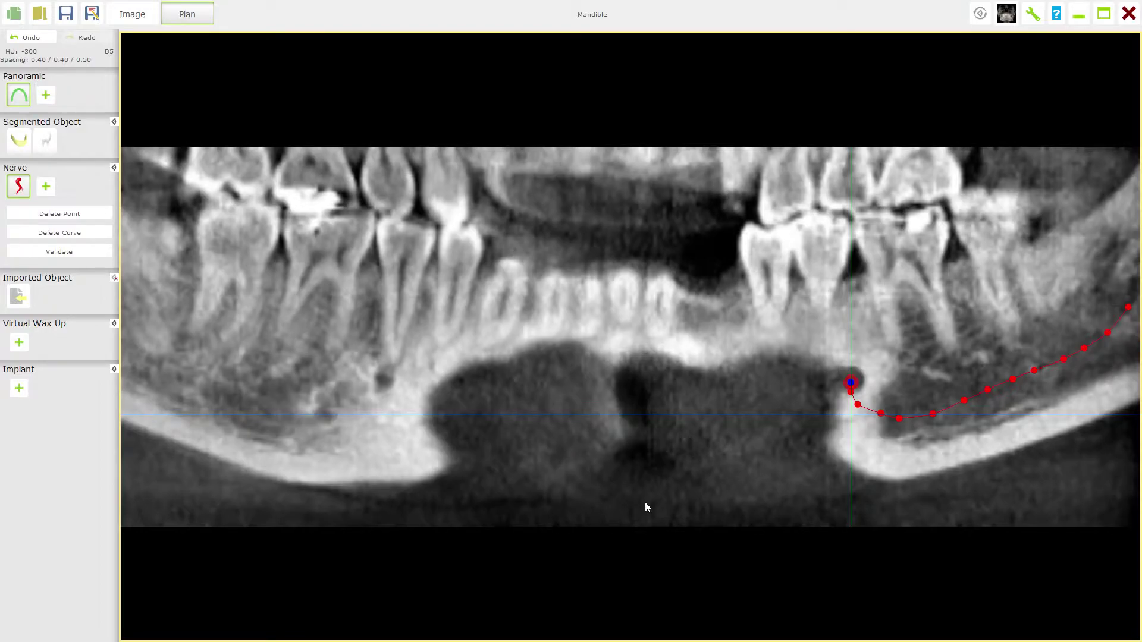
{"action": "scroll", "coordinate": [683, 350], "scroll_direction": "up", "scroll_amount": 5}
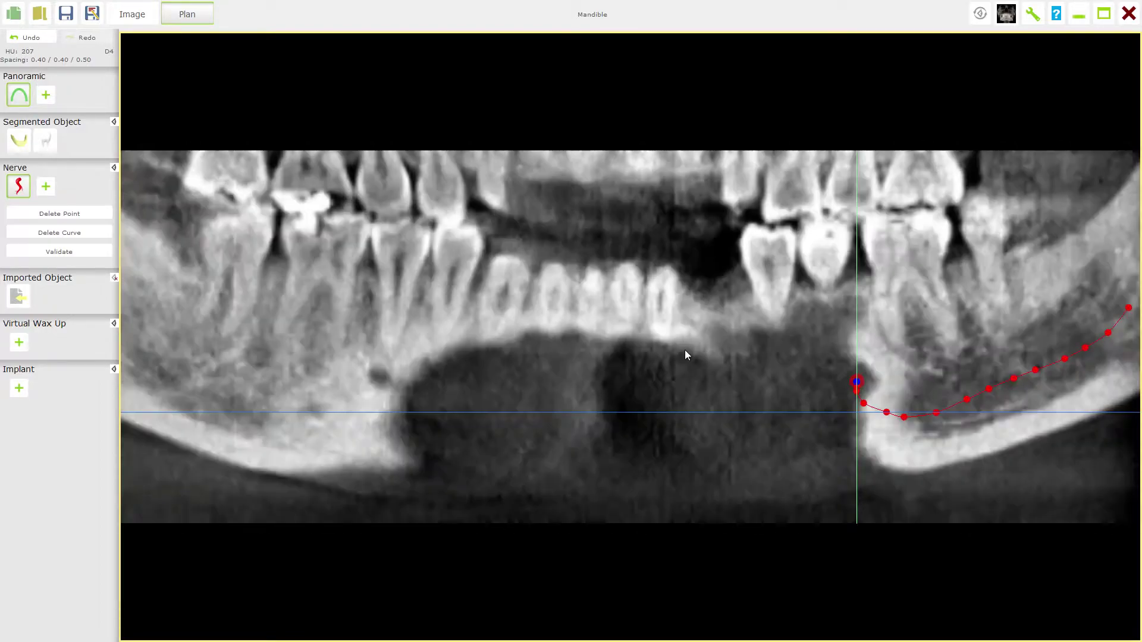
{"action": "scroll", "coordinate": [684, 349], "scroll_direction": "down", "scroll_amount": 5}
{"action": "scroll", "coordinate": [685, 351], "scroll_direction": "down", "scroll_amount": 3}
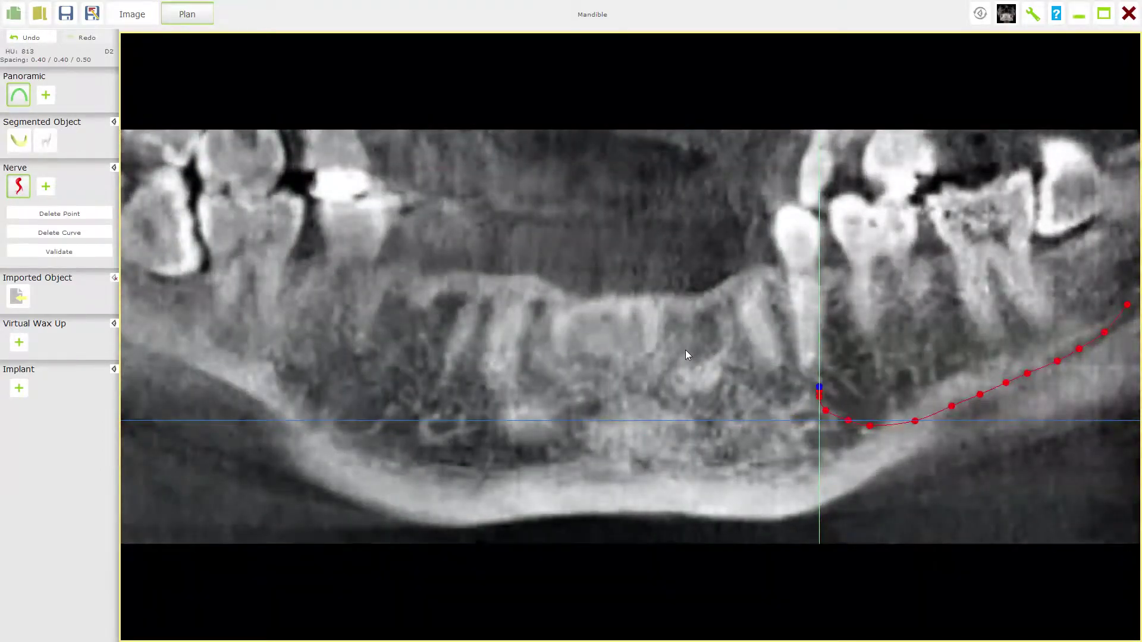
{"action": "scroll", "coordinate": [685, 351], "scroll_direction": "down", "scroll_amount": 3}
{"action": "scroll", "coordinate": [685, 351], "scroll_direction": "up", "scroll_amount": 1}
{"action": "scroll", "coordinate": [674, 304], "scroll_direction": "down", "scroll_amount": 2}
{"action": "scroll", "coordinate": [674, 304], "scroll_direction": "up", "scroll_amount": 3}
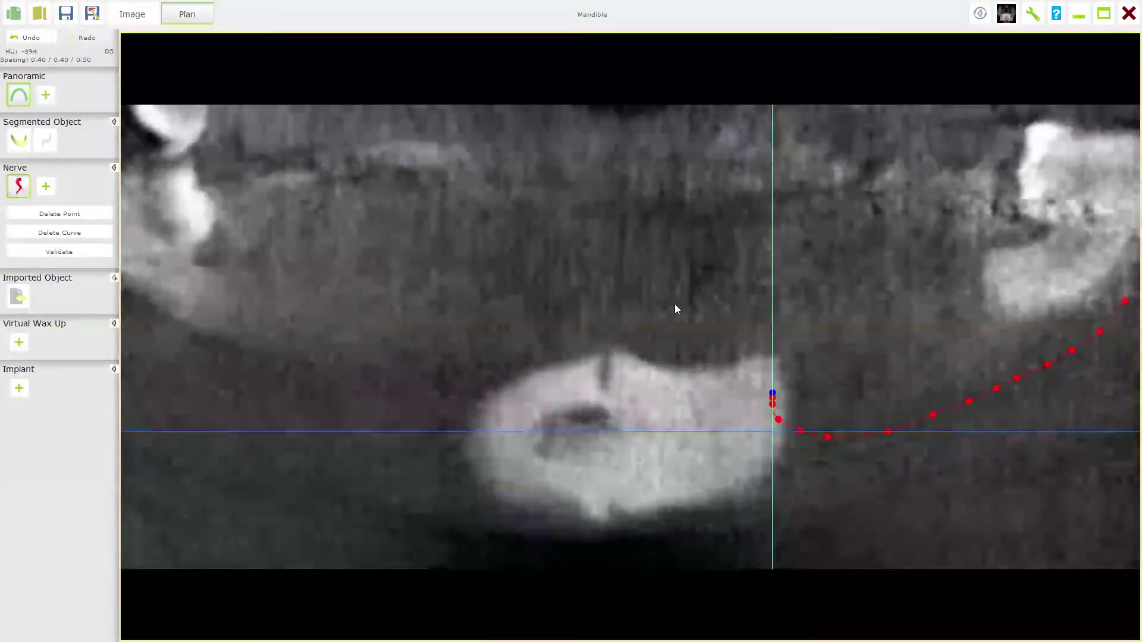
- Compare the panoramic layers in front of the bone with those inside it, ending on a layer that shows the mental foramen
{"action": "scroll", "coordinate": [675, 305], "scroll_direction": "down", "scroll_amount": 10}
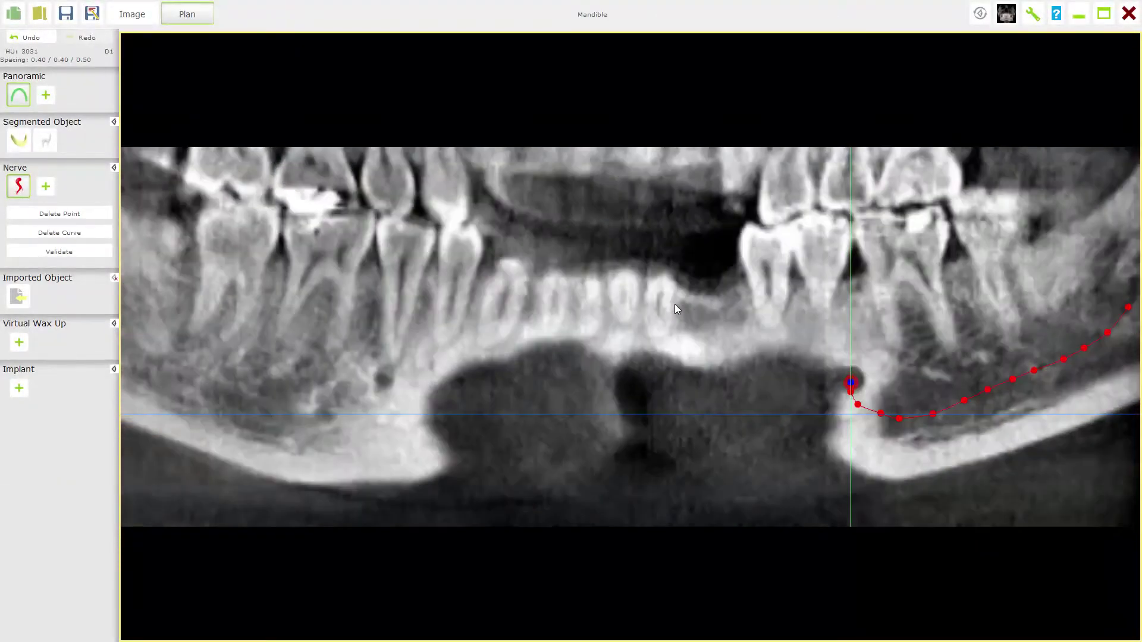
{"action": "scroll", "coordinate": [676, 311], "scroll_direction": "down", "scroll_amount": 5}
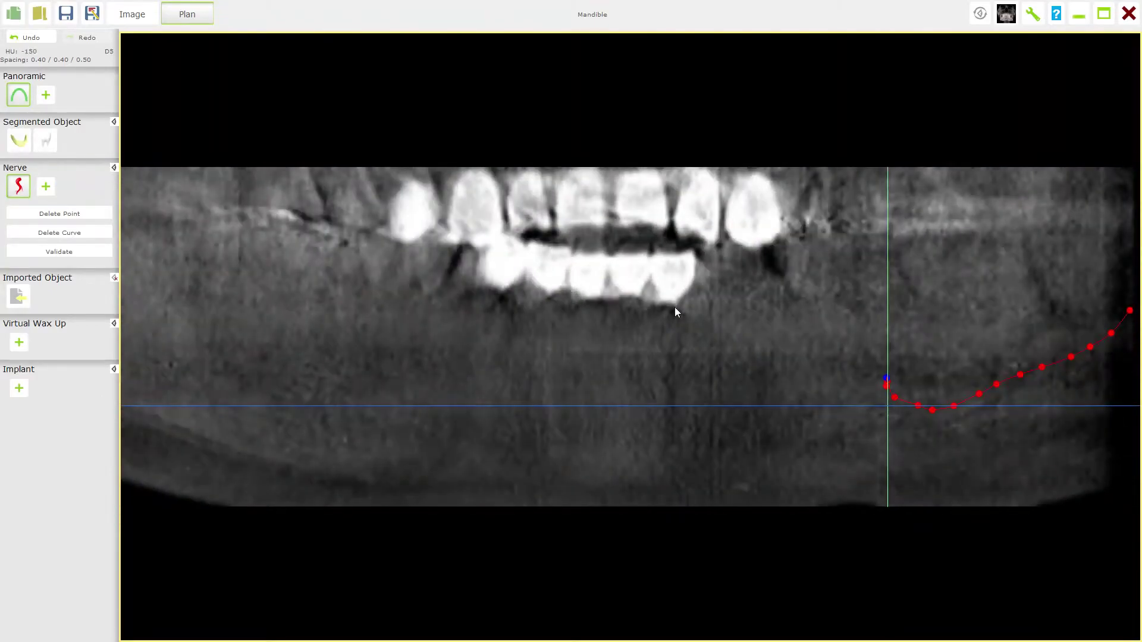
{"action": "scroll", "coordinate": [675, 307], "scroll_direction": "down", "scroll_amount": 6}
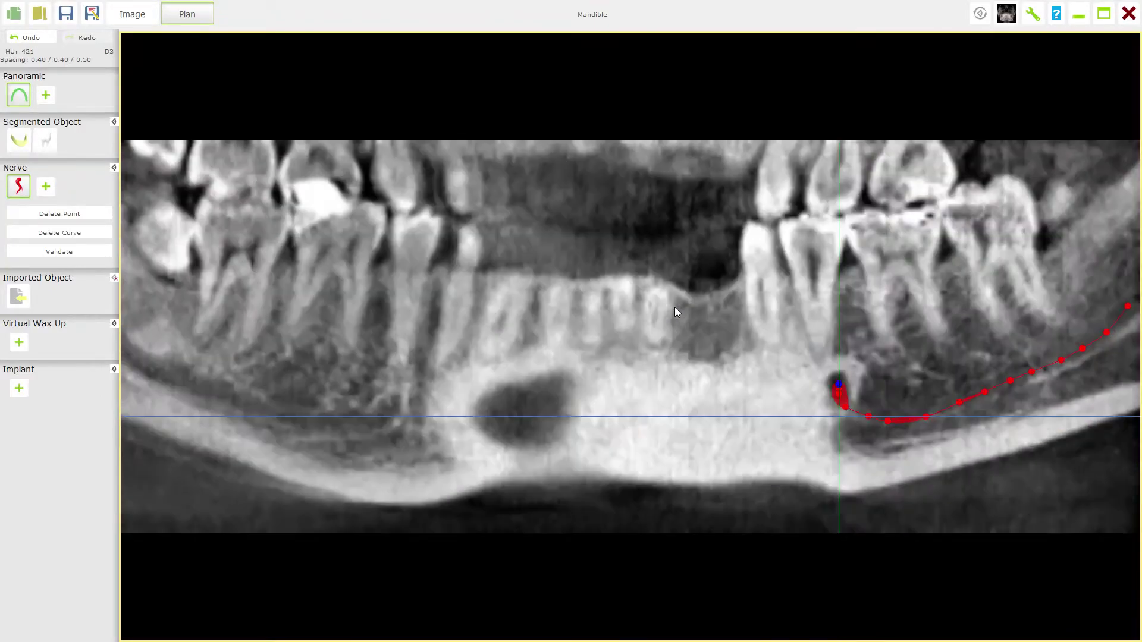
{"action": "scroll", "coordinate": [674, 312], "scroll_direction": "up", "scroll_amount": 6}
{"action": "scroll", "coordinate": [675, 311], "scroll_direction": "up", "scroll_amount": 2}
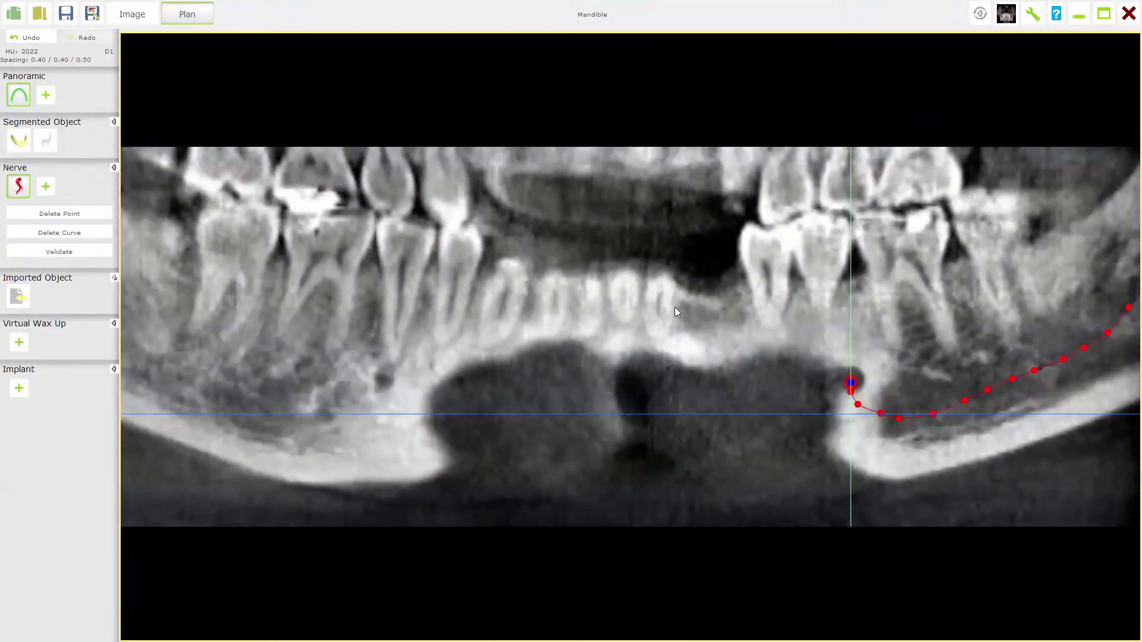
{"action": "scroll", "coordinate": [675, 307], "scroll_direction": "down", "scroll_amount": 4}
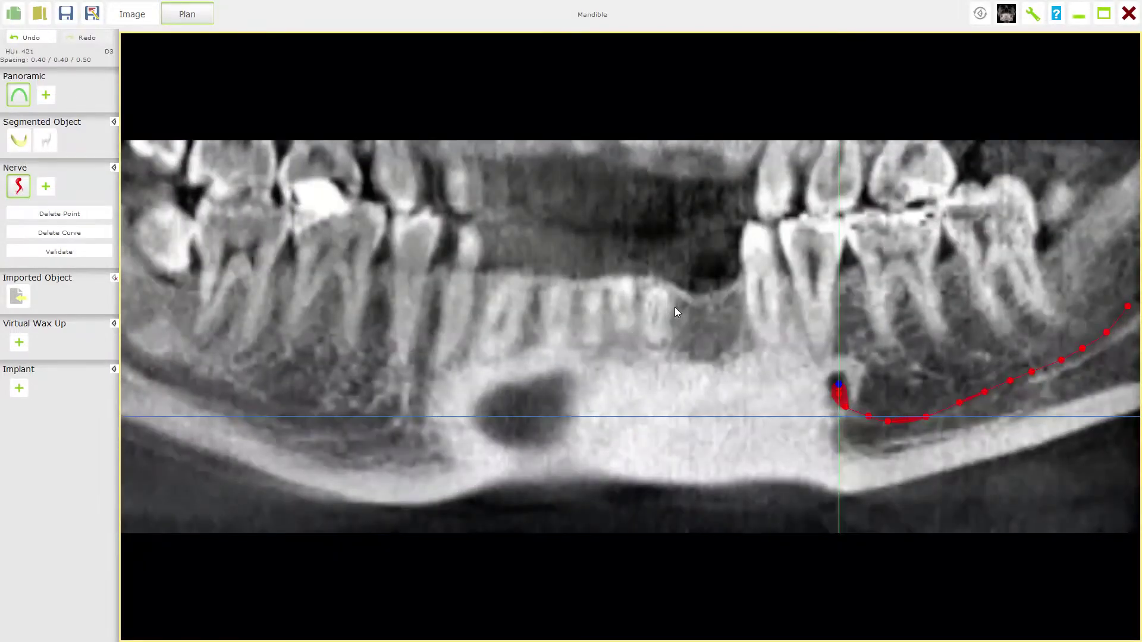
{"action": "scroll", "coordinate": [674, 308], "scroll_direction": "up", "scroll_amount": 4}
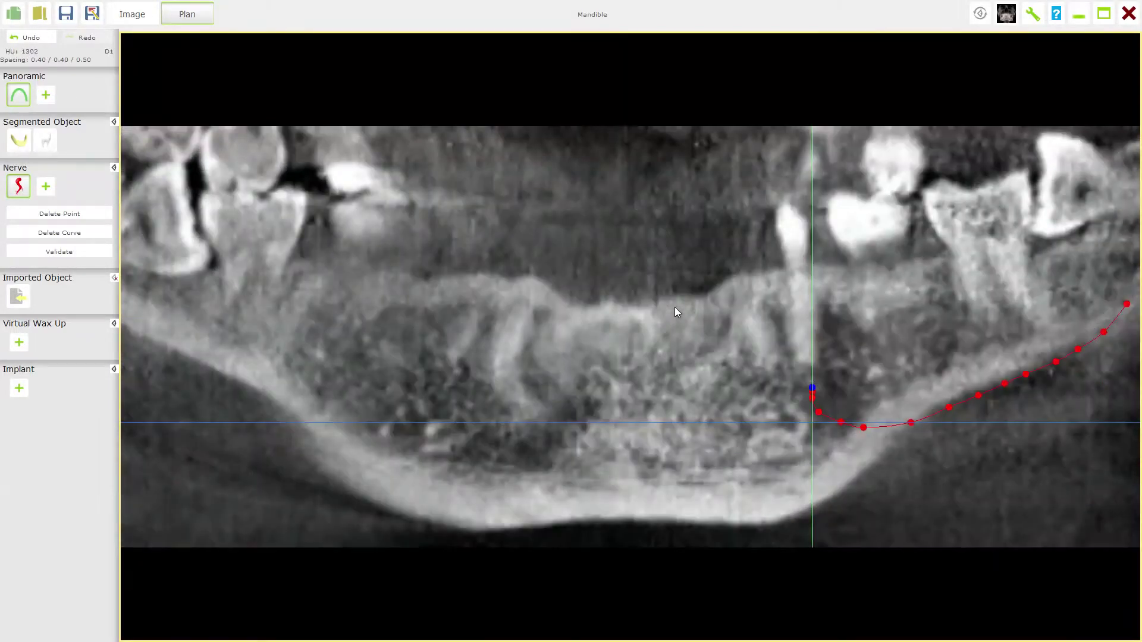
{"action": "scroll", "coordinate": [675, 307], "scroll_direction": "up", "scroll_amount": 1}
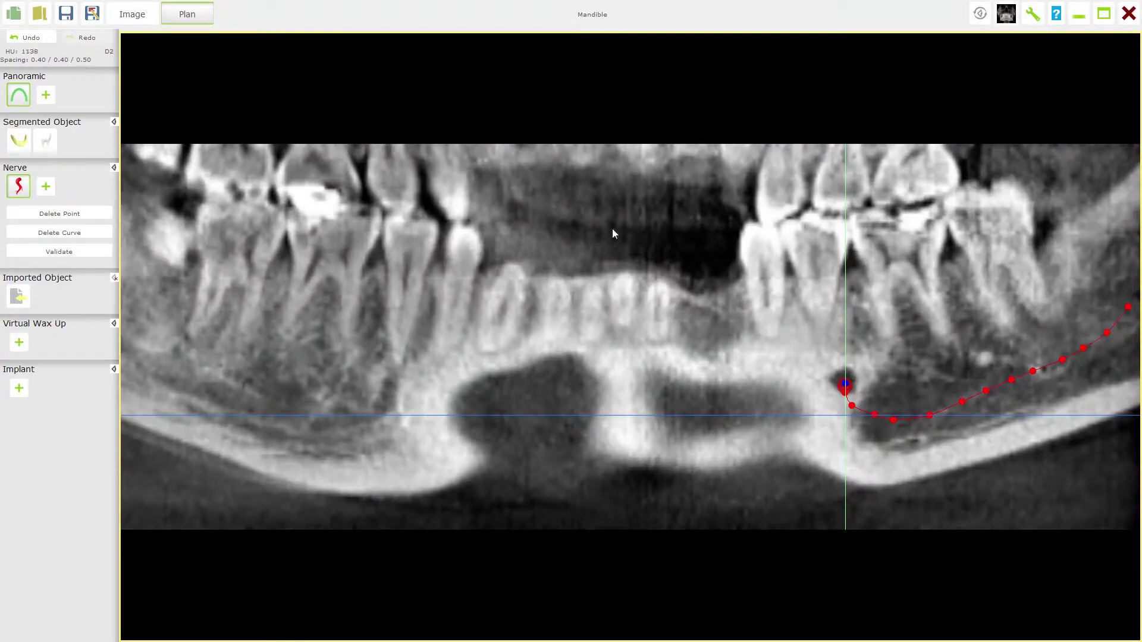
- Examine the panoramic layers from the lower front tooth crowns back to the roots and the gap between the teeth
{"action": "scroll", "coordinate": [578, 319], "scroll_direction": "up", "scroll_amount": 7}
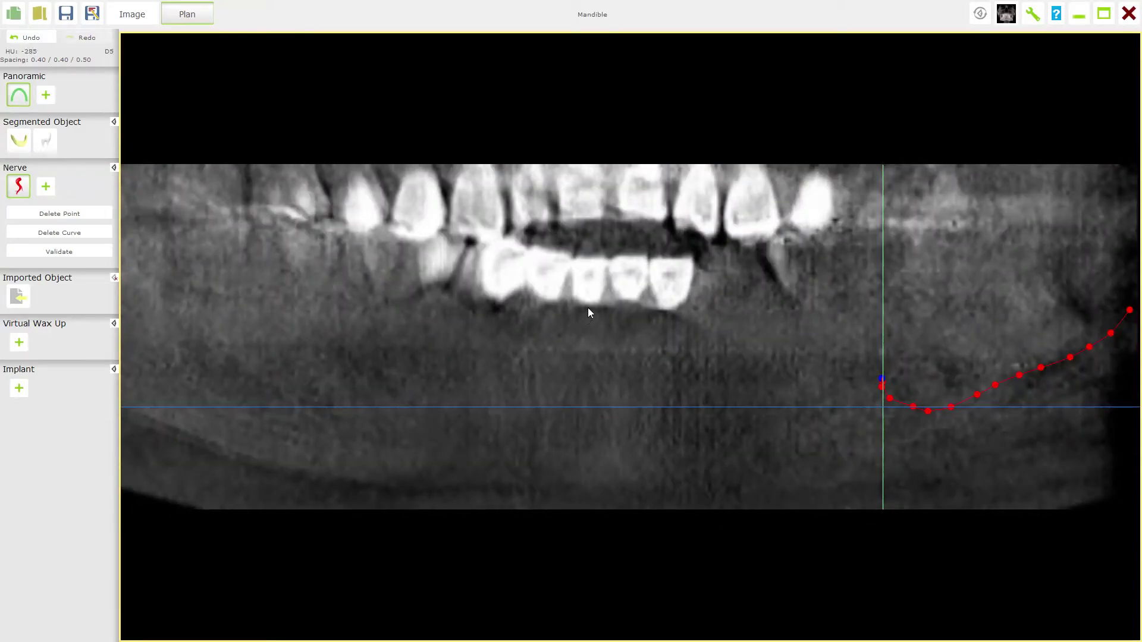
{"action": "scroll", "coordinate": [589, 308], "scroll_direction": "down", "scroll_amount": 2}
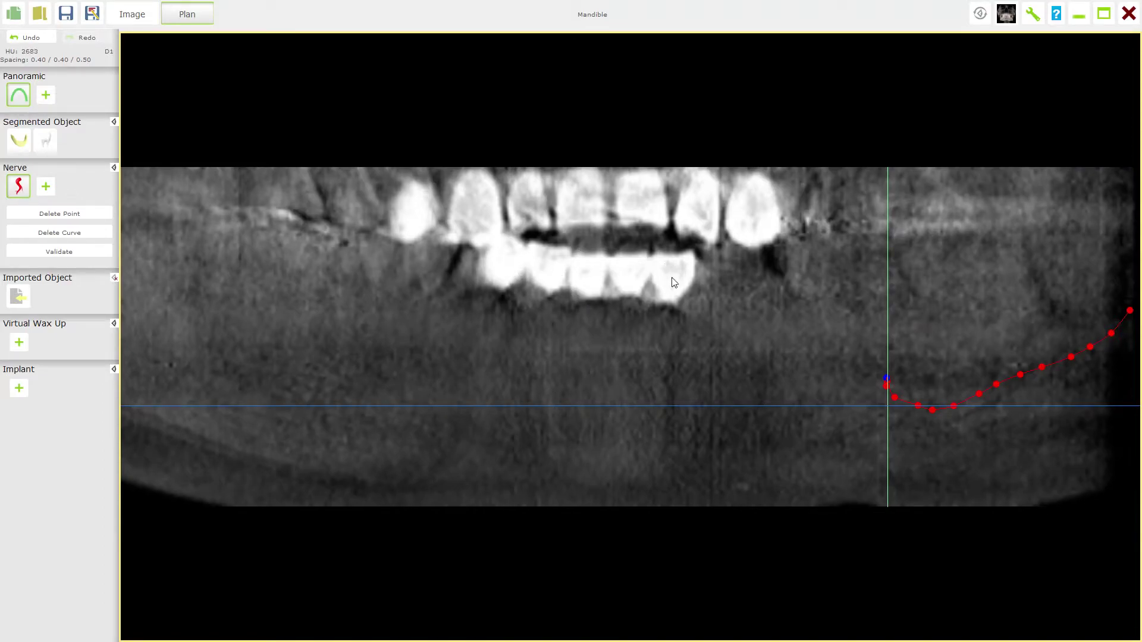
{"action": "scroll", "coordinate": [669, 282], "scroll_direction": "down", "scroll_amount": 2}
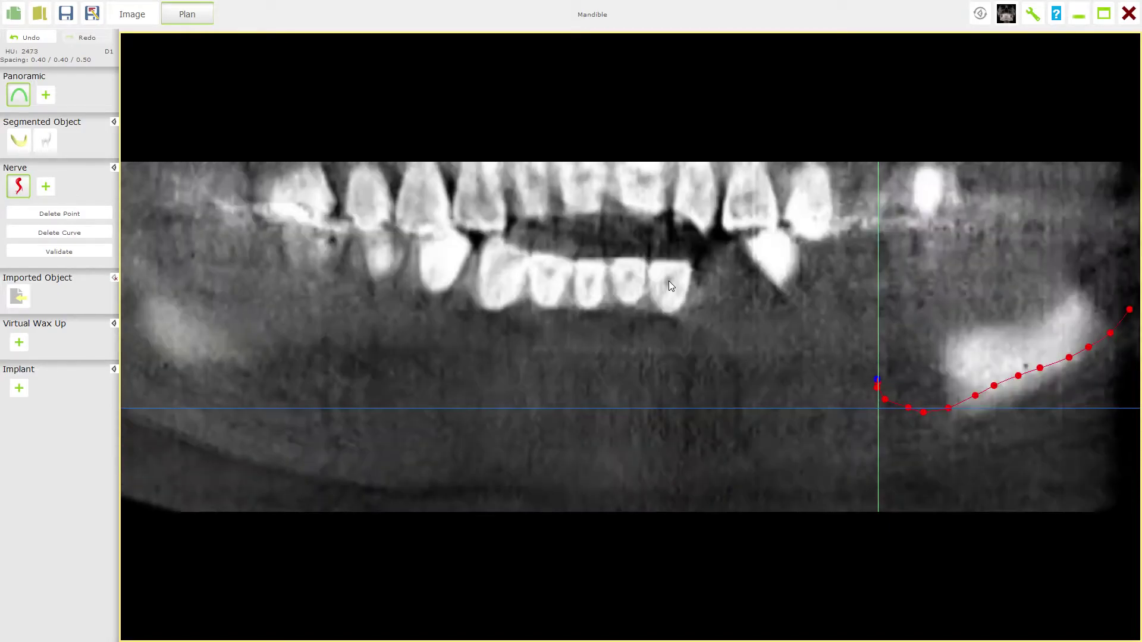
{"action": "scroll", "coordinate": [668, 281], "scroll_direction": "down", "scroll_amount": 1}
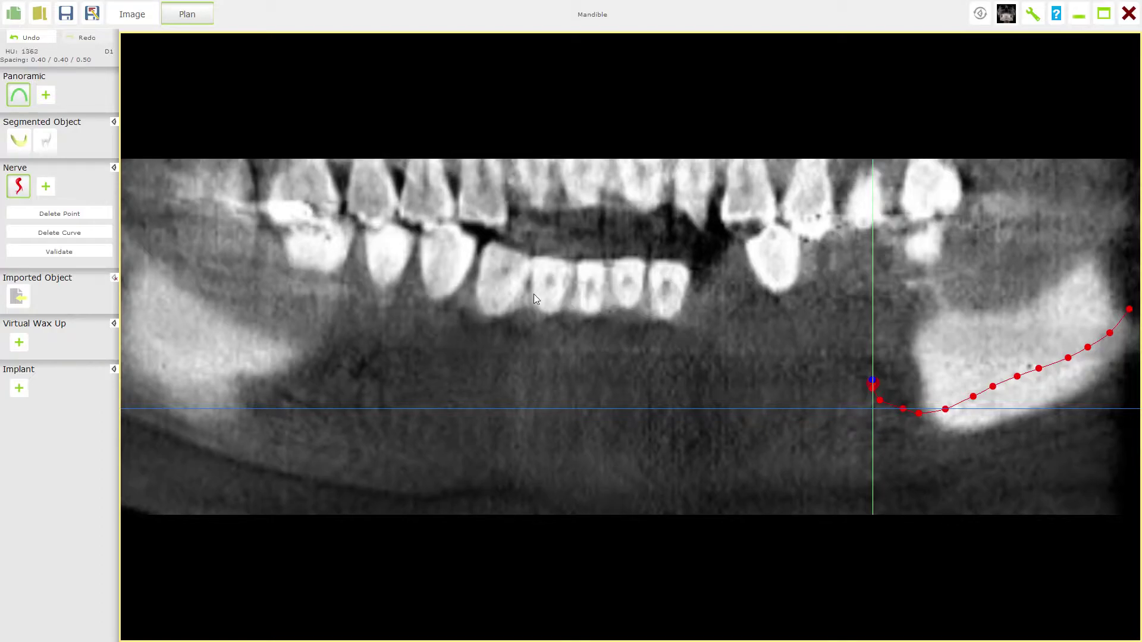
{"action": "scroll", "coordinate": [554, 316], "scroll_direction": "down", "scroll_amount": 4}
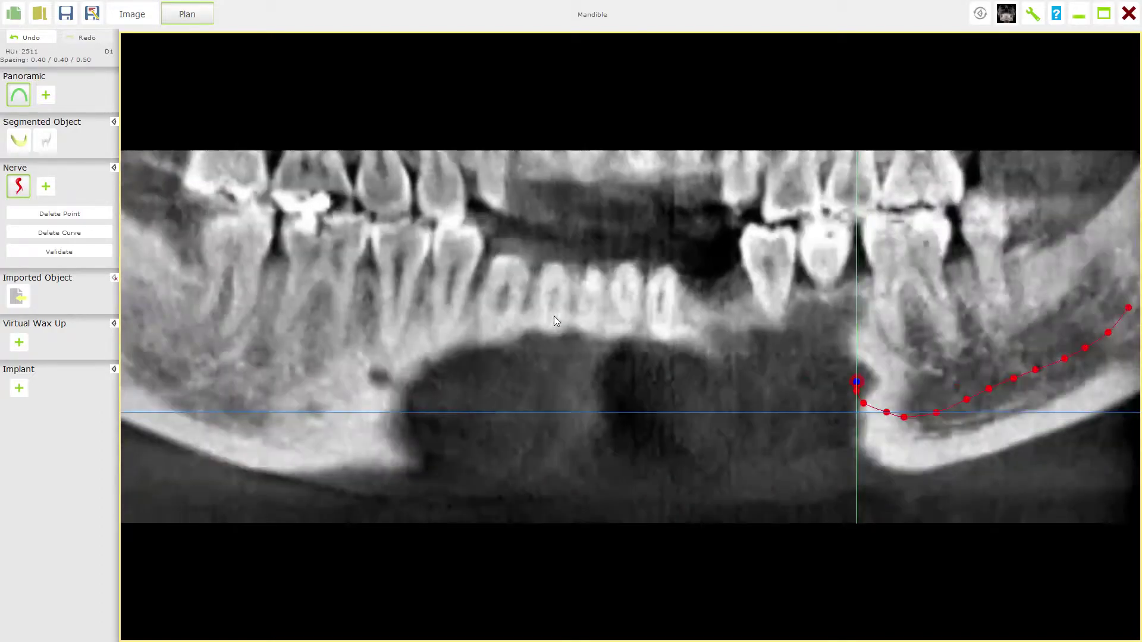
{"action": "scroll", "coordinate": [554, 316], "scroll_direction": "down", "scroll_amount": 2}
{"action": "scroll", "coordinate": [555, 321], "scroll_direction": "down", "scroll_amount": 1}
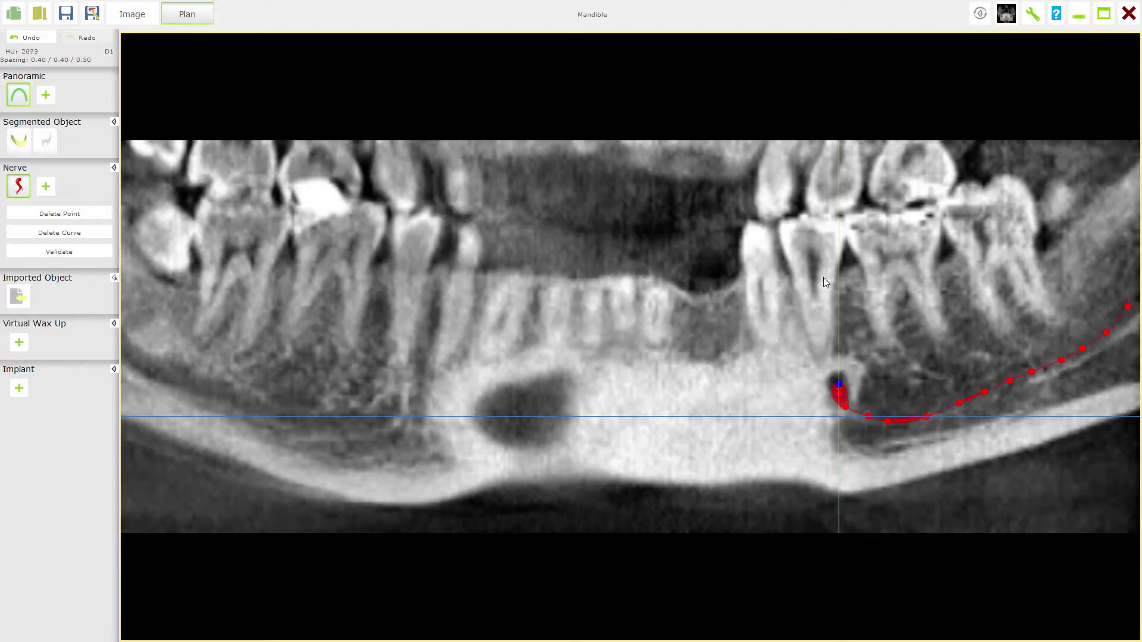
- Check the tooth gap against the nerve and mental foramen on neighbouring panoramic layers, ending on the layer through the foramen
{"action": "scroll", "coordinate": [826, 340], "scroll_direction": "down", "scroll_amount": 2}
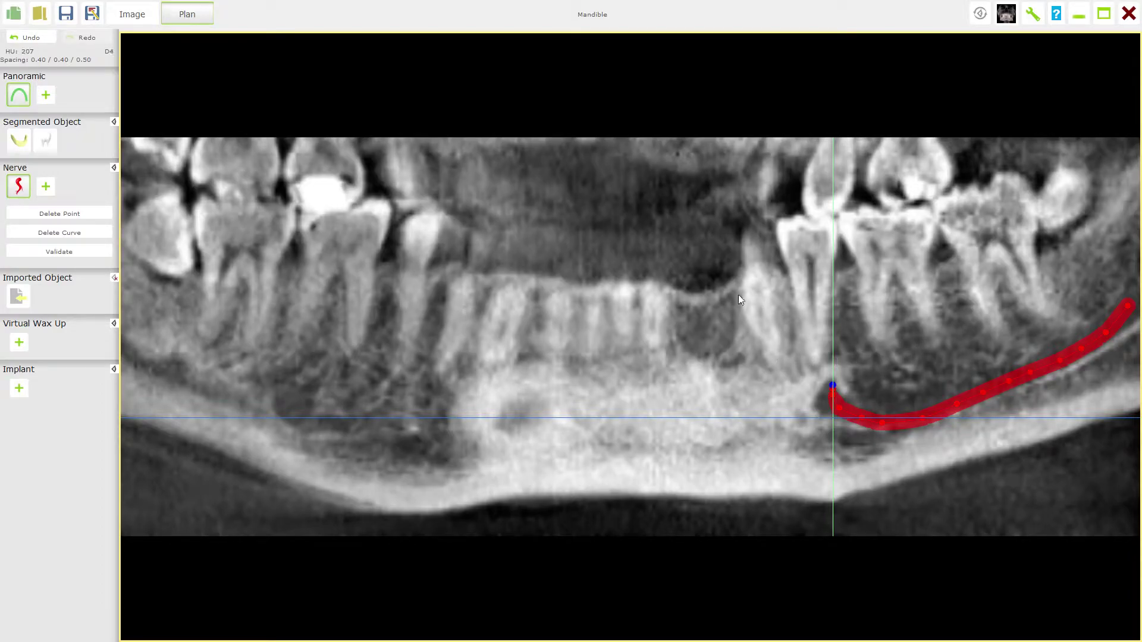
{"action": "scroll", "coordinate": [755, 296], "scroll_direction": "down", "scroll_amount": 3}
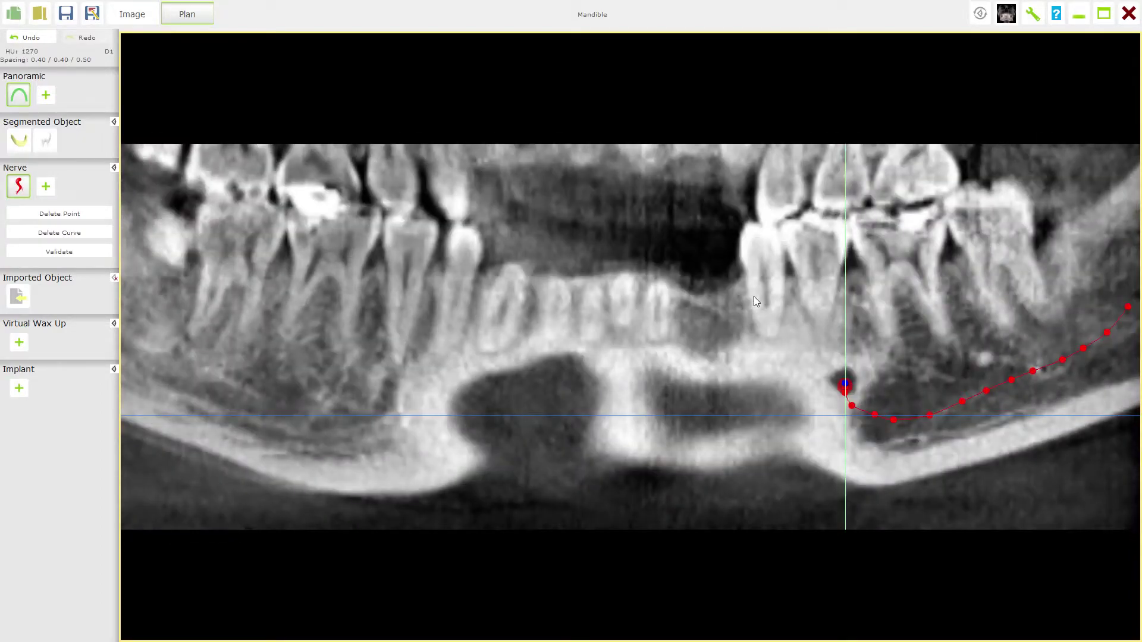
{"action": "scroll", "coordinate": [754, 296], "scroll_direction": "down", "scroll_amount": 3}
{"action": "scroll", "coordinate": [754, 296], "scroll_direction": "down", "scroll_amount": 3}
{"action": "scroll", "coordinate": [758, 290], "scroll_direction": "down", "scroll_amount": 3}
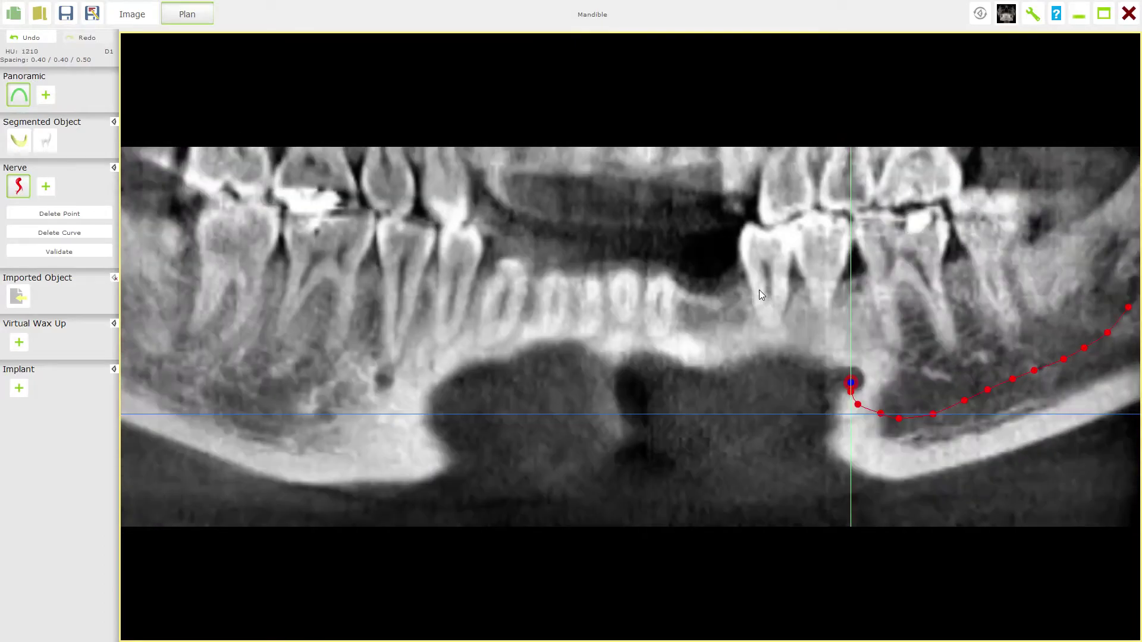
{"action": "scroll", "coordinate": [760, 291], "scroll_direction": "down", "scroll_amount": 5}
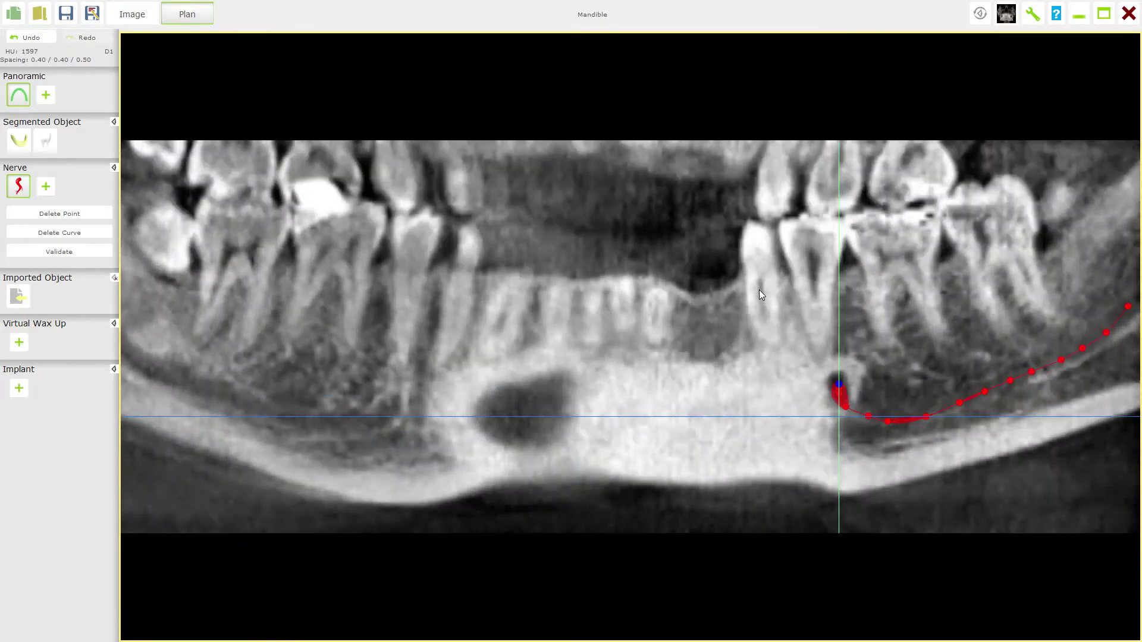
{"action": "scroll", "coordinate": [759, 291], "scroll_direction": "down", "scroll_amount": 3}
{"action": "scroll", "coordinate": [759, 291], "scroll_direction": "up", "scroll_amount": 3}
{"action": "scroll", "coordinate": [759, 295], "scroll_direction": "down", "scroll_amount": 4}
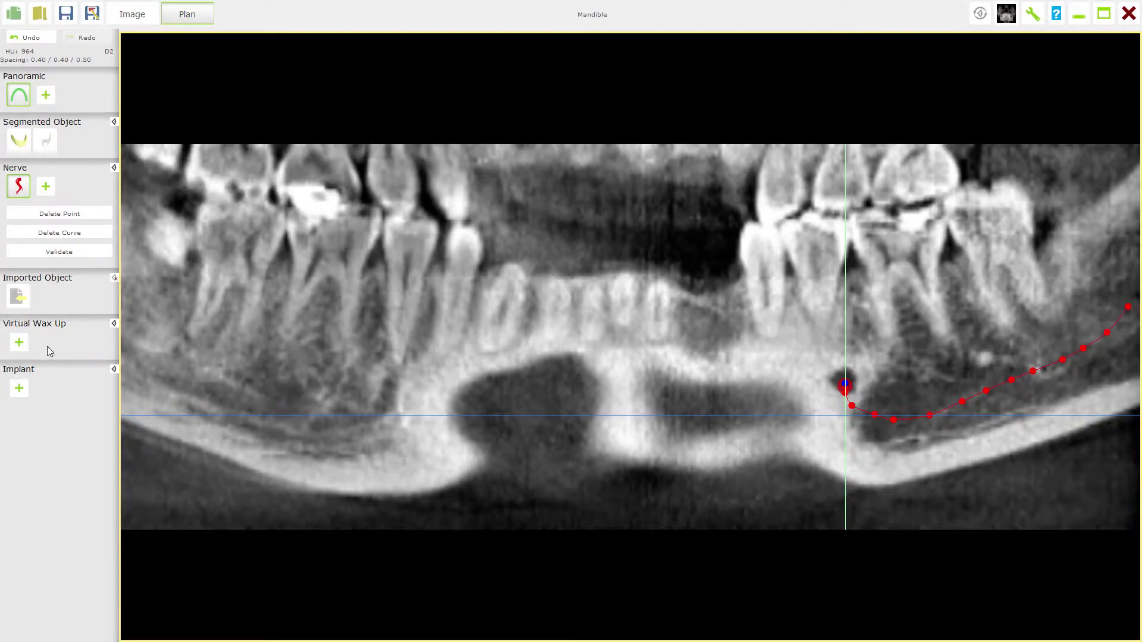
- Add an implant for tooth 33 from the standard Osteo-Ti Uniezee range, choosing UZ310 with 3.75 diameter and 10.00 length
{"action": "left_click", "coordinate": [19, 389]}
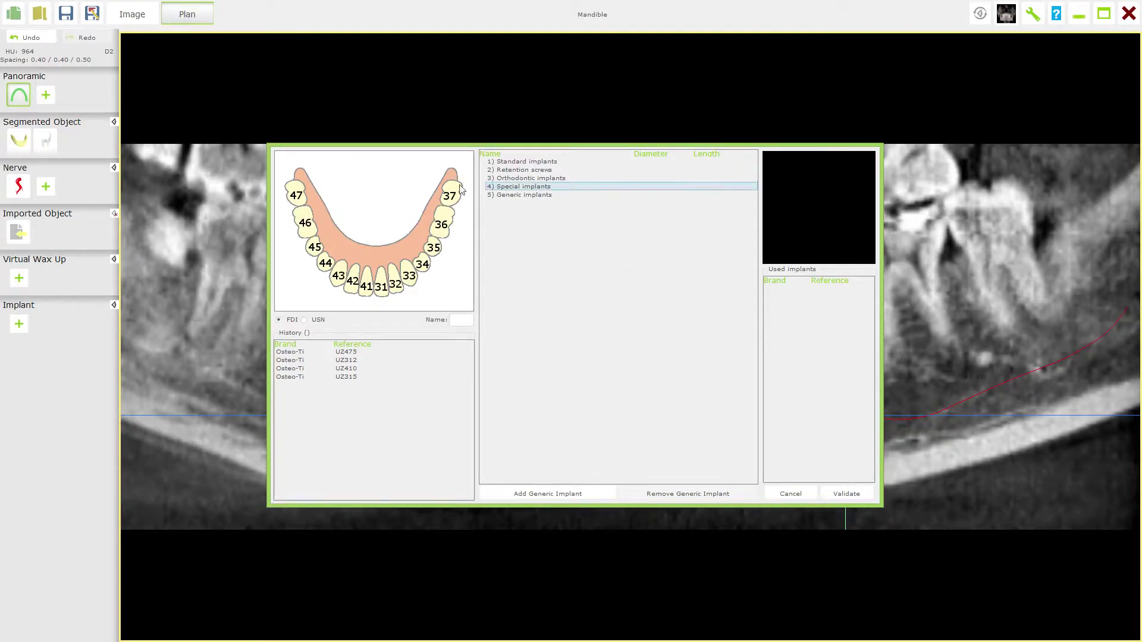
{"action": "left_click", "coordinate": [410, 280]}
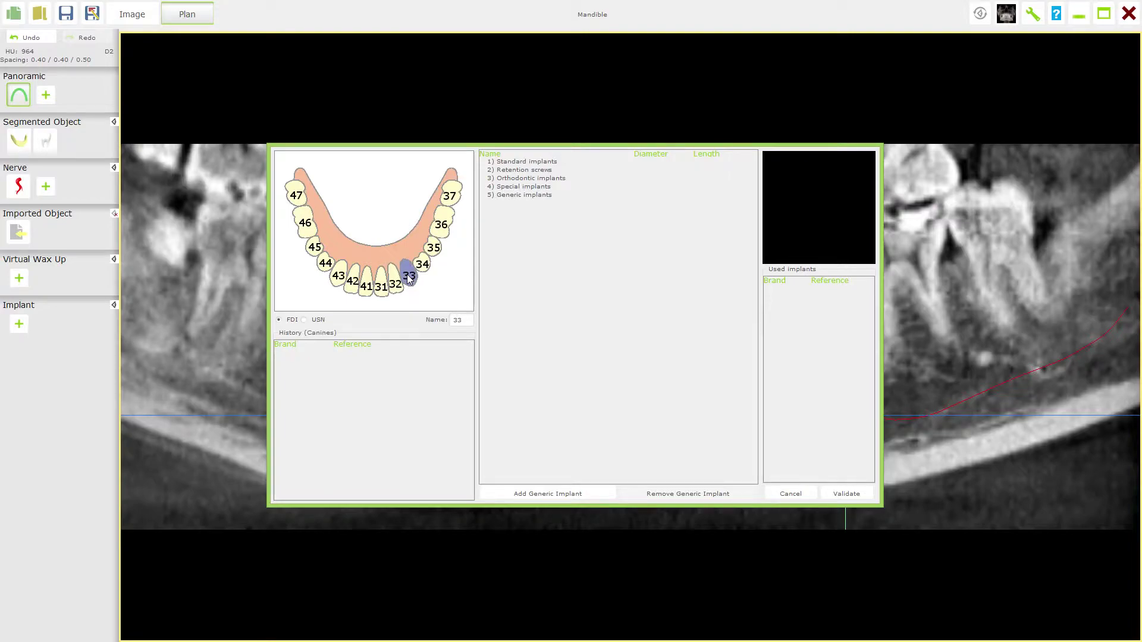
{"action": "left_click", "coordinate": [529, 162]}
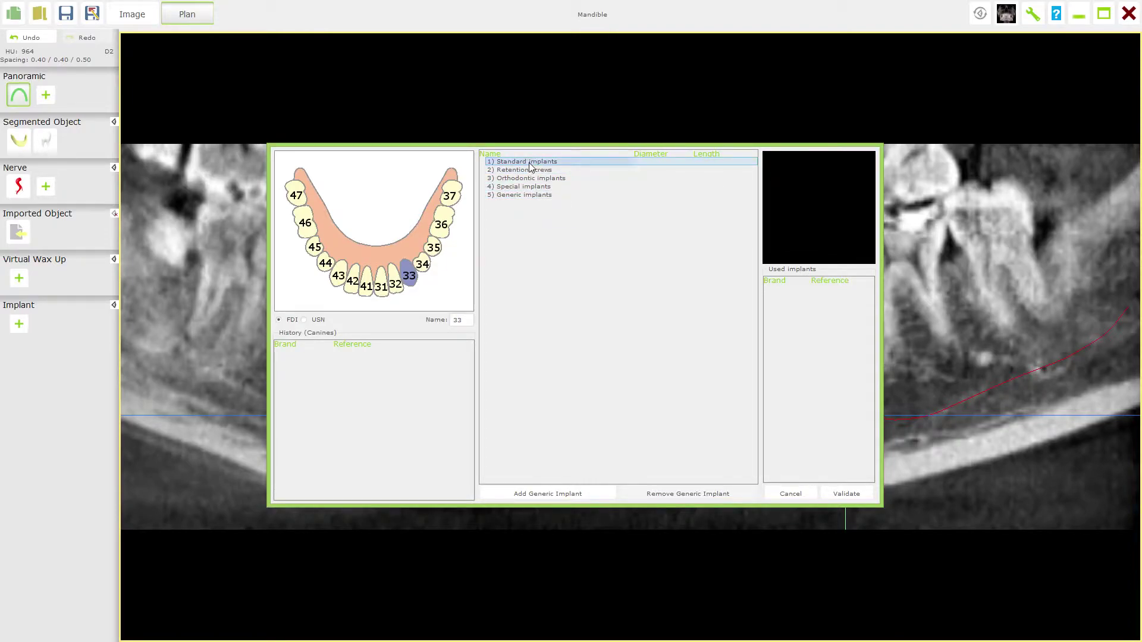
{"action": "double_click", "coordinate": [529, 164]}
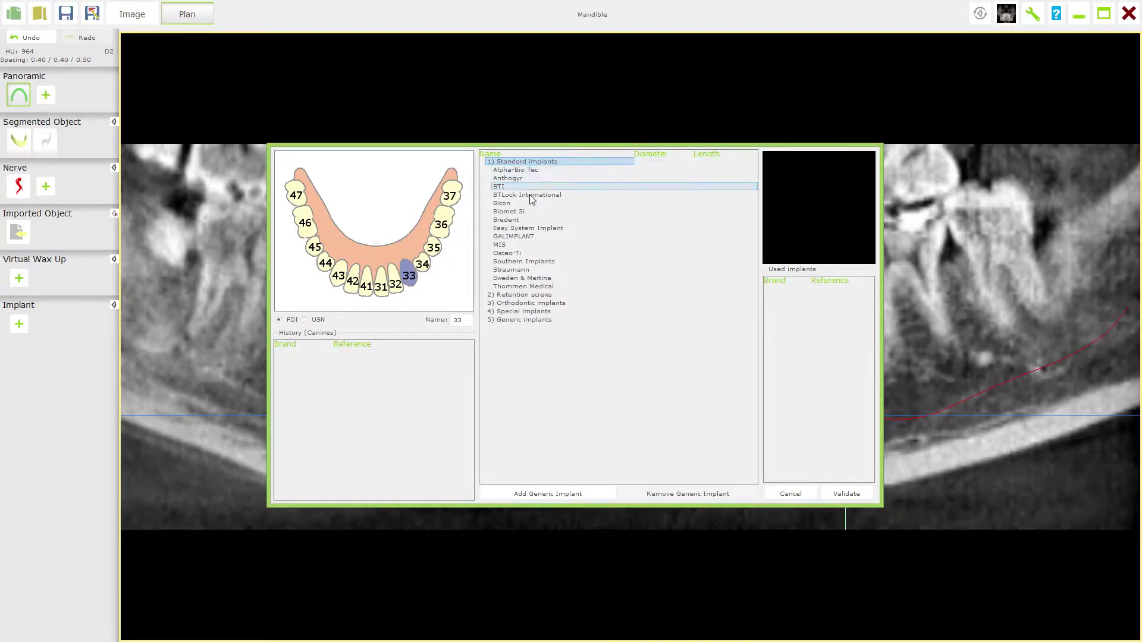
{"action": "double_click", "coordinate": [520, 256]}
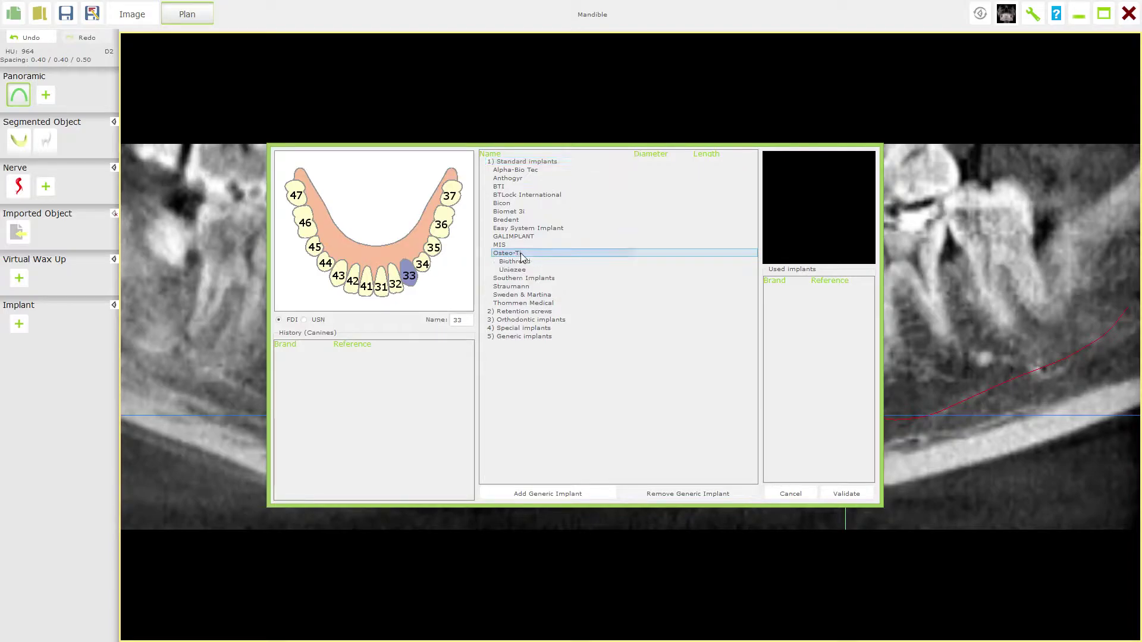
{"action": "left_click", "coordinate": [511, 262]}
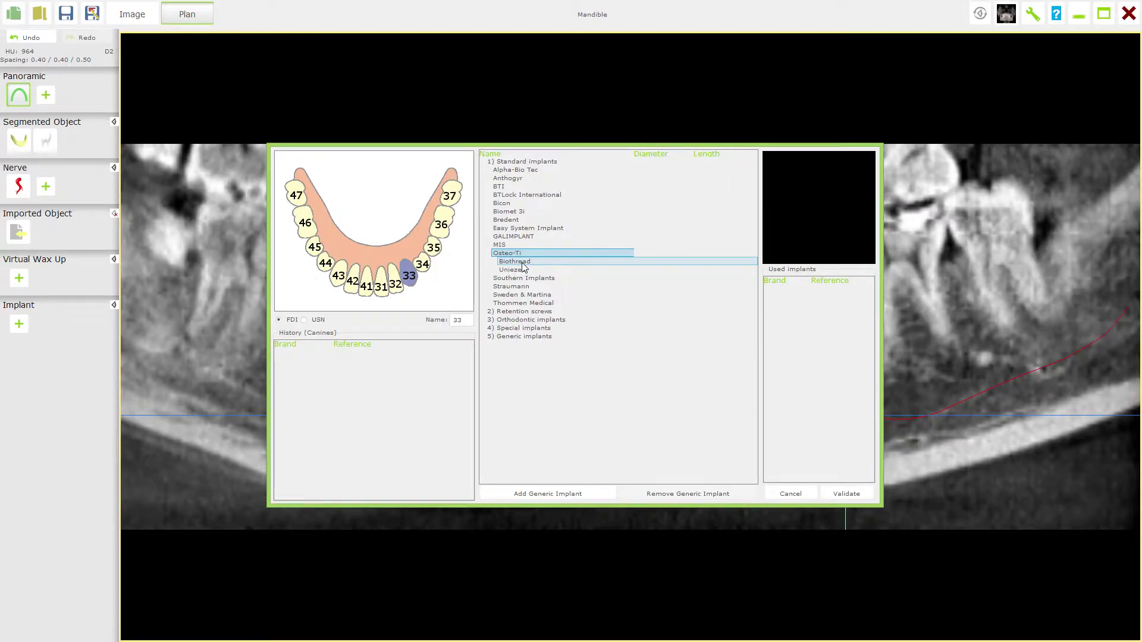
{"action": "left_click", "coordinate": [502, 271]}
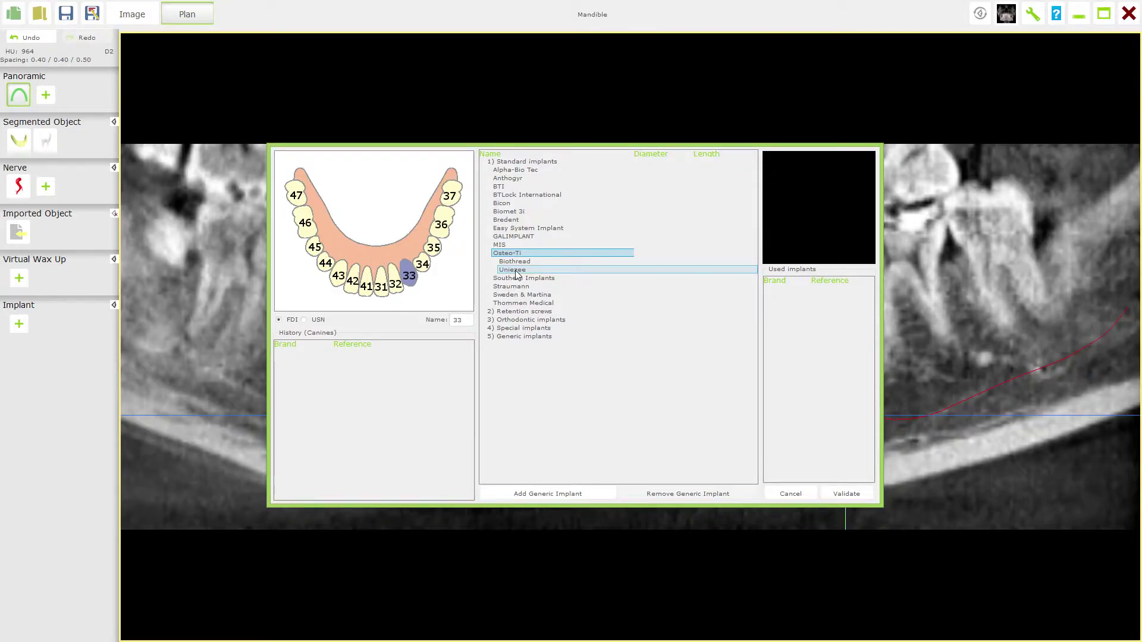
{"action": "left_click", "coordinate": [516, 272]}
{"action": "double_click", "coordinate": [517, 272]}
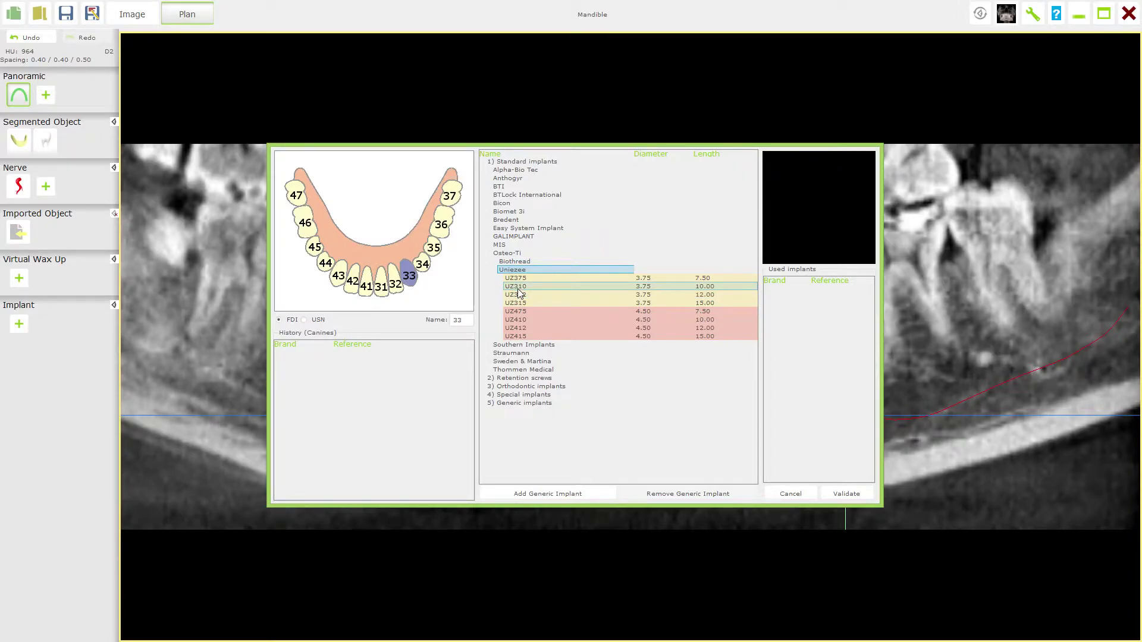
{"action": "left_click", "coordinate": [517, 288]}
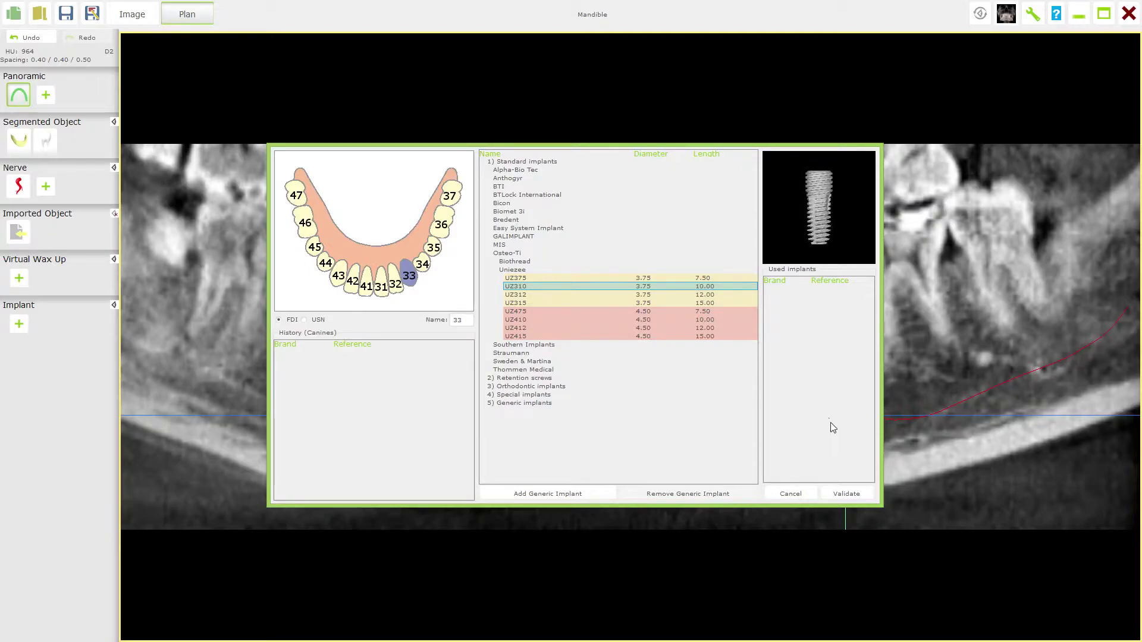
{"action": "left_click", "coordinate": [847, 495]}
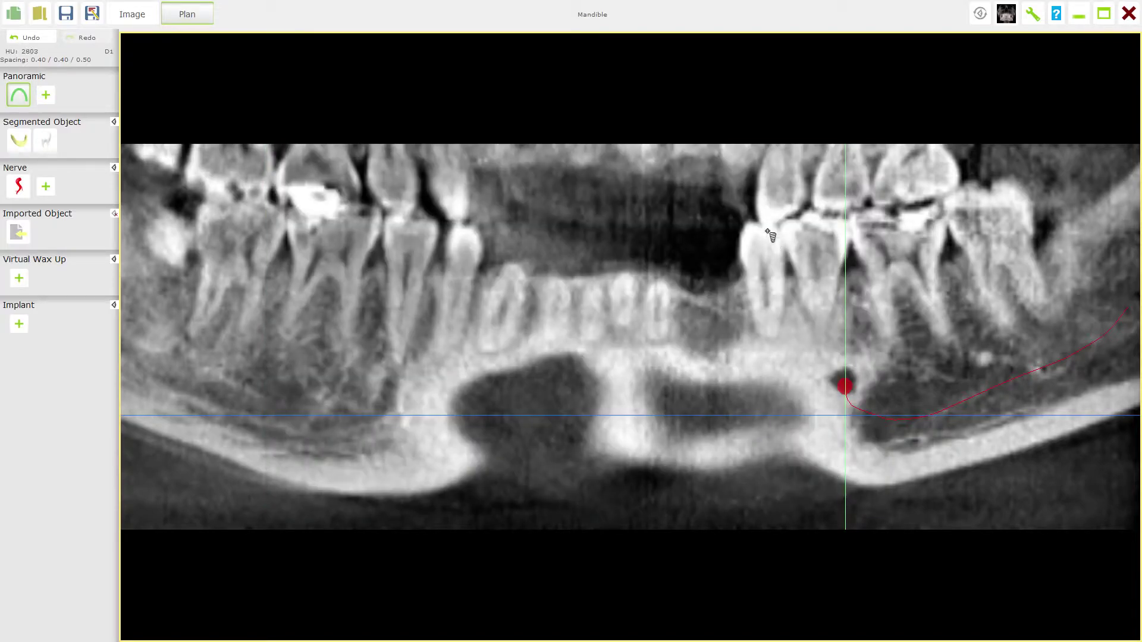
- Place the implant in the tooth gap on the enlarged panoramic view, adjust its tilt slightly and lower it into the bone
{"action": "left_click", "coordinate": [704, 234]}
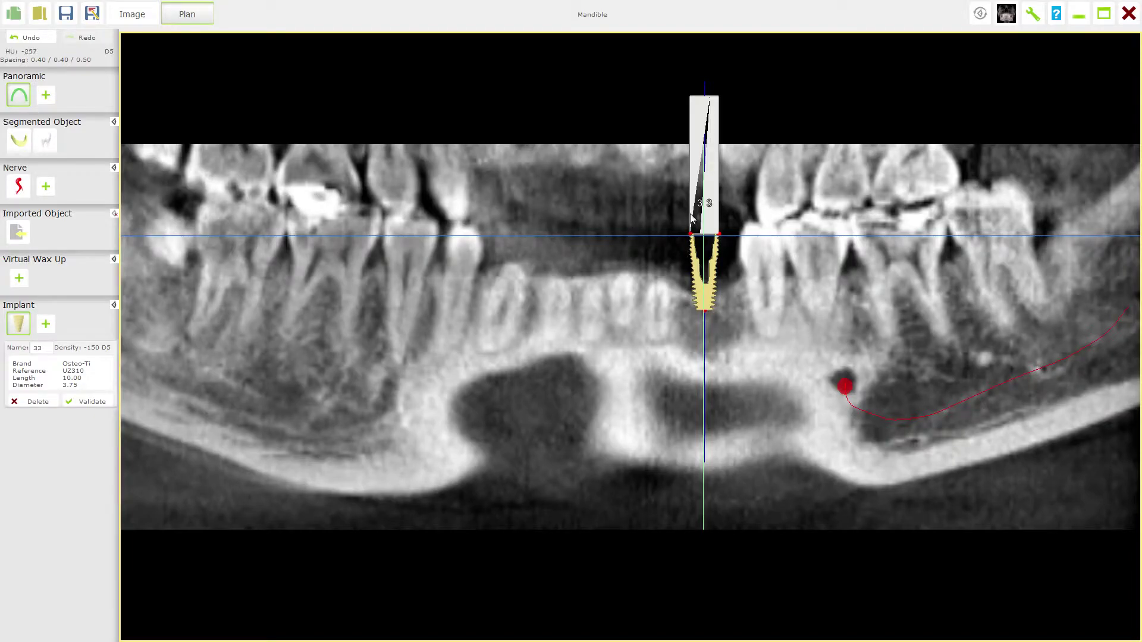
{"action": "mouse_move", "coordinate": [711, 217]}
{"action": "left_mouse_down"}
{"action": "mouse_move", "coordinate": [685, 223]}
{"action": "mouse_move", "coordinate": [737, 215]}
{"action": "mouse_move", "coordinate": [663, 207]}
{"action": "mouse_move", "coordinate": [720, 207]}
{"action": "mouse_move", "coordinate": [666, 199]}
{"action": "mouse_move", "coordinate": [697, 203]}
{"action": "left_mouse_up"}
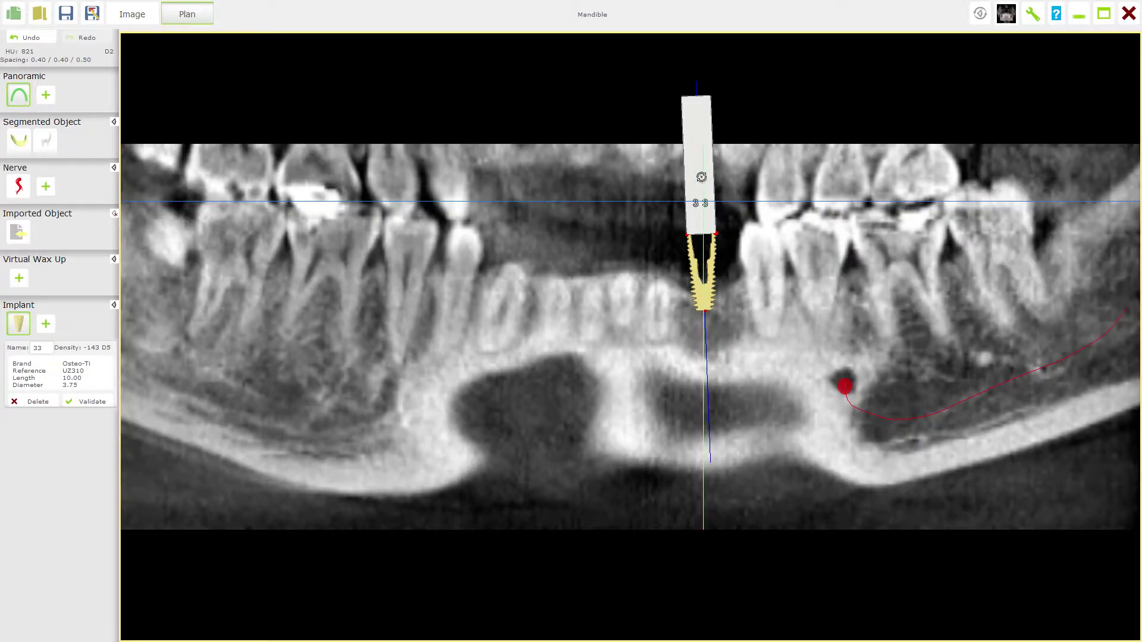
{"action": "mouse_move", "coordinate": [702, 176]}
{"action": "left_mouse_down"}
{"action": "mouse_move", "coordinate": [671, 193]}
{"action": "mouse_move", "coordinate": [712, 179]}
{"action": "mouse_move", "coordinate": [702, 179]}
{"action": "left_mouse_up"}
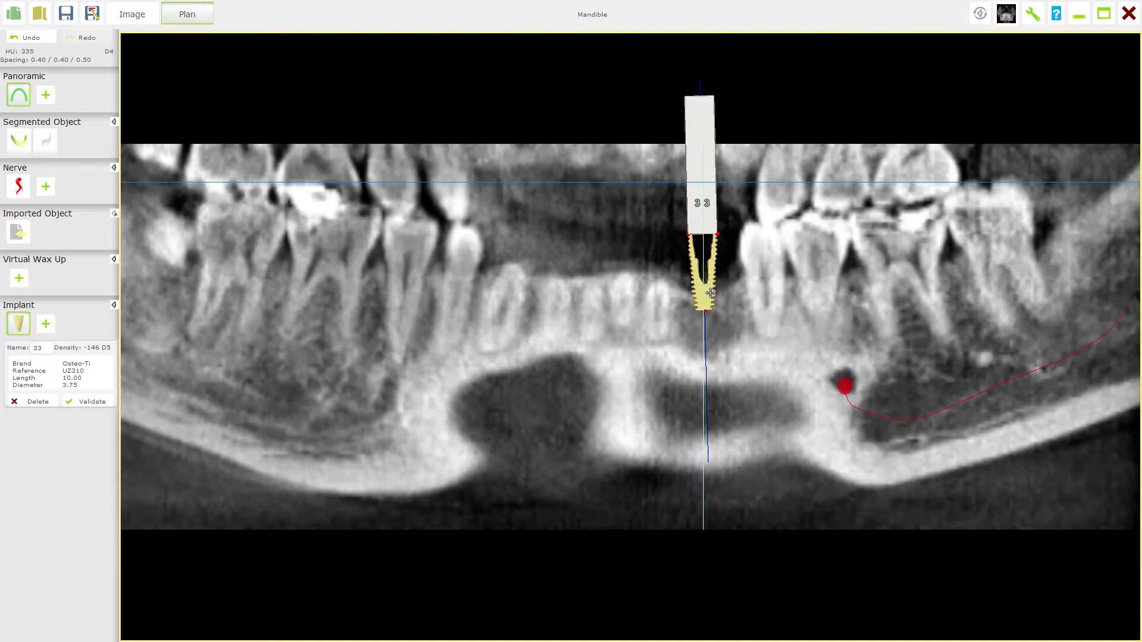
{"action": "left_click_drag", "start_coordinate": [710, 293], "coordinate": [718, 355]}
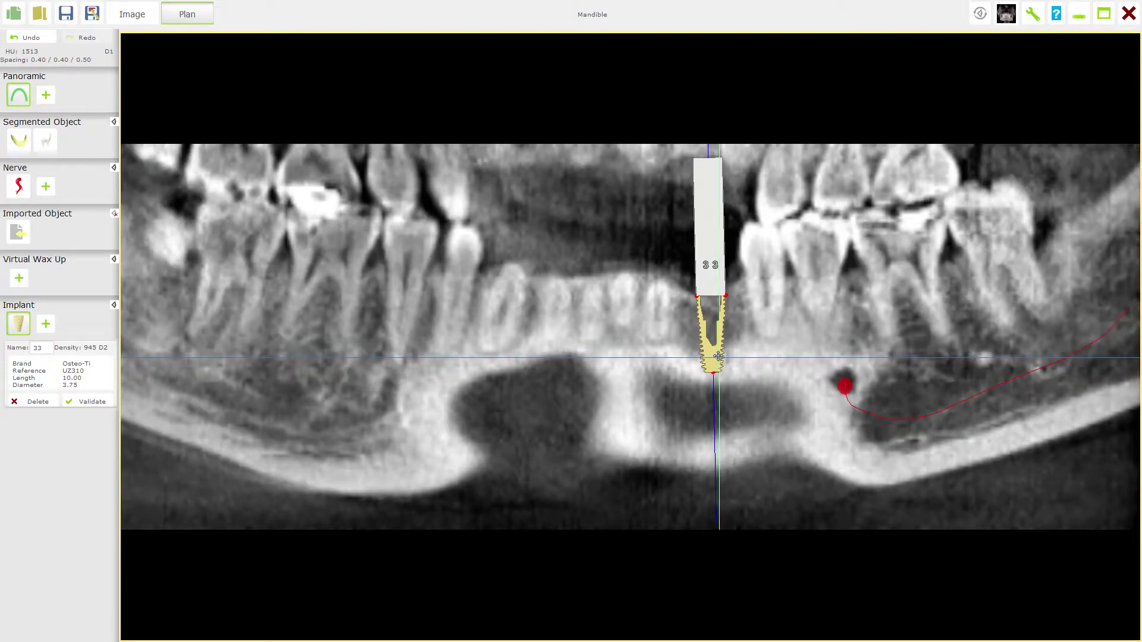
{"action": "double_click", "coordinate": [589, 362]}
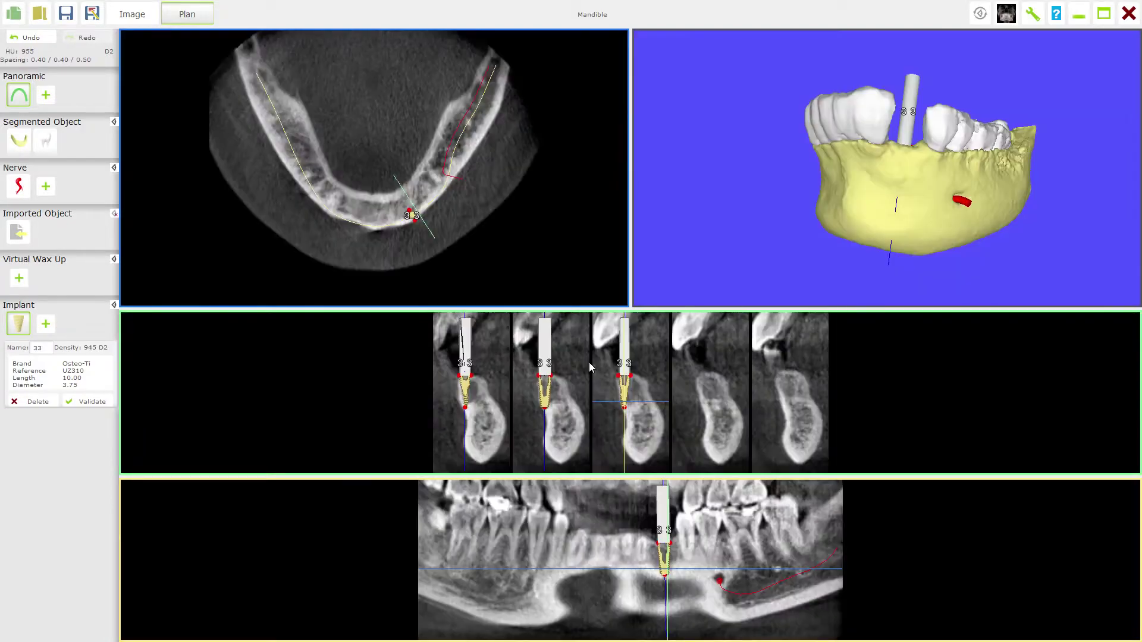
- Shift the implant from the outer edge of the bone to the middle of the ridge in the enlarged cross-sections
{"action": "double_click", "coordinate": [608, 412]}
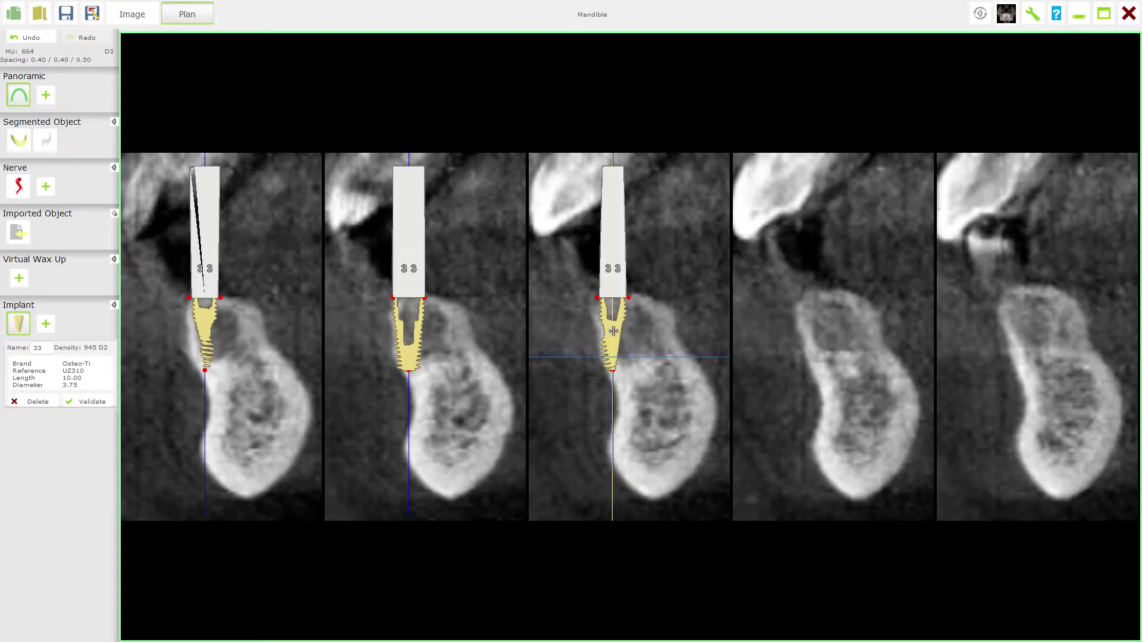
{"action": "left_click_drag", "start_coordinate": [612, 330], "coordinate": [641, 331]}
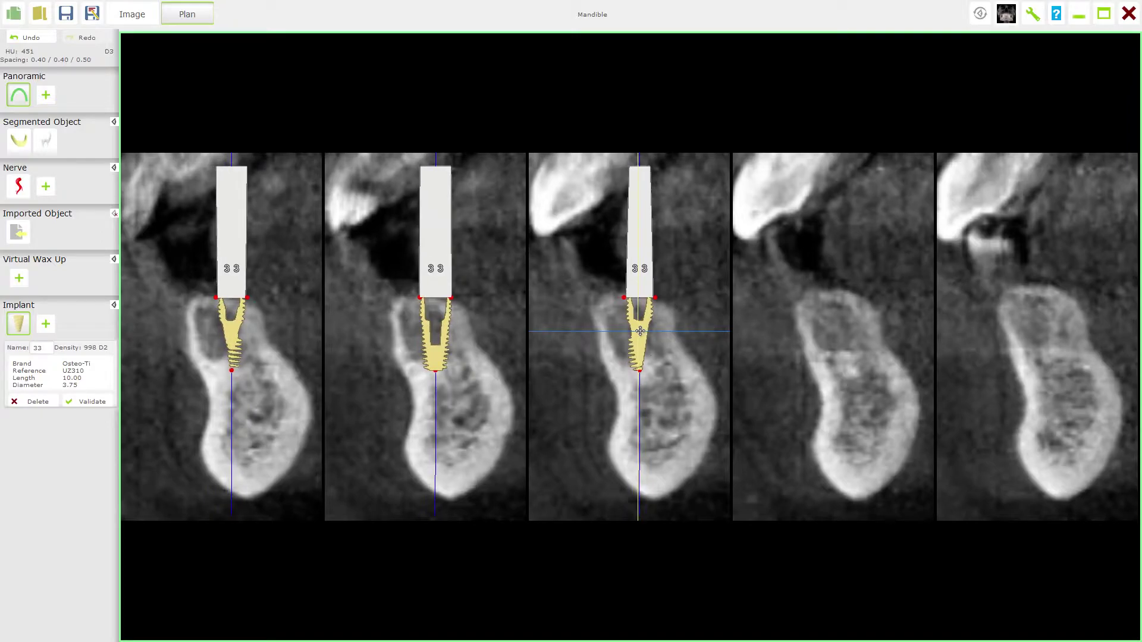
{"action": "mouse_move", "coordinate": [640, 331]}
{"action": "left_mouse_down"}
{"action": "mouse_move", "coordinate": [594, 330]}
{"action": "mouse_move", "coordinate": [636, 331]}
{"action": "left_mouse_up"}
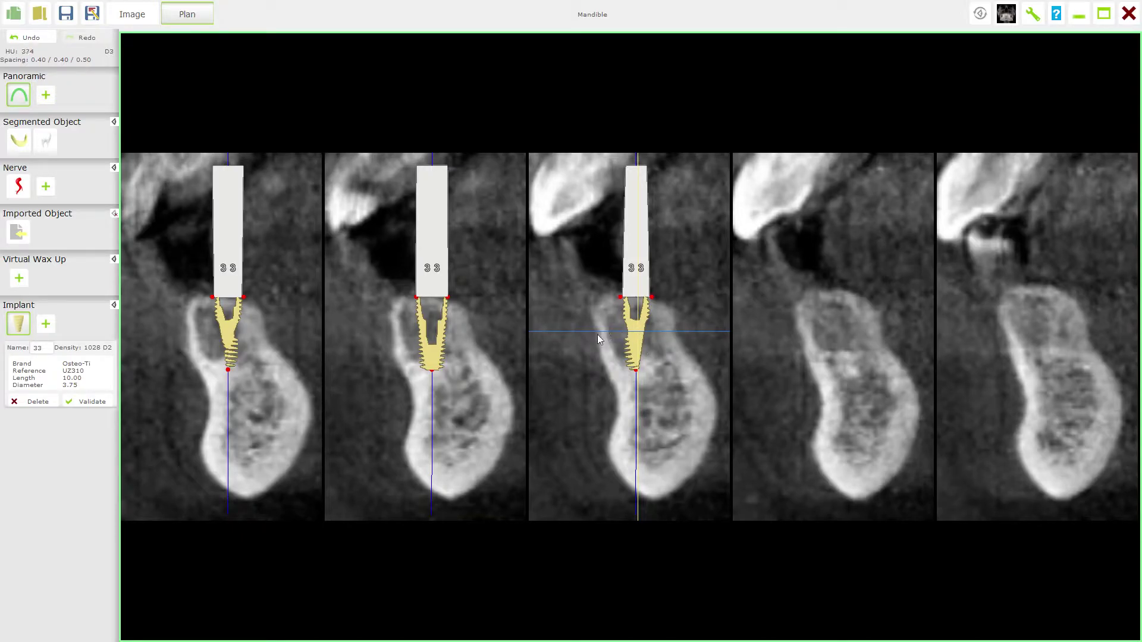
{"action": "double_click", "coordinate": [607, 307]}
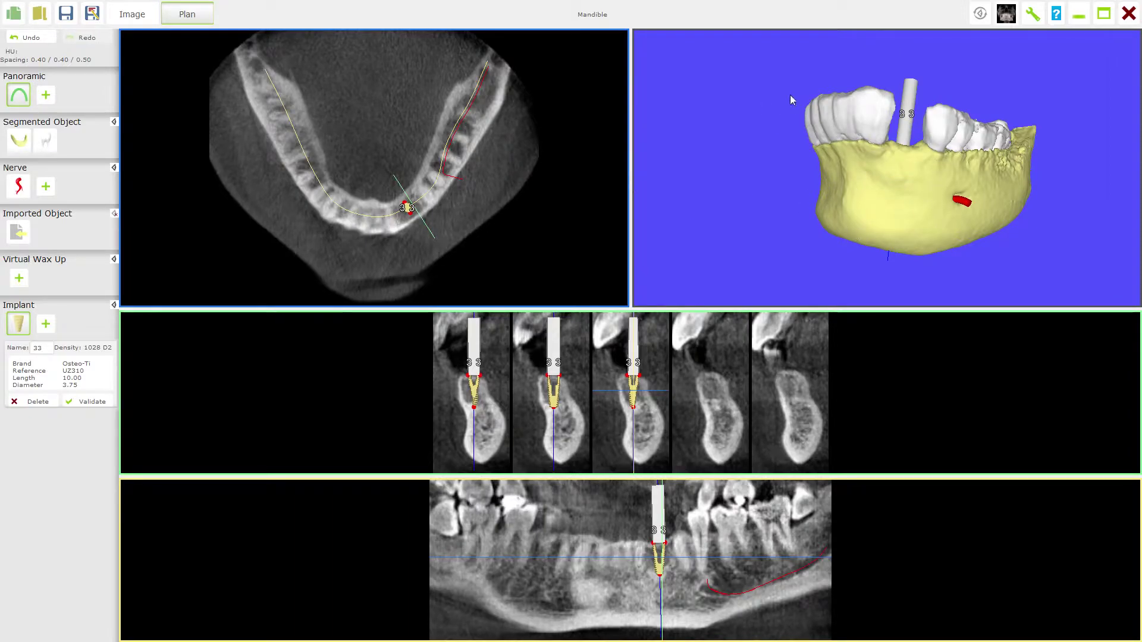
- Examine the implant's position between the neighbouring teeth in the enlarged 3D model, from above and from the side
{"action": "double_click", "coordinate": [740, 156]}
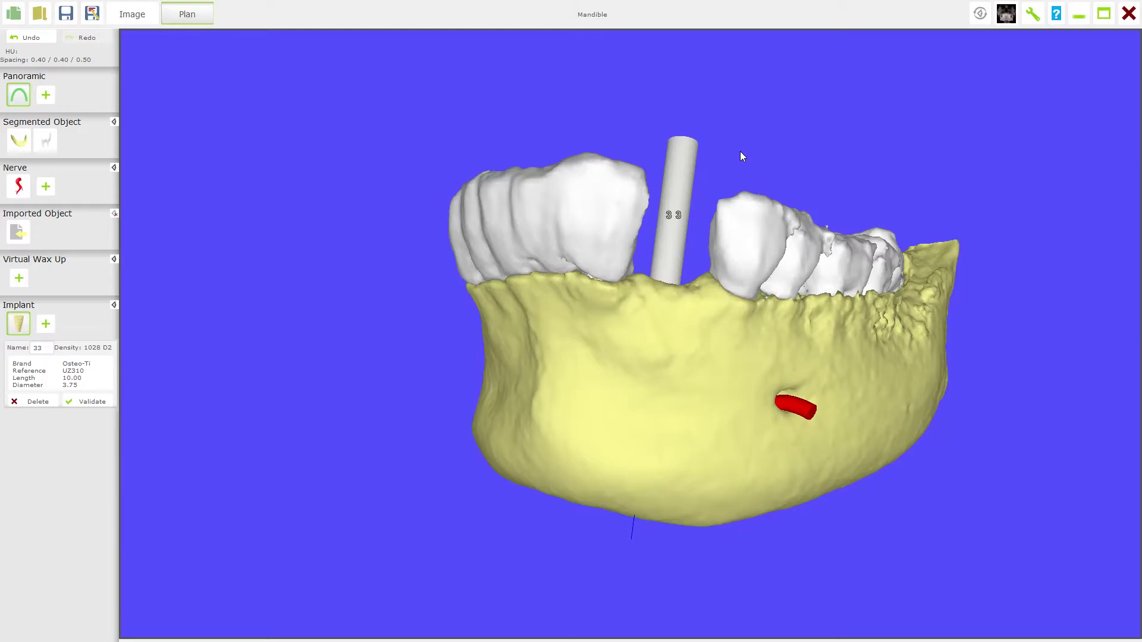
{"action": "left_click_drag", "start_coordinate": [740, 157], "coordinate": [777, 222]}
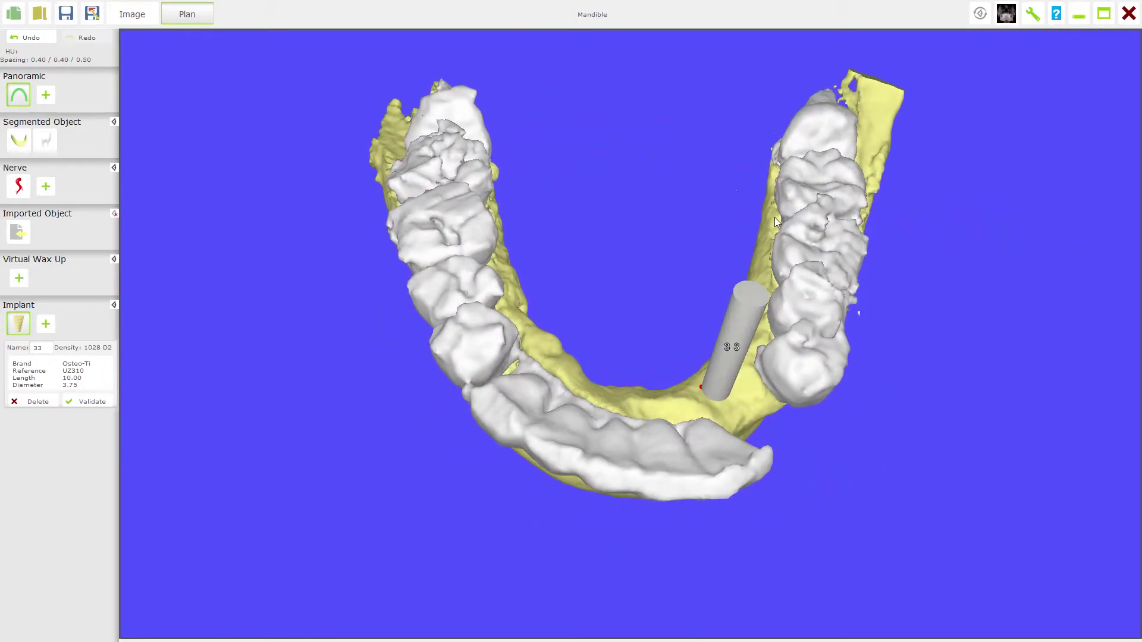
{"action": "left_click_drag", "start_coordinate": [776, 219], "coordinate": [775, 209]}
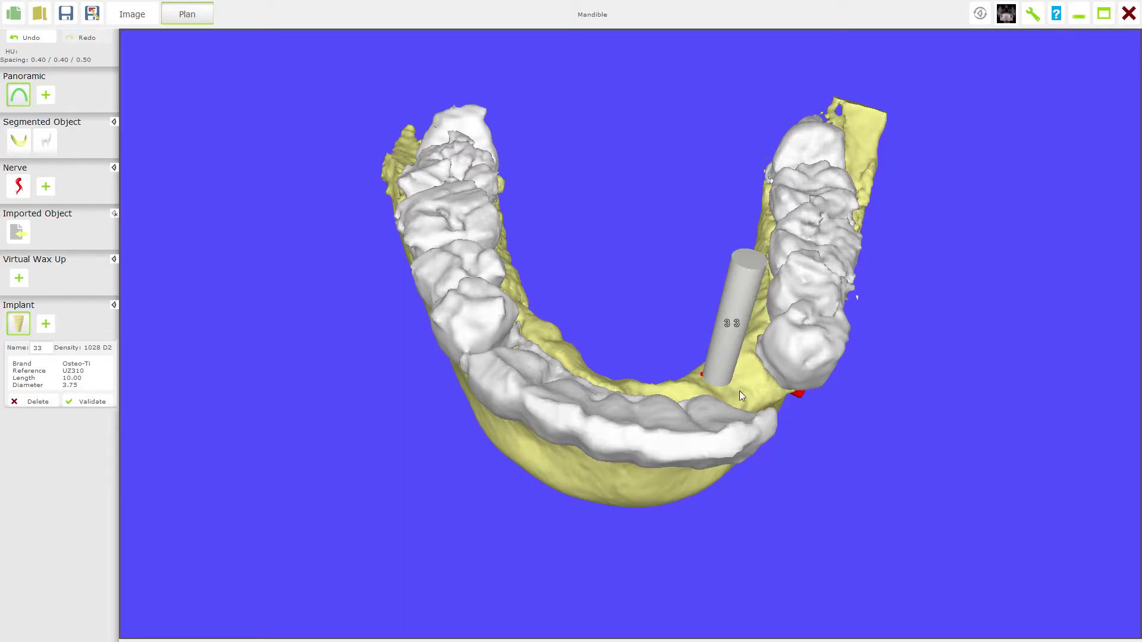
{"action": "mouse_move", "coordinate": [782, 410]}
{"action": "left_mouse_down"}
{"action": "mouse_move", "coordinate": [836, 444]}
{"action": "mouse_move", "coordinate": [824, 408]}
{"action": "mouse_move", "coordinate": [851, 413]}
{"action": "mouse_move", "coordinate": [849, 464]}
{"action": "mouse_move", "coordinate": [802, 407]}
{"action": "left_mouse_up"}
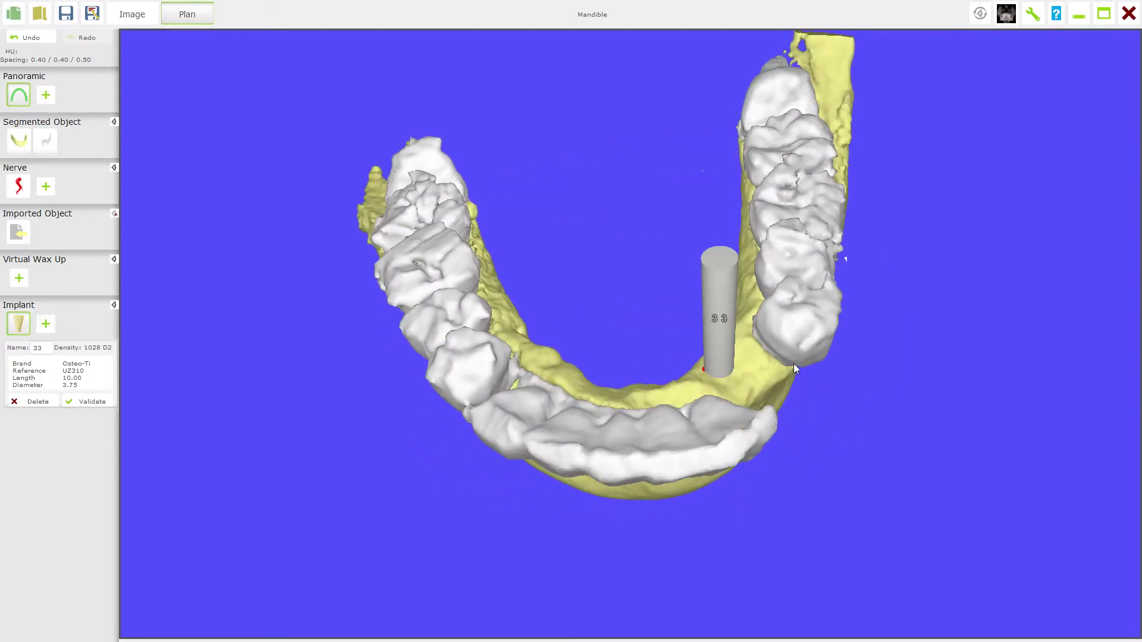
{"action": "left_click_drag", "start_coordinate": [835, 412], "coordinate": [786, 391]}
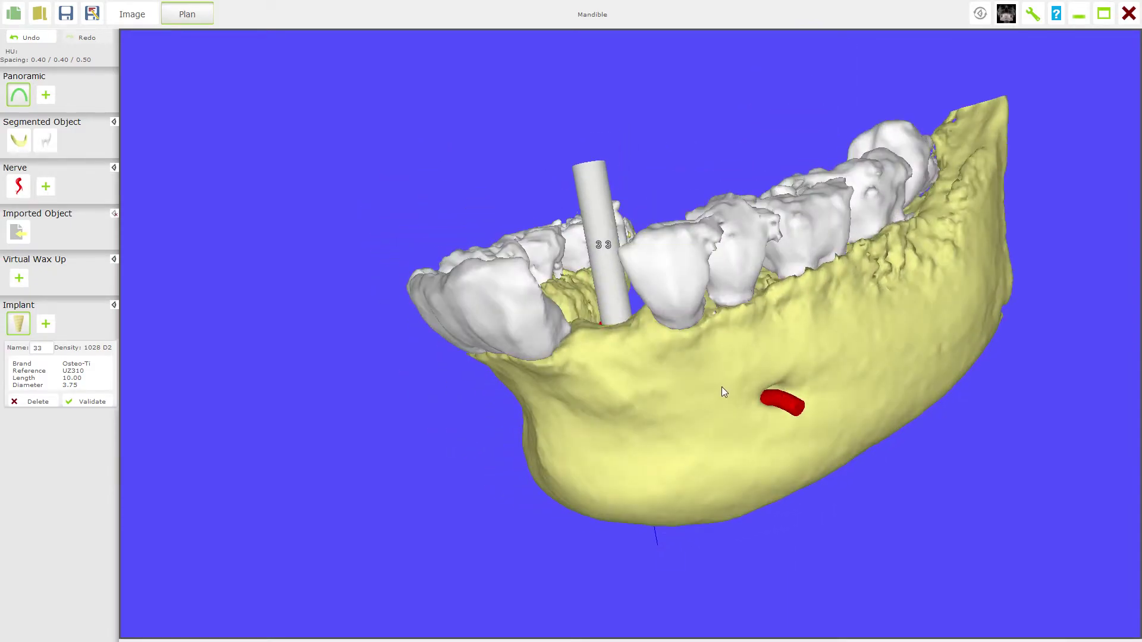
{"action": "double_click", "coordinate": [614, 387]}
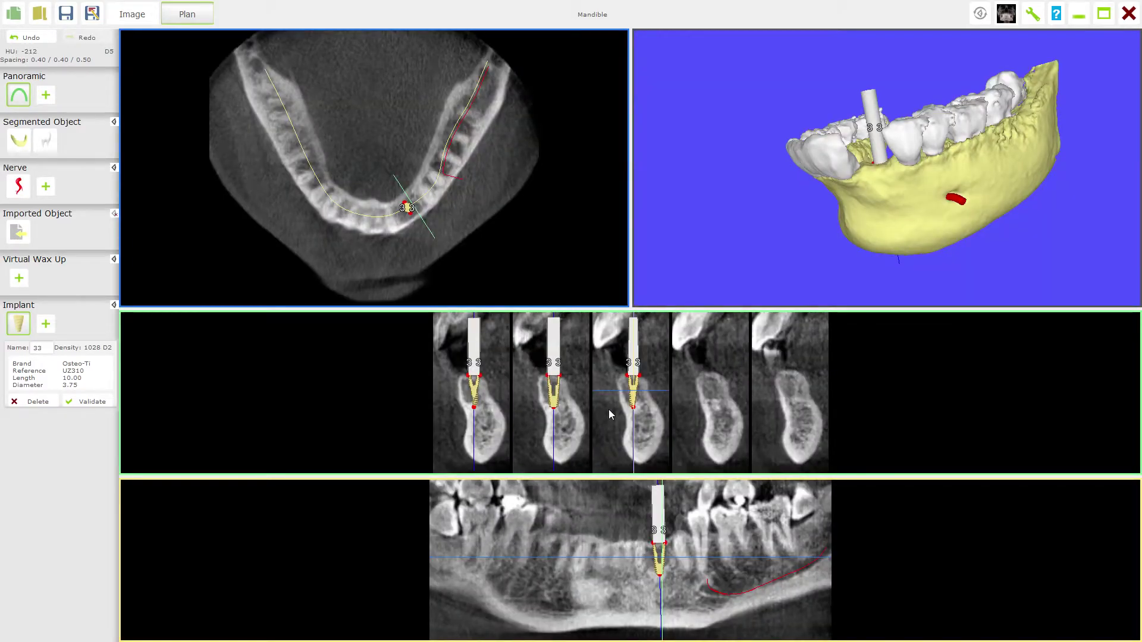
- Move the implant toward the outer side of the ridge in the cross-sections and check its position in the 3D model
{"action": "double_click", "coordinate": [608, 409]}
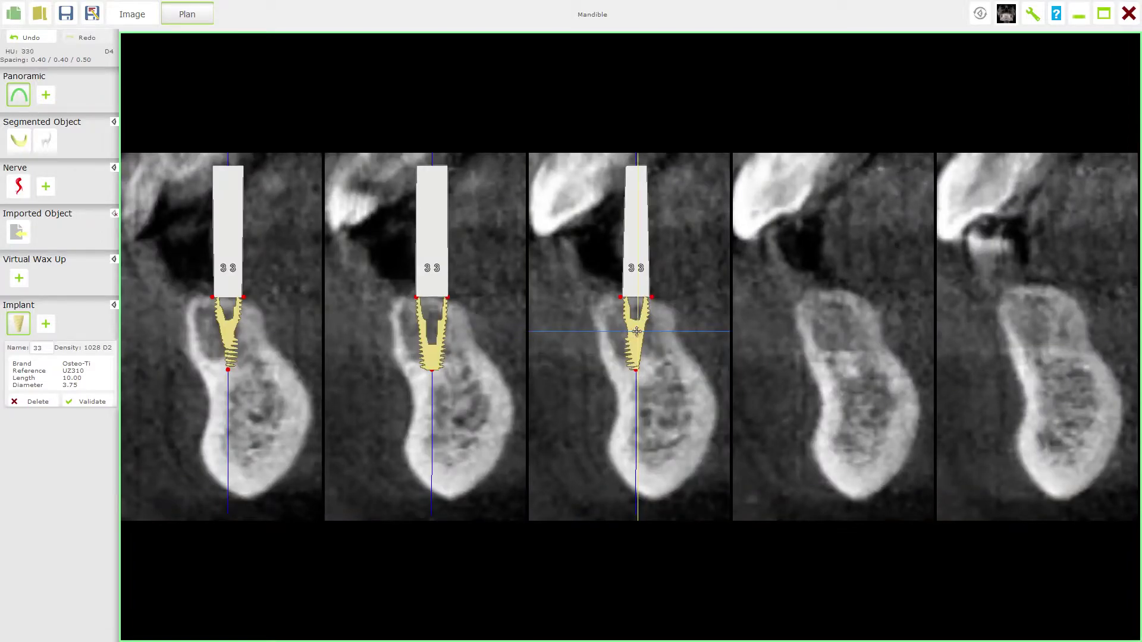
{"action": "mouse_move", "coordinate": [632, 331]}
{"action": "left_mouse_down"}
{"action": "mouse_move", "coordinate": [602, 333]}
{"action": "mouse_move", "coordinate": [613, 332]}
{"action": "left_mouse_up"}
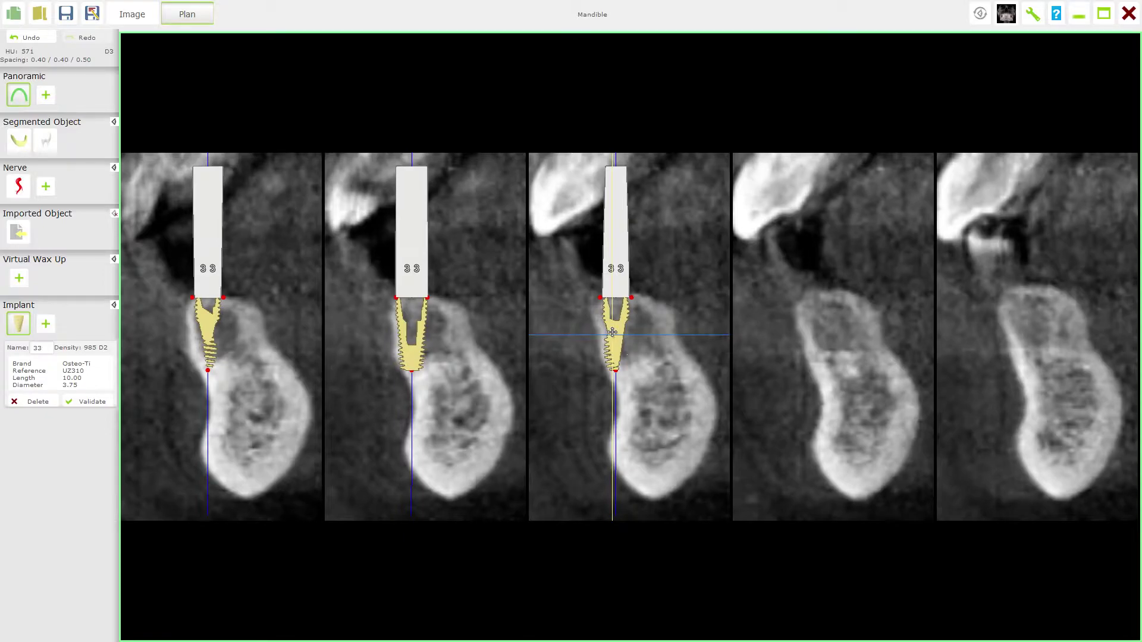
{"action": "double_click", "coordinate": [565, 370]}
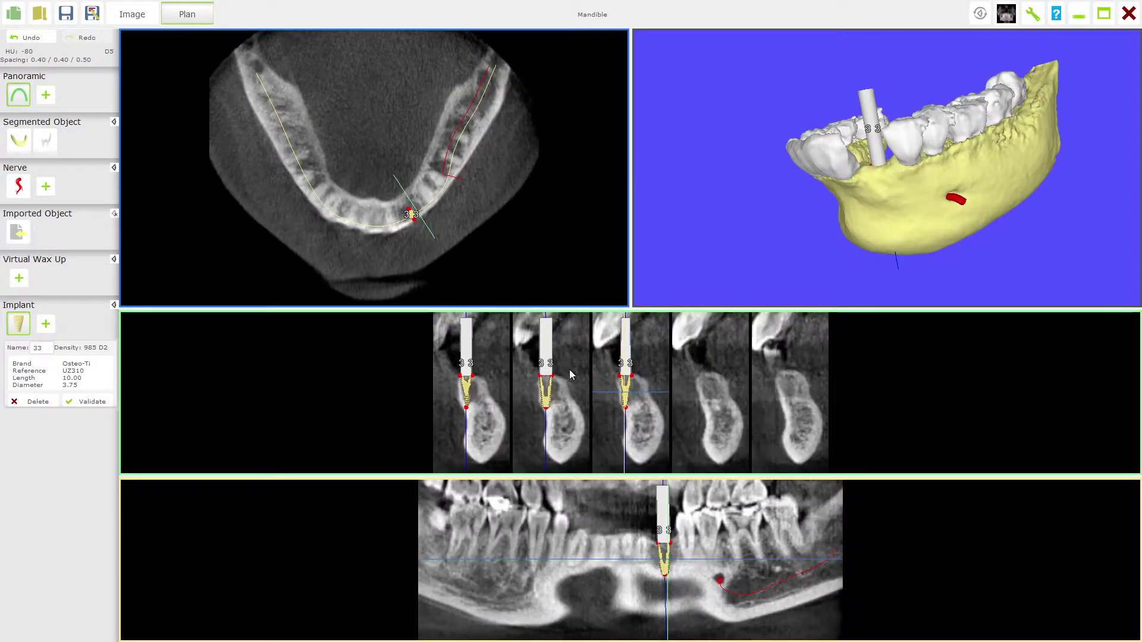
{"action": "left_click_drag", "start_coordinate": [745, 222], "coordinate": [748, 280]}
{"action": "double_click", "coordinate": [810, 247]}
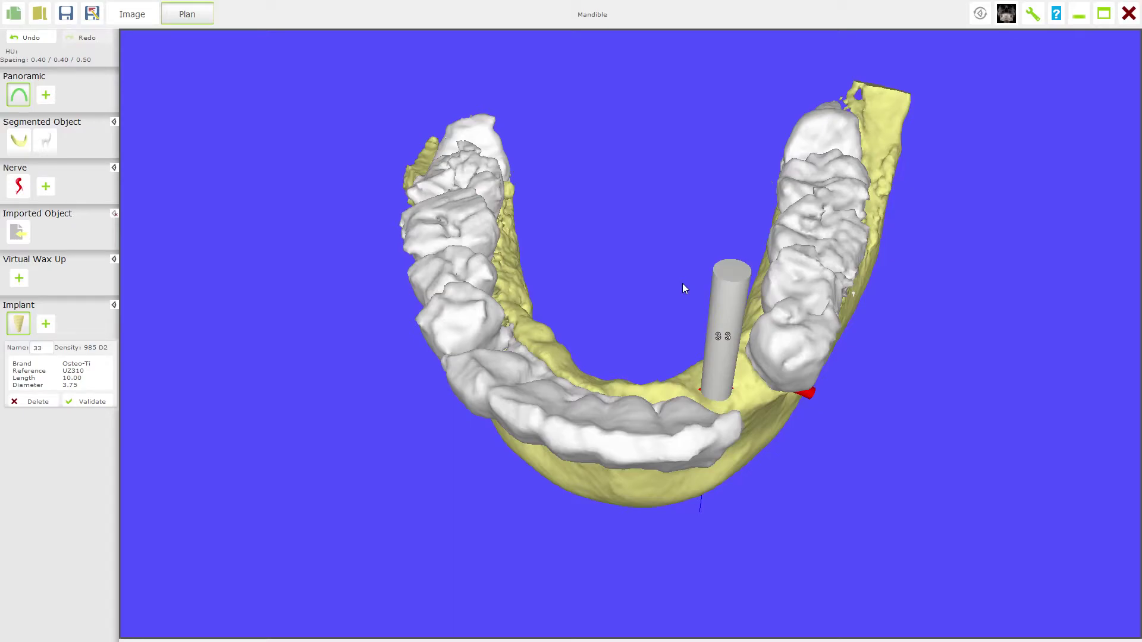
{"action": "double_click", "coordinate": [755, 398]}
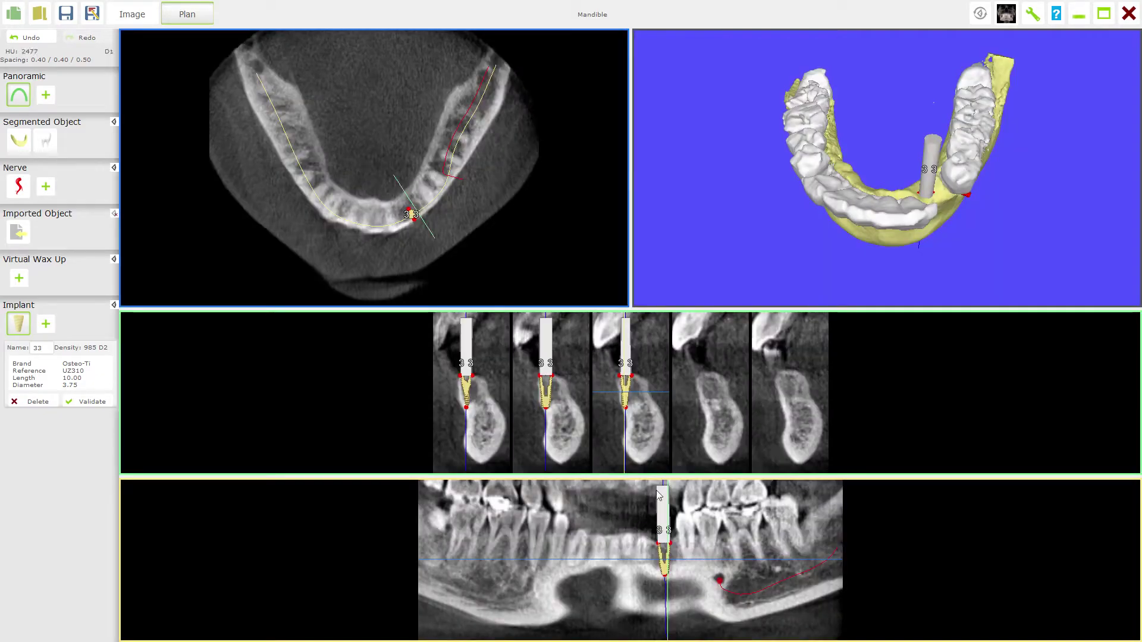
- Move the implant to the lingual side of the ridge in the cross-sections and check it in 3D from the front and above
{"action": "double_click", "coordinate": [624, 397]}
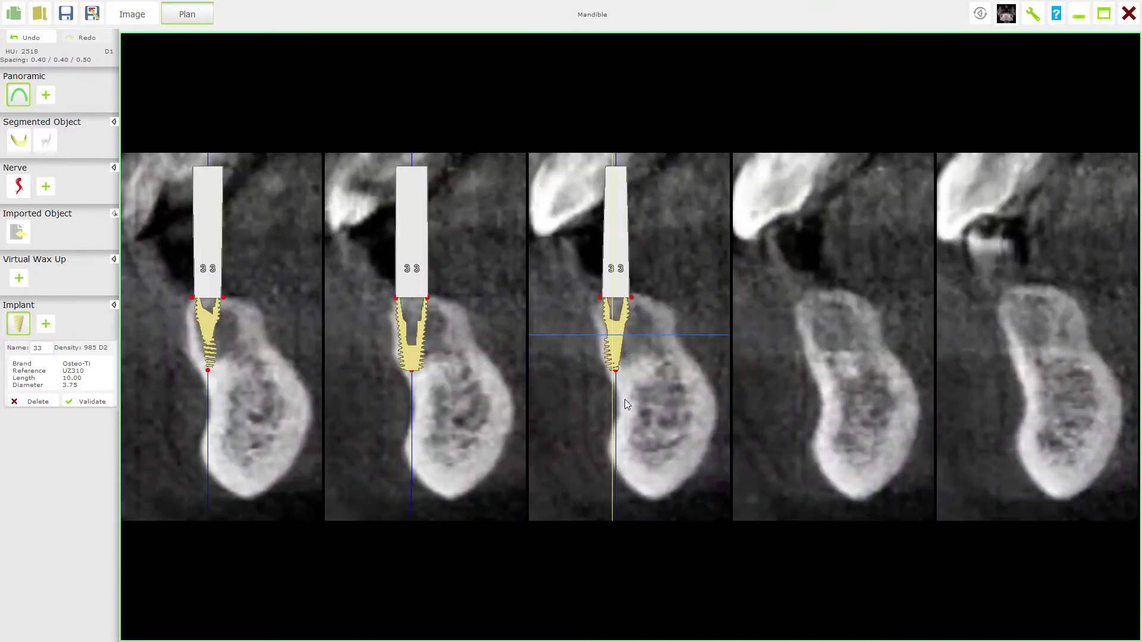
{"action": "left_click_drag", "start_coordinate": [619, 324], "coordinate": [660, 330]}
{"action": "double_click", "coordinate": [630, 336]}
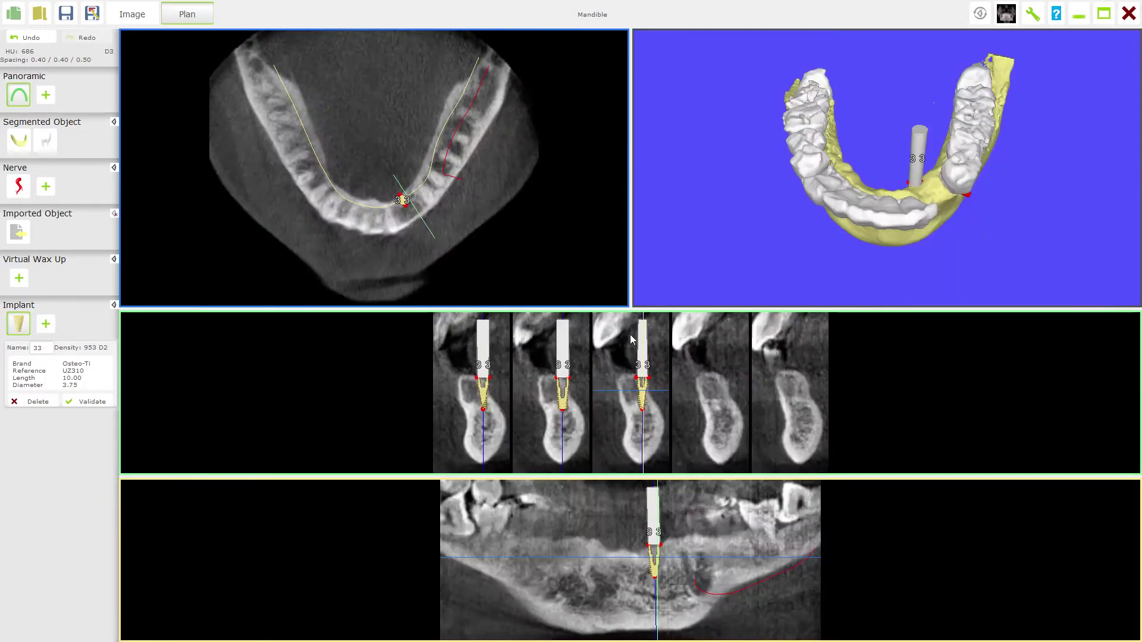
{"action": "double_click", "coordinate": [820, 233]}
{"action": "left_click_drag", "start_coordinate": [794, 226], "coordinate": [799, 196]}
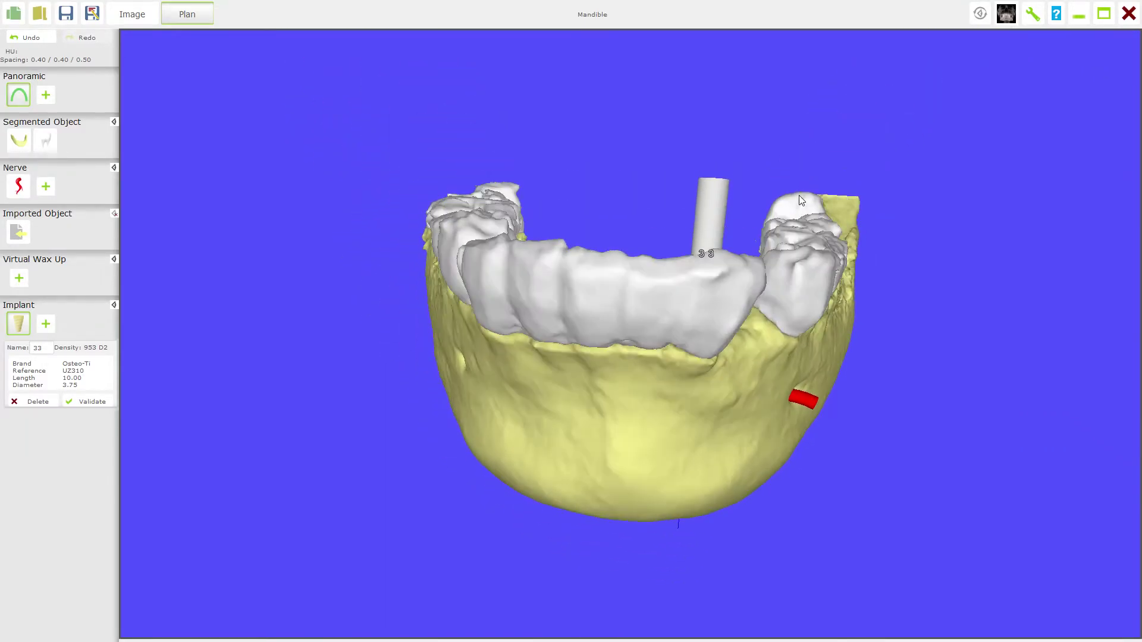
{"action": "left_click_drag", "start_coordinate": [684, 389], "coordinate": [677, 427]}
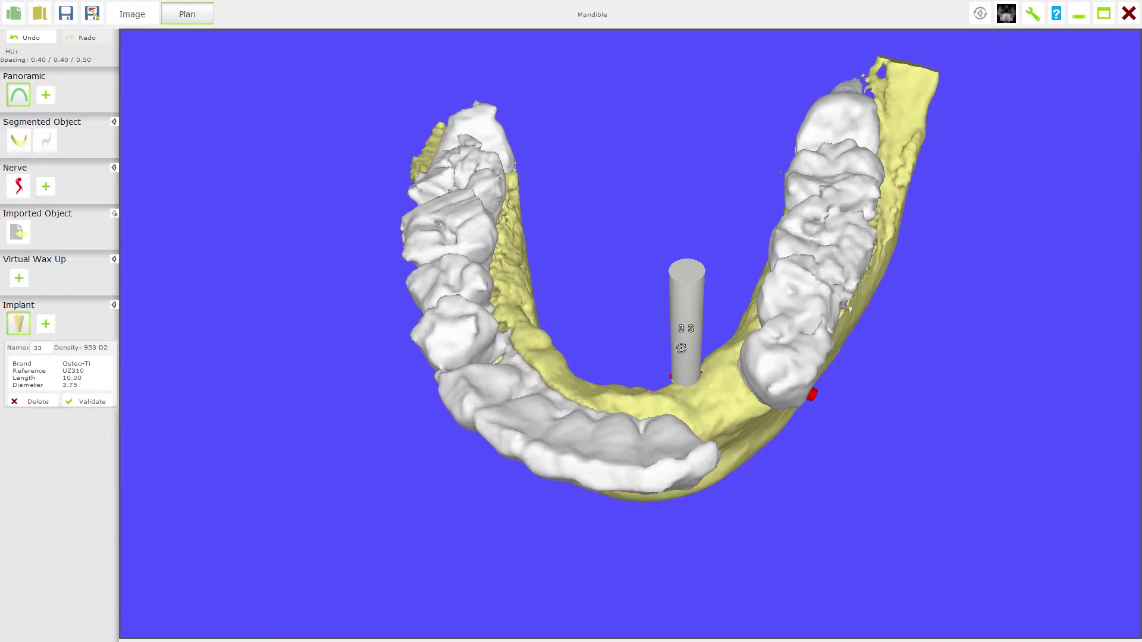
{"action": "double_click", "coordinate": [734, 423]}
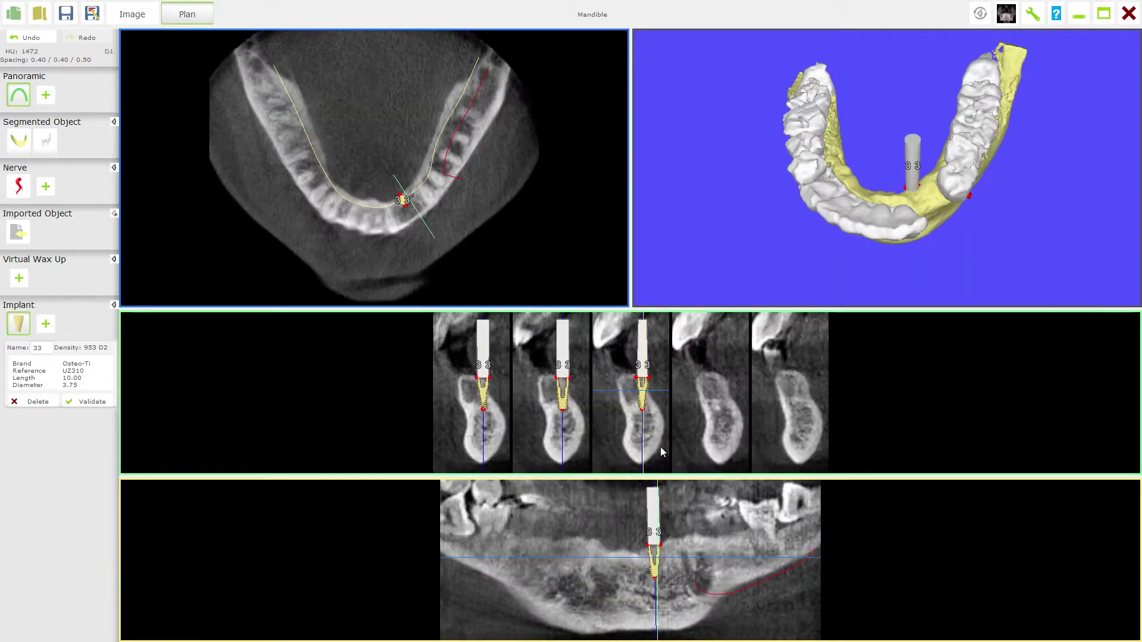
- Move the implant to the outer side of the ridge in the cross-sections and check it in 3D from the side
{"action": "double_click", "coordinate": [638, 415]}
{"action": "left_click_drag", "start_coordinate": [661, 326], "coordinate": [600, 328]}
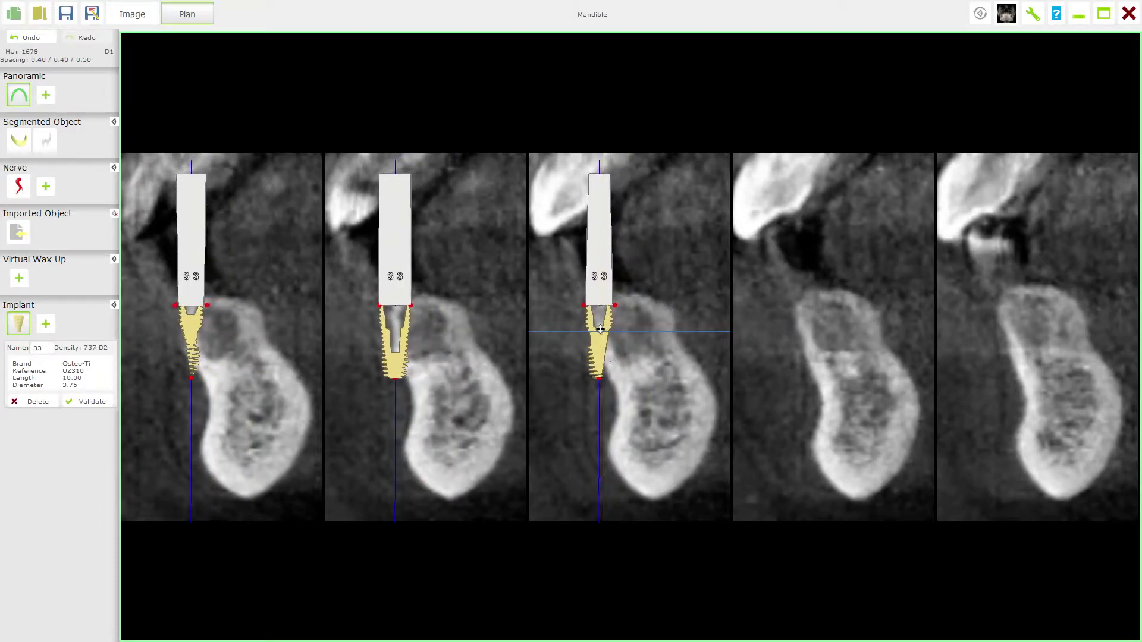
{"action": "double_click", "coordinate": [600, 329]}
{"action": "left_click_drag", "start_coordinate": [704, 279], "coordinate": [851, 215]}
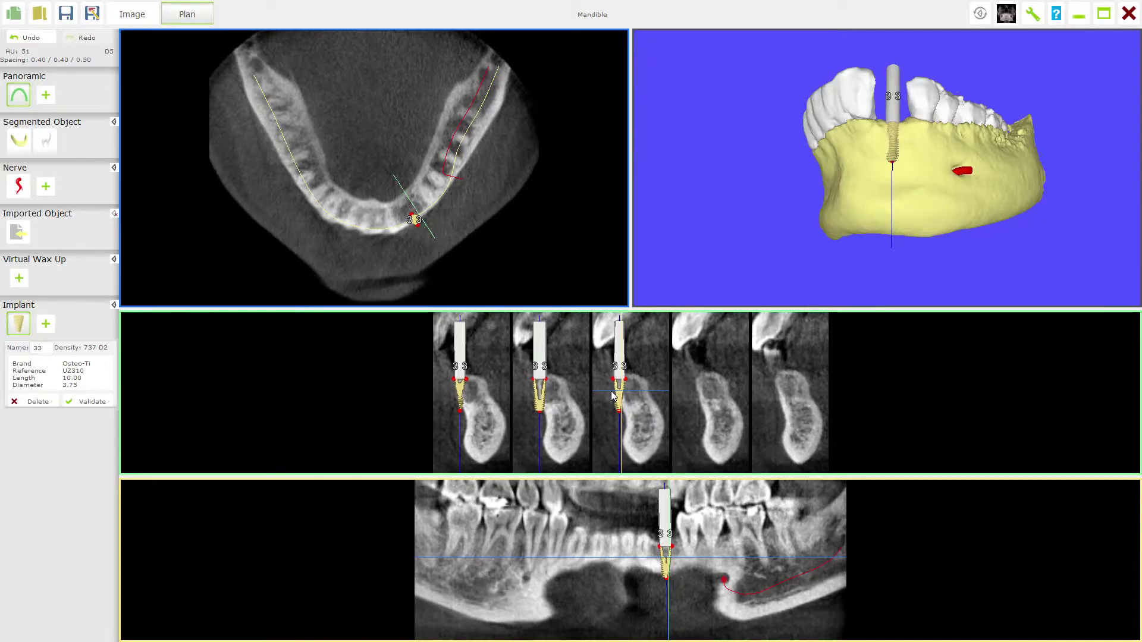
- Move the implant back into the outer part of the ridge in the enlarged cross-sections and fine-tune its placement
{"action": "double_click", "coordinate": [571, 367]}
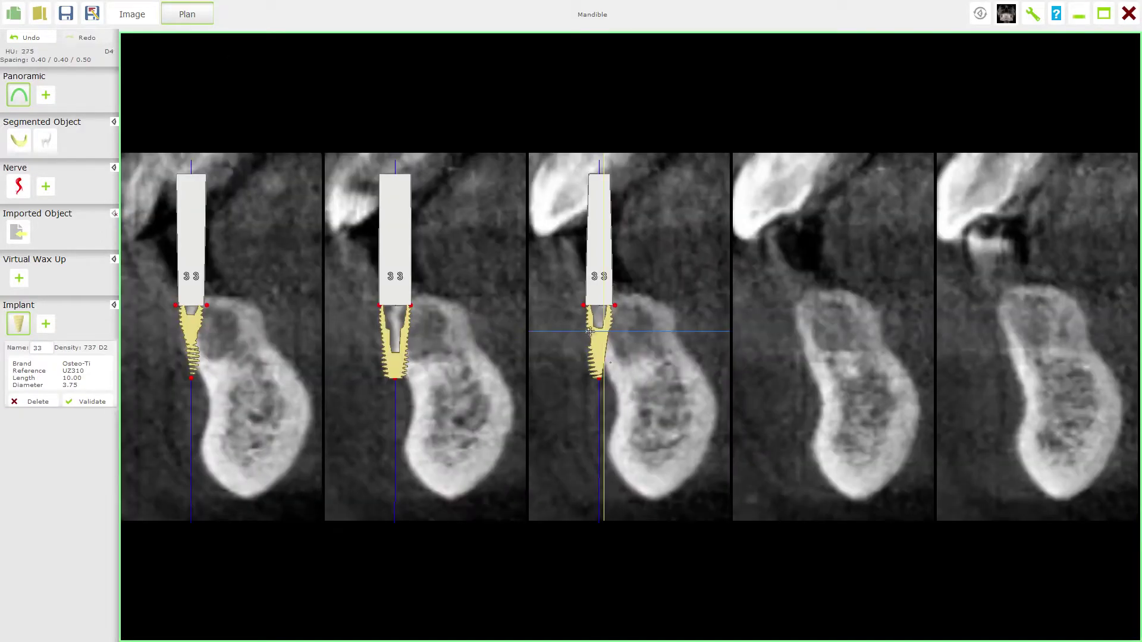
{"action": "left_click_drag", "start_coordinate": [601, 342], "coordinate": [620, 335]}
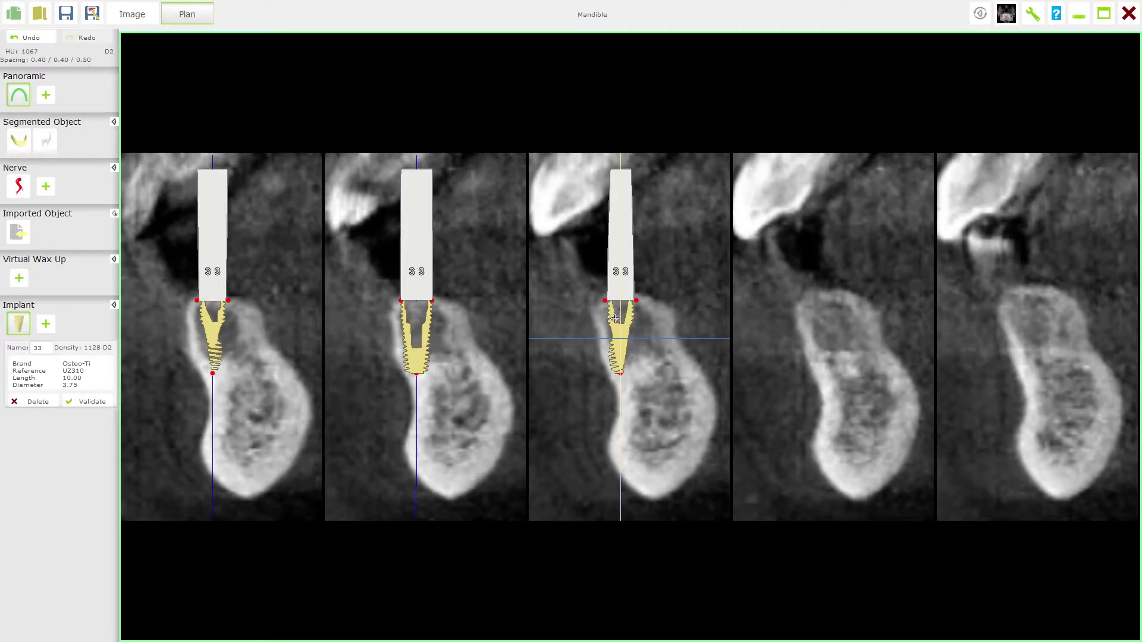
{"action": "left_click_drag", "start_coordinate": [616, 334], "coordinate": [618, 335]}
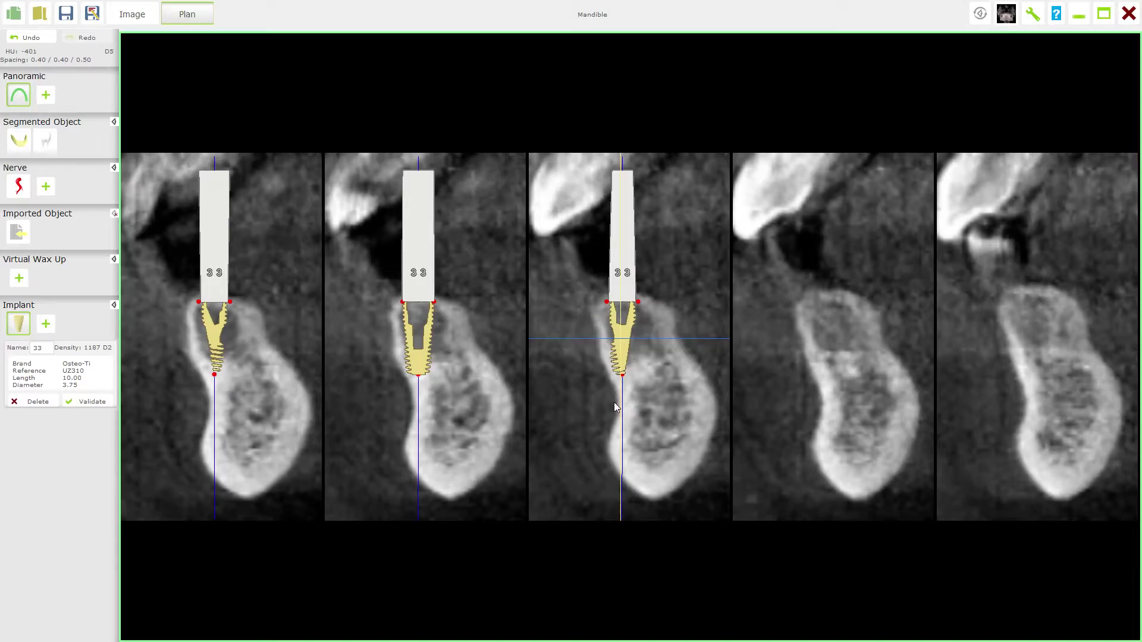
{"action": "double_click", "coordinate": [605, 335]}
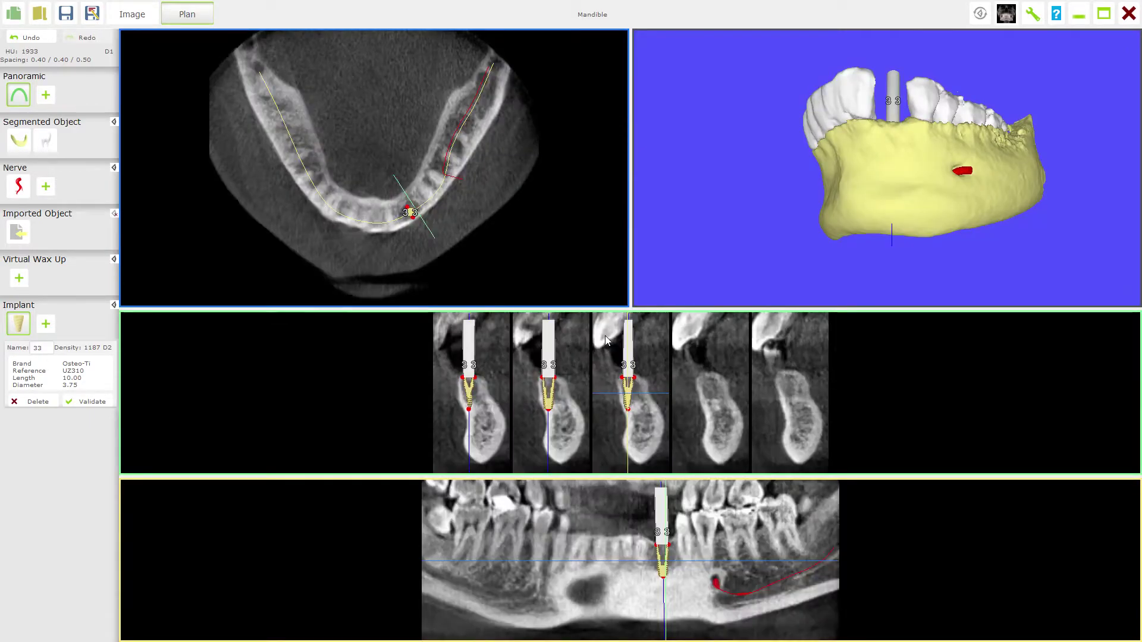
- Examine the implant in the enlarged 3D model from above and the front, and tilt it by both ends of its axis
{"action": "double_click", "coordinate": [759, 250]}
{"action": "left_click_drag", "start_coordinate": [752, 251], "coordinate": [758, 333]}
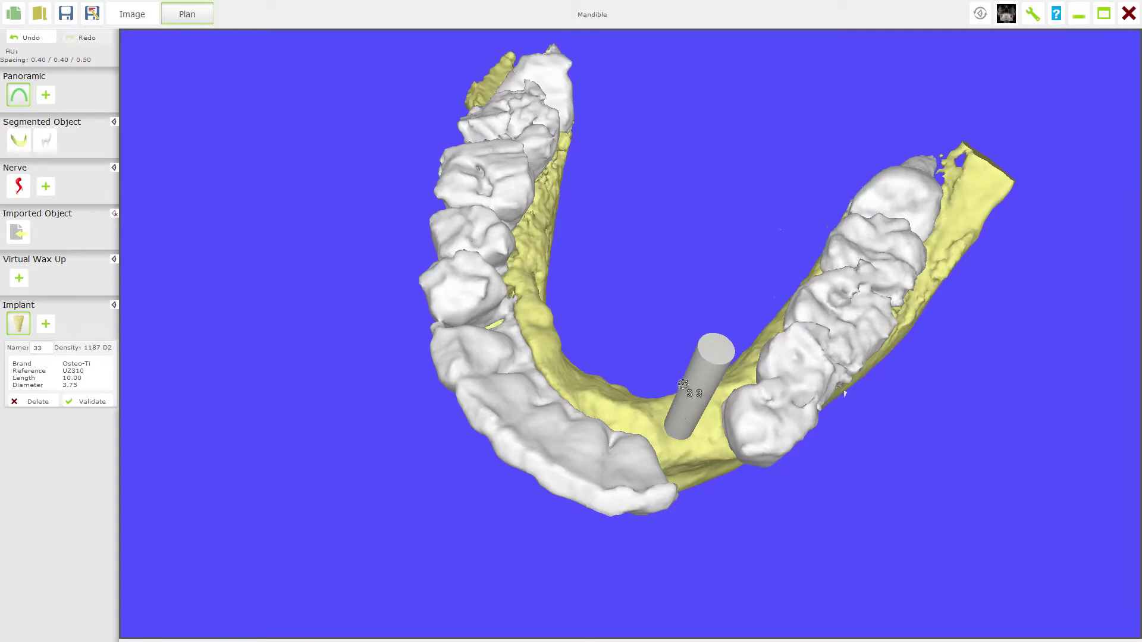
{"action": "left_click_drag", "start_coordinate": [802, 428], "coordinate": [755, 325]}
{"action": "left_click_drag", "start_coordinate": [646, 292], "coordinate": [748, 314]}
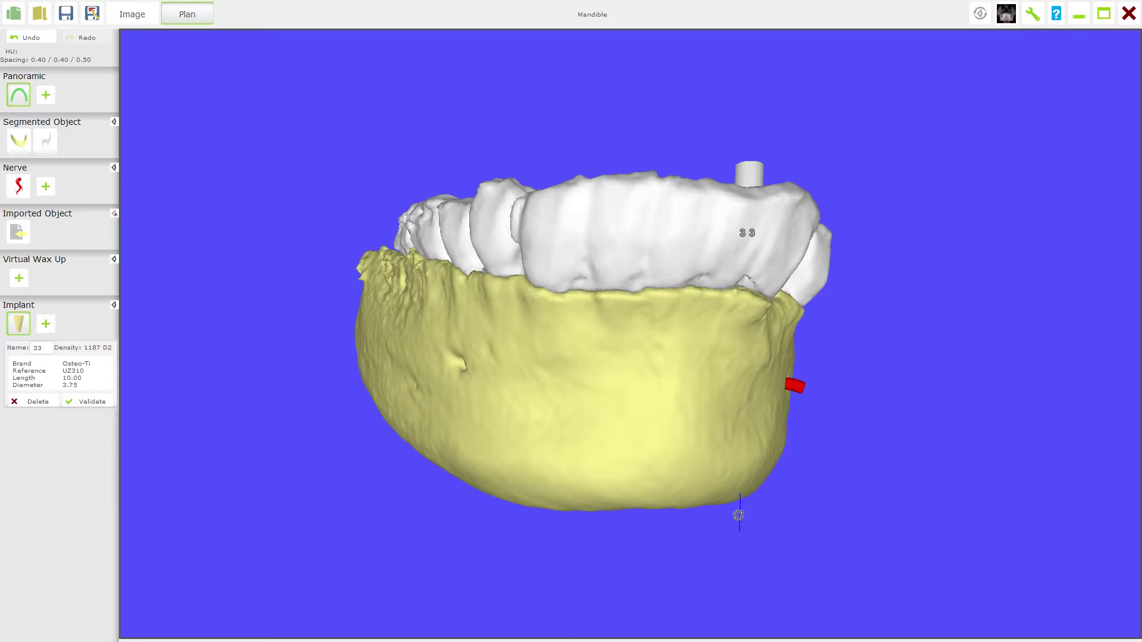
{"action": "left_click_drag", "start_coordinate": [738, 515], "coordinate": [687, 504]}
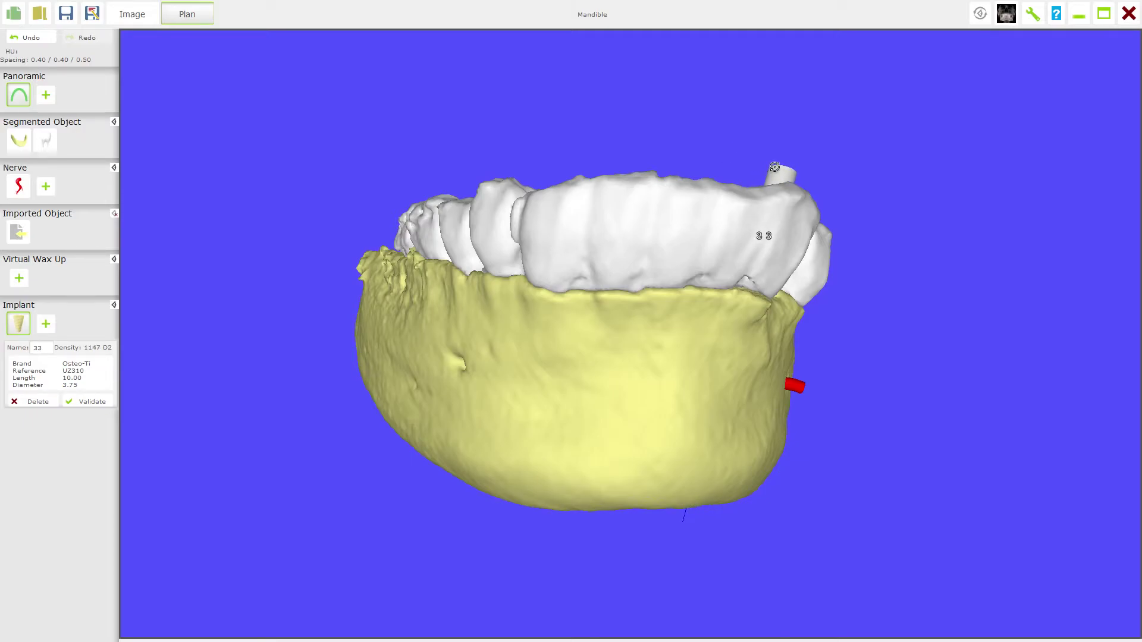
{"action": "left_click_drag", "start_coordinate": [774, 166], "coordinate": [730, 178]}
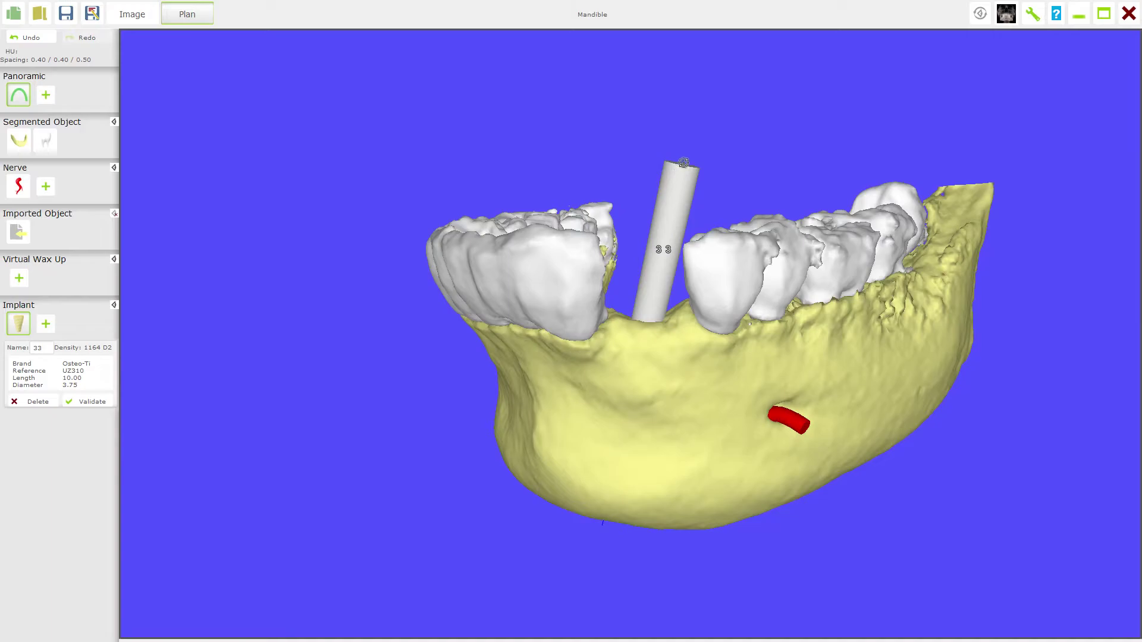
- Straighten the implant in the 3D model, shift its base toward the middle of the gap, and check it from several sides
{"action": "left_click_drag", "start_coordinate": [679, 164], "coordinate": [617, 158]}
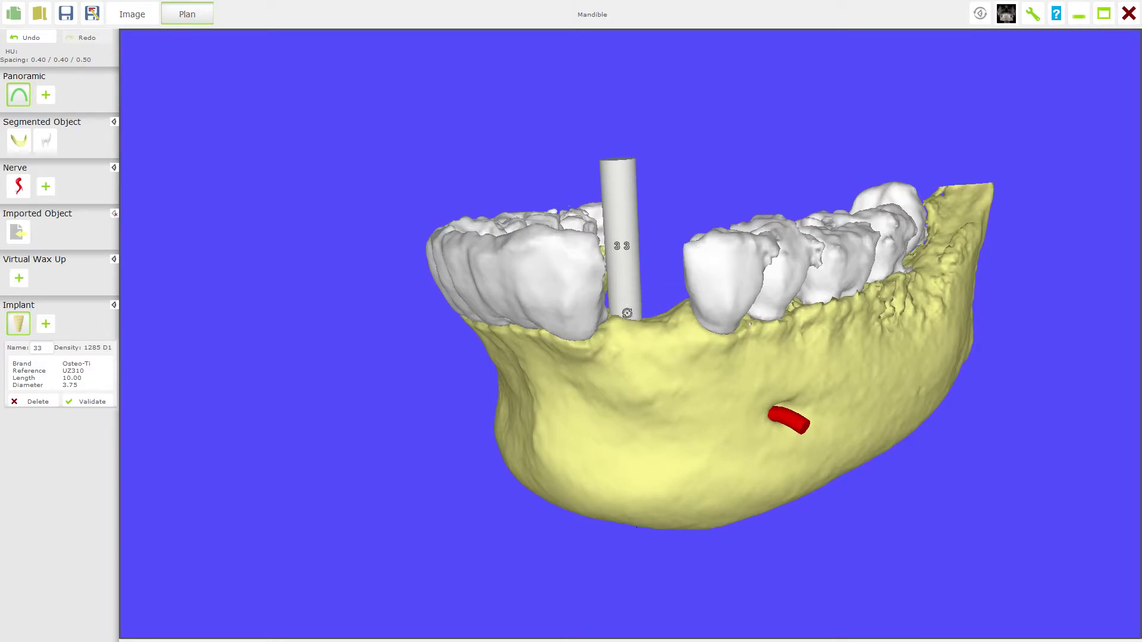
{"action": "left_click_drag", "start_coordinate": [629, 316], "coordinate": [654, 308]}
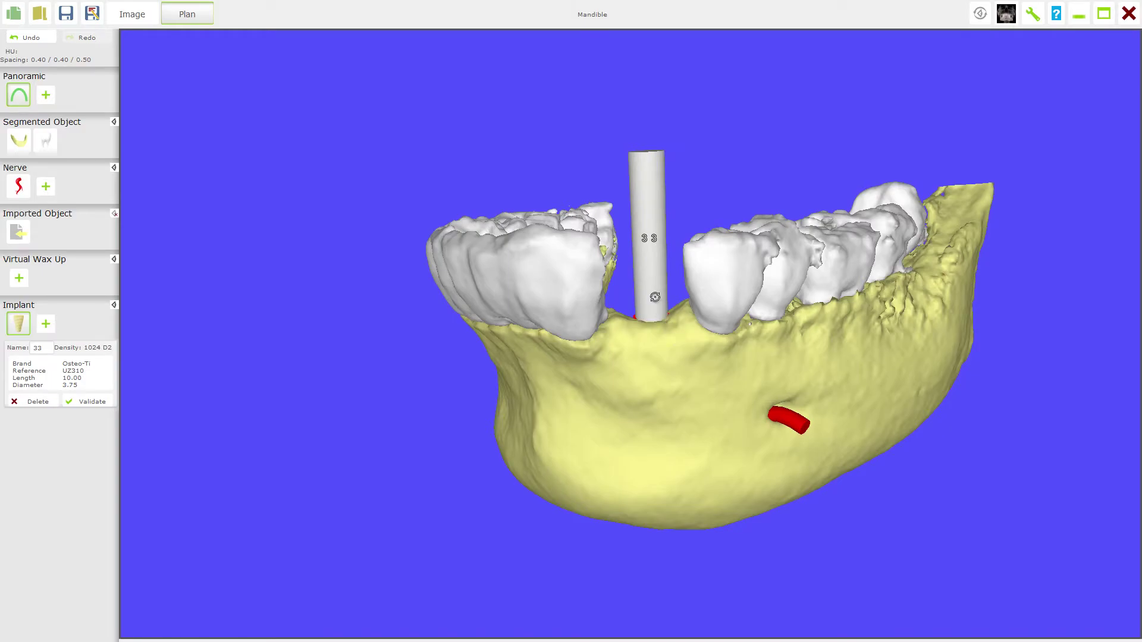
{"action": "left_click_drag", "start_coordinate": [654, 297], "coordinate": [650, 296]}
{"action": "middle_click_drag", "start_coordinate": [653, 295], "coordinate": [702, 332]}
{"action": "middle_click_drag", "start_coordinate": [763, 298], "coordinate": [763, 166]}
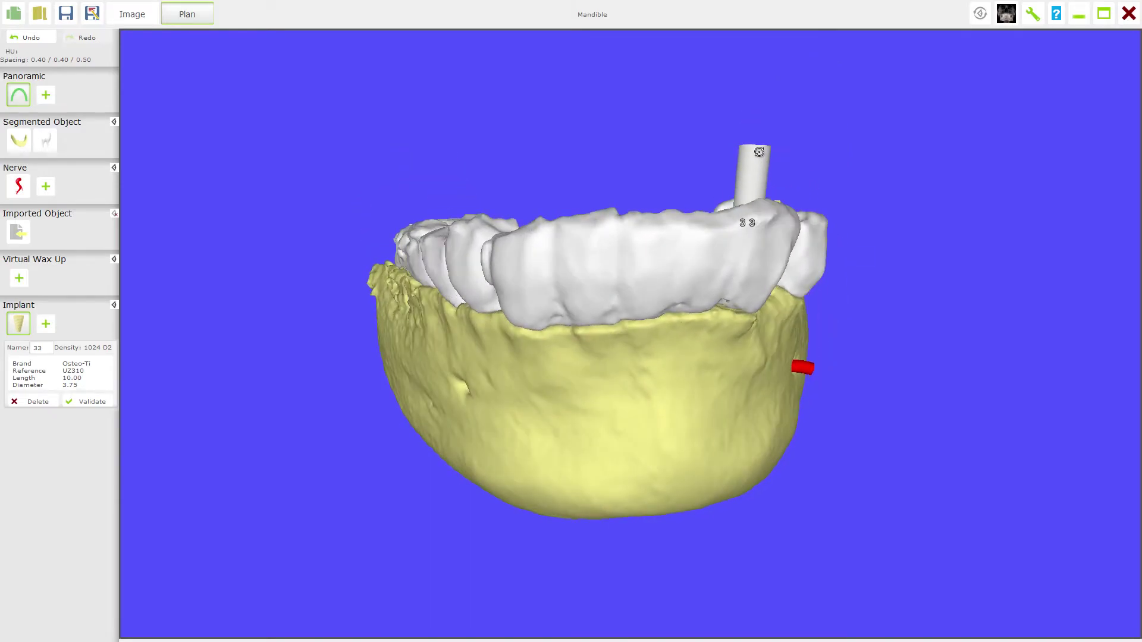
{"action": "middle_click_drag", "start_coordinate": [758, 152], "coordinate": [768, 296]}
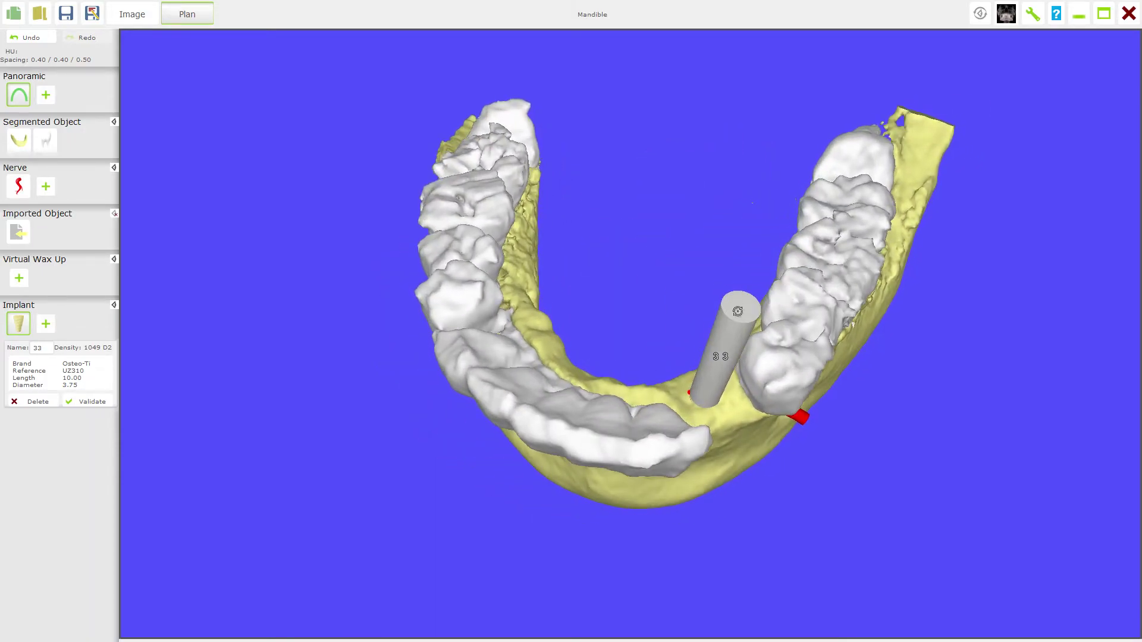
- Try a slight tilt of the implant toward the neighbouring premolar in the 3D model, and undo it
{"action": "left_click_drag", "start_coordinate": [737, 311], "coordinate": [739, 325]}
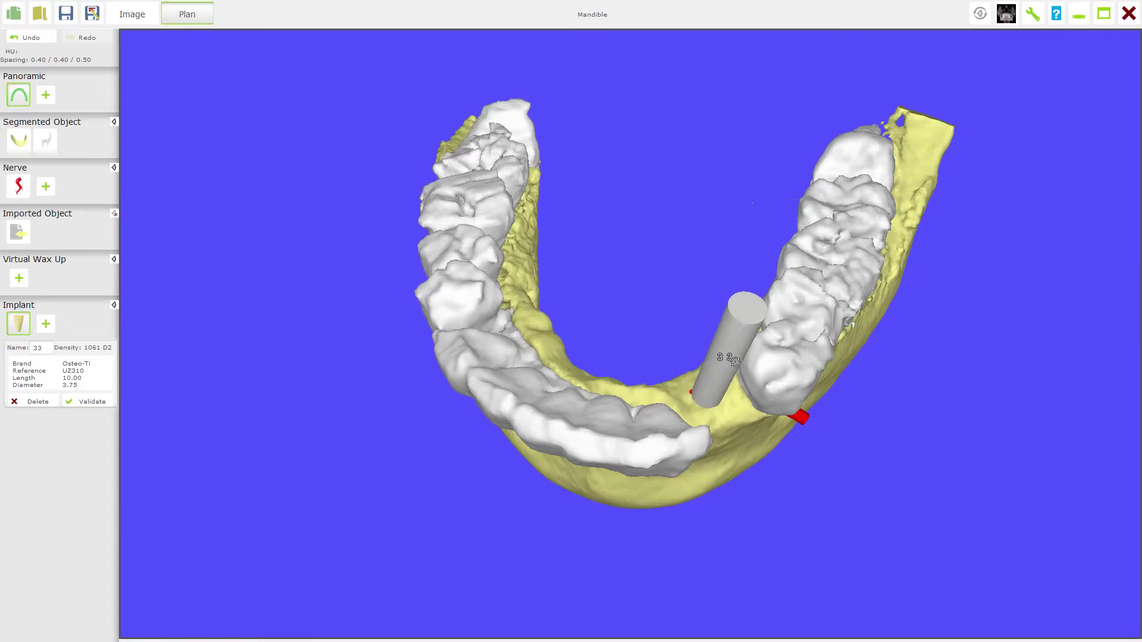
{"action": "middle_click_drag", "start_coordinate": [735, 362], "coordinate": [712, 326]}
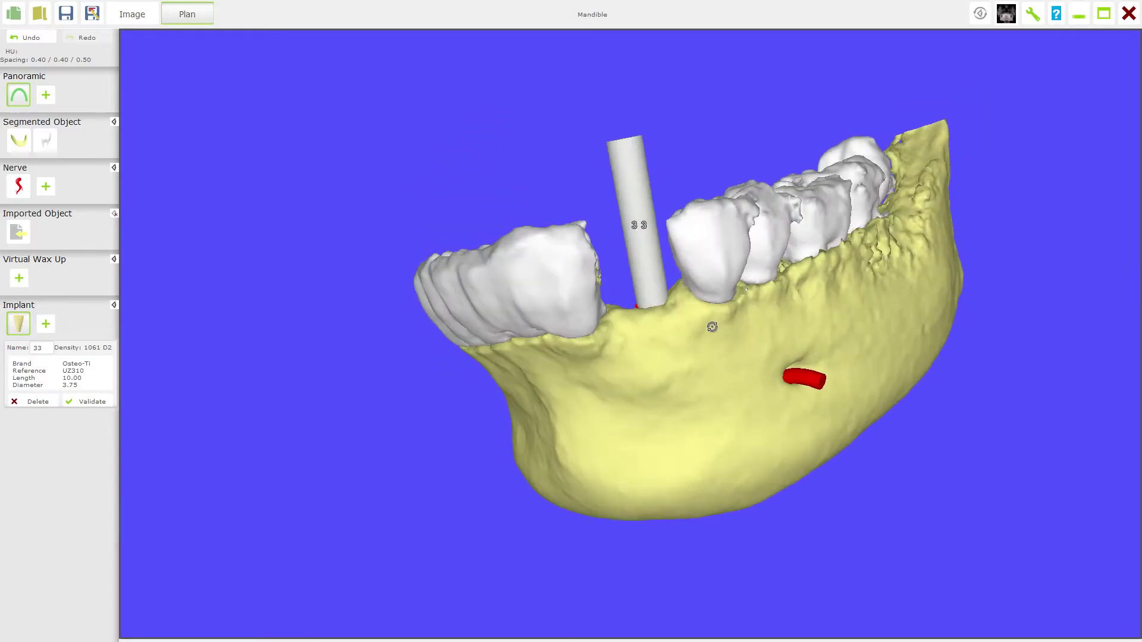
{"action": "key", "text": "ctrl+z"}
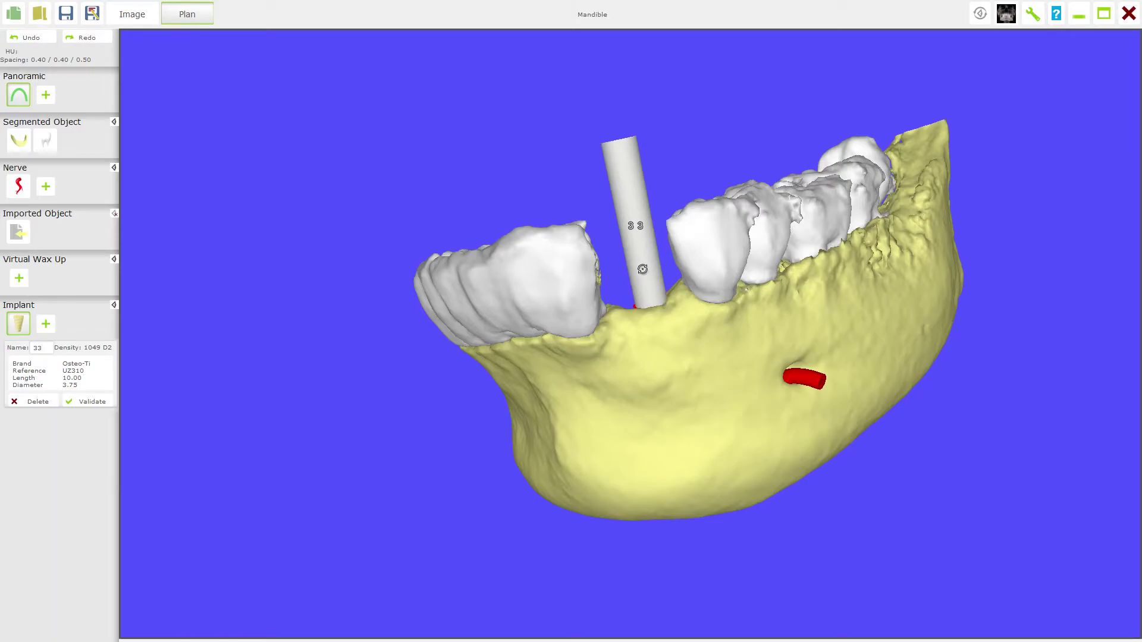
{"action": "middle_click_drag", "start_coordinate": [668, 411], "coordinate": [731, 432]}
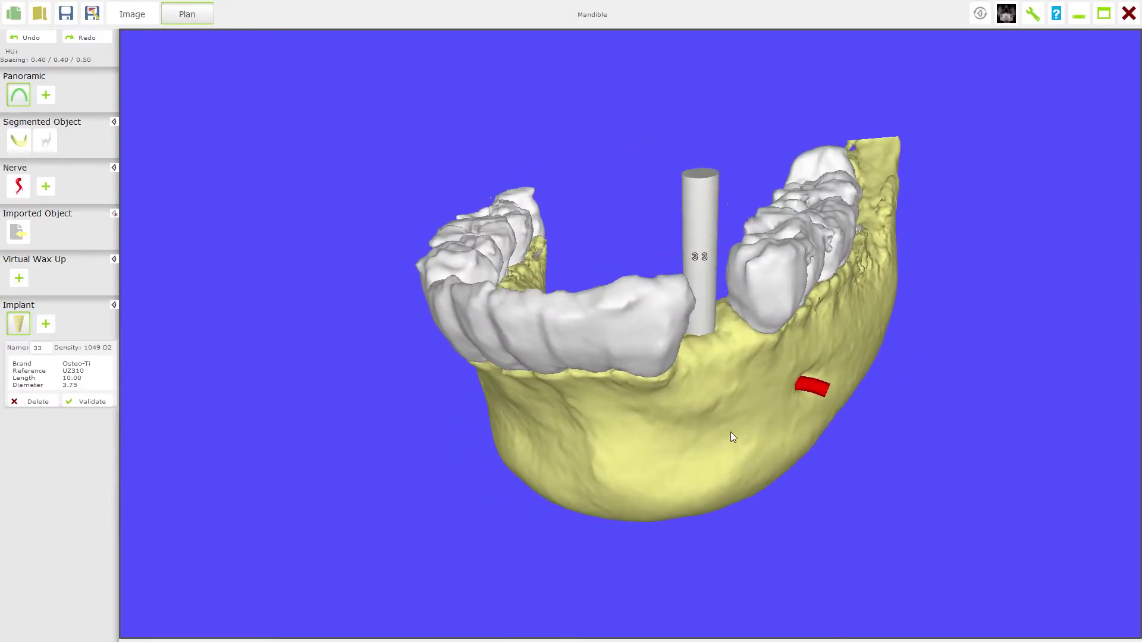
- Shift the implant slightly away from the neighbouring premolar, toward the front teeth, in the enlarged panoramic view
{"action": "double_click", "coordinate": [657, 390]}
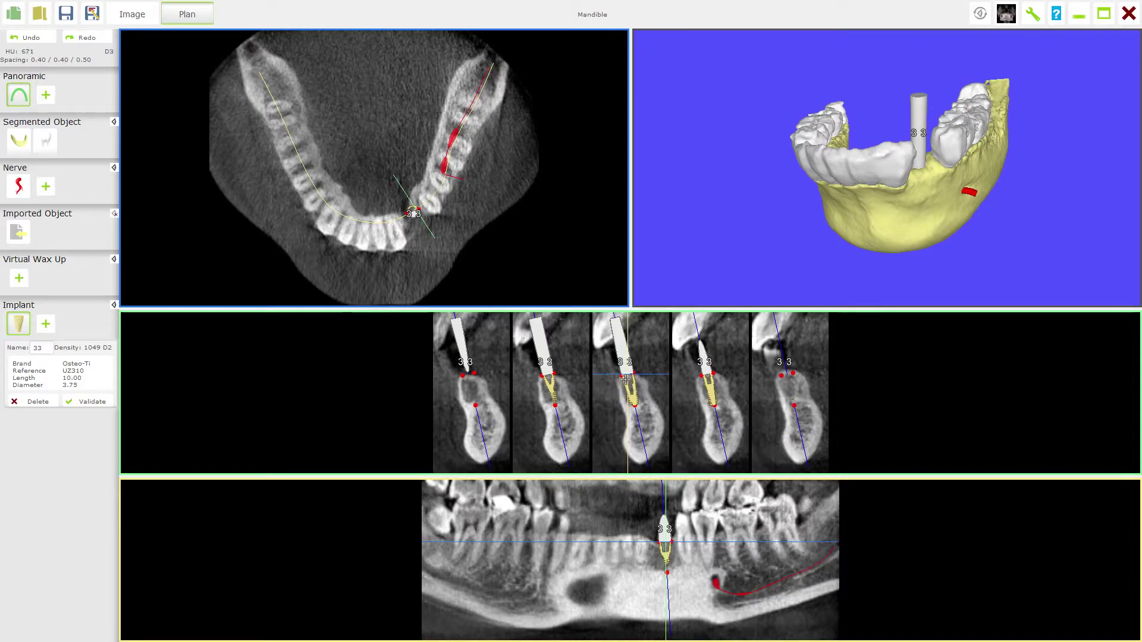
{"action": "double_click", "coordinate": [662, 548]}
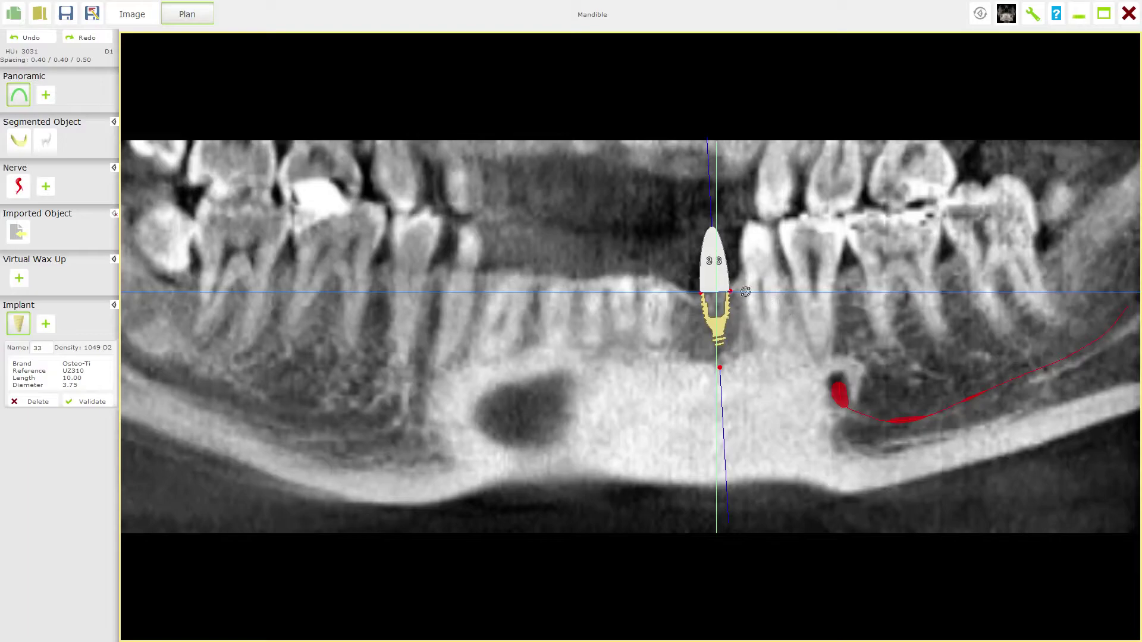
{"action": "left_click", "coordinate": [709, 320]}
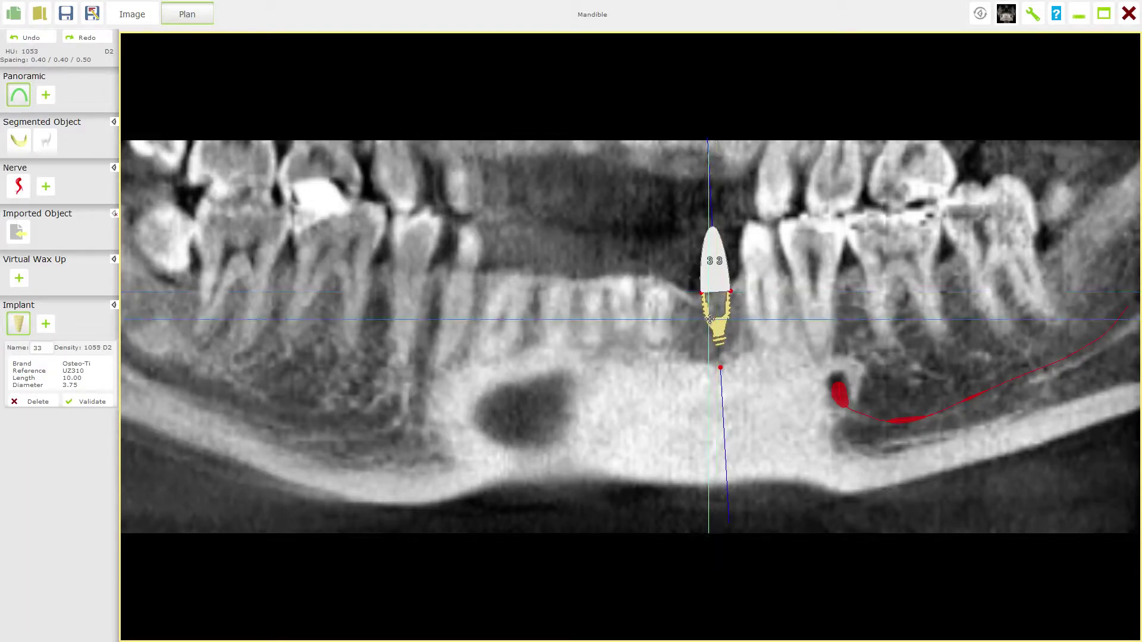
{"action": "left_click_drag", "start_coordinate": [709, 319], "coordinate": [695, 322]}
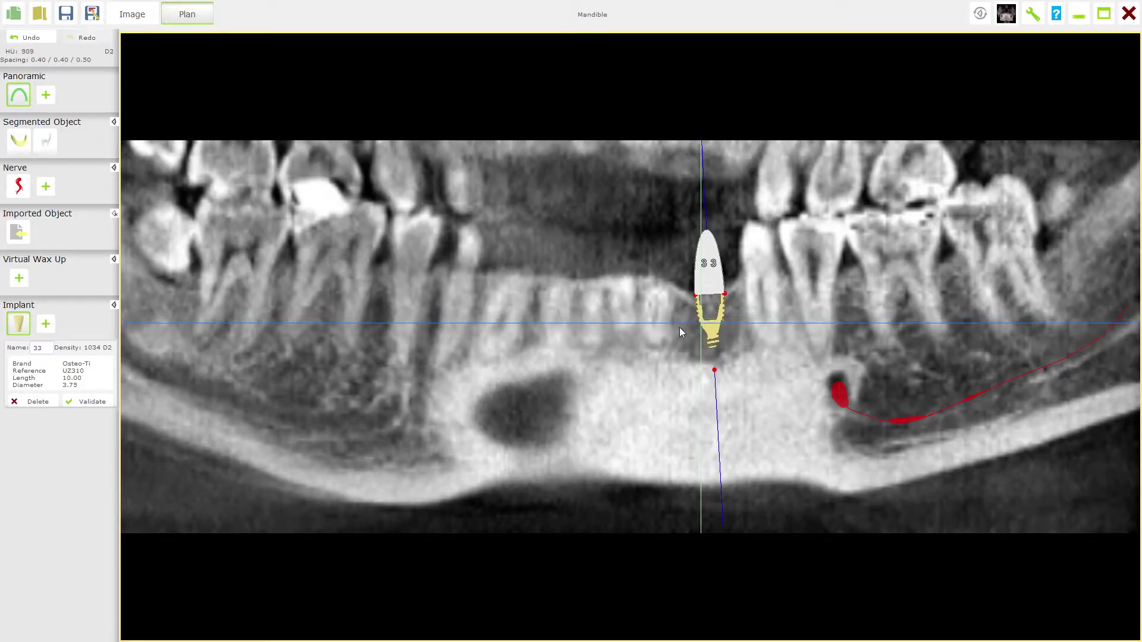
{"action": "double_click", "coordinate": [680, 328]}
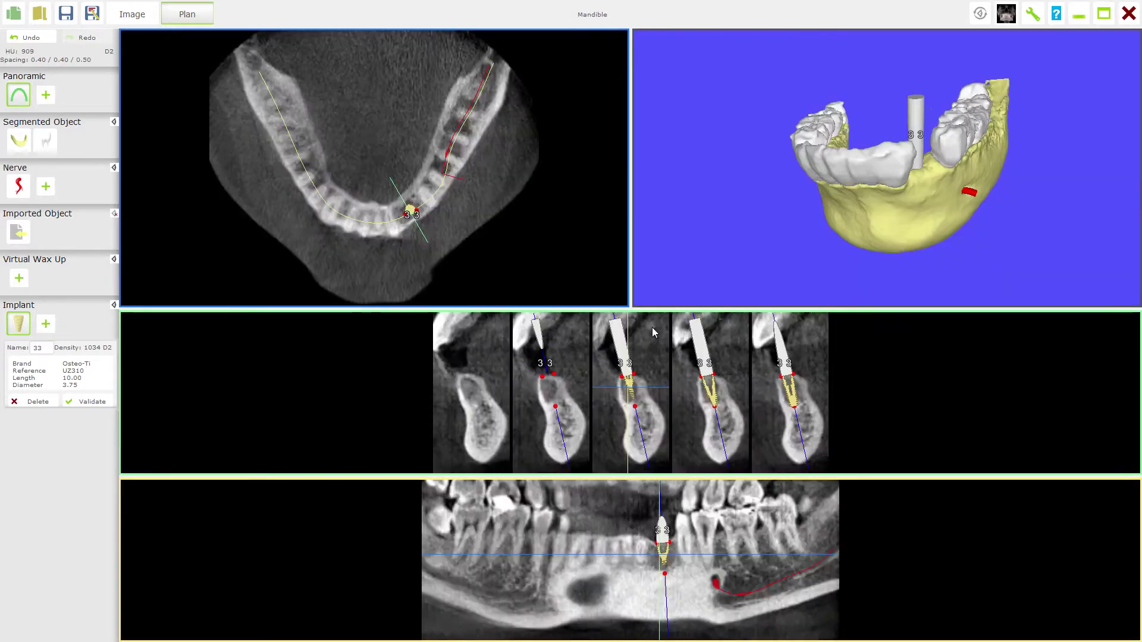
- Review the Osteo-Ti Uniezee implants with their diameters and lengths in the implant library for tooth 33
{"action": "double_click", "coordinate": [607, 395]}
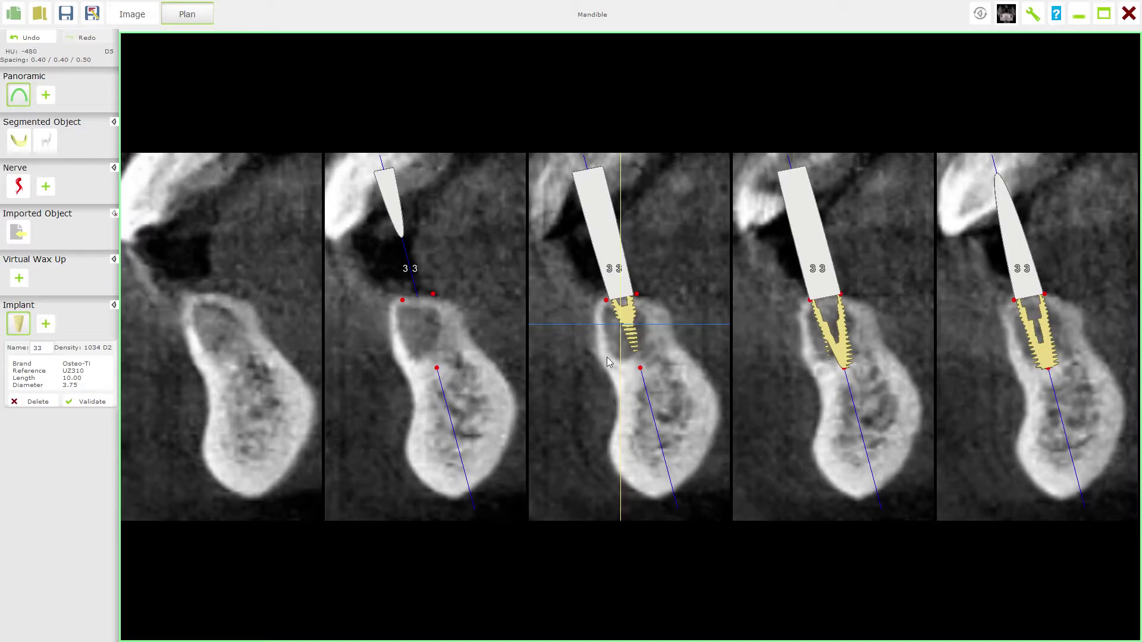
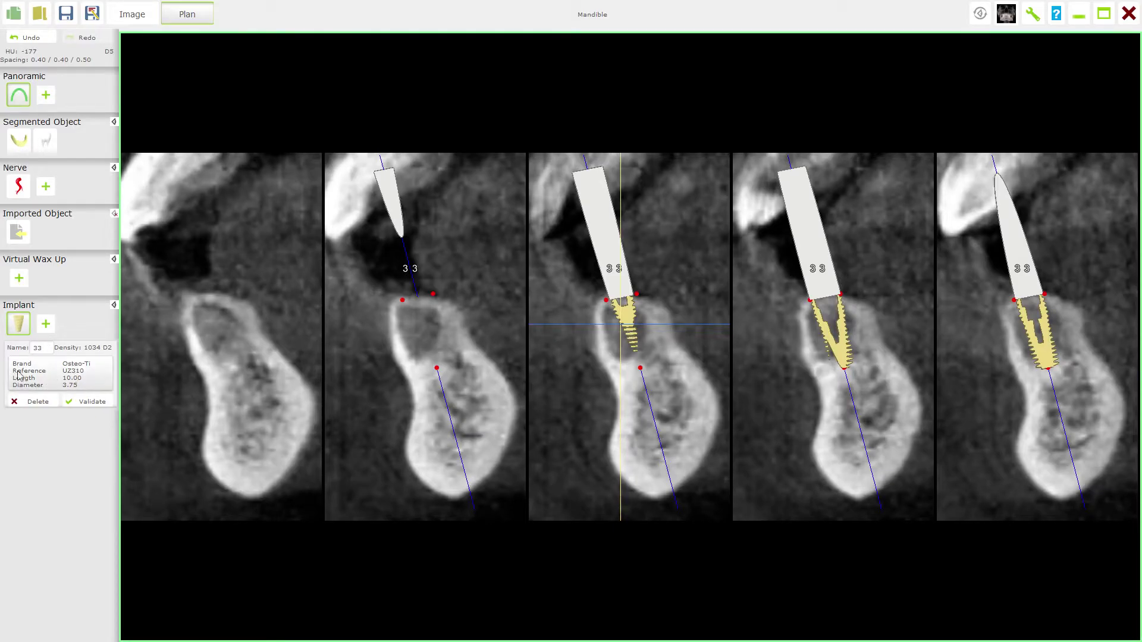
{"action": "left_click", "coordinate": [70, 375]}
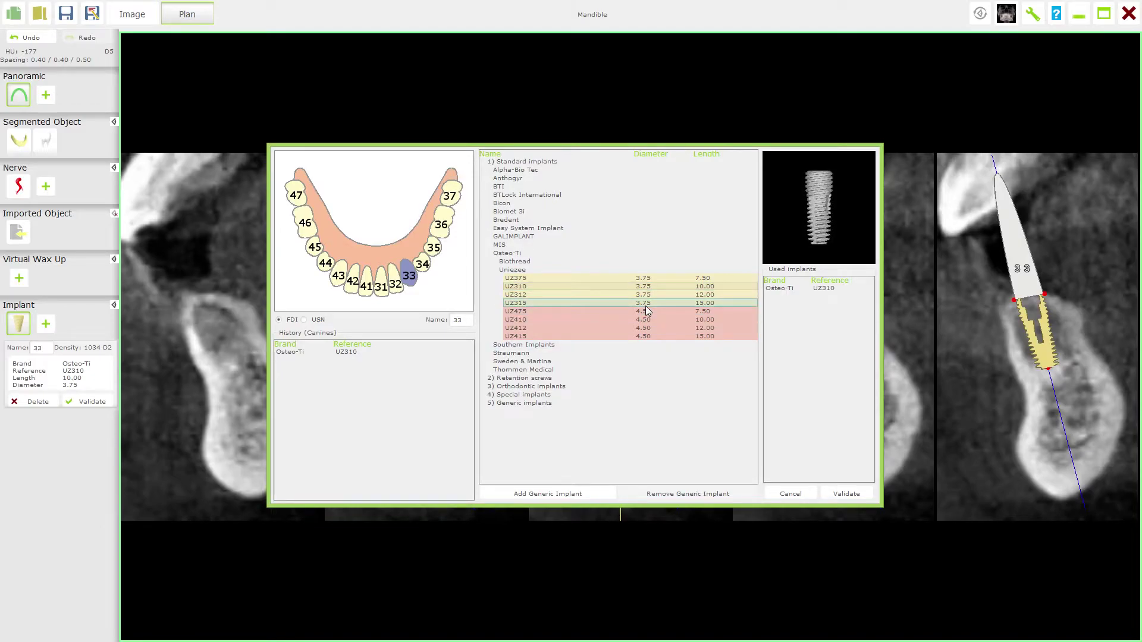
{"action": "left_click", "coordinate": [854, 494]}
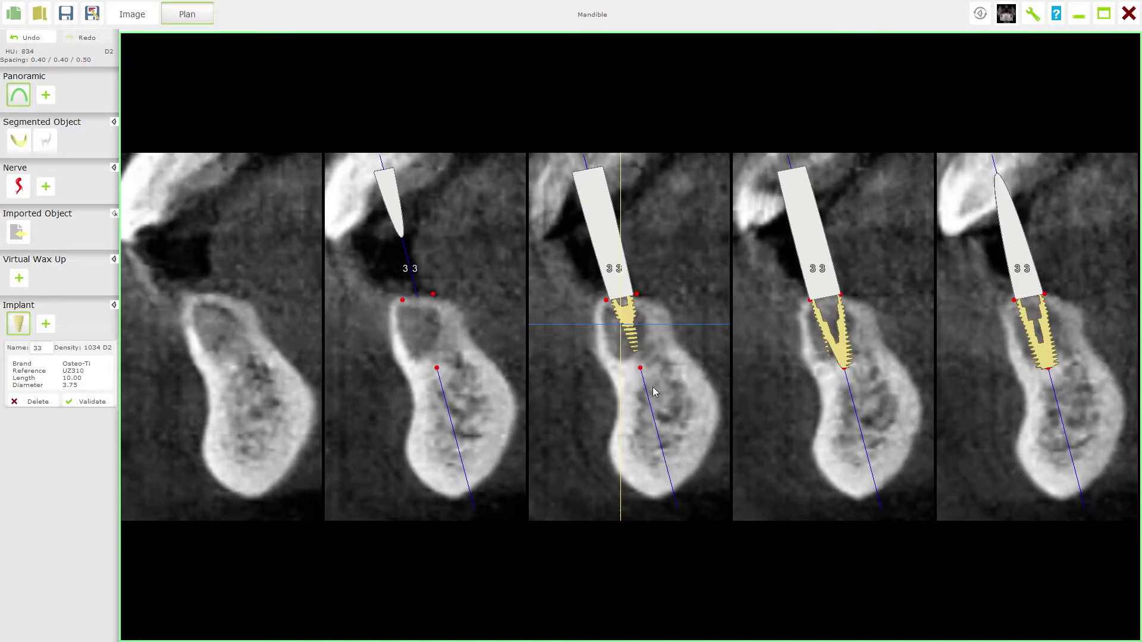
- Adjust the implant's tilt slightly and shift it sideways within the ridge in the enlarged cross-sections
{"action": "left_click_drag", "start_coordinate": [646, 393], "coordinate": [648, 394]}
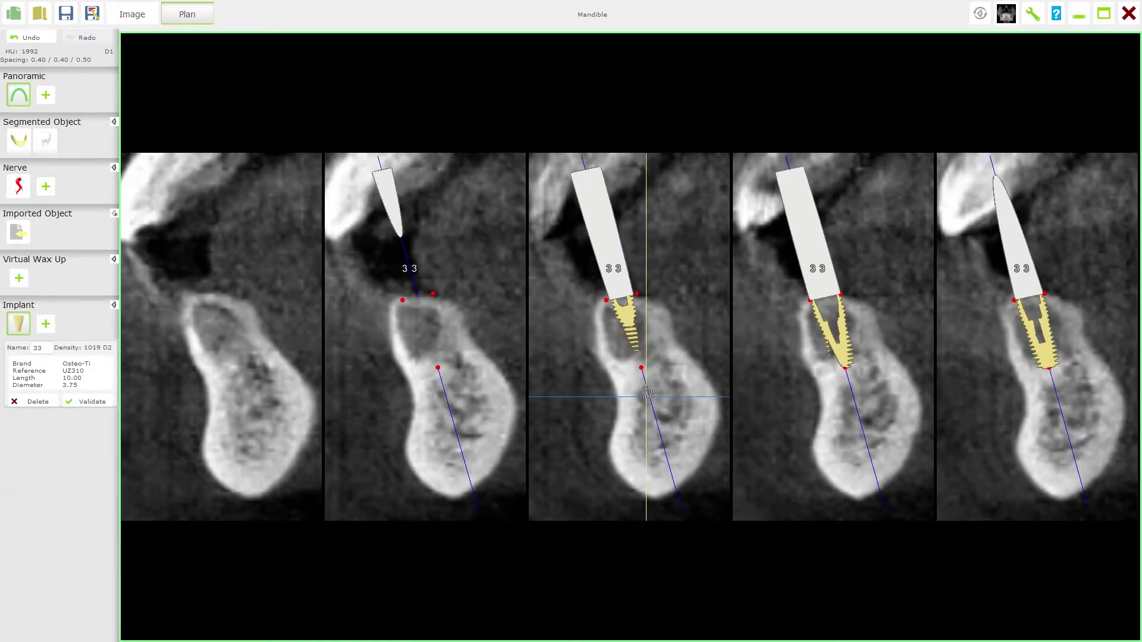
{"action": "left_click", "coordinate": [628, 324]}
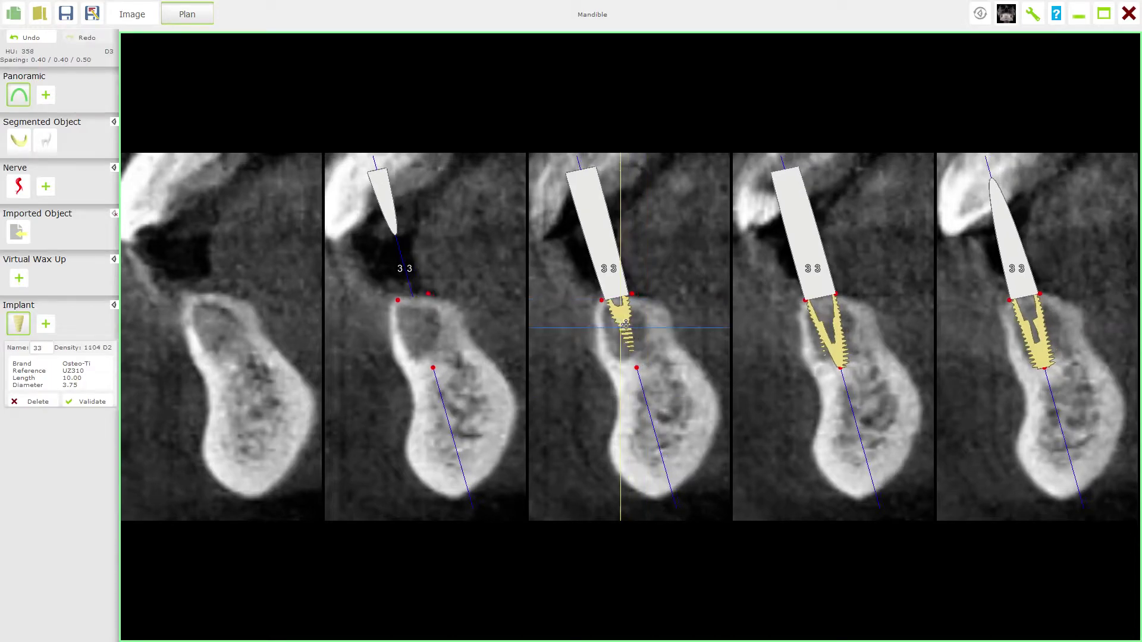
{"action": "left_click_drag", "start_coordinate": [629, 324], "coordinate": [631, 324]}
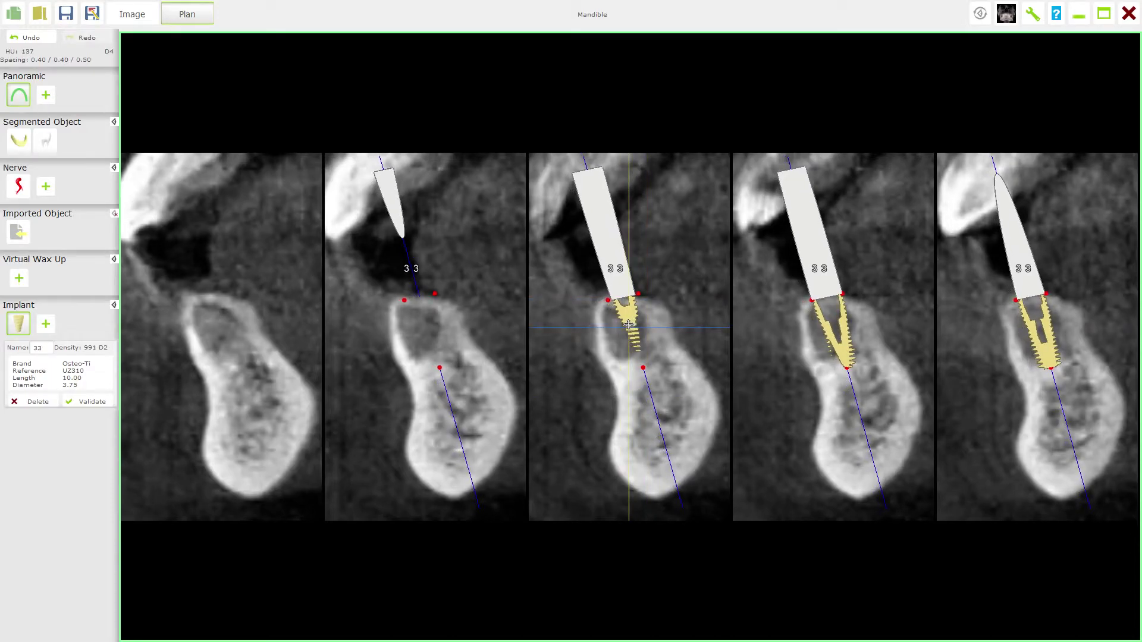
- Lengthen the implant from its apex to 12 mm (UZ312) and on to 15 mm (UZ315) in the cross-sections
{"action": "left_click", "coordinate": [642, 365]}
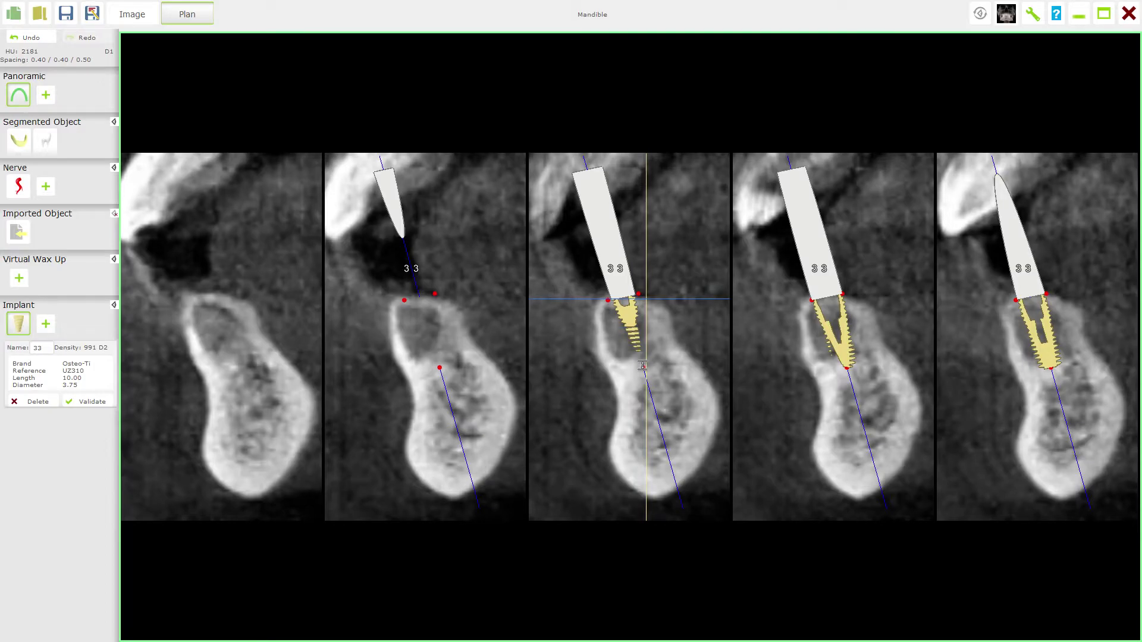
{"action": "left_click", "coordinate": [644, 369]}
{"action": "left_click_drag", "start_coordinate": [646, 371], "coordinate": [650, 387]}
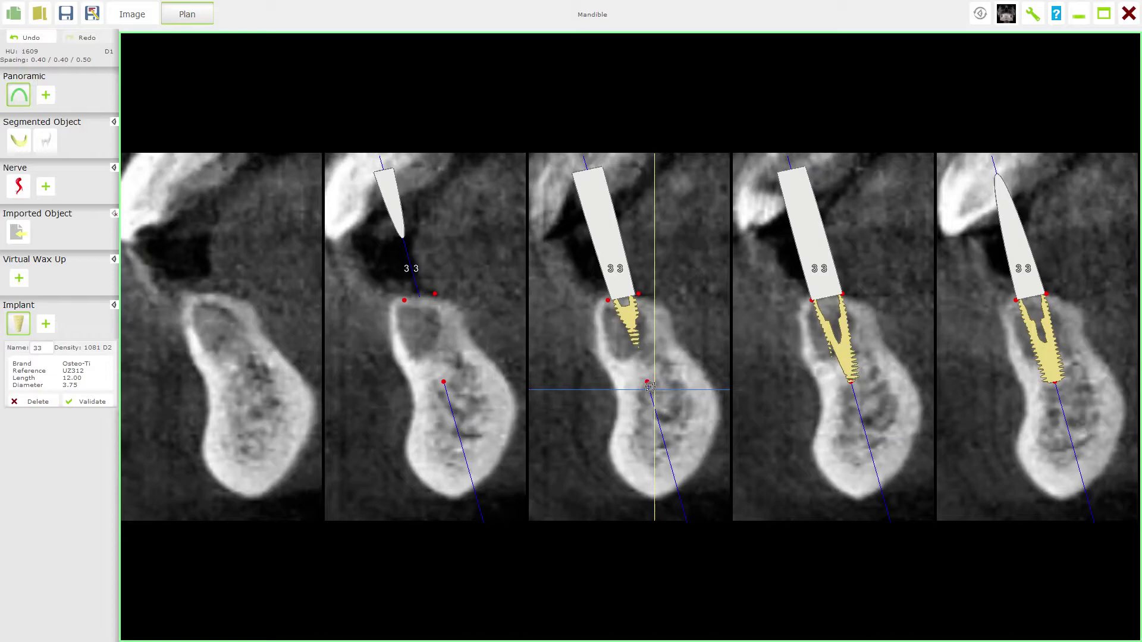
{"action": "left_click_drag", "start_coordinate": [650, 387], "coordinate": [662, 415]}
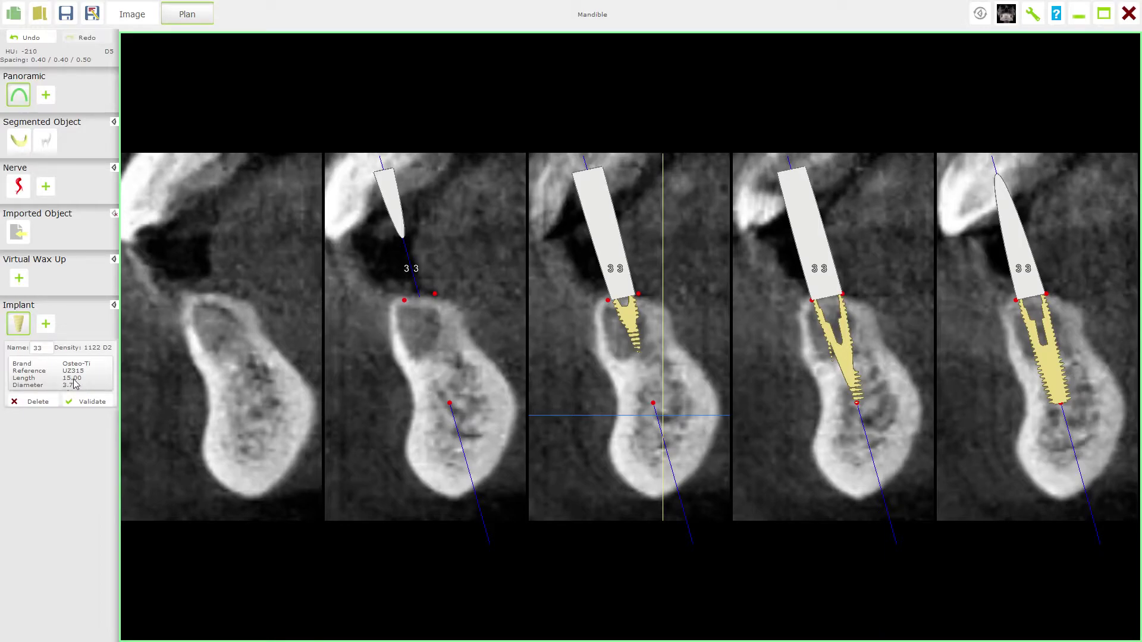
- Try widening the implant to a 4.50 mm diameter (UZ415) from its collar, and undo the change
{"action": "left_click", "coordinate": [607, 301]}
{"action": "left_click_drag", "start_coordinate": [618, 298], "coordinate": [631, 297]}
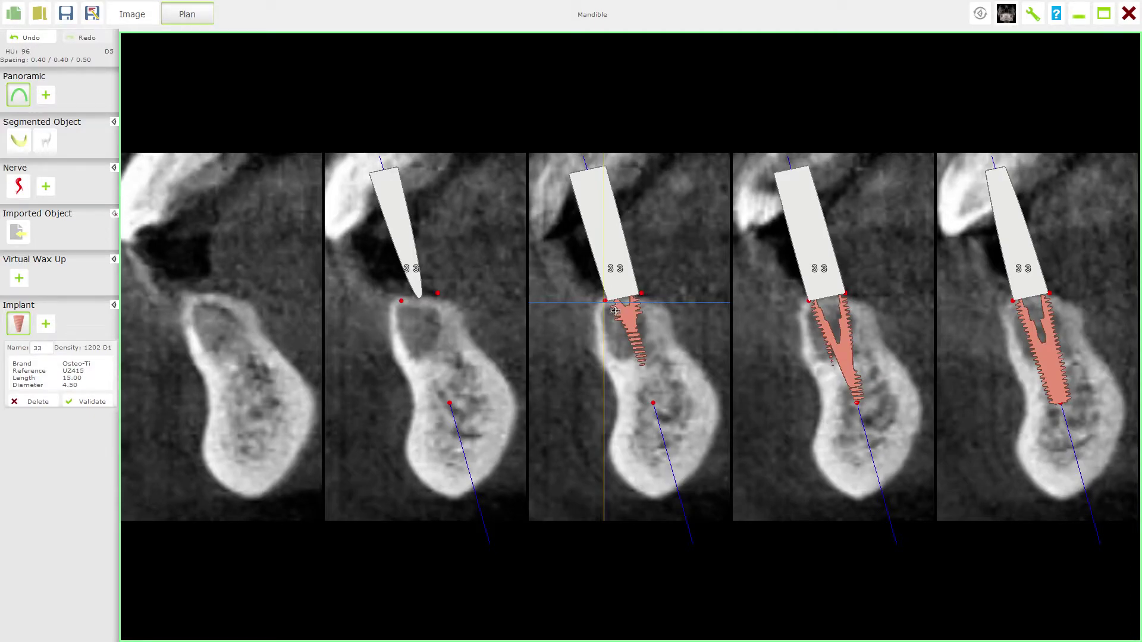
{"action": "key", "text": "ctrl+z"}
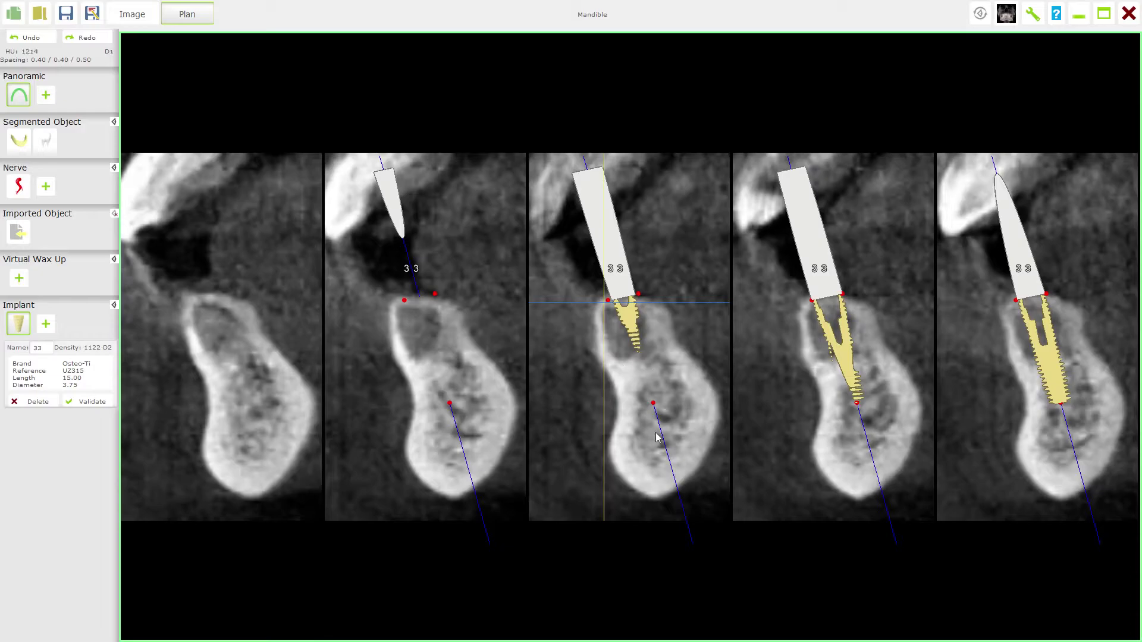
- Try tilting the implant nearly upright in the cross-sections, inspect it against the outer bone surface in 3D, and undo the tilt
{"action": "left_click_drag", "start_coordinate": [670, 460], "coordinate": [619, 456]}
{"action": "mouse_move", "coordinate": [627, 322]}
{"action": "left_mouse_down"}
{"action": "mouse_move", "coordinate": [617, 320]}
{"action": "mouse_move", "coordinate": [627, 324]}
{"action": "left_mouse_up"}
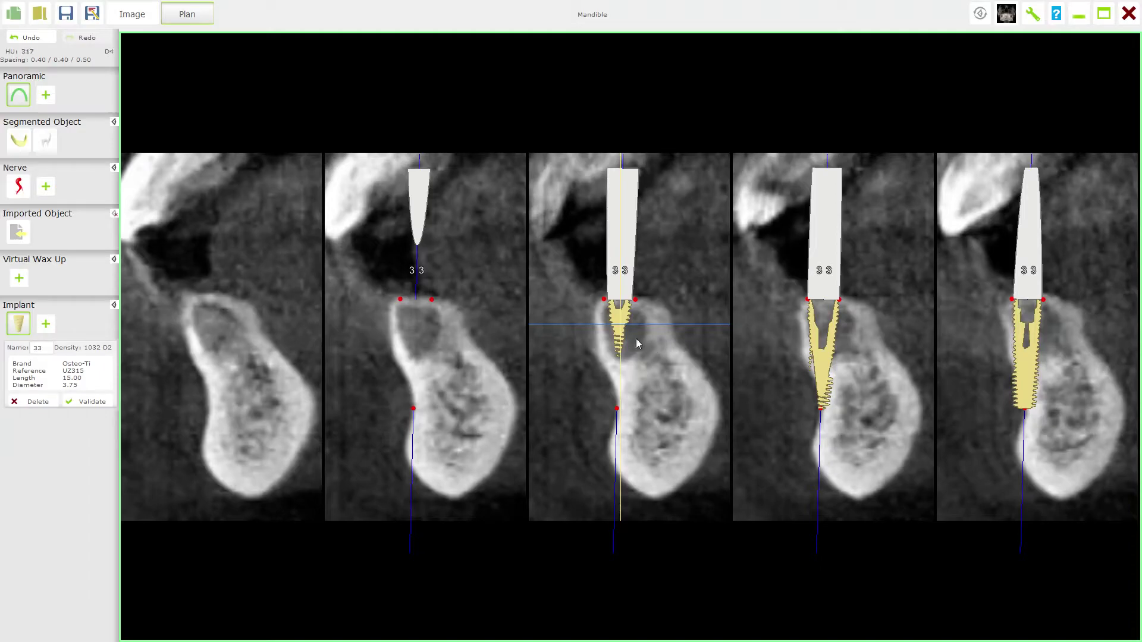
{"action": "double_click", "coordinate": [588, 384]}
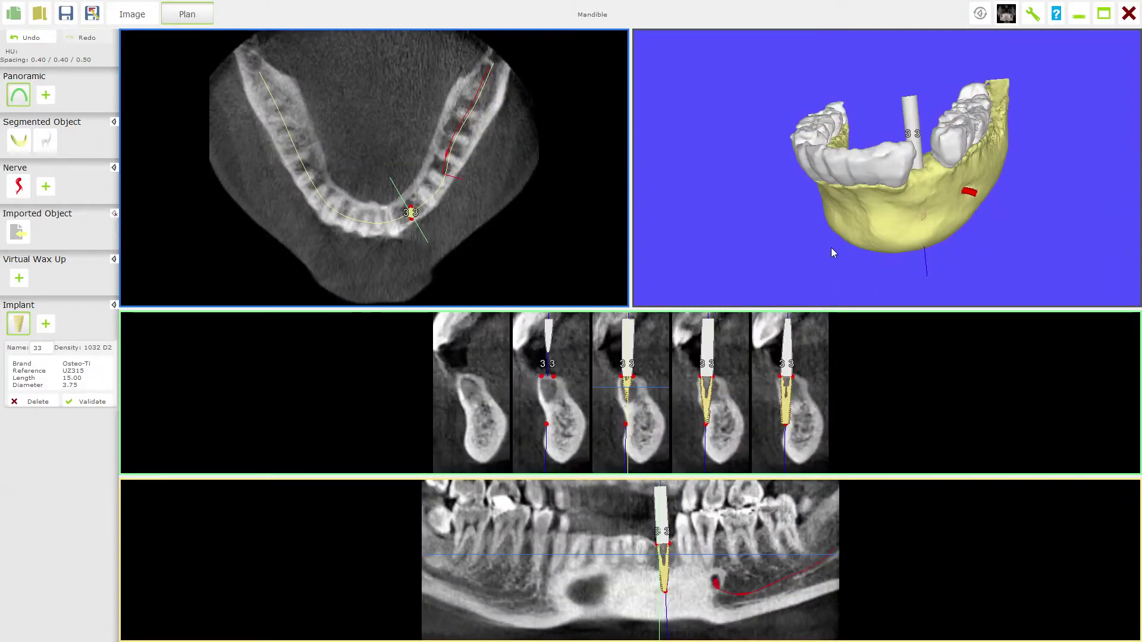
{"action": "double_click", "coordinate": [810, 237]}
{"action": "left_click_drag", "start_coordinate": [703, 368], "coordinate": [655, 394]}
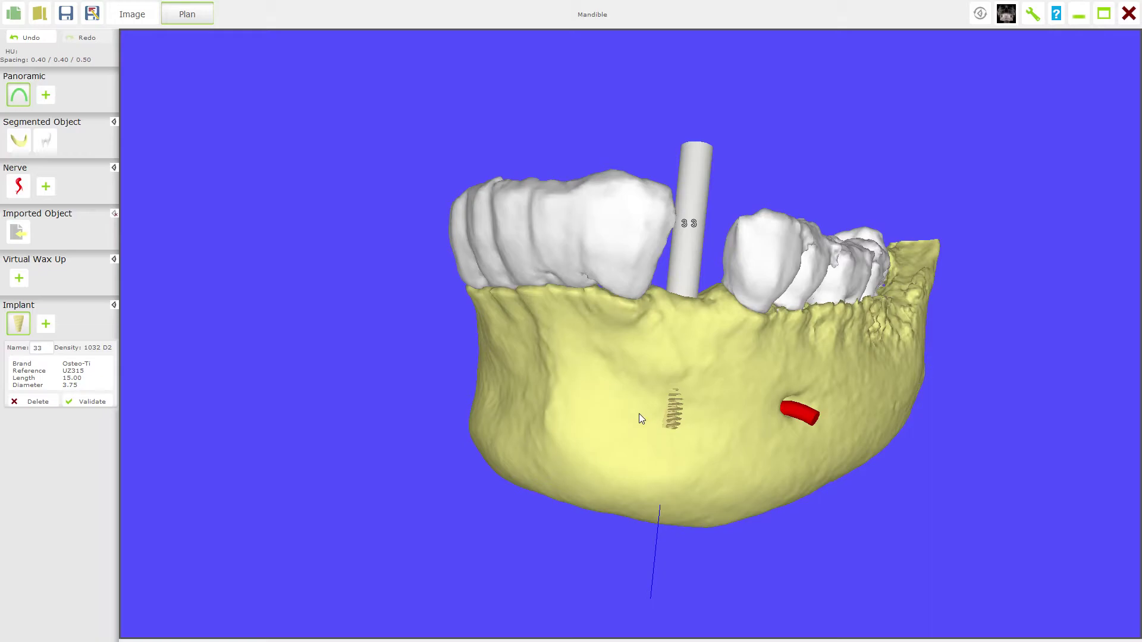
{"action": "double_click", "coordinate": [619, 436]}
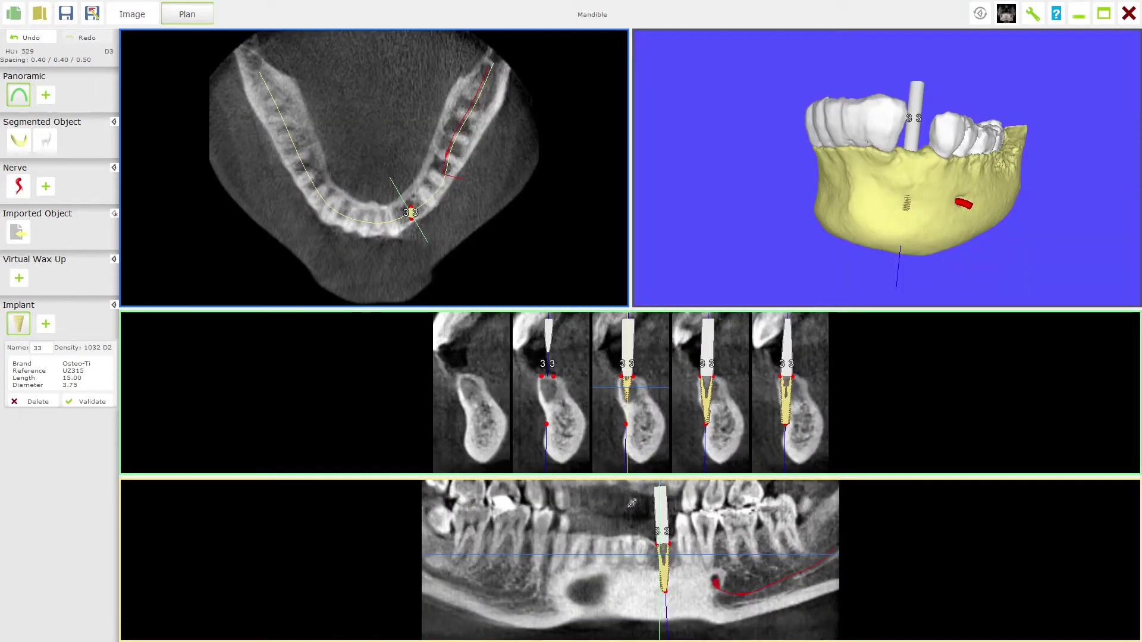
{"action": "double_click", "coordinate": [641, 400]}
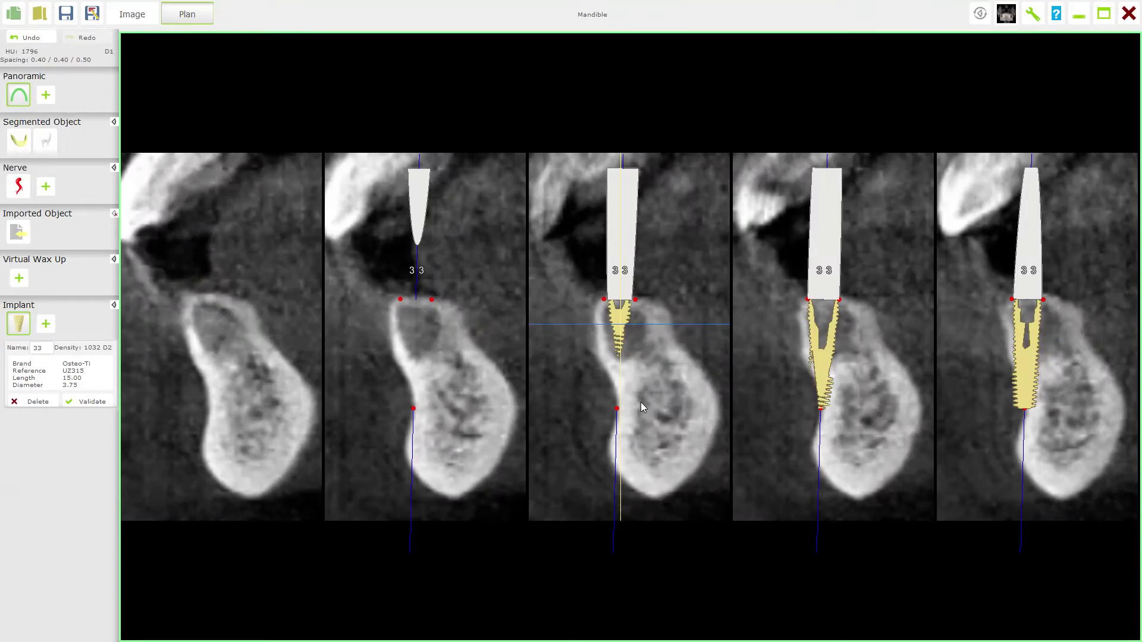
{"action": "key", "text": "ctrl+z"}
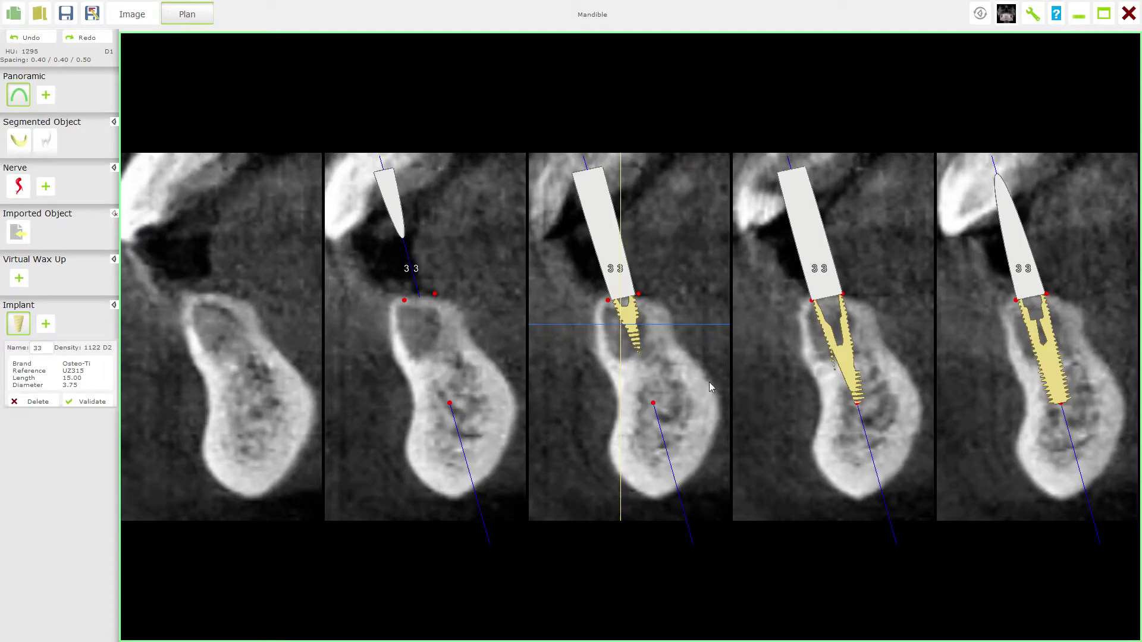
- Shift the implant slightly deeper and toward the outer side of the ridge, and check it in 3D from above and the side
{"action": "left_click_drag", "start_coordinate": [846, 358], "coordinate": [838, 361]}
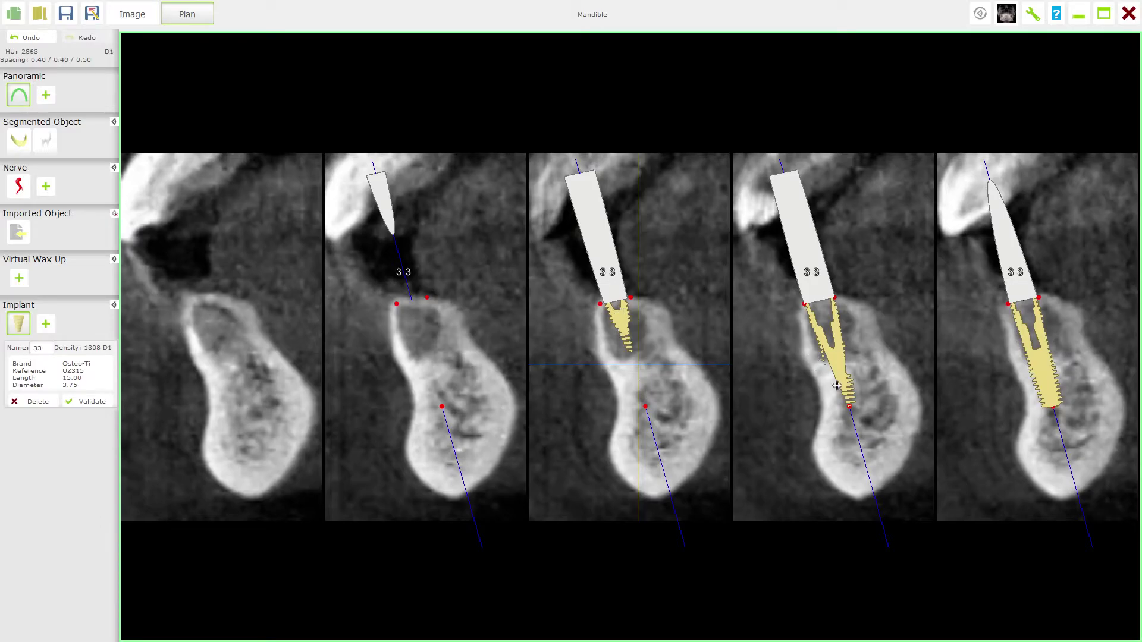
{"action": "double_click", "coordinate": [858, 454]}
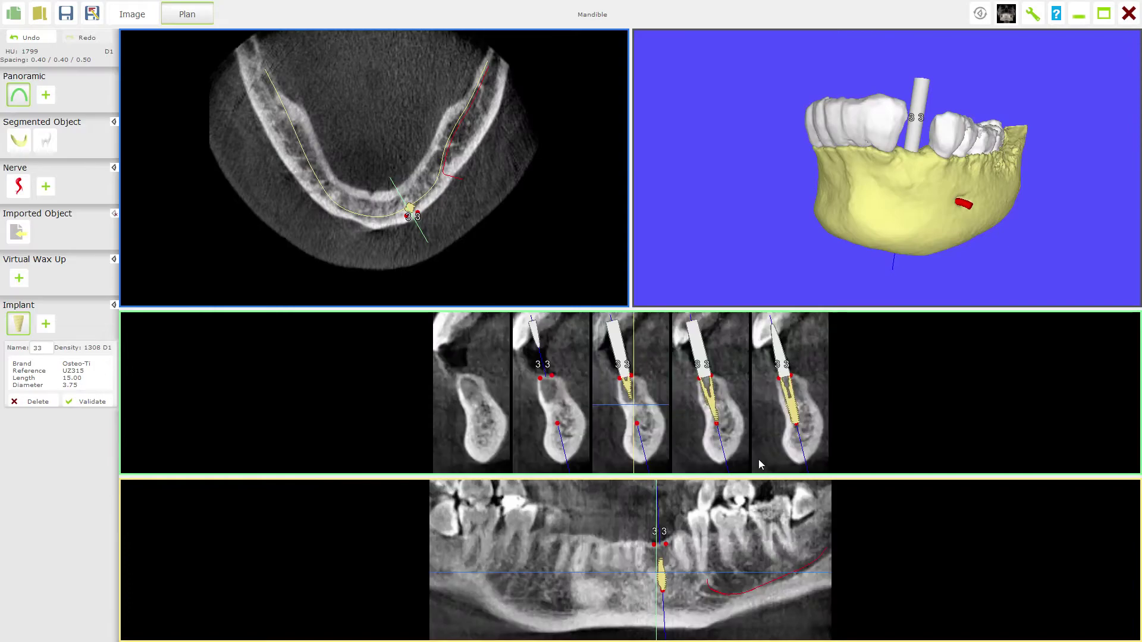
{"action": "double_click", "coordinate": [809, 264]}
{"action": "left_click_drag", "start_coordinate": [809, 264], "coordinate": [840, 325]}
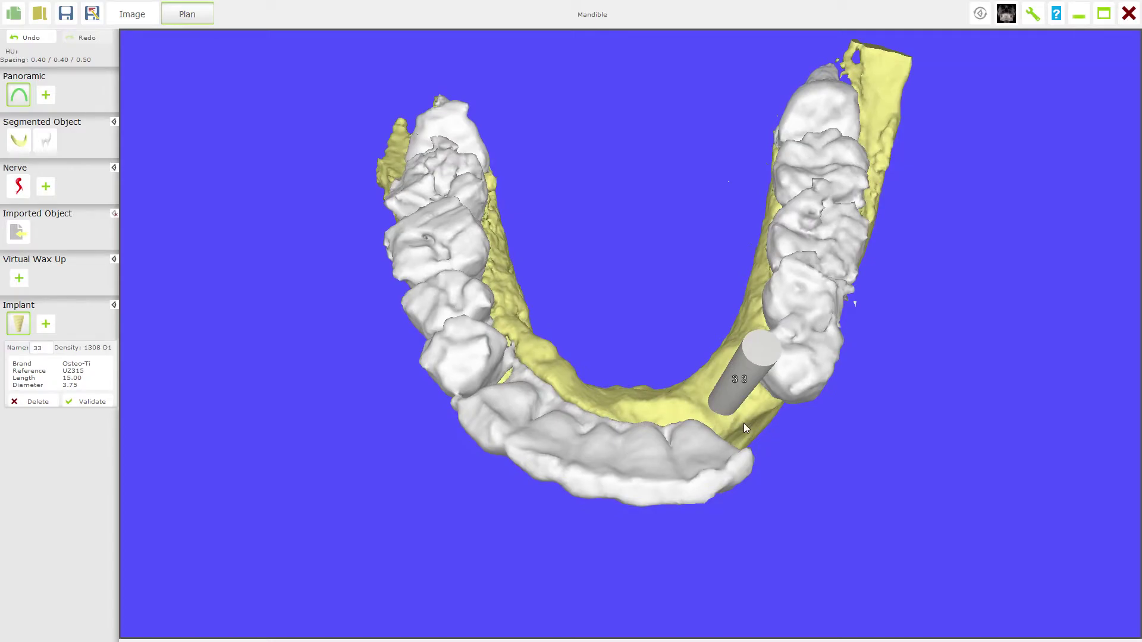
{"action": "left_click_drag", "start_coordinate": [815, 374], "coordinate": [801, 398]}
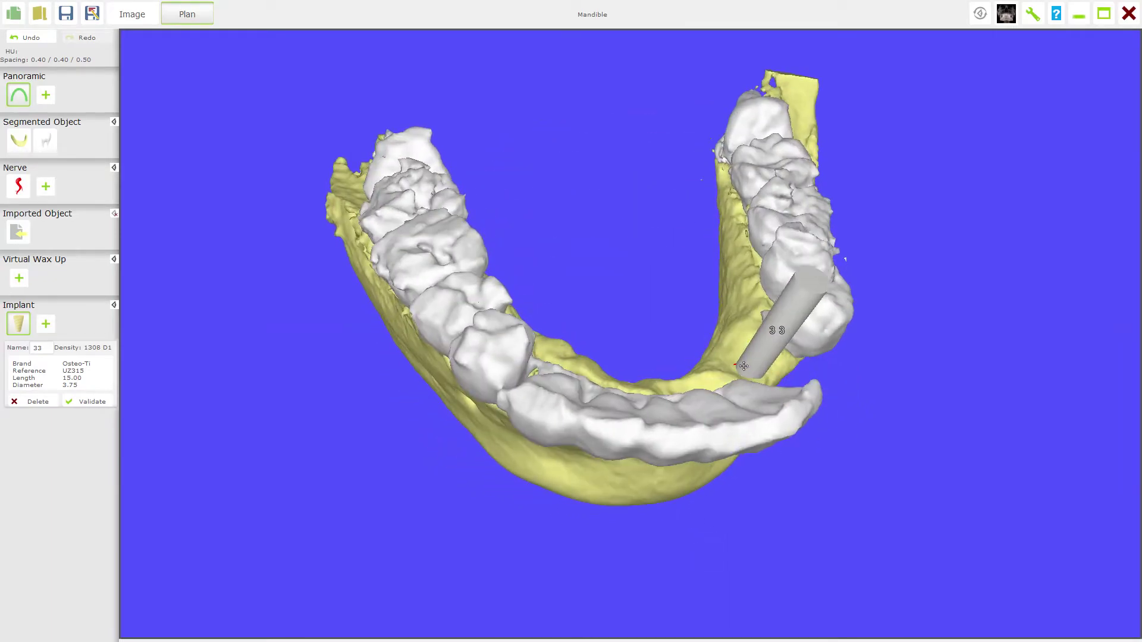
{"action": "mouse_move", "coordinate": [845, 457]}
{"action": "left_mouse_down"}
{"action": "mouse_move", "coordinate": [831, 420]}
{"action": "mouse_move", "coordinate": [832, 451]}
{"action": "left_mouse_up"}
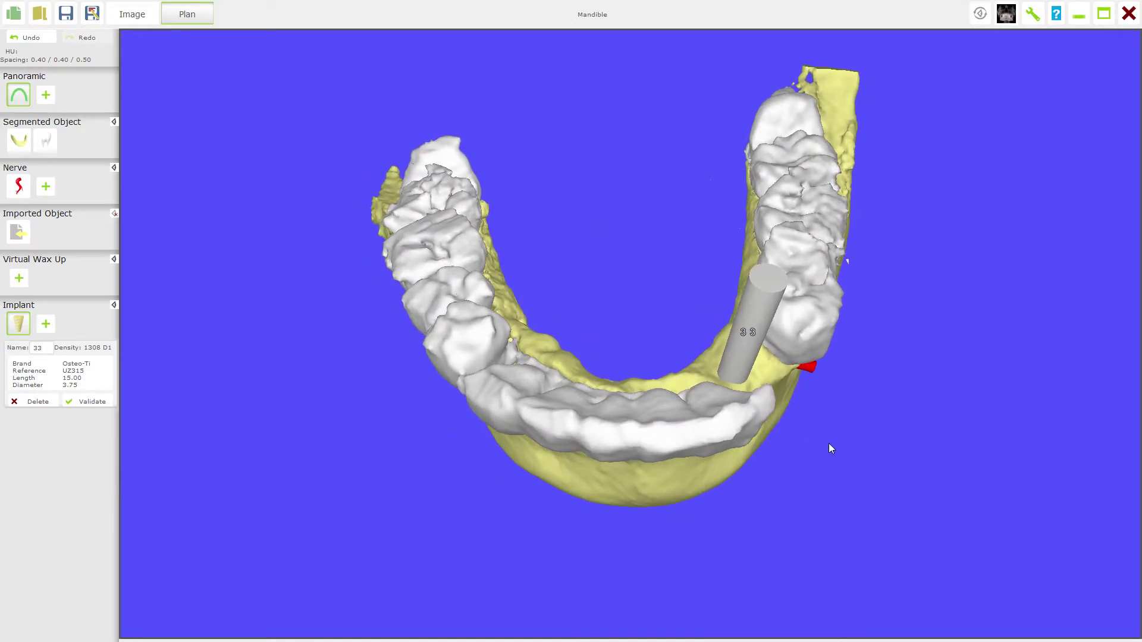
{"action": "left_click_drag", "start_coordinate": [759, 405], "coordinate": [716, 409]}
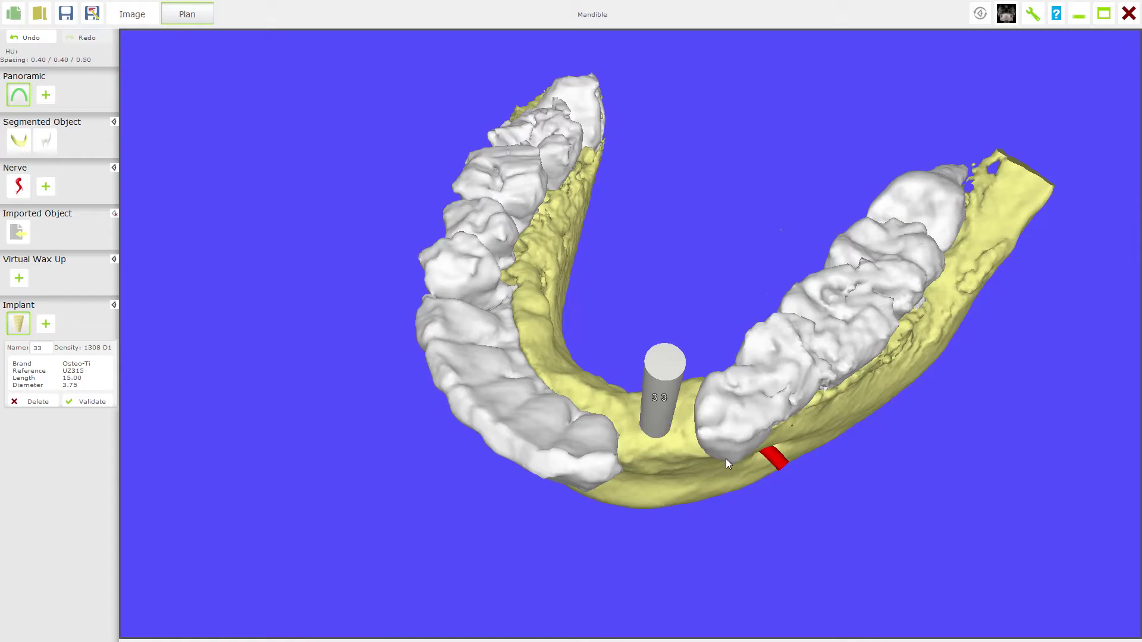
{"action": "left_click_drag", "start_coordinate": [727, 455], "coordinate": [716, 391]}
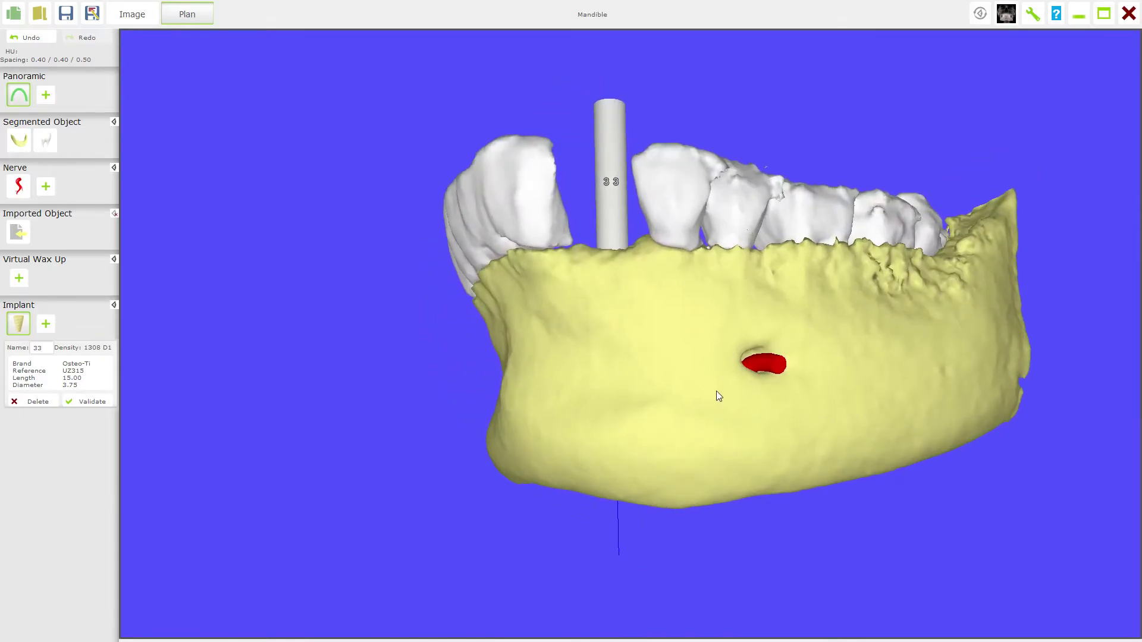
{"action": "double_click", "coordinate": [716, 396]}
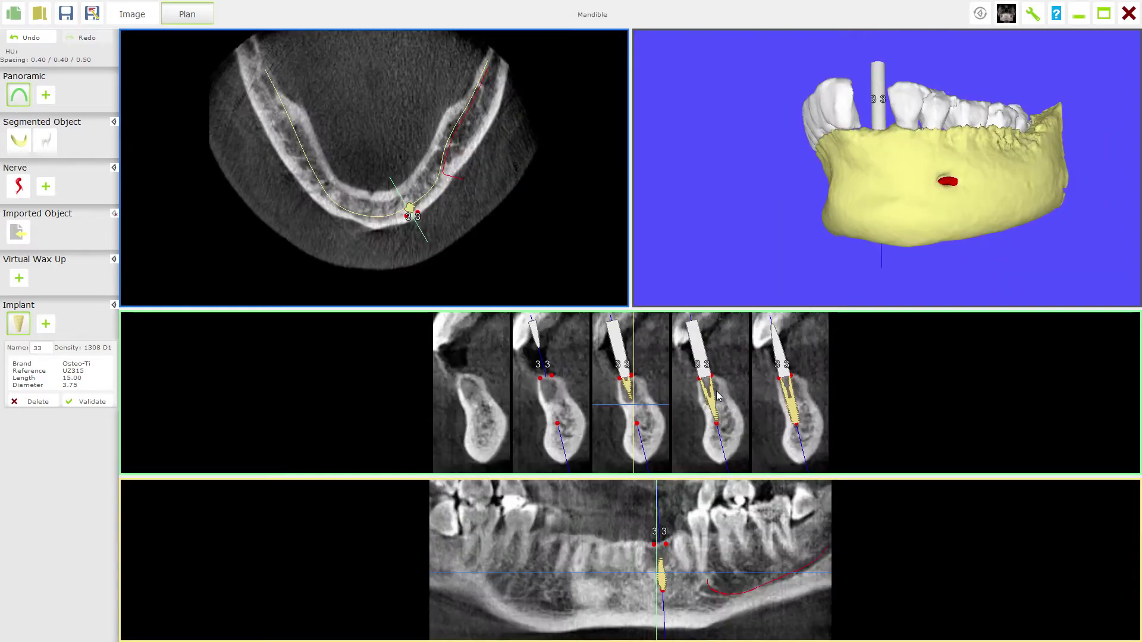
- Fine-tune the implant's tilt in the cross-sections and lean its upper end slightly toward the front teeth in the 3D view
{"action": "left_click", "coordinate": [692, 336]}
{"action": "mouse_move", "coordinate": [692, 336]}
{"action": "left_mouse_down"}
{"action": "mouse_move", "coordinate": [682, 336]}
{"action": "mouse_move", "coordinate": [692, 334]}
{"action": "left_mouse_up"}
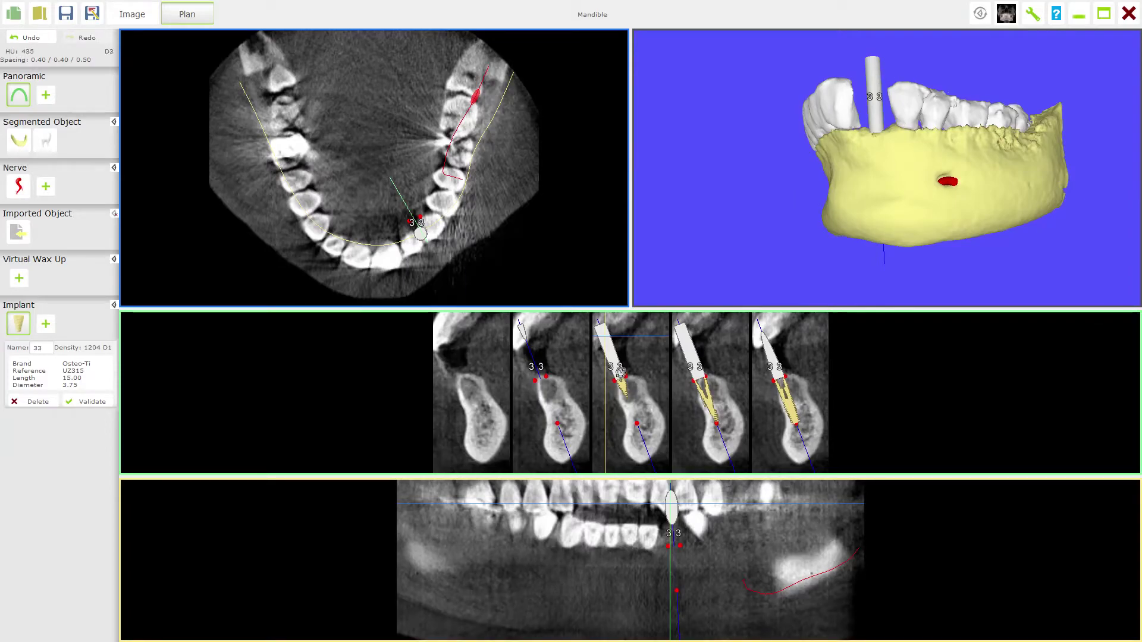
{"action": "left_click", "coordinate": [620, 375]}
{"action": "mouse_move", "coordinate": [620, 373]}
{"action": "left_mouse_down"}
{"action": "mouse_move", "coordinate": [602, 376]}
{"action": "mouse_move", "coordinate": [623, 368]}
{"action": "left_mouse_up"}
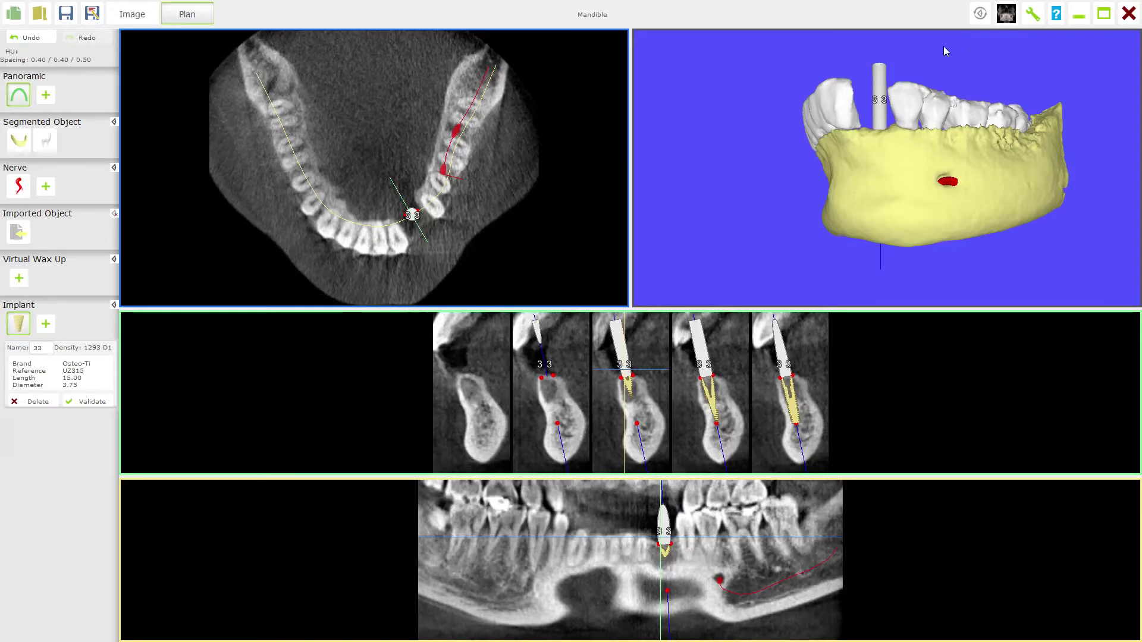
{"action": "left_click_drag", "start_coordinate": [870, 66], "coordinate": [869, 65]}
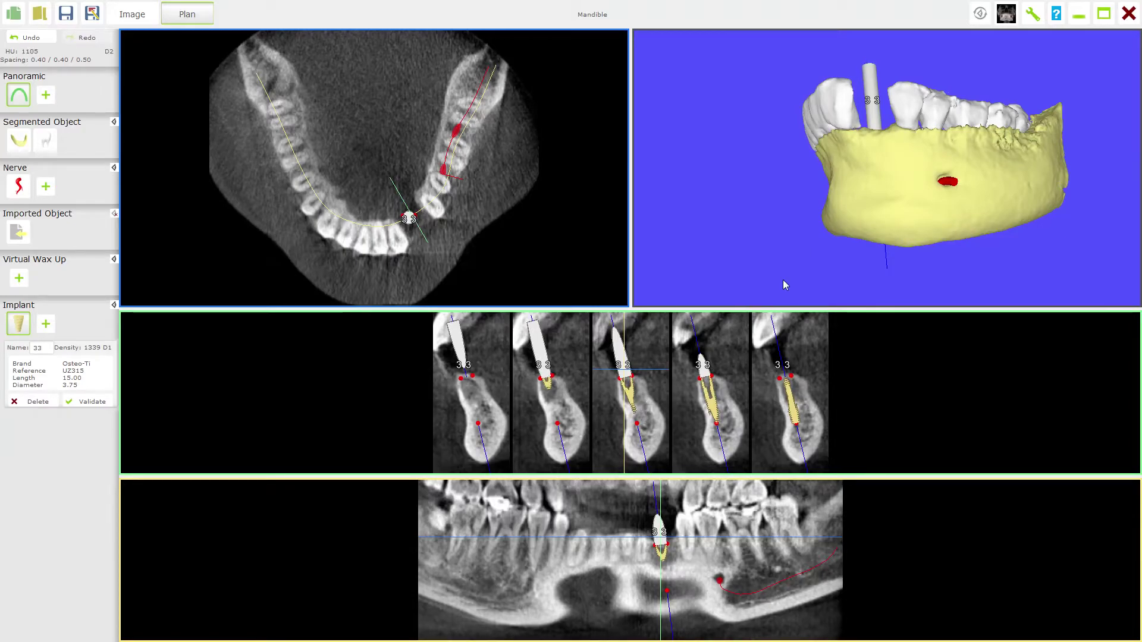
- Hide the lower jawbone temporarily to examine the implant beside the nerve and teeth in the enlarged 3D view
{"action": "double_click", "coordinate": [843, 242]}
{"action": "left_click_drag", "start_coordinate": [783, 280], "coordinate": [860, 321]}
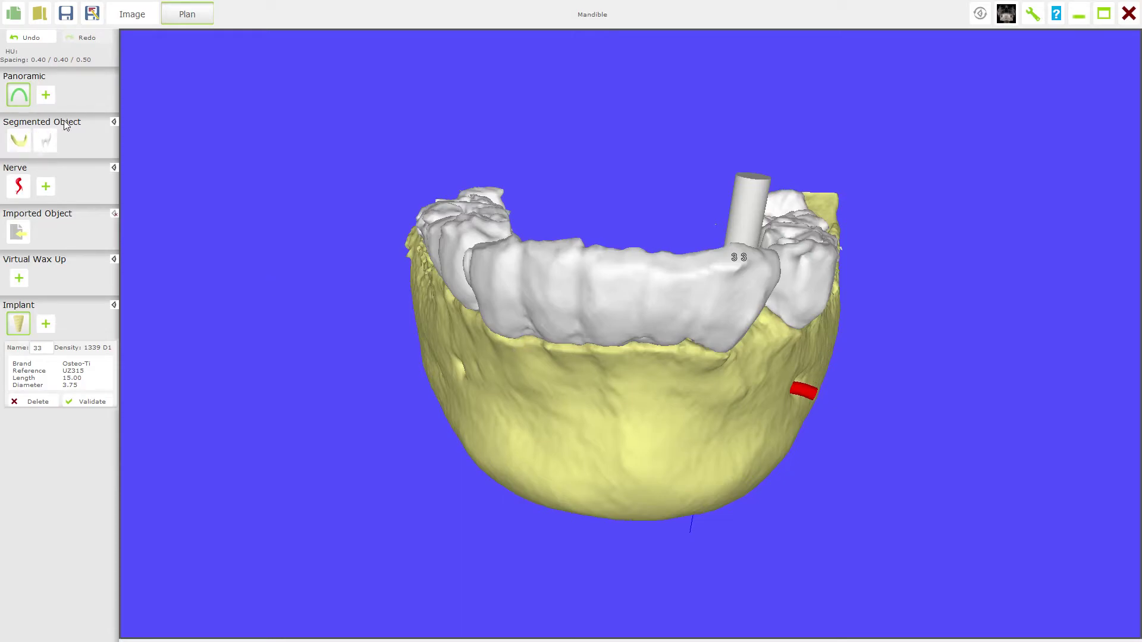
{"action": "left_click", "coordinate": [19, 141]}
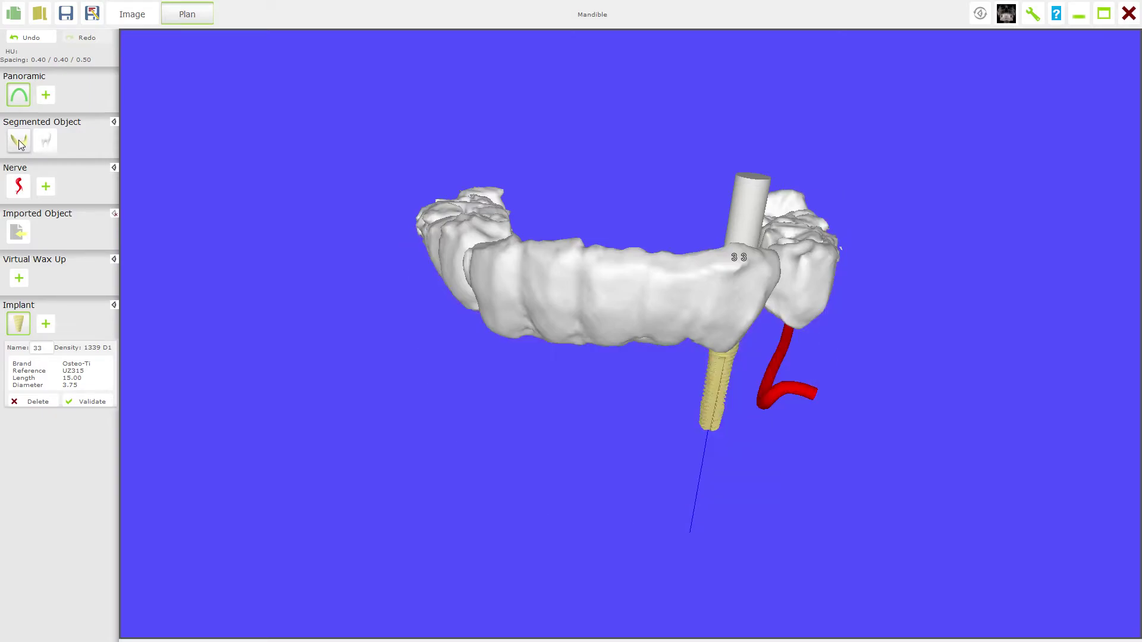
{"action": "left_click_drag", "start_coordinate": [188, 278], "coordinate": [42, 196]}
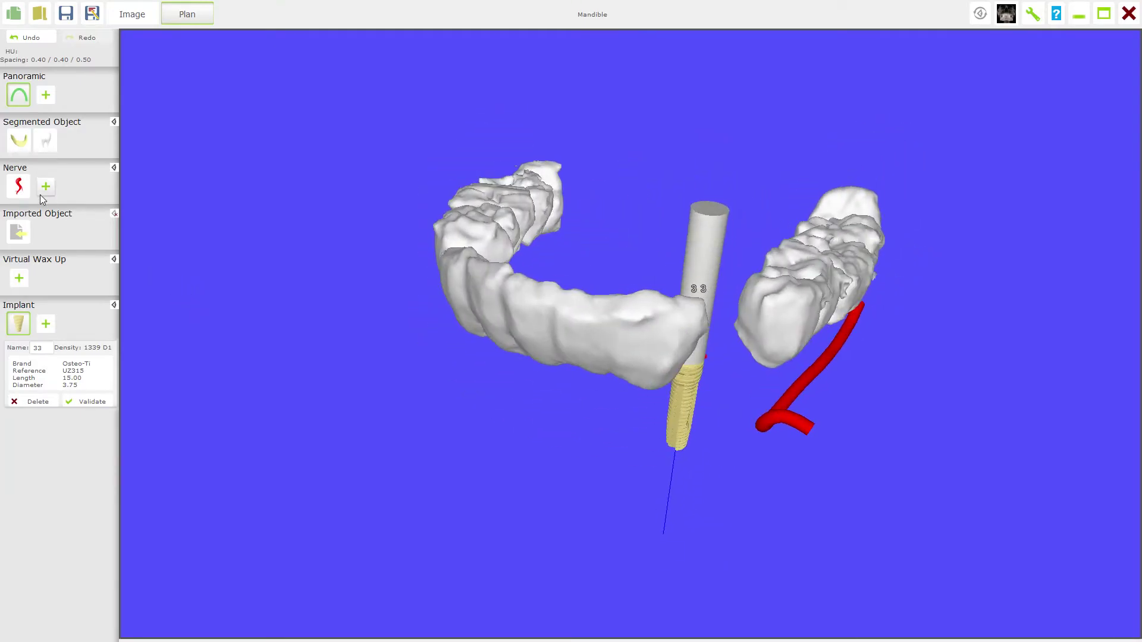
{"action": "left_click", "coordinate": [26, 141]}
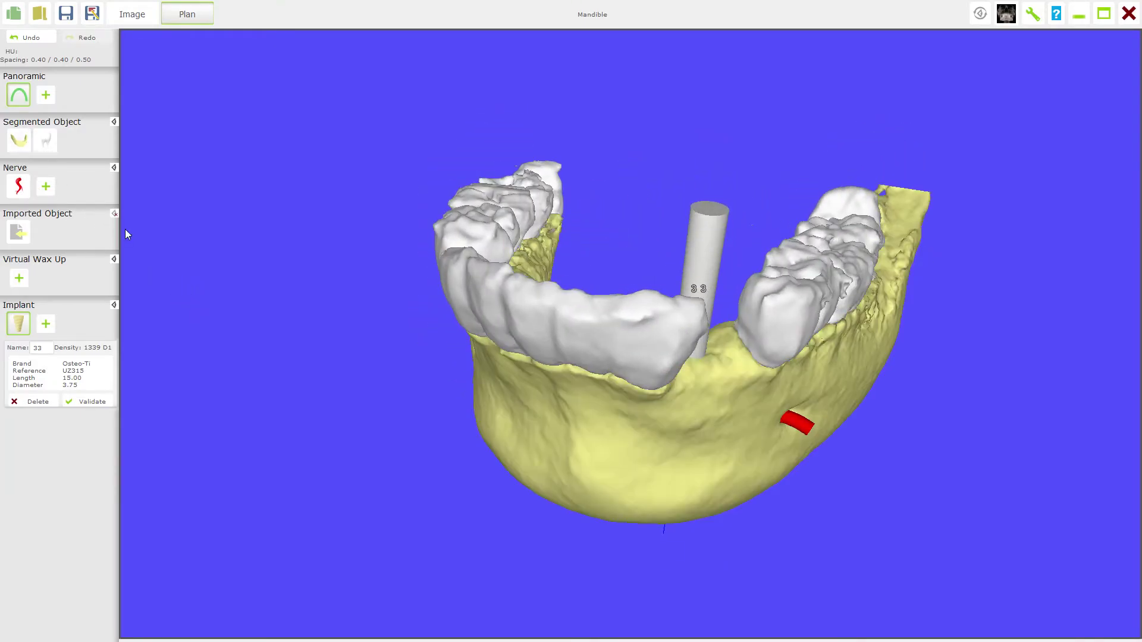
- Tilt the implant slightly toward the back teeth in the enlarged 3D view and check its angulation from several directions
{"action": "left_click_drag", "start_coordinate": [265, 273], "coordinate": [239, 266]}
{"action": "left_click_drag", "start_coordinate": [597, 186], "coordinate": [612, 187]}
{"action": "mouse_move", "coordinate": [486, 247]}
{"action": "left_mouse_down"}
{"action": "mouse_move", "coordinate": [506, 233]}
{"action": "mouse_move", "coordinate": [526, 308]}
{"action": "mouse_move", "coordinate": [533, 251]}
{"action": "mouse_move", "coordinate": [518, 213]}
{"action": "mouse_move", "coordinate": [495, 197]}
{"action": "mouse_move", "coordinate": [475, 230]}
{"action": "left_mouse_up"}
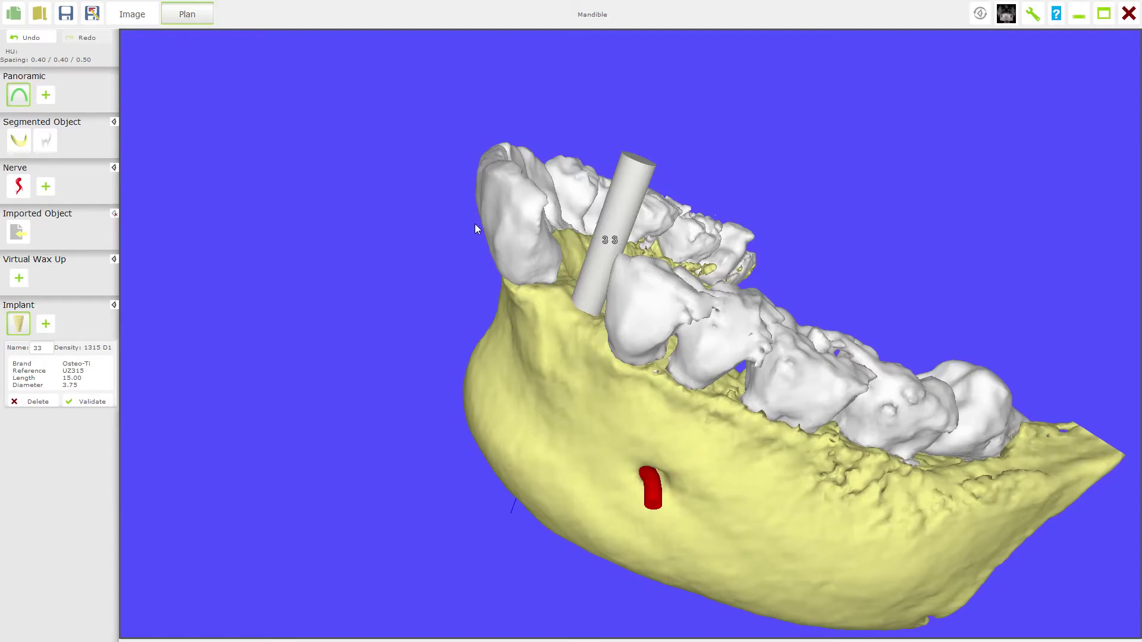
{"action": "left_click_drag", "start_coordinate": [475, 226], "coordinate": [483, 218]}
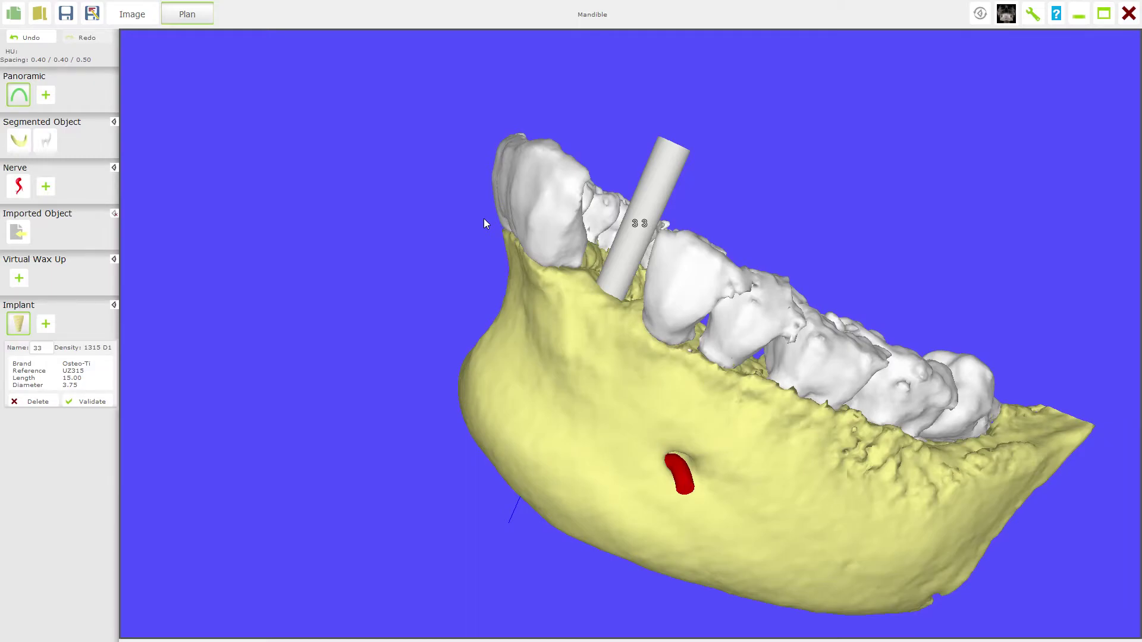
{"action": "mouse_move", "coordinate": [484, 220]}
{"action": "left_mouse_down"}
{"action": "mouse_move", "coordinate": [423, 244]}
{"action": "mouse_move", "coordinate": [373, 241]}
{"action": "mouse_move", "coordinate": [387, 221]}
{"action": "mouse_move", "coordinate": [495, 201]}
{"action": "mouse_move", "coordinate": [500, 180]}
{"action": "mouse_move", "coordinate": [487, 201]}
{"action": "left_mouse_up"}
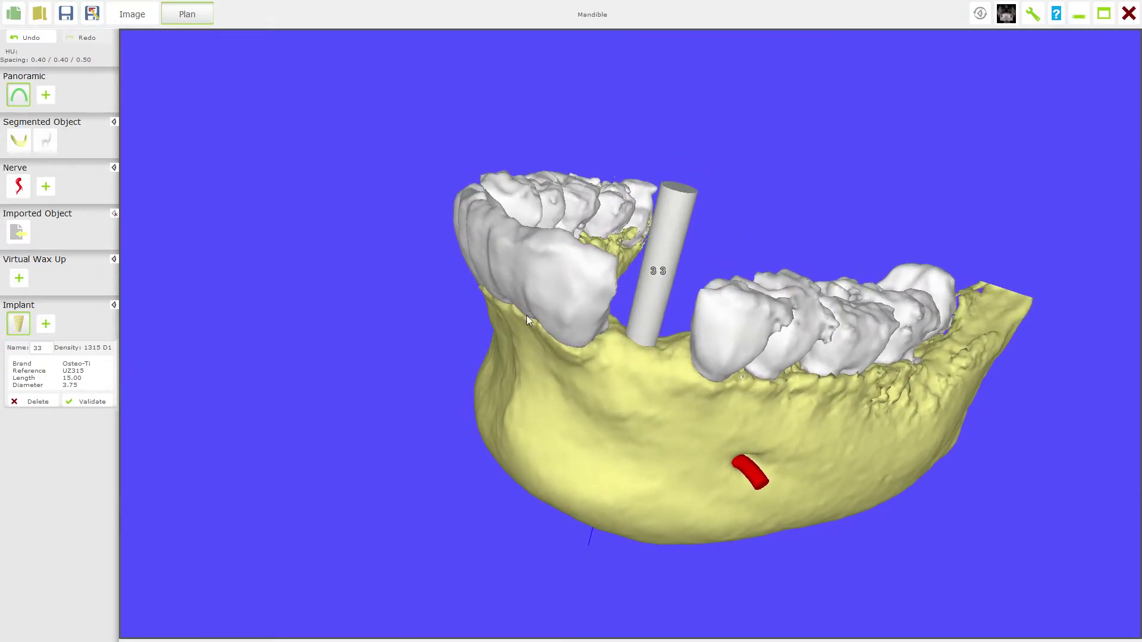
{"action": "left_click_drag", "start_coordinate": [639, 457], "coordinate": [723, 438]}
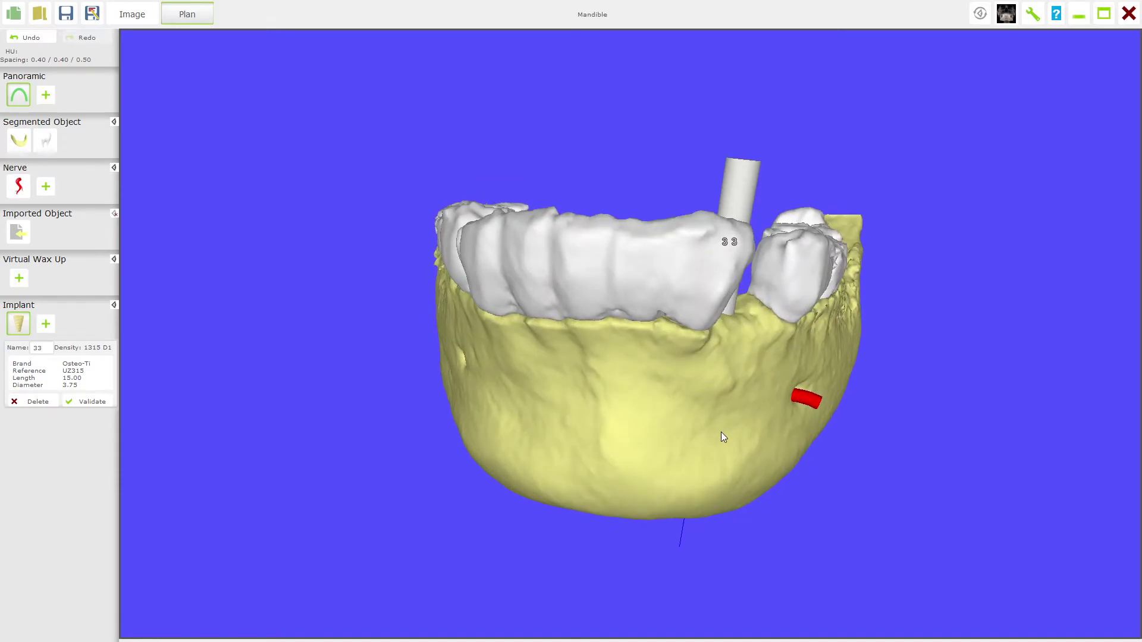
{"action": "left_click_drag", "start_coordinate": [721, 432], "coordinate": [722, 423]}
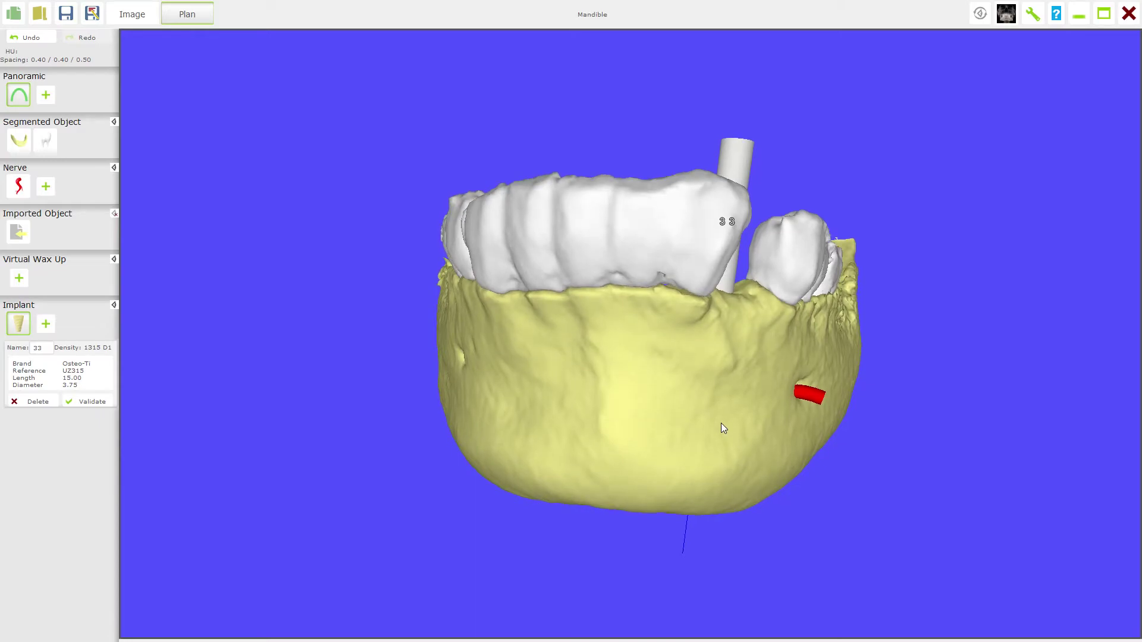
{"action": "left_click_drag", "start_coordinate": [721, 423], "coordinate": [712, 456]}
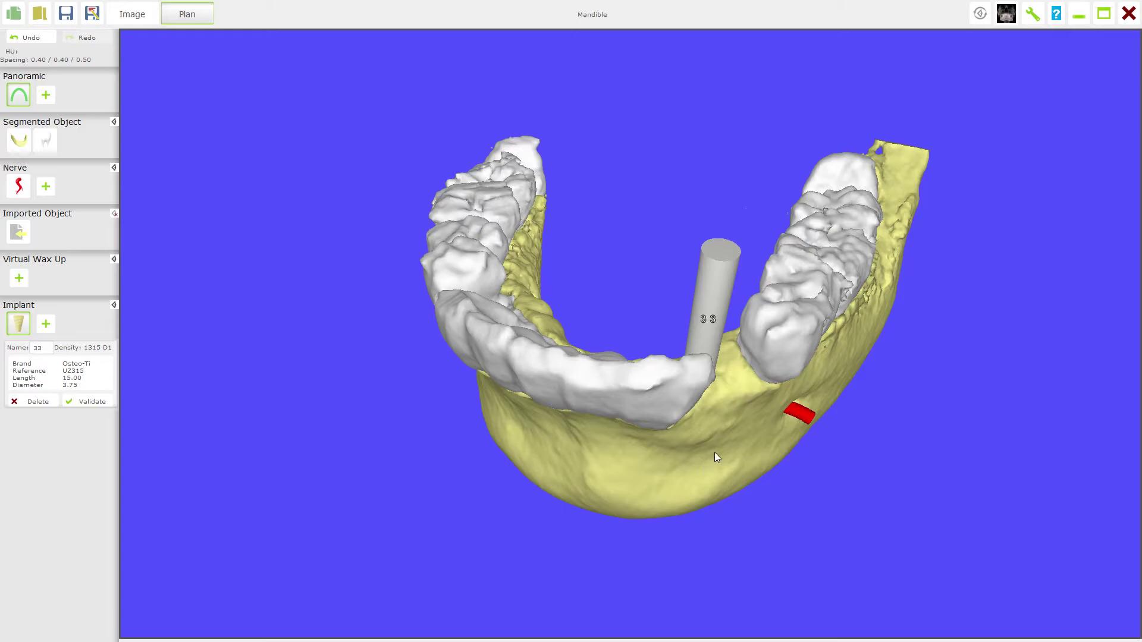
- Try tilting the implant from its upper extension and lower axis end in the 3D view, and undo the tilts
{"action": "left_click_drag", "start_coordinate": [752, 473], "coordinate": [716, 454]}
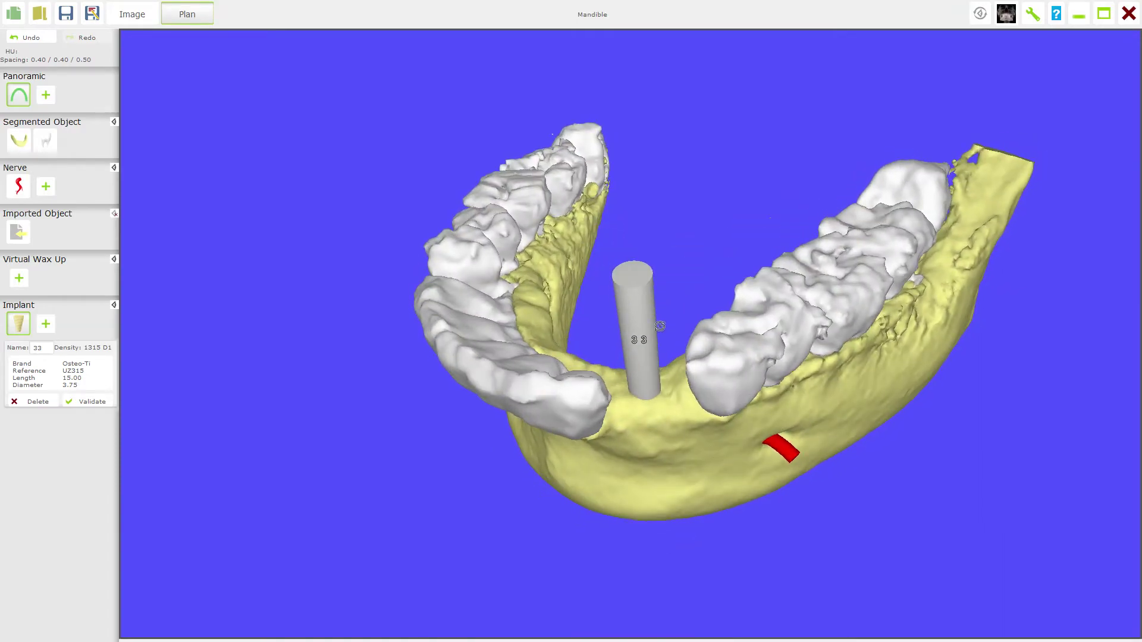
{"action": "mouse_move", "coordinate": [644, 313]}
{"action": "left_mouse_down"}
{"action": "mouse_move", "coordinate": [610, 314]}
{"action": "mouse_move", "coordinate": [663, 319]}
{"action": "left_mouse_up"}
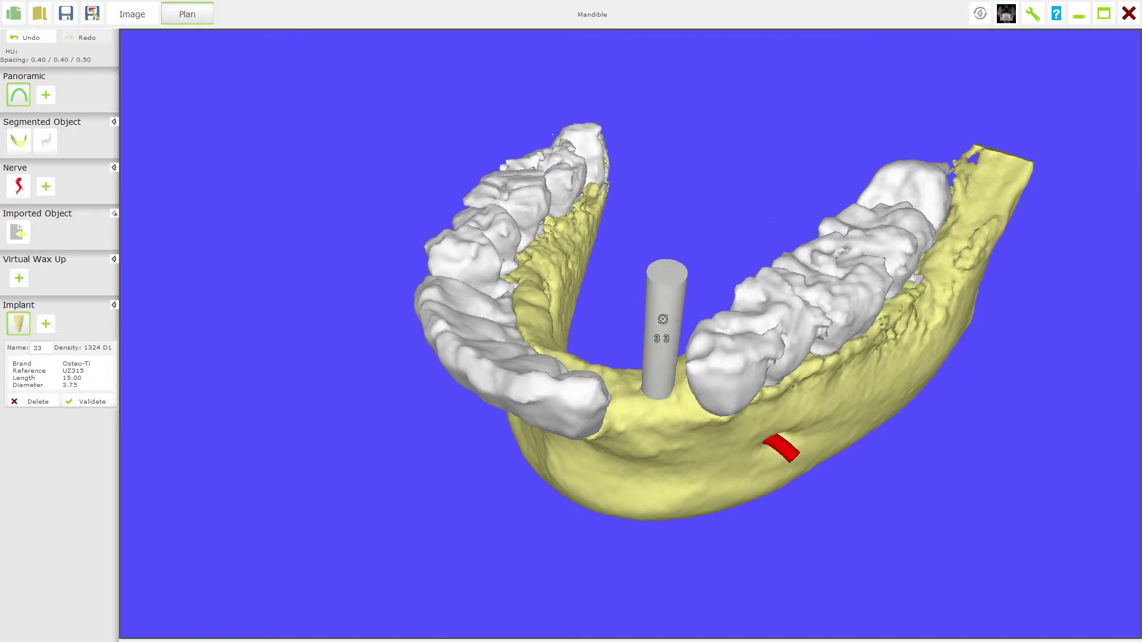
{"action": "left_click_drag", "start_coordinate": [663, 319], "coordinate": [643, 319]}
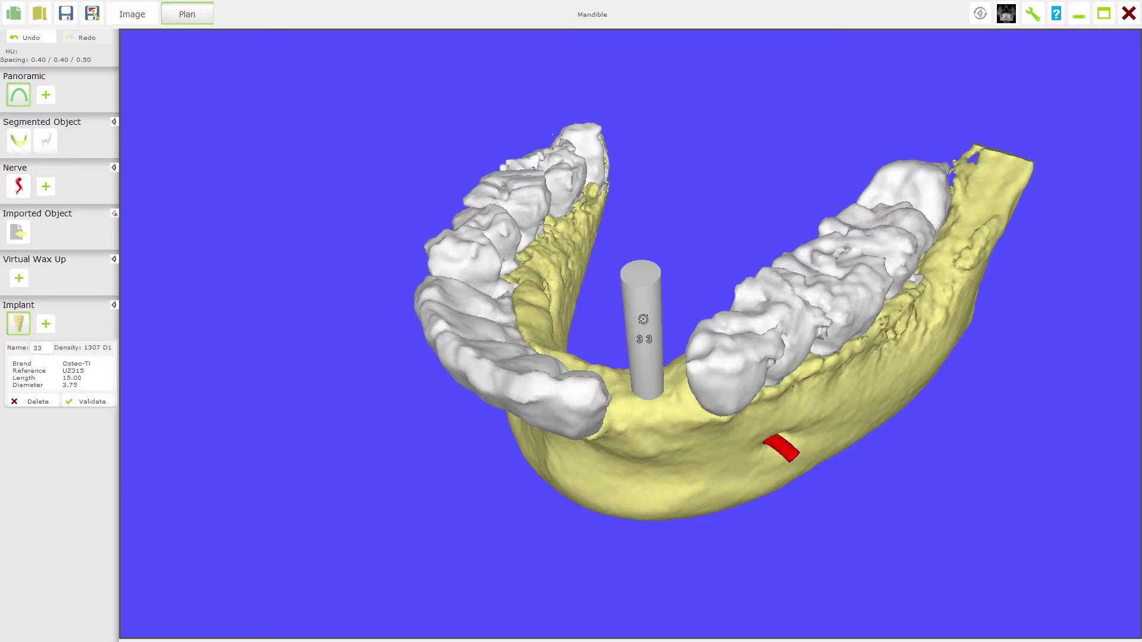
{"action": "left_click_drag", "start_coordinate": [697, 412], "coordinate": [790, 384]}
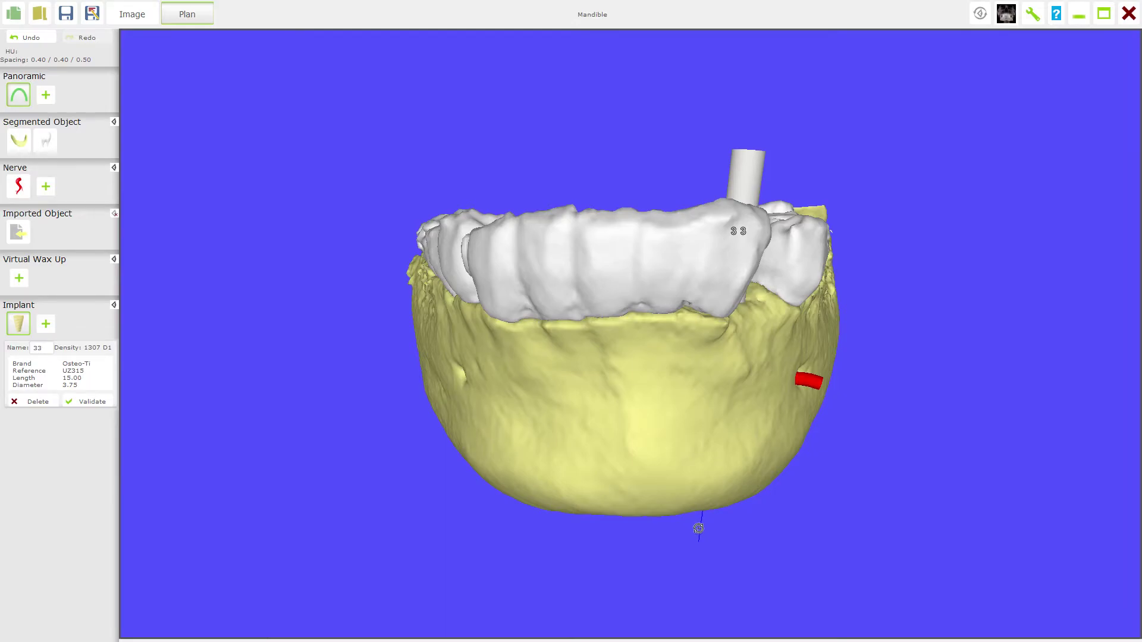
{"action": "left_click_drag", "start_coordinate": [696, 527], "coordinate": [723, 532]}
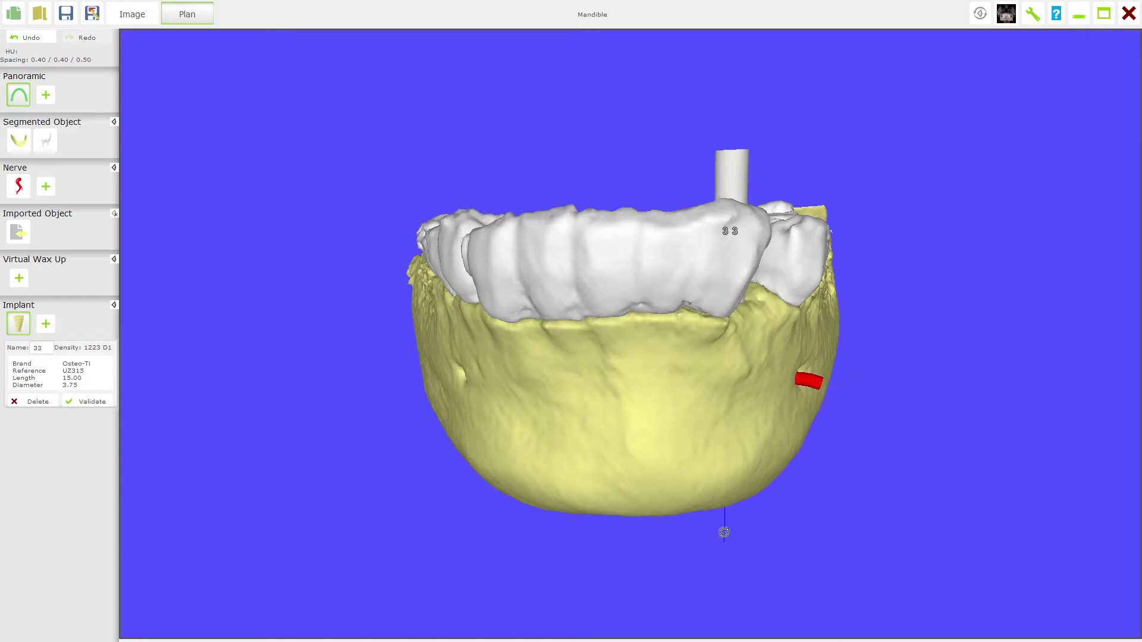
{"action": "left_click_drag", "start_coordinate": [708, 469], "coordinate": [751, 495]}
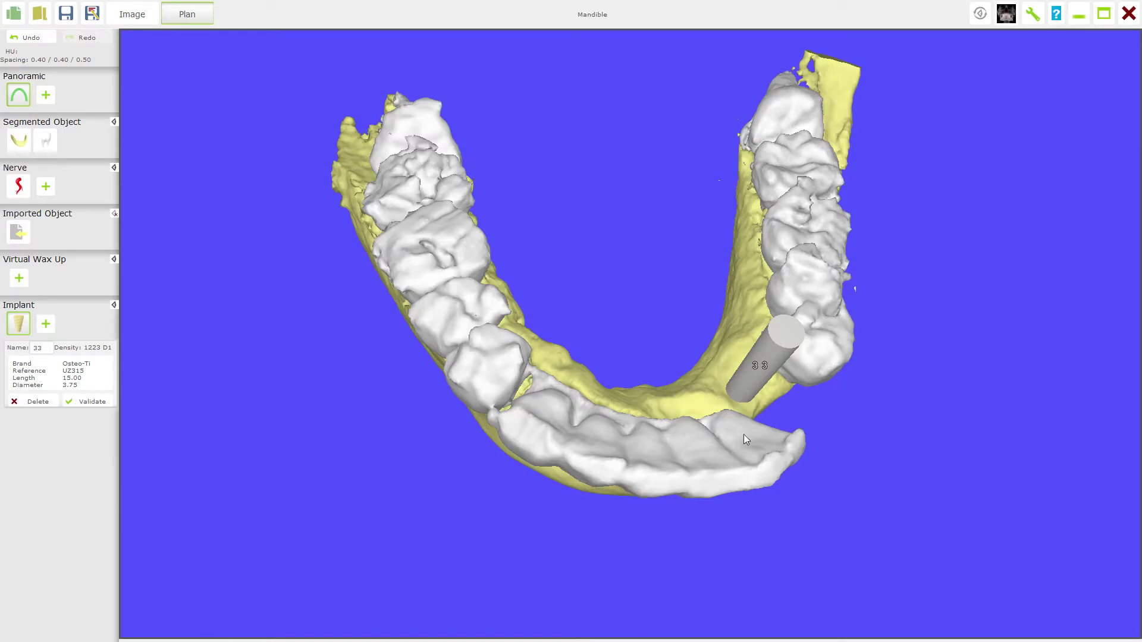
{"action": "left_click_drag", "start_coordinate": [787, 535], "coordinate": [736, 470]}
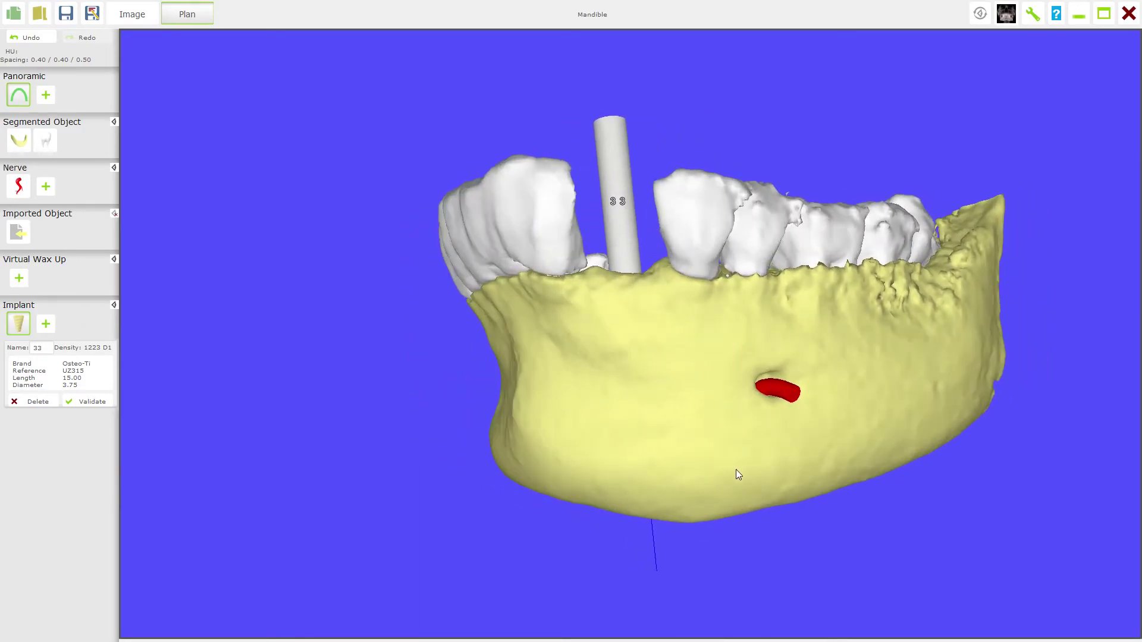
{"action": "key", "text": "ctrl+z"}
{"action": "key", "text": "ctrl+z"}
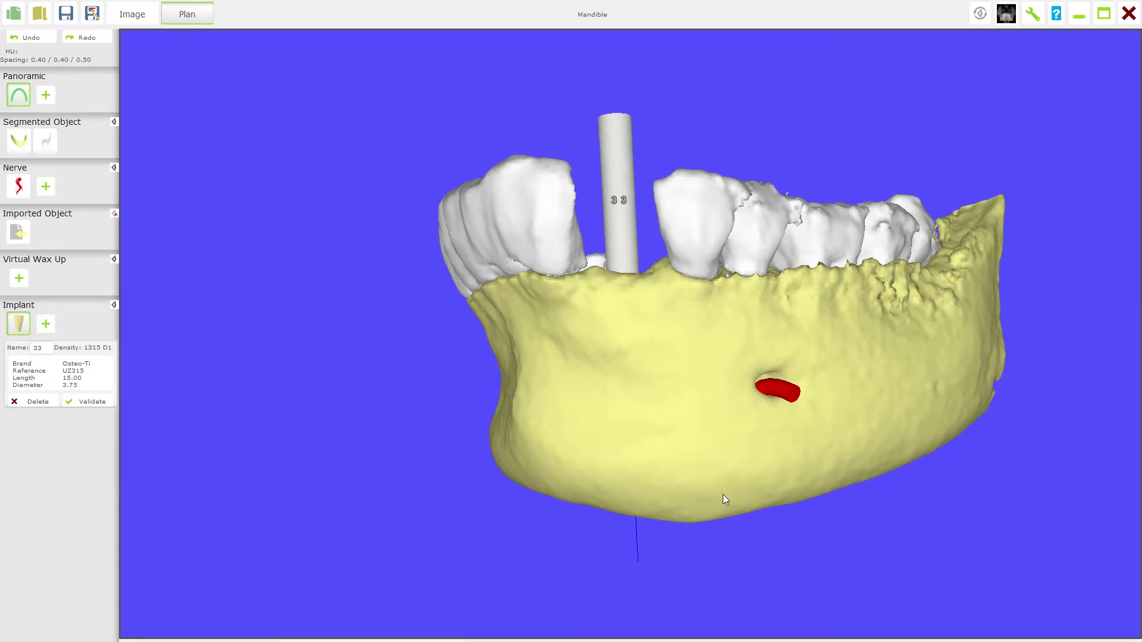
- Tilt the upper end of implant 33 slightly outward toward the neighbouring back teeth, judging it from the front of the jaw
{"action": "left_click_drag", "start_coordinate": [723, 494], "coordinate": [770, 513]}
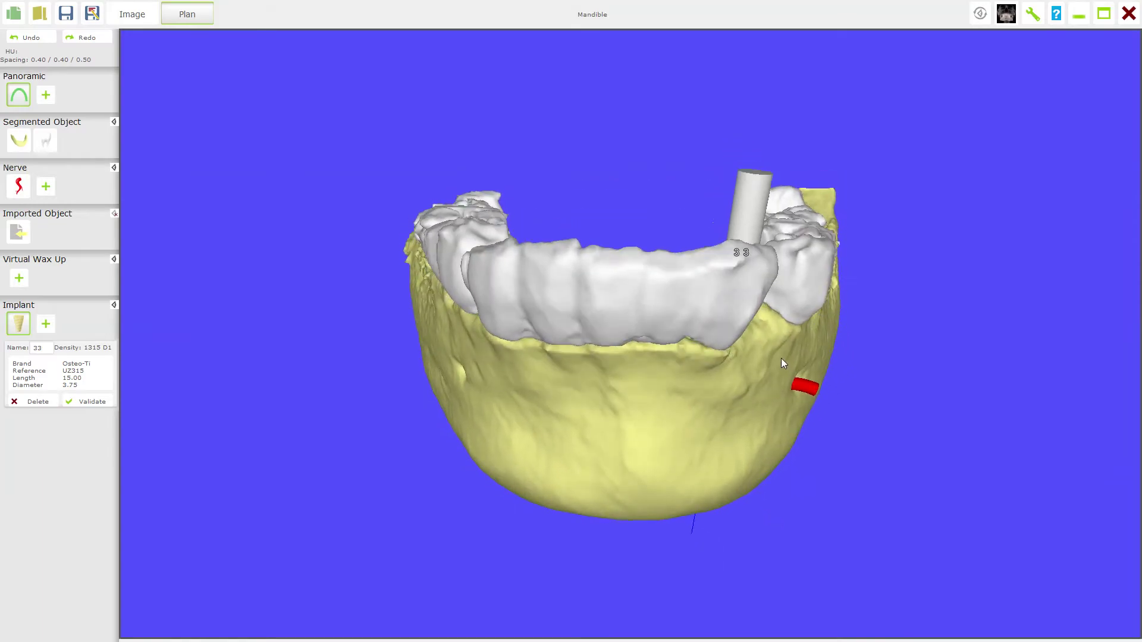
{"action": "left_click_drag", "start_coordinate": [756, 168], "coordinate": [763, 174]}
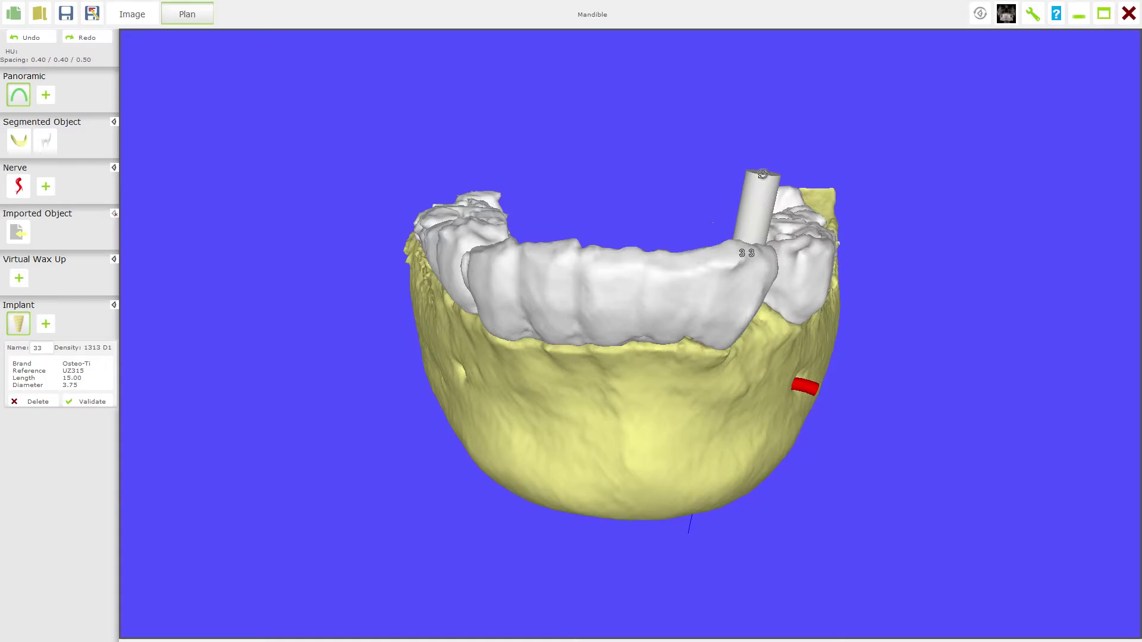
{"action": "mouse_move", "coordinate": [857, 247]}
{"action": "left_mouse_down"}
{"action": "mouse_move", "coordinate": [843, 303]}
{"action": "mouse_move", "coordinate": [839, 219]}
{"action": "mouse_move", "coordinate": [872, 237]}
{"action": "mouse_move", "coordinate": [890, 214]}
{"action": "mouse_move", "coordinate": [810, 296]}
{"action": "mouse_move", "coordinate": [852, 281]}
{"action": "mouse_move", "coordinate": [855, 255]}
{"action": "left_mouse_up"}
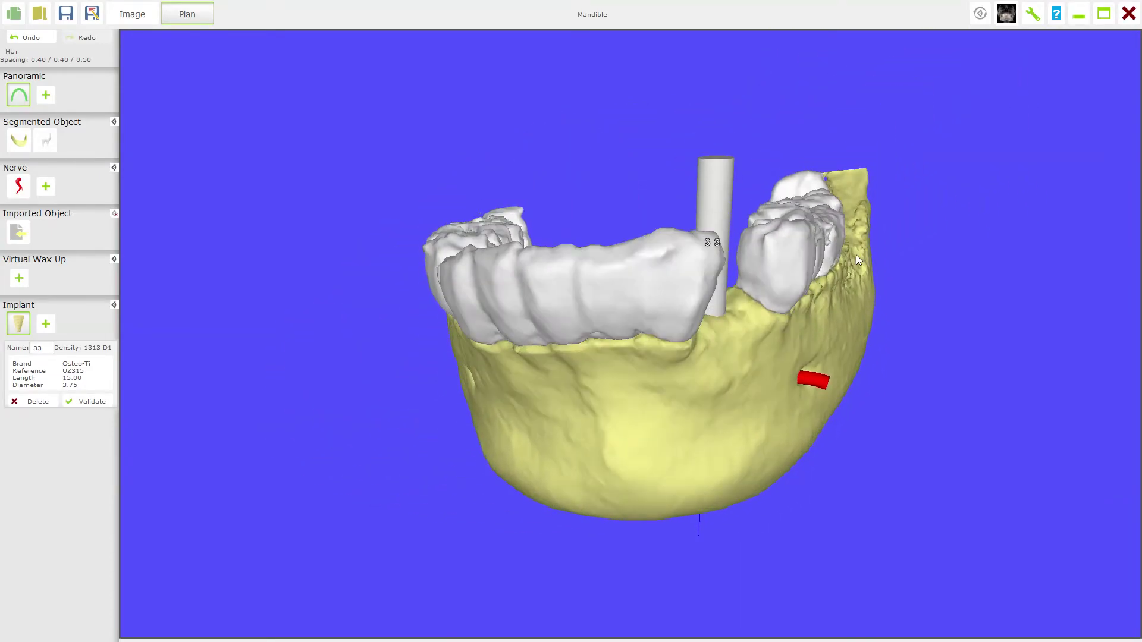
{"action": "left_click", "coordinate": [65, 22]}
- Hide the implant extension temporarily to examine the gap at tooth 33 in the 3D view, and show it again
{"action": "left_click", "coordinate": [1033, 14]}
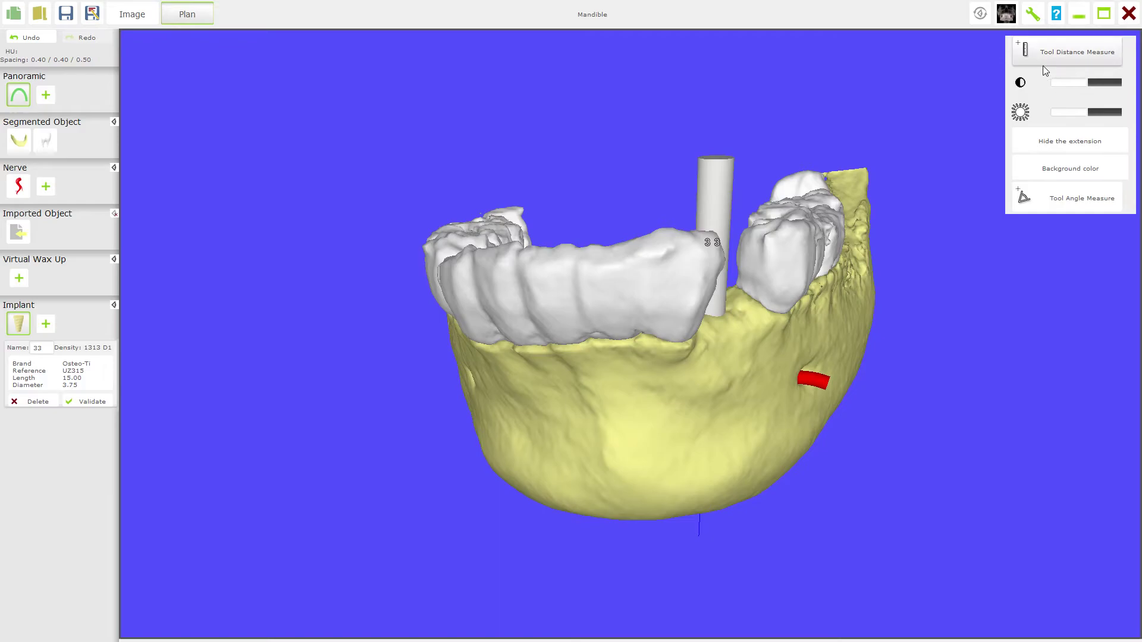
{"action": "left_click", "coordinate": [1053, 146]}
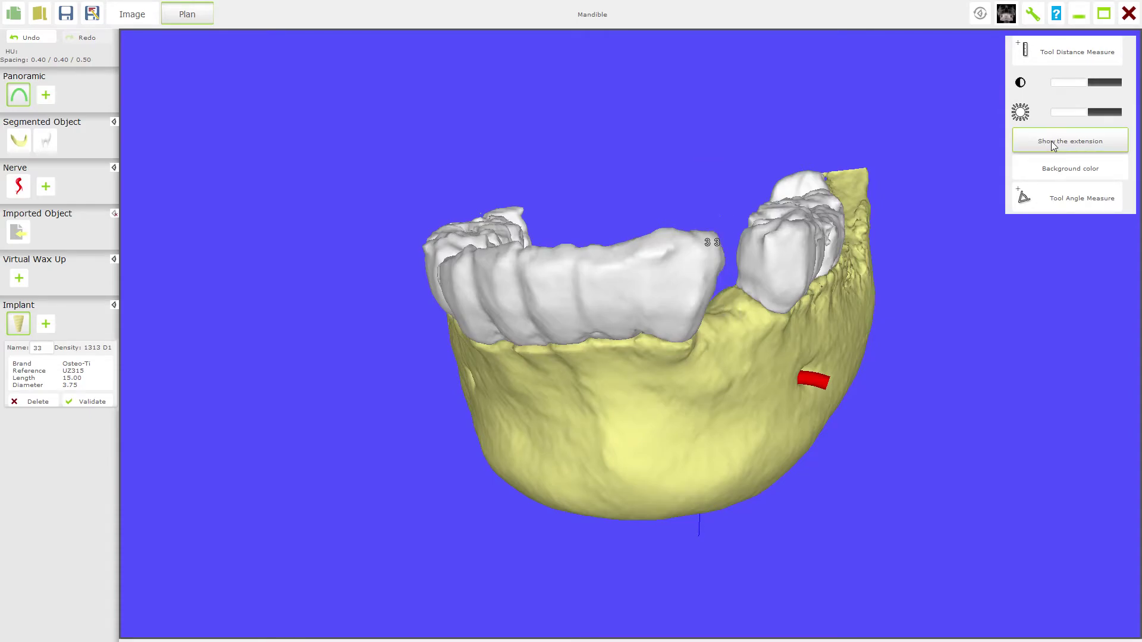
{"action": "left_click_drag", "start_coordinate": [970, 185], "coordinate": [953, 163]}
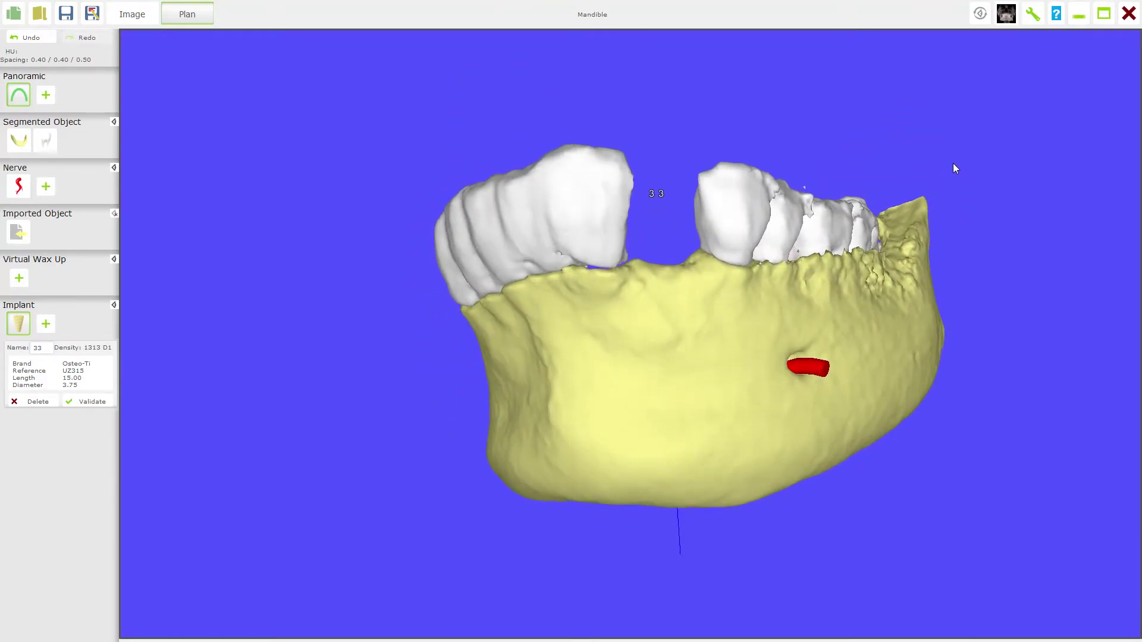
{"action": "left_click", "coordinate": [1033, 18]}
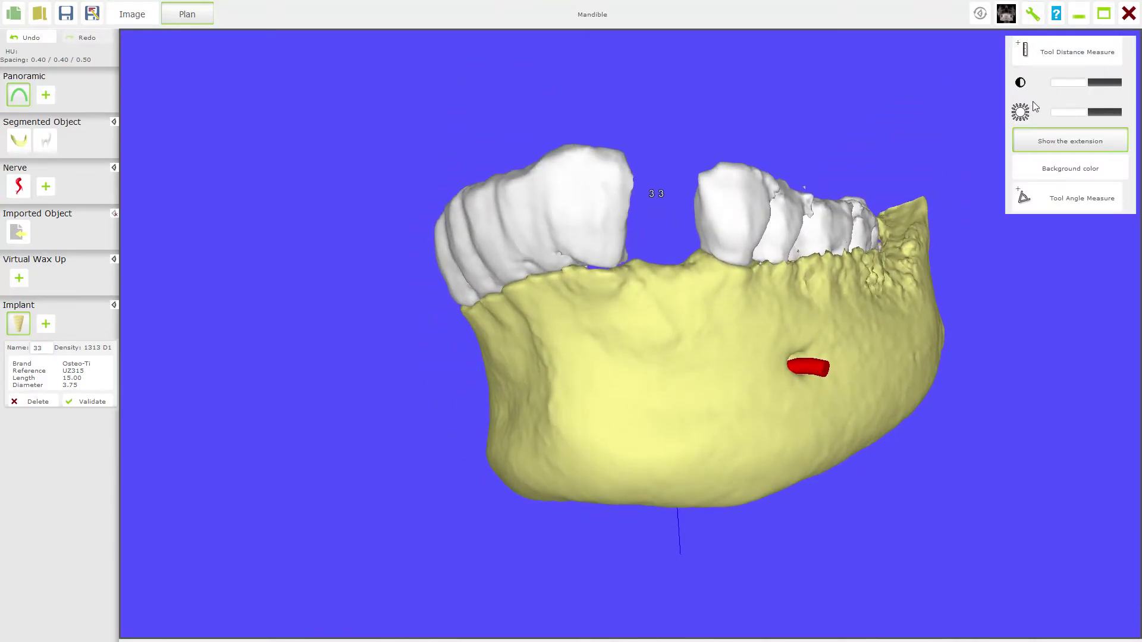
{"action": "left_click", "coordinate": [1037, 143]}
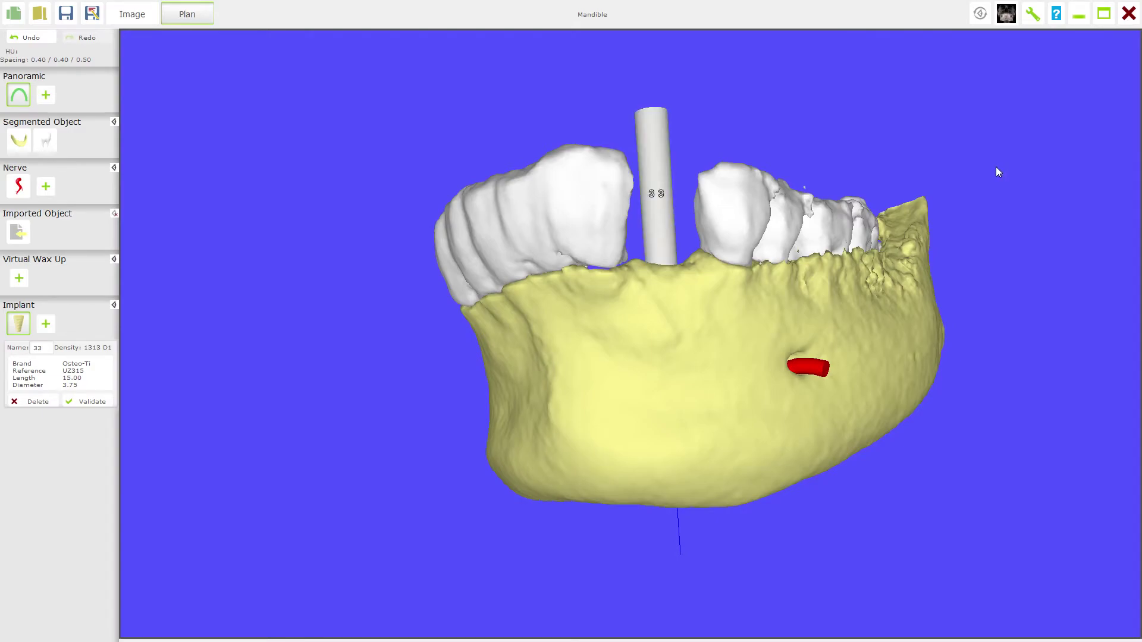
- Raise implant 33 until its collar sits slightly above the bone crest, and hide its extension
{"action": "mouse_move", "coordinate": [960, 163]}
{"action": "left_mouse_down"}
{"action": "mouse_move", "coordinate": [991, 210]}
{"action": "mouse_move", "coordinate": [986, 176]}
{"action": "mouse_move", "coordinate": [948, 173]}
{"action": "mouse_move", "coordinate": [947, 161]}
{"action": "left_mouse_up"}
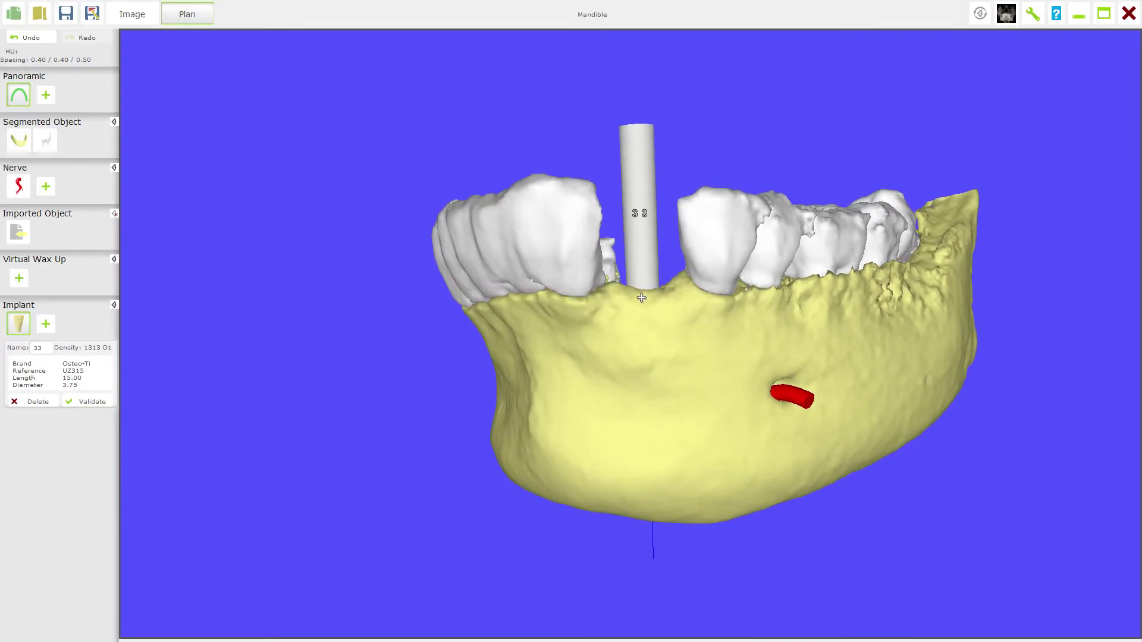
{"action": "left_click_drag", "start_coordinate": [643, 291], "coordinate": [646, 278]}
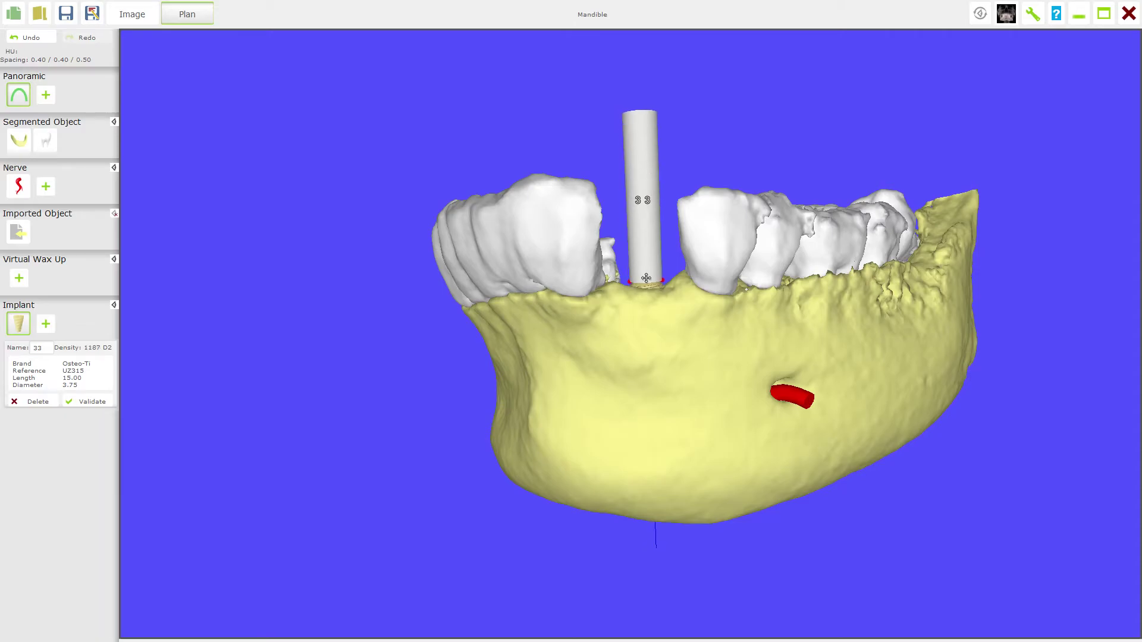
{"action": "left_click", "coordinate": [1039, 19]}
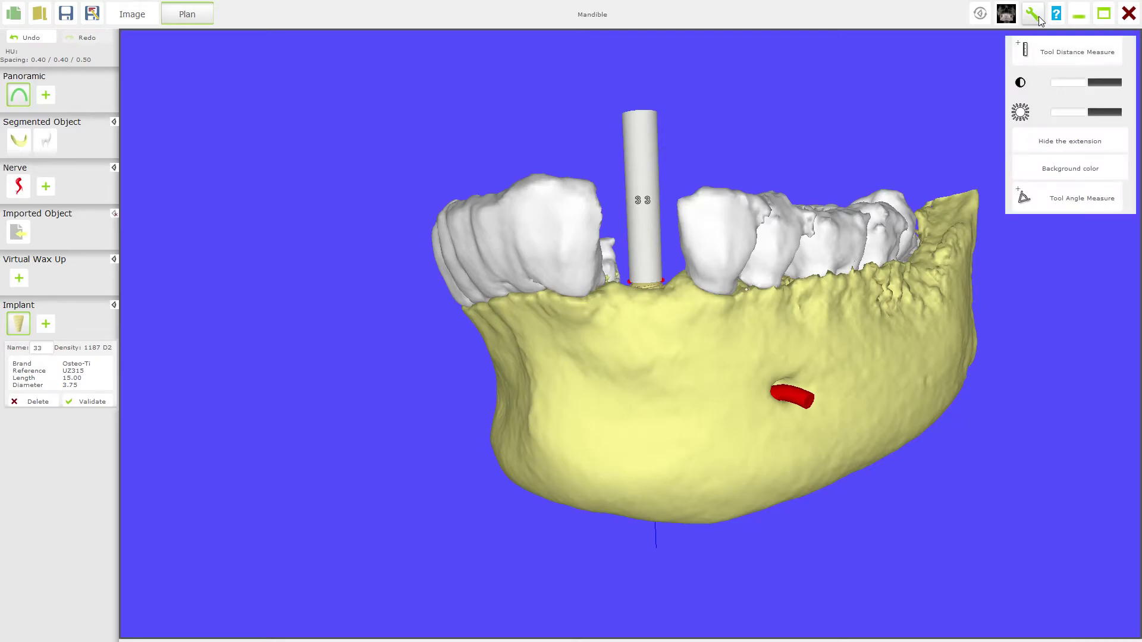
{"action": "left_click", "coordinate": [1051, 142]}
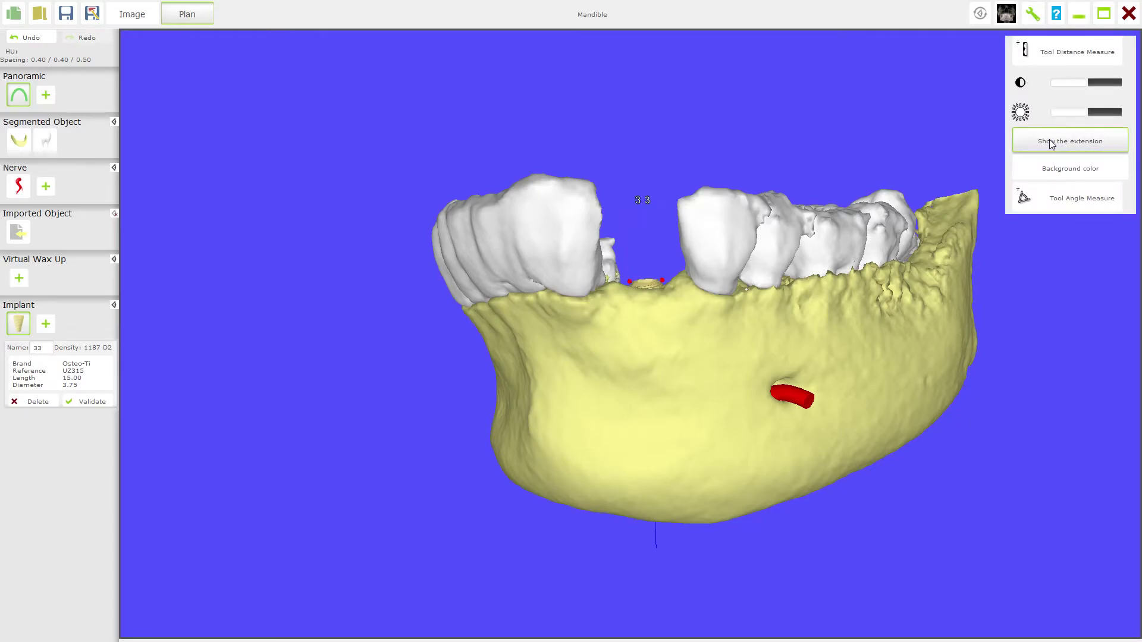
- Hide the lower jawbone and the teeth to isolate the implant and nerve in the 3D view
{"action": "left_click_drag", "start_coordinate": [792, 123], "coordinate": [816, 184]}
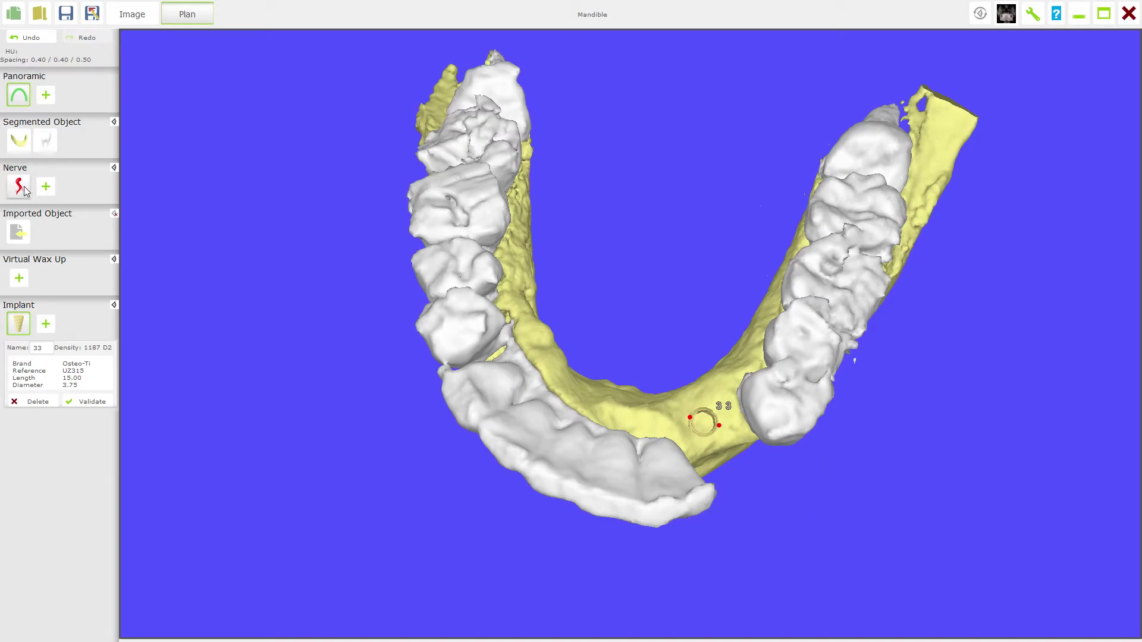
{"action": "left_click", "coordinate": [20, 143]}
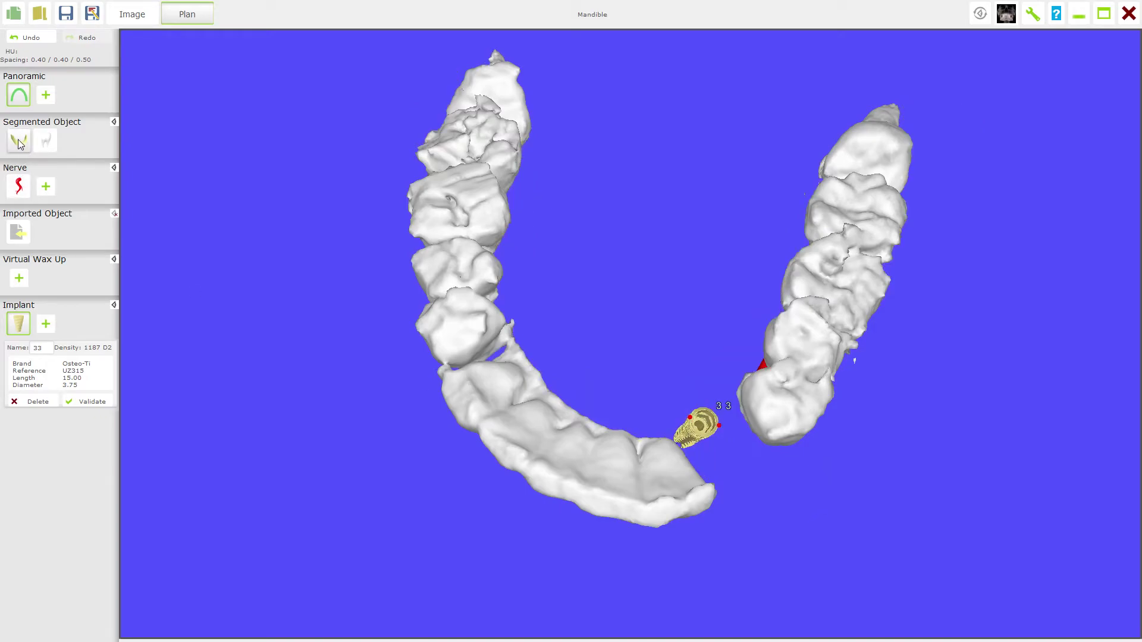
{"action": "left_click", "coordinate": [52, 144]}
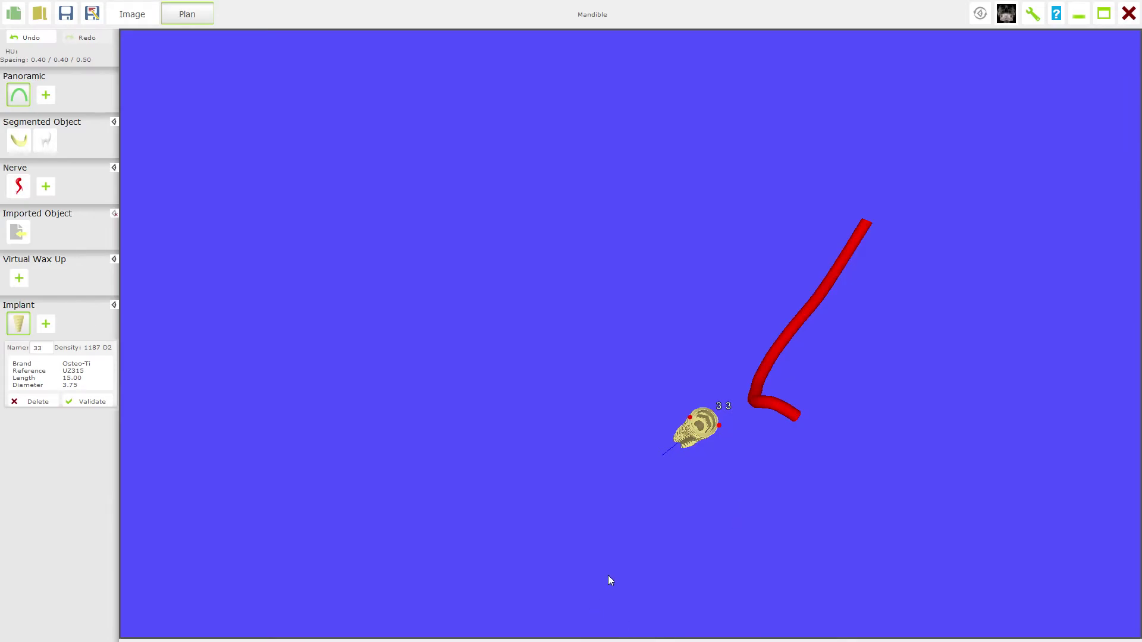
{"action": "scroll", "coordinate": [608, 576], "scroll_direction": "up", "scroll_amount": 4}
{"action": "scroll", "coordinate": [609, 568], "scroll_direction": "up", "scroll_amount": 4}
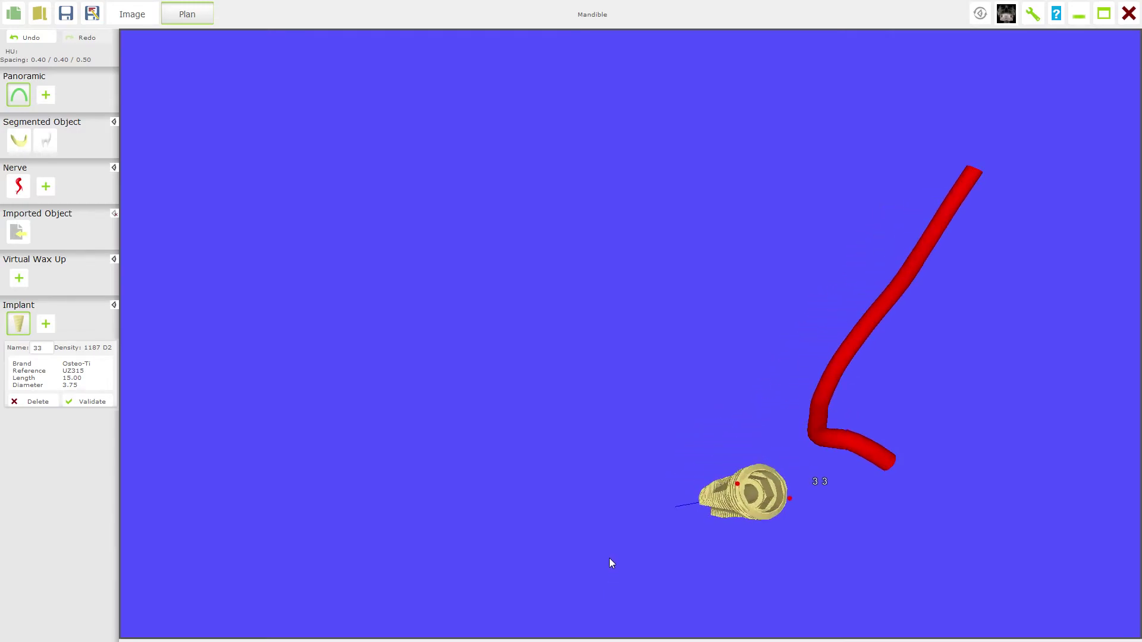
{"action": "scroll", "coordinate": [610, 563], "scroll_direction": "up", "scroll_amount": 3}
- Examine the isolated implant's internal hex connection and threads from above and from the sides in the 3D view
{"action": "mouse_move", "coordinate": [615, 550]}
{"action": "left_mouse_down"}
{"action": "mouse_move", "coordinate": [594, 530]}
{"action": "mouse_move", "coordinate": [599, 546]}
{"action": "left_mouse_up"}
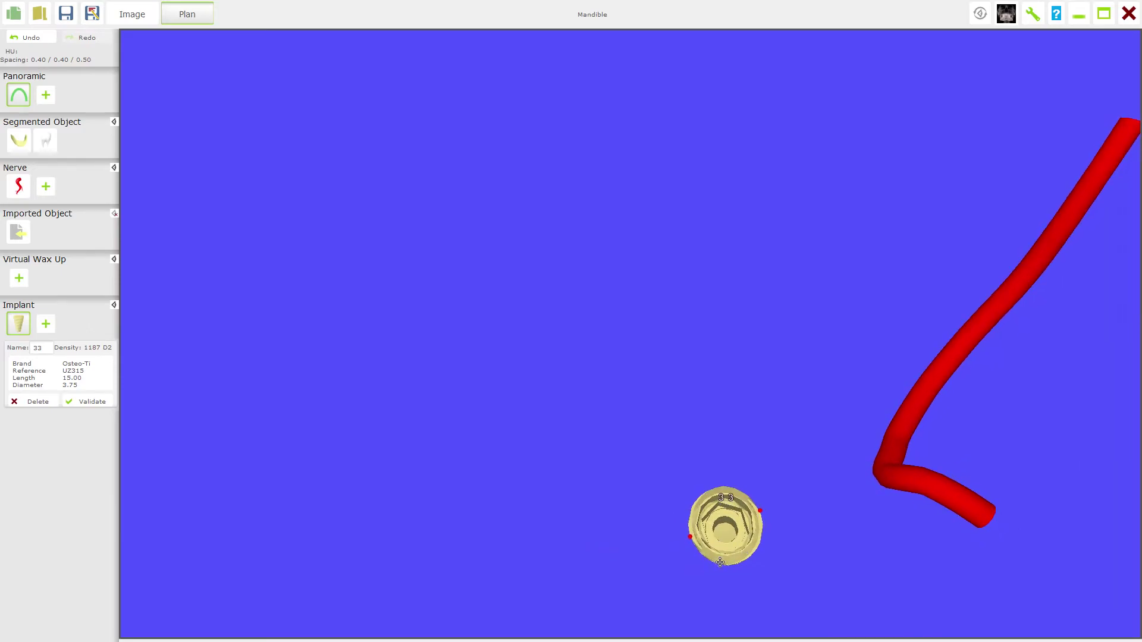
{"action": "left_click_drag", "start_coordinate": [700, 566], "coordinate": [700, 552]}
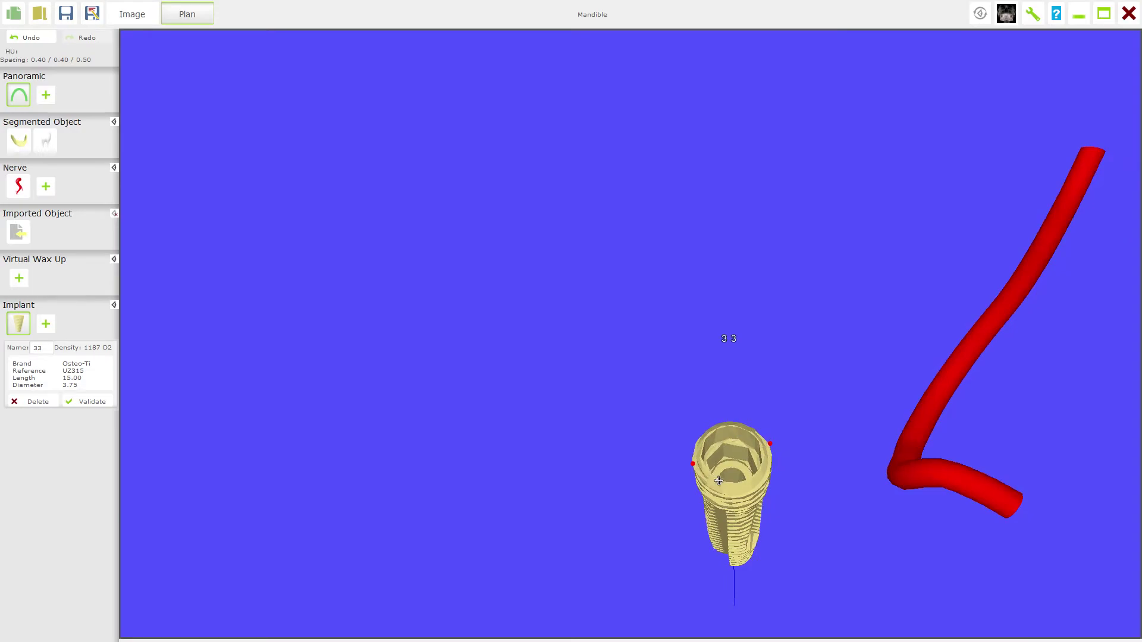
{"action": "scroll", "coordinate": [720, 482], "scroll_direction": "up", "scroll_amount": 2}
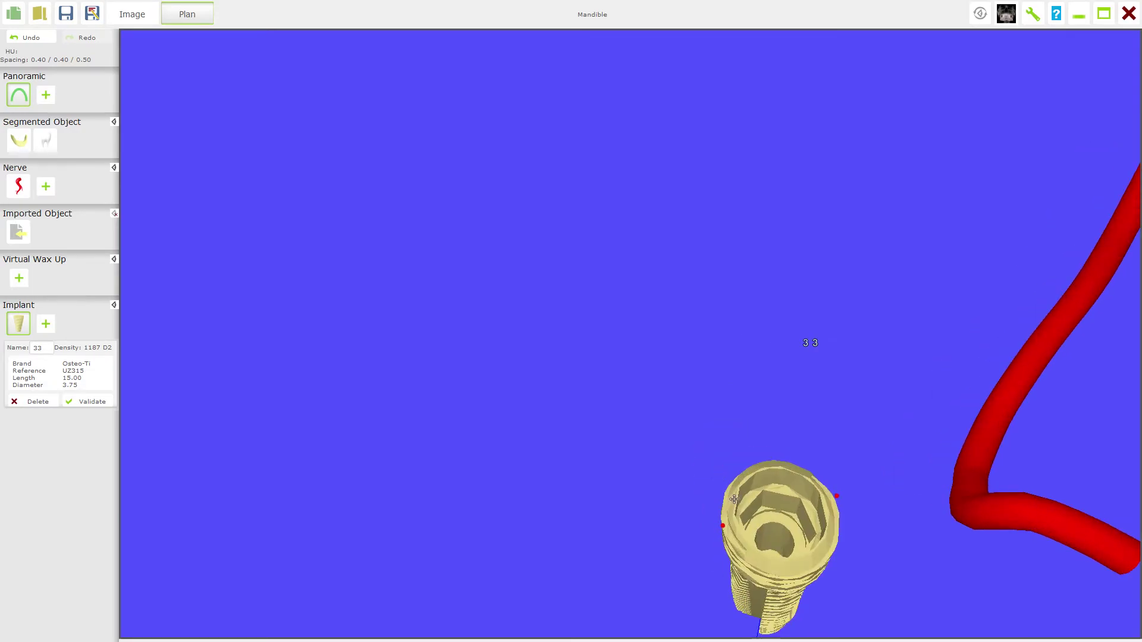
{"action": "left_click_drag", "start_coordinate": [767, 537], "coordinate": [763, 513]}
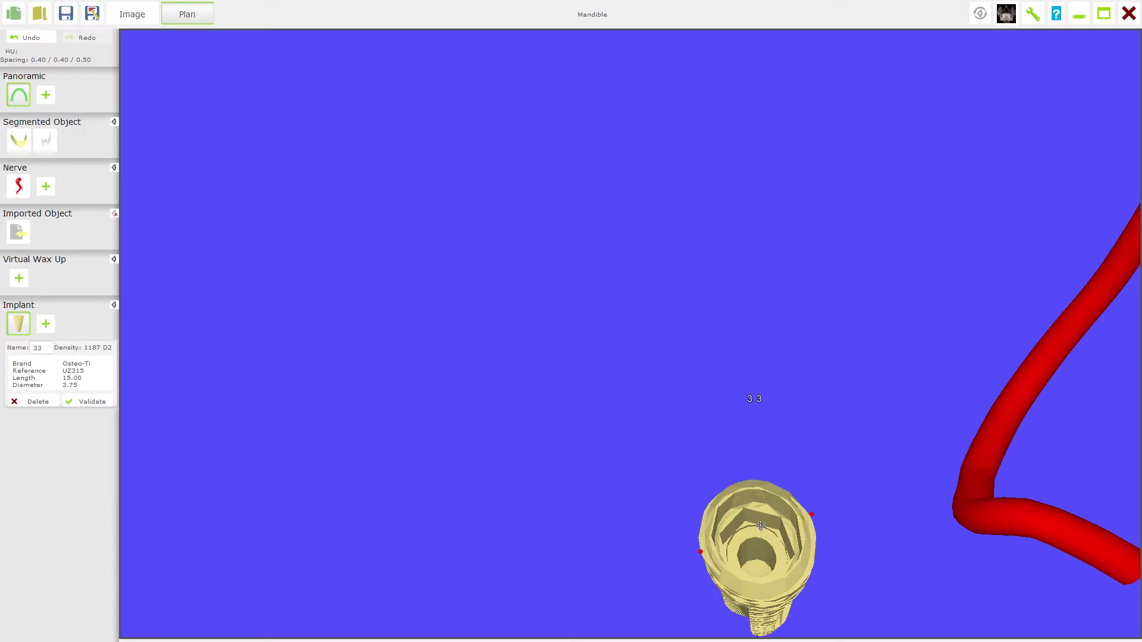
{"action": "left_click_drag", "start_coordinate": [670, 515], "coordinate": [658, 478]}
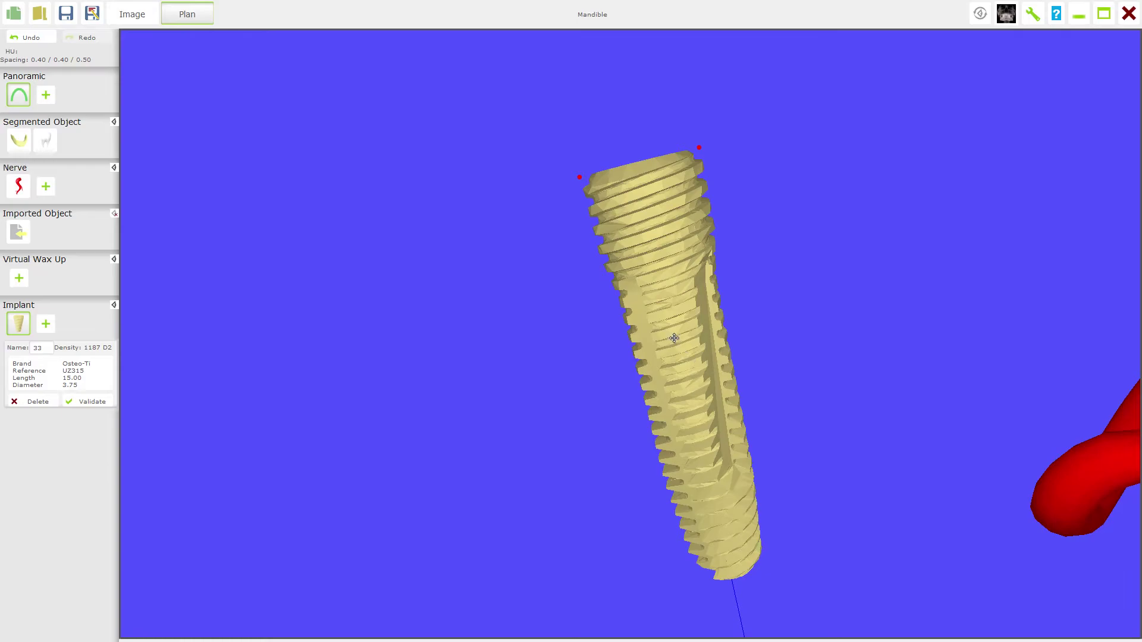
{"action": "left_click_drag", "start_coordinate": [824, 332], "coordinate": [804, 417]}
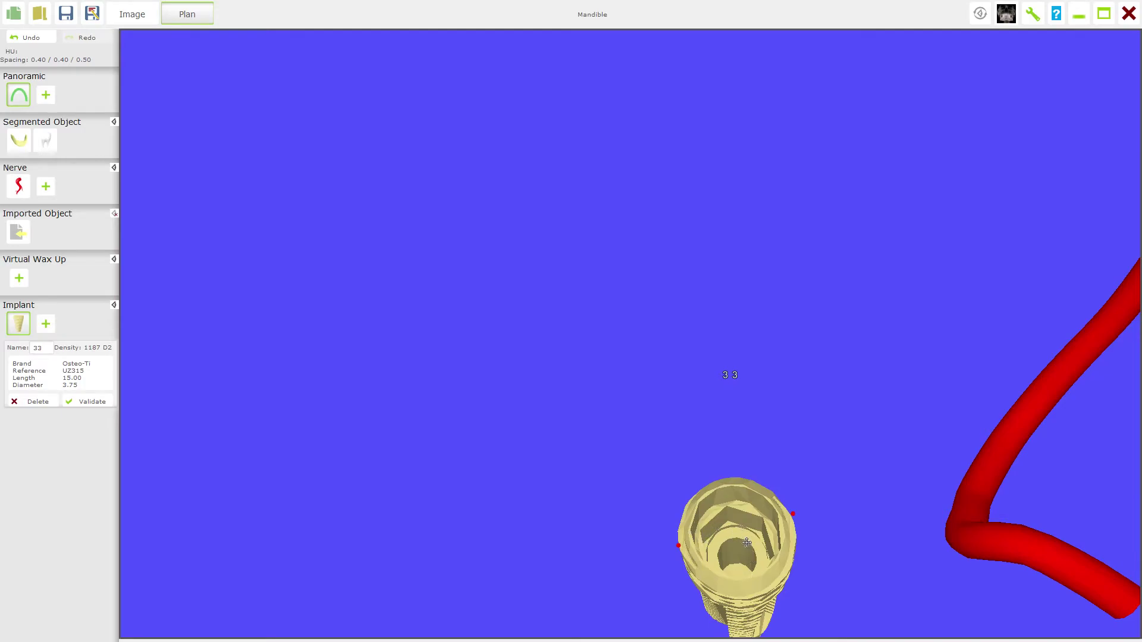
{"action": "left_click_drag", "start_coordinate": [664, 437], "coordinate": [663, 409]}
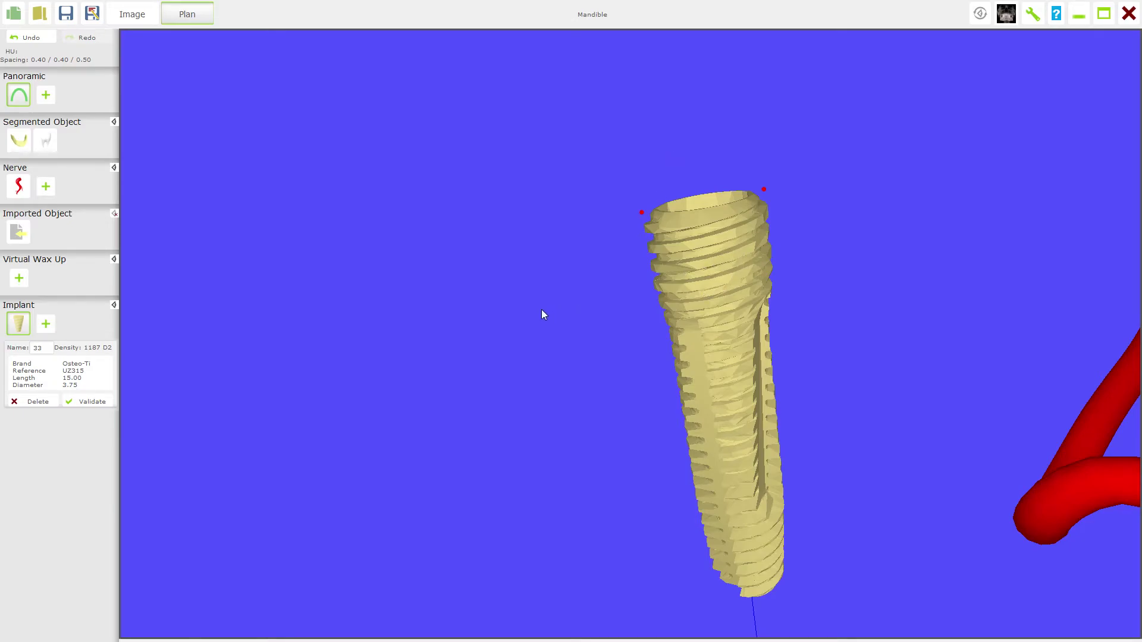
{"action": "left_click_drag", "start_coordinate": [540, 306], "coordinate": [627, 247]}
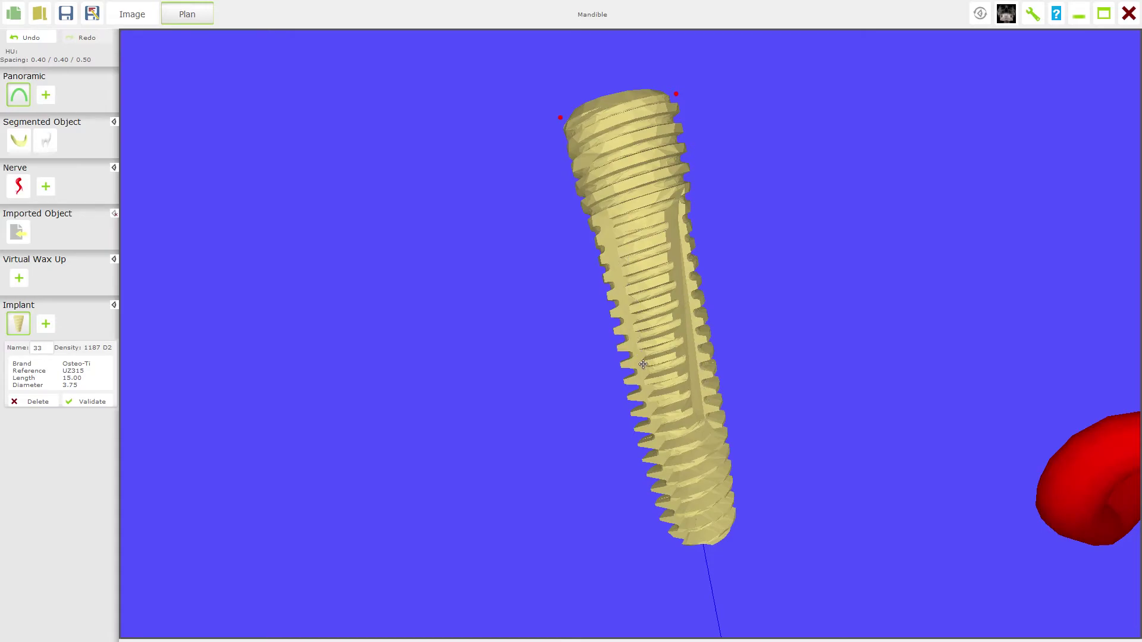
{"action": "left_click_drag", "start_coordinate": [485, 281], "coordinate": [485, 291]}
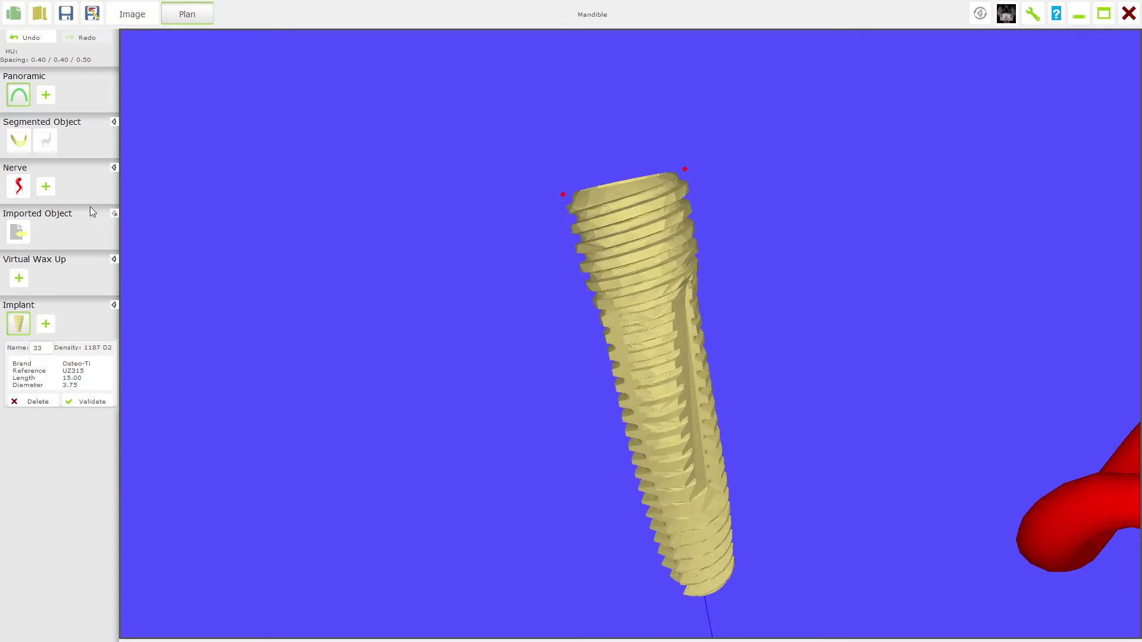
- Show the lower jawbone again around the implant and open the properties of the segmented bone object
{"action": "left_click", "coordinate": [19, 143]}
{"action": "left_click", "coordinate": [23, 188]}
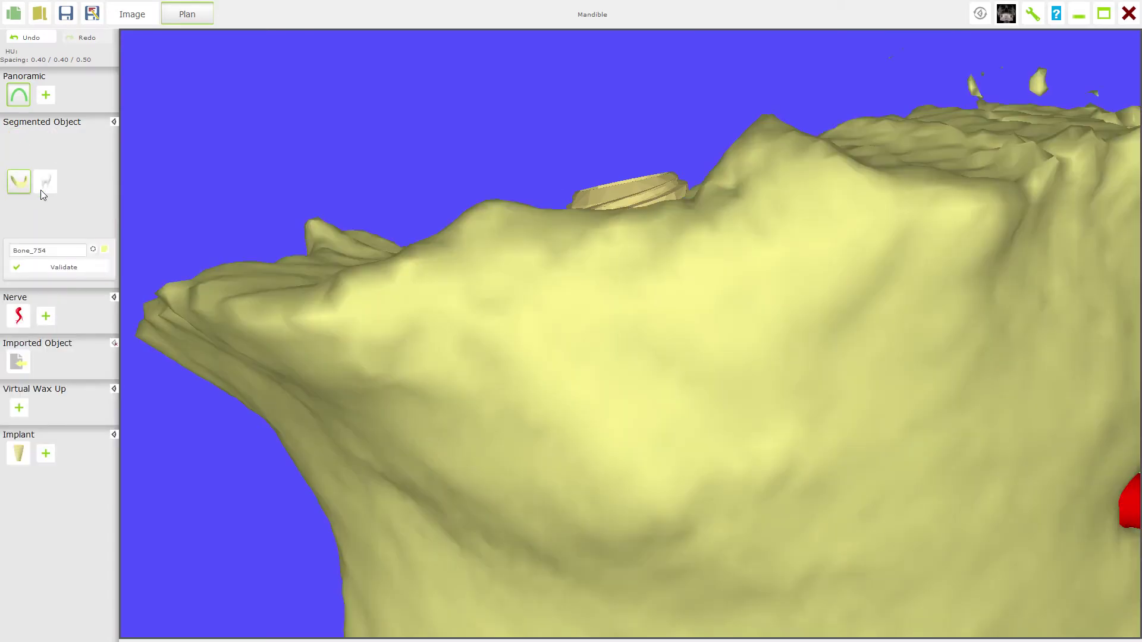
{"action": "left_click_drag", "start_coordinate": [480, 157], "coordinate": [509, 170]}
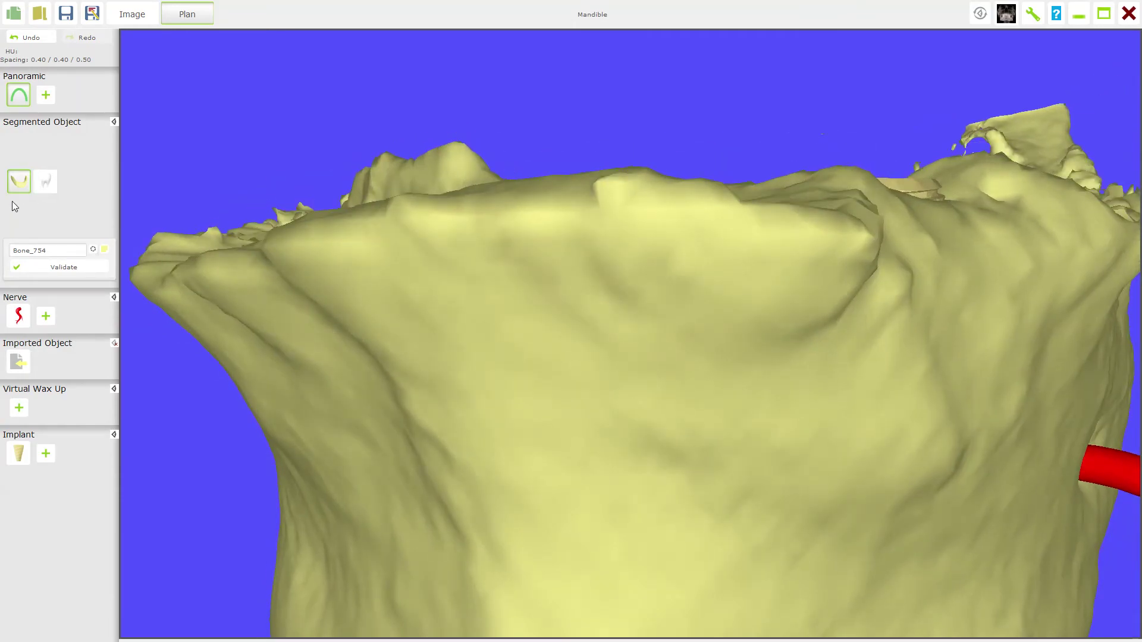
- Change the segmented jawbone's color to purple from the basic colors and check it in the 3D view
{"action": "left_click", "coordinate": [105, 249]}
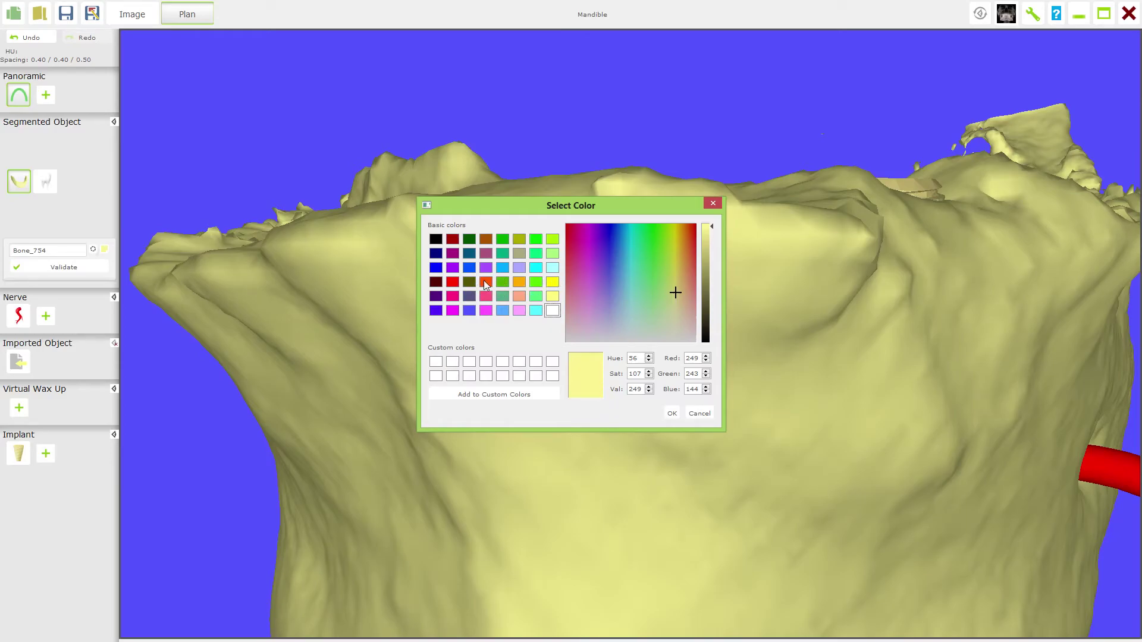
{"action": "left_click", "coordinate": [452, 268]}
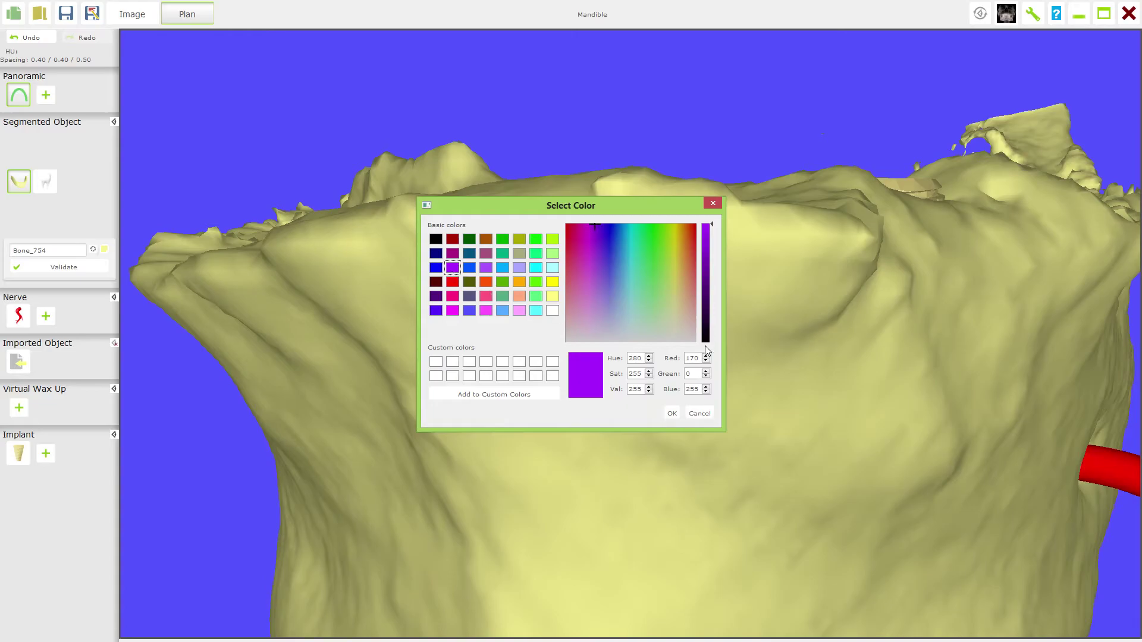
{"action": "left_click", "coordinate": [672, 414]}
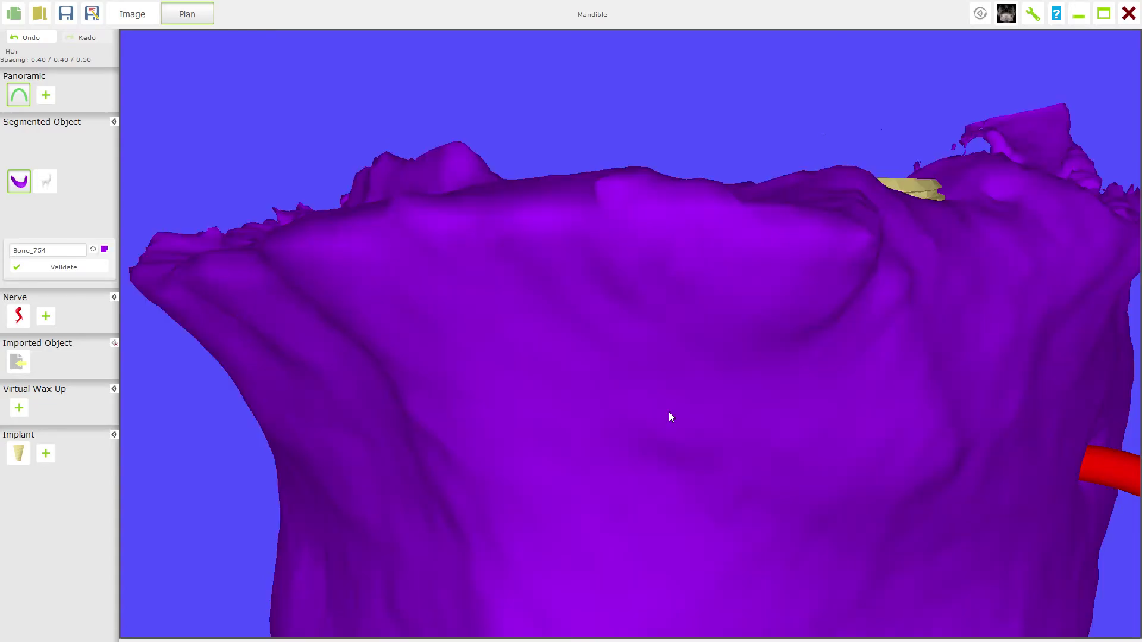
{"action": "mouse_move", "coordinate": [668, 413]}
{"action": "left_mouse_down"}
{"action": "mouse_move", "coordinate": [680, 440]}
{"action": "mouse_move", "coordinate": [661, 455]}
{"action": "mouse_move", "coordinate": [676, 417]}
{"action": "mouse_move", "coordinate": [693, 410]}
{"action": "mouse_move", "coordinate": [668, 411]}
{"action": "left_mouse_up"}
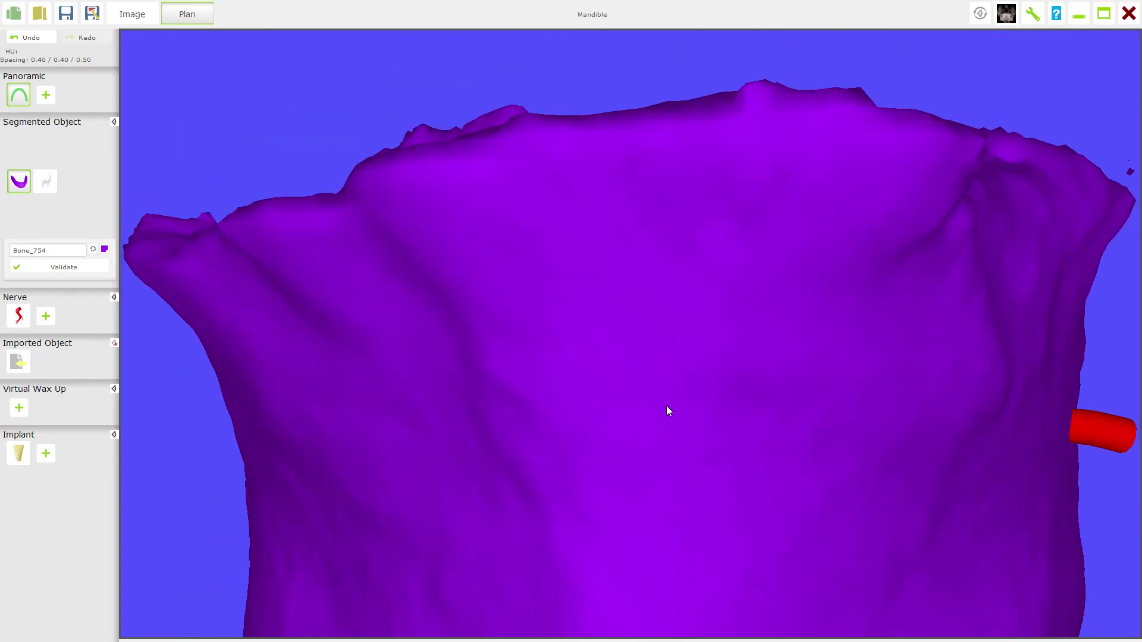
- Set the segmented jawbone's color to pale yellow from the basic colors and check it in the 3D view
{"action": "left_click", "coordinate": [104, 249]}
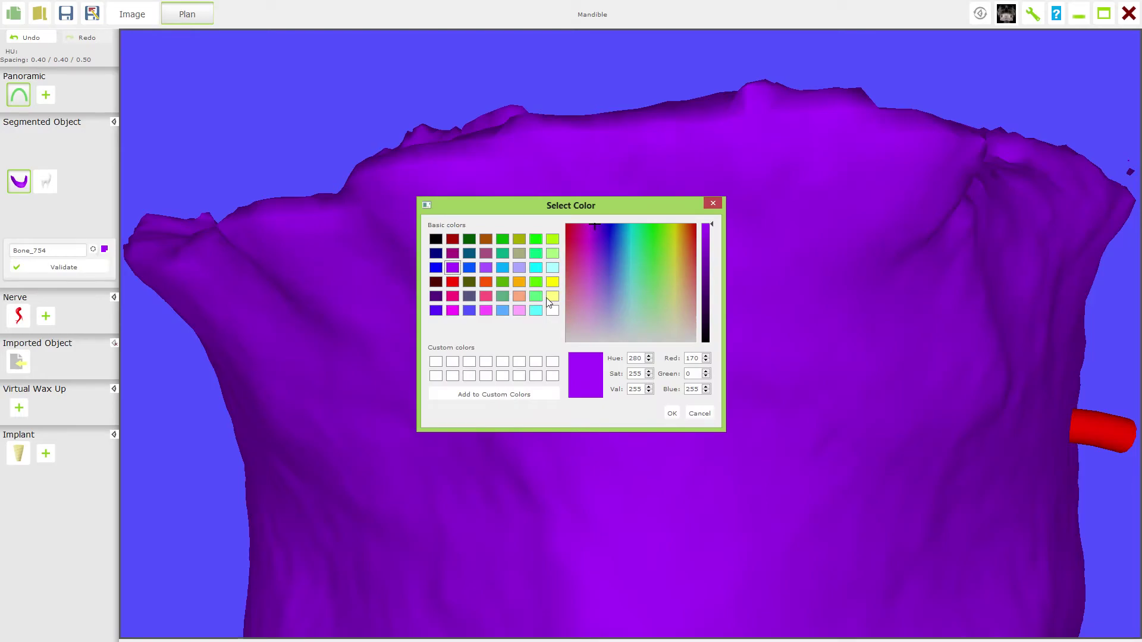
{"action": "left_click", "coordinate": [553, 296]}
{"action": "left_click", "coordinate": [672, 413]}
{"action": "left_click_drag", "start_coordinate": [503, 346], "coordinate": [540, 313]}
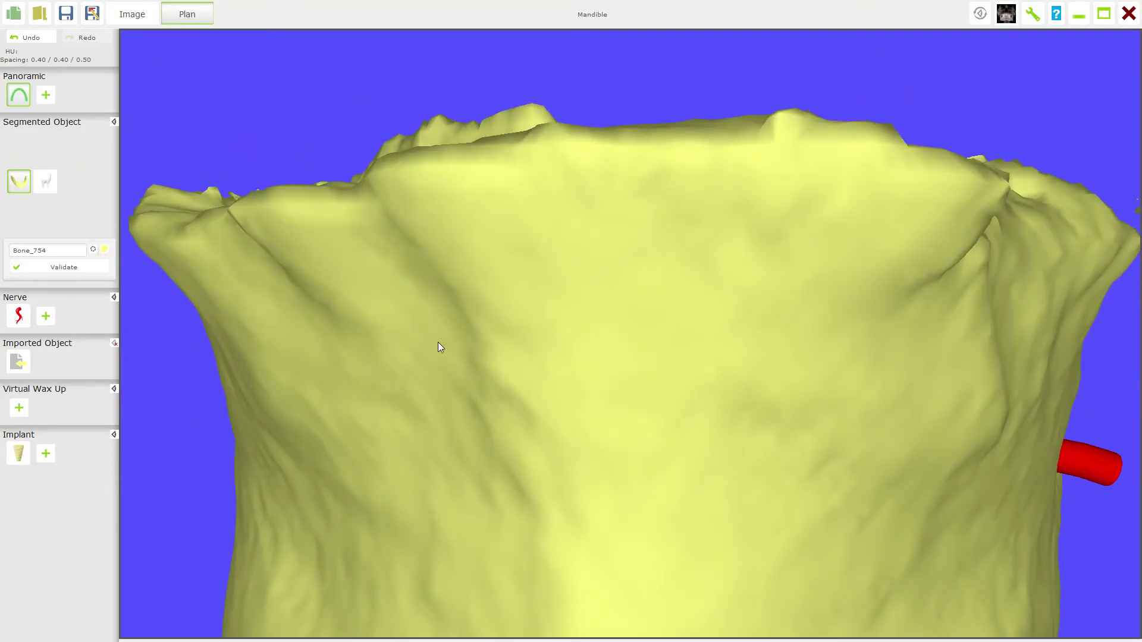
- Return to the multi-view layout and enlarge the cross-sections to examine the implant in the bone
{"action": "double_click", "coordinate": [528, 375]}
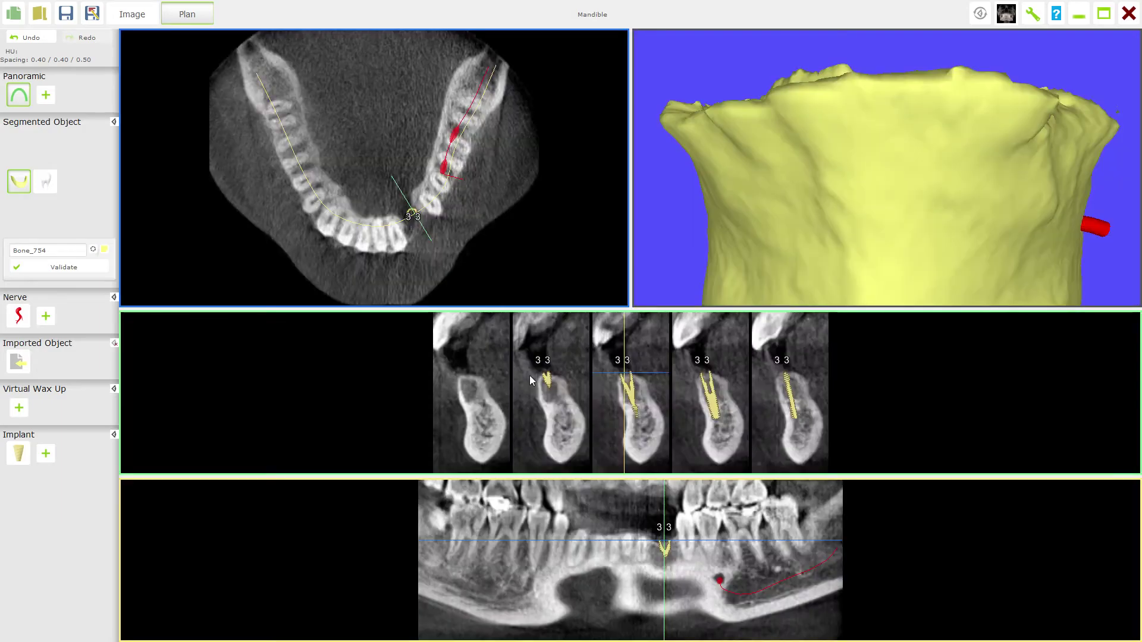
{"action": "double_click", "coordinate": [715, 410]}
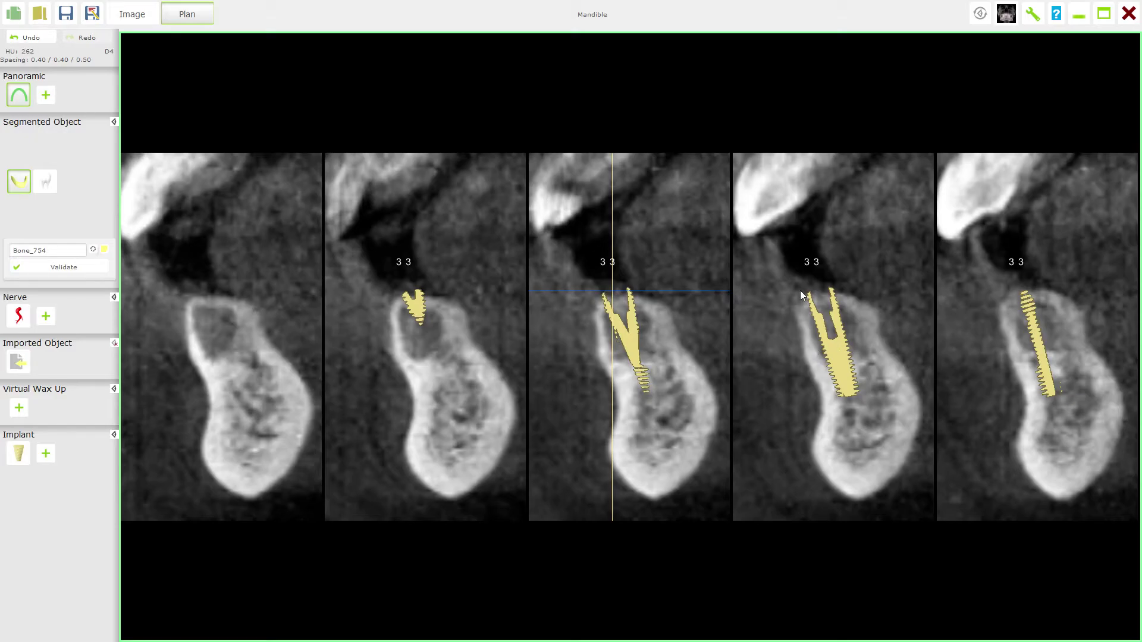
- Select the implant at tooth 33 in the enlarged cross-sections and nudge its position slightly within the jawbone
{"action": "left_click", "coordinate": [837, 355]}
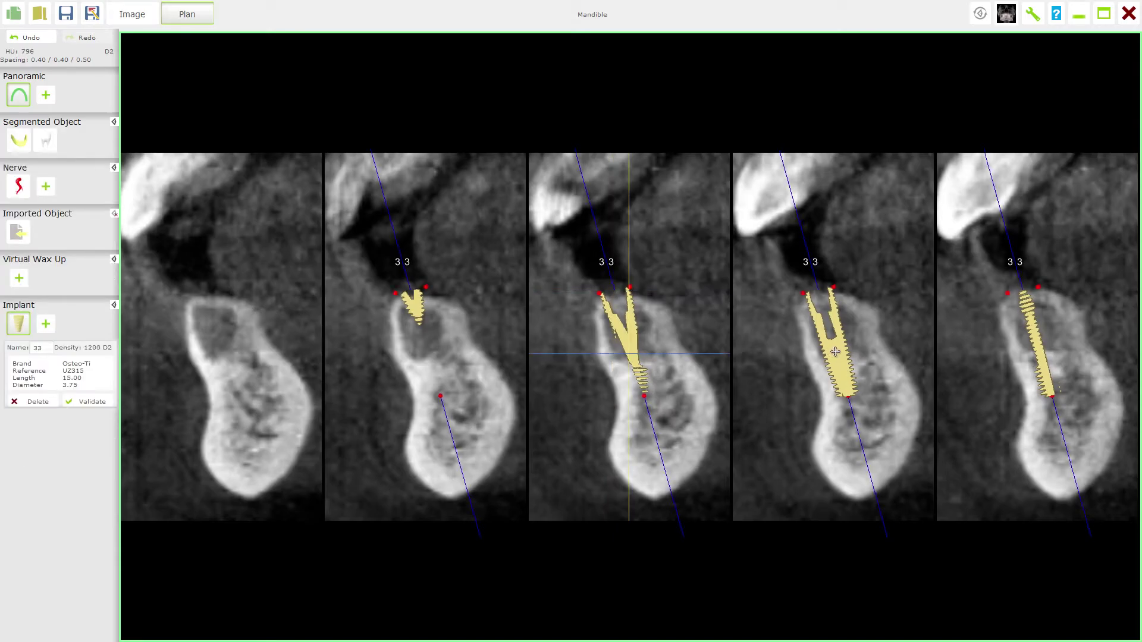
{"action": "left_click_drag", "start_coordinate": [834, 351], "coordinate": [833, 354]}
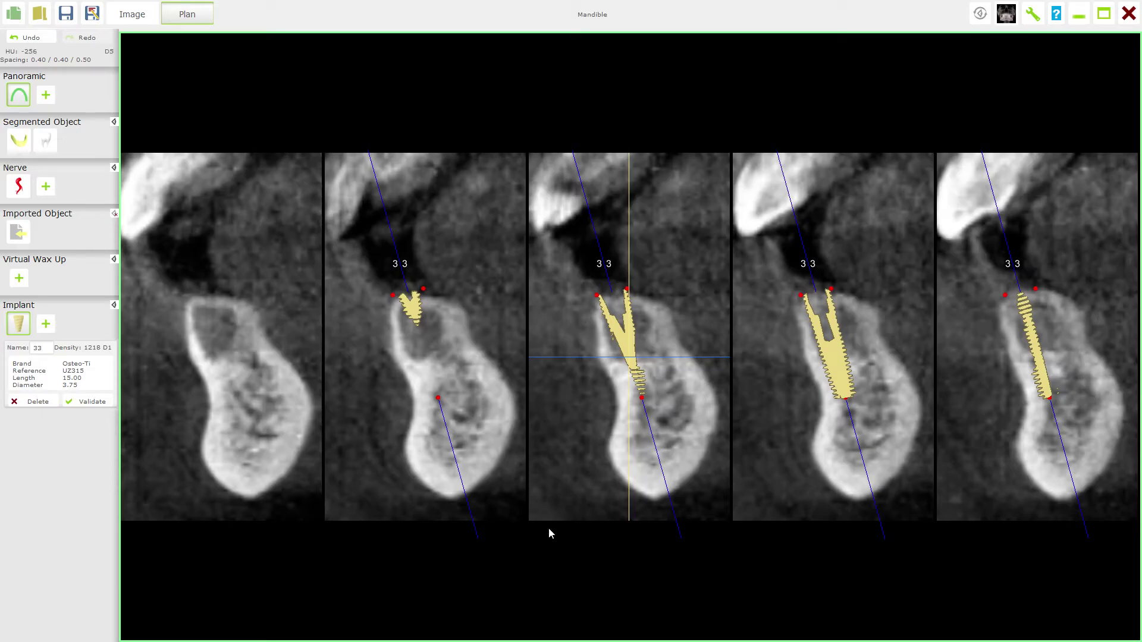
- Measure a short distance beside the upper part of the implant in the second cross-section with the distance tool
{"action": "right_click_drag", "start_coordinate": [496, 512], "coordinate": [484, 451]}
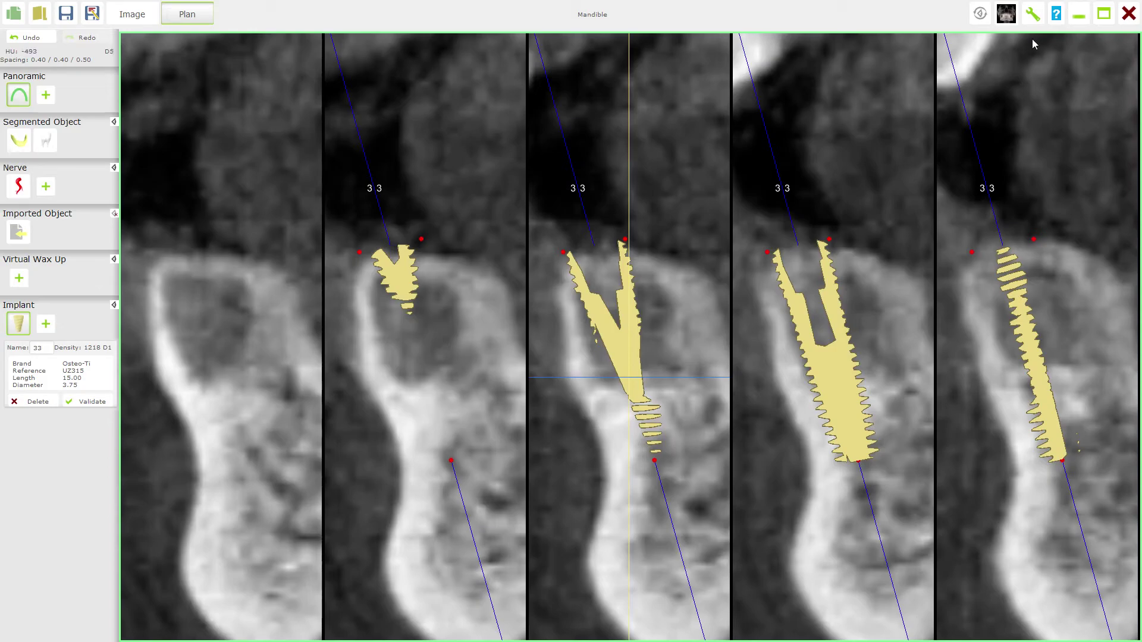
{"action": "left_click", "coordinate": [1033, 15]}
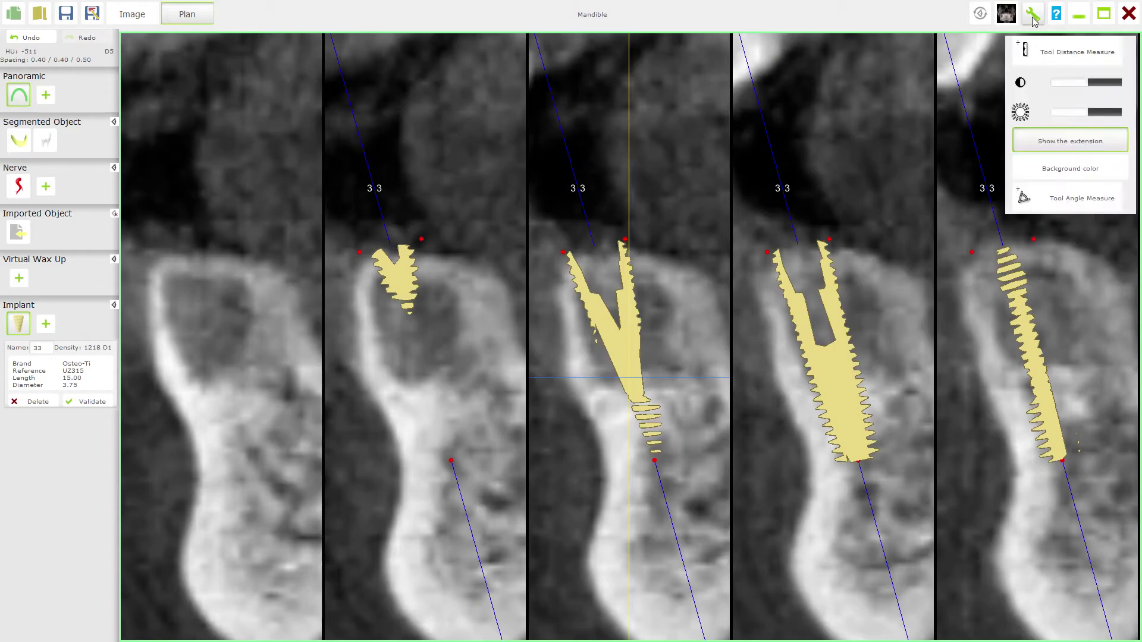
{"action": "left_click", "coordinate": [1026, 52]}
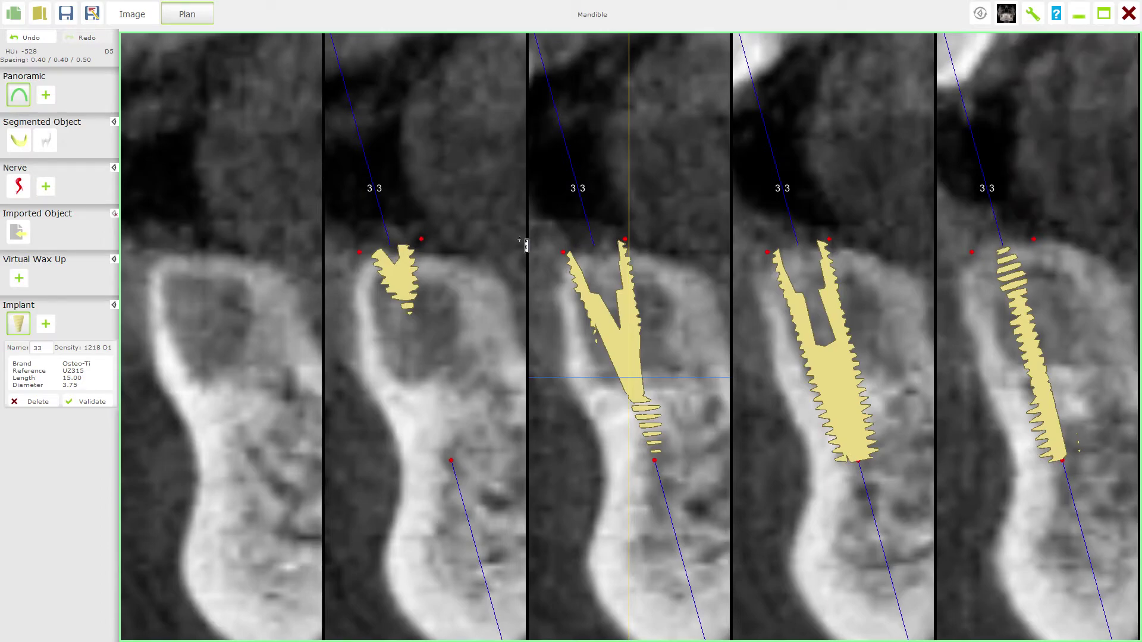
{"action": "left_click", "coordinate": [423, 254]}
{"action": "left_click", "coordinate": [428, 278]}
{"action": "mouse_move", "coordinate": [429, 279]}
{"action": "left_mouse_down"}
{"action": "mouse_move", "coordinate": [476, 270]}
{"action": "mouse_move", "coordinate": [390, 284]}
{"action": "mouse_move", "coordinate": [441, 280]}
{"action": "mouse_move", "coordinate": [427, 279]}
{"action": "left_mouse_up"}
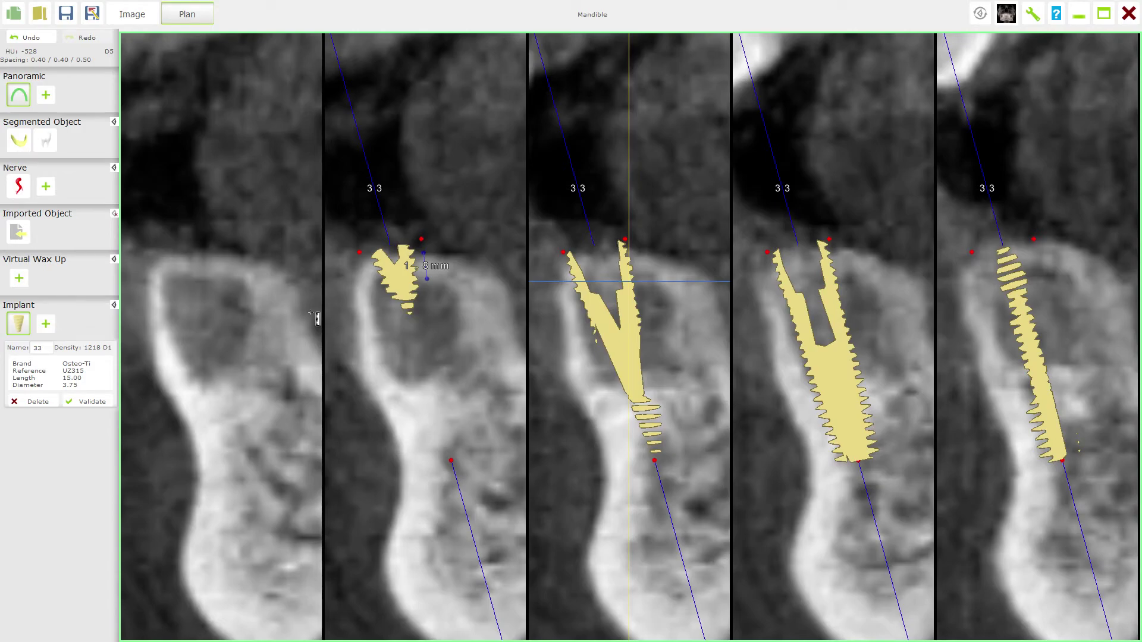
{"action": "left_click", "coordinate": [428, 286]}
- Measure the distance in the second cross-section from the bone beside the implant's upper part down to its apex point
{"action": "left_click", "coordinate": [1033, 14]}
{"action": "left_click", "coordinate": [1036, 56]}
{"action": "left_click", "coordinate": [426, 281]}
{"action": "left_click", "coordinate": [437, 371]}
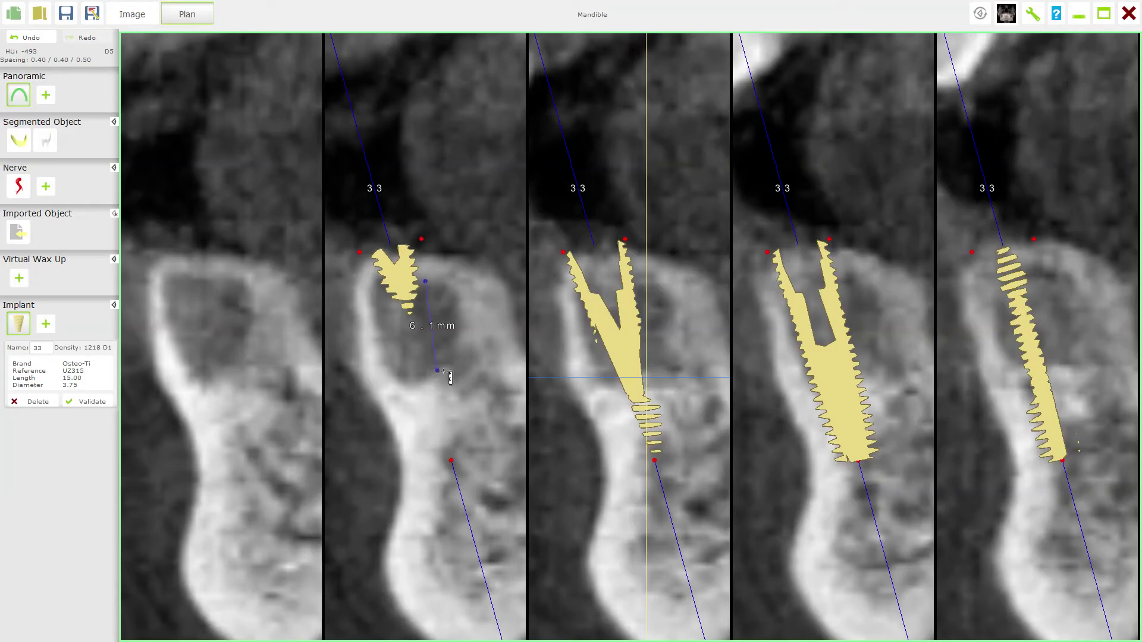
{"action": "left_click_drag", "start_coordinate": [436, 372], "coordinate": [459, 460]}
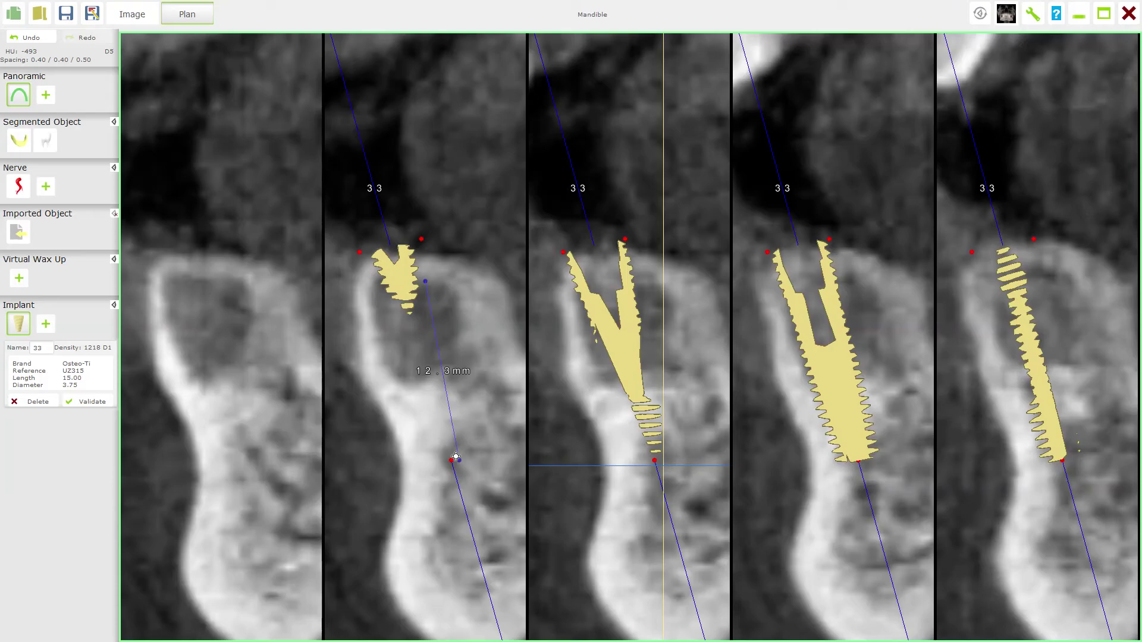
- Return to the multi-view layout and fit the full jawbone cross-sections with the implant in their view
{"action": "double_click", "coordinate": [456, 456]}
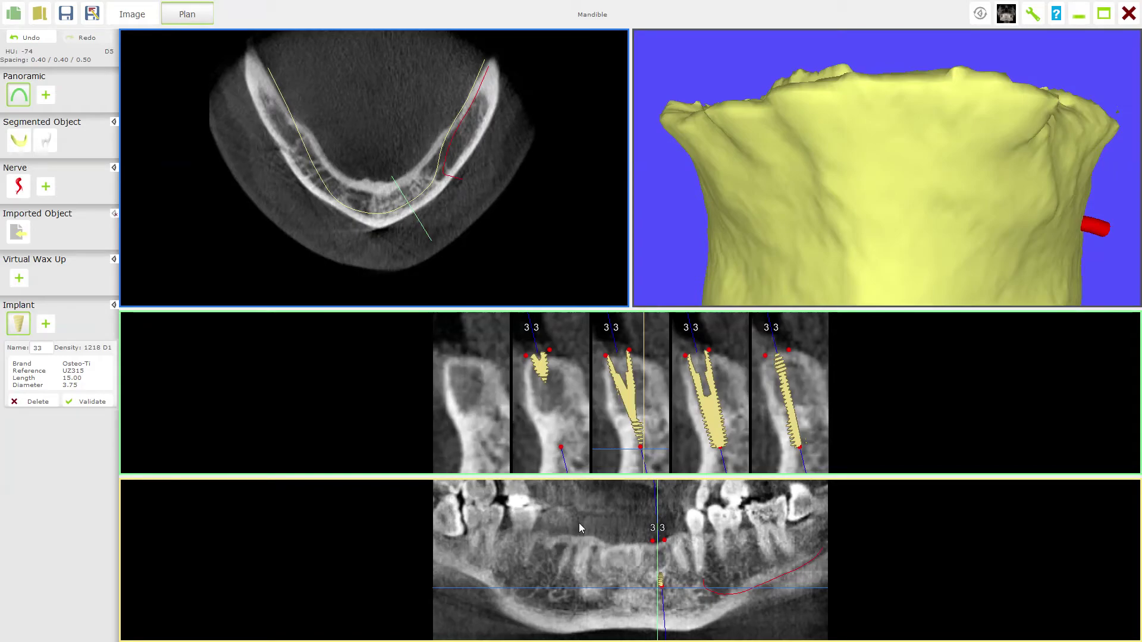
{"action": "scroll", "coordinate": [580, 522], "scroll_direction": "down", "scroll_amount": 2}
{"action": "scroll", "coordinate": [612, 436], "scroll_direction": "down", "scroll_amount": 3}
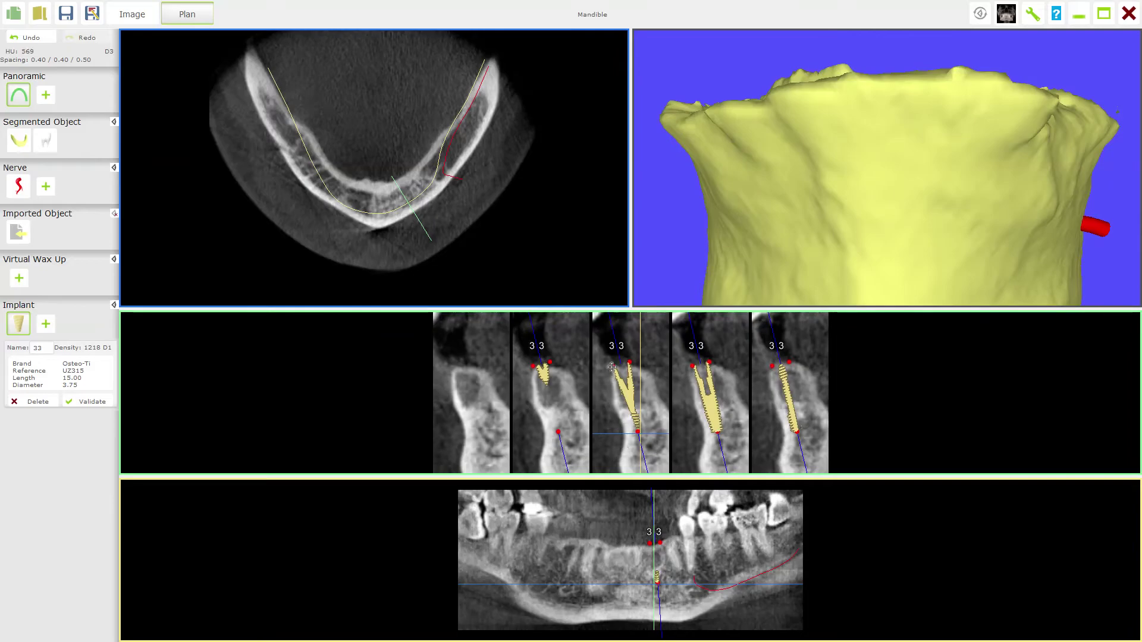
{"action": "scroll", "coordinate": [611, 405], "scroll_direction": "down", "scroll_amount": 3}
{"action": "scroll", "coordinate": [610, 405], "scroll_direction": "up", "scroll_amount": 3}
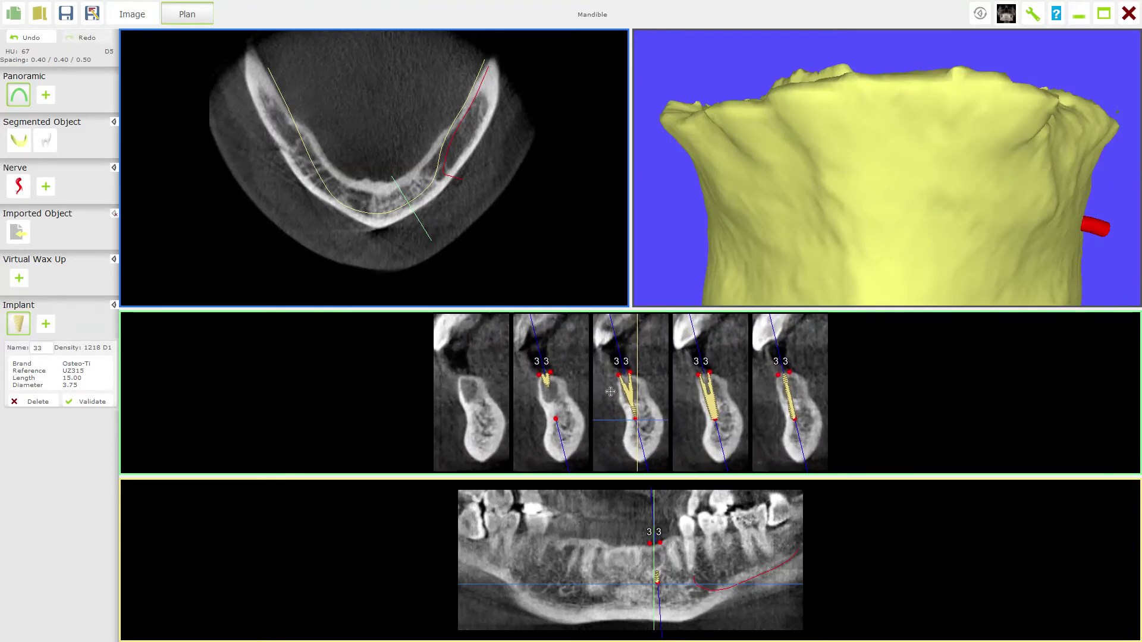
{"action": "scroll", "coordinate": [626, 520], "scroll_direction": "up", "scroll_amount": 2}
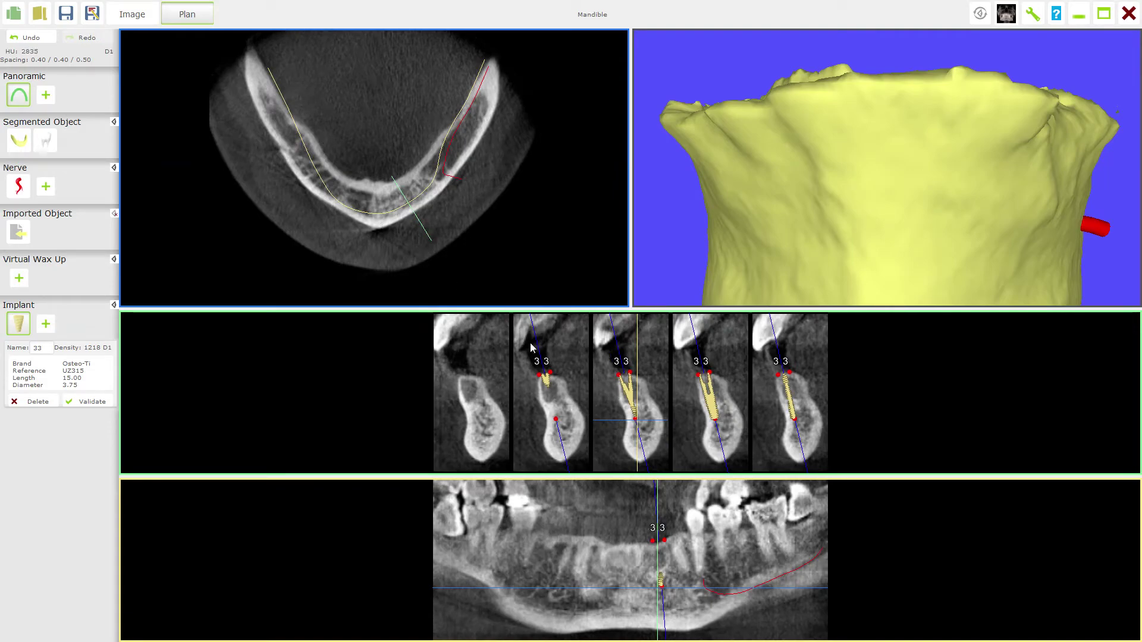
- Enlarge the axial view and examine the mandible slices from its lower border up towards the implant's apex
{"action": "double_click", "coordinate": [367, 196]}
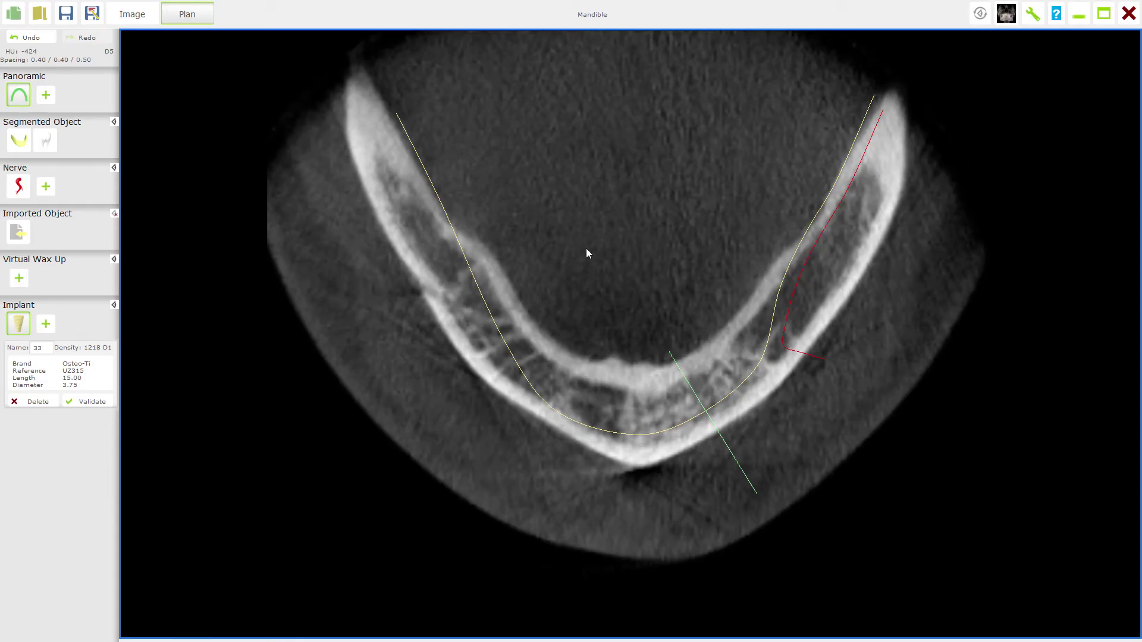
{"action": "scroll", "coordinate": [586, 248], "scroll_direction": "down", "scroll_amount": 6}
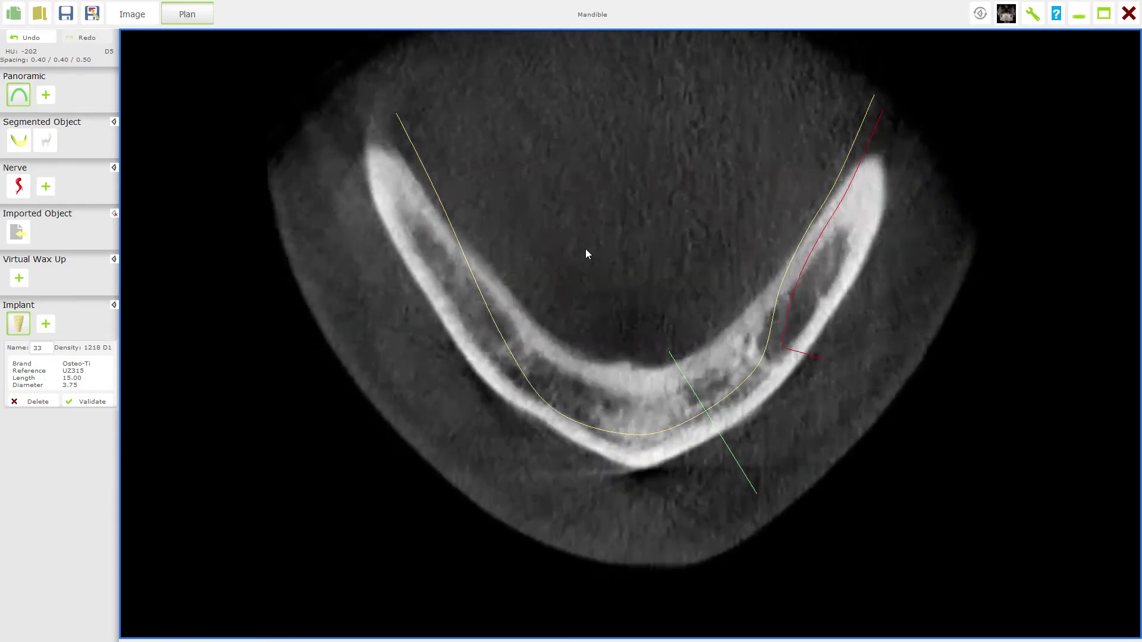
{"action": "scroll", "coordinate": [587, 253], "scroll_direction": "down", "scroll_amount": 6}
{"action": "scroll", "coordinate": [586, 249], "scroll_direction": "down", "scroll_amount": 6}
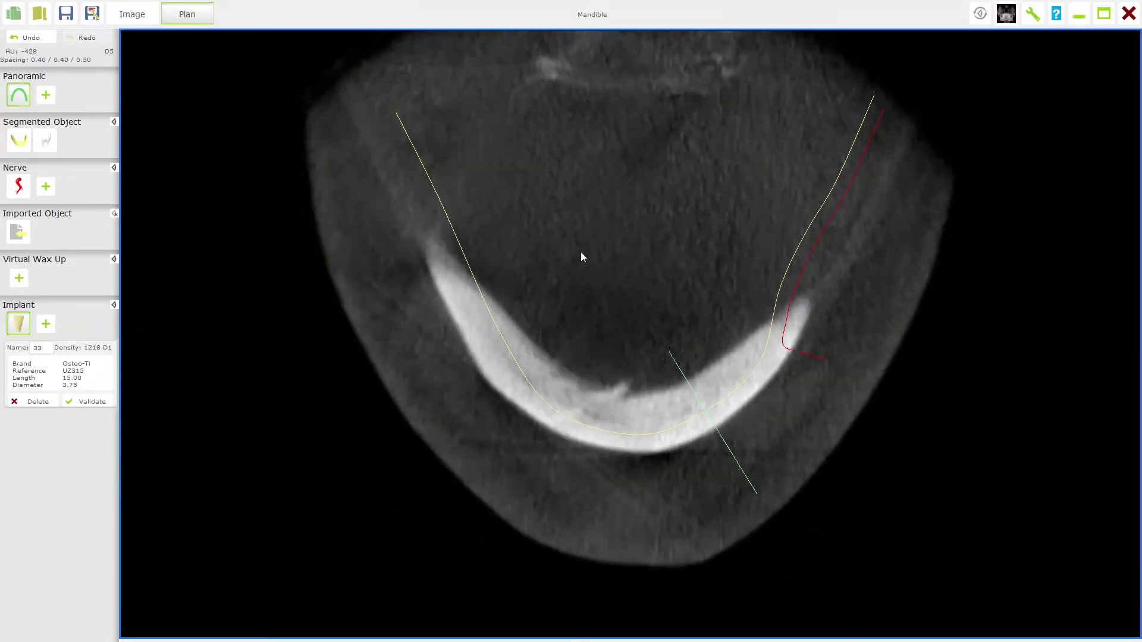
{"action": "scroll", "coordinate": [582, 257], "scroll_direction": "down", "scroll_amount": 3}
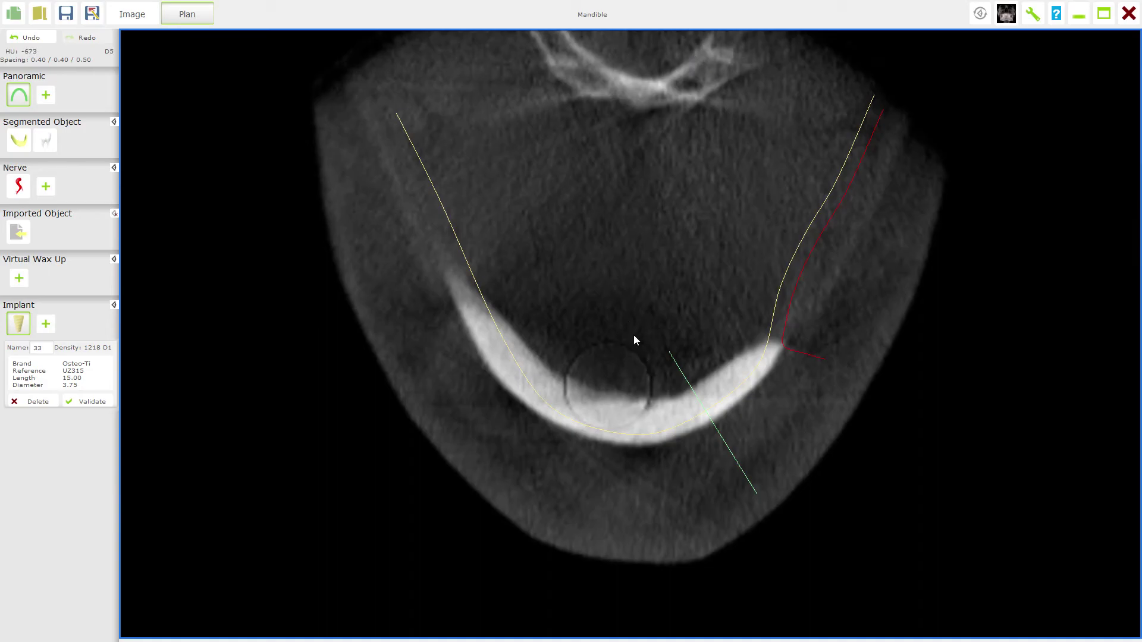
{"action": "scroll", "coordinate": [634, 339], "scroll_direction": "down", "scroll_amount": 8}
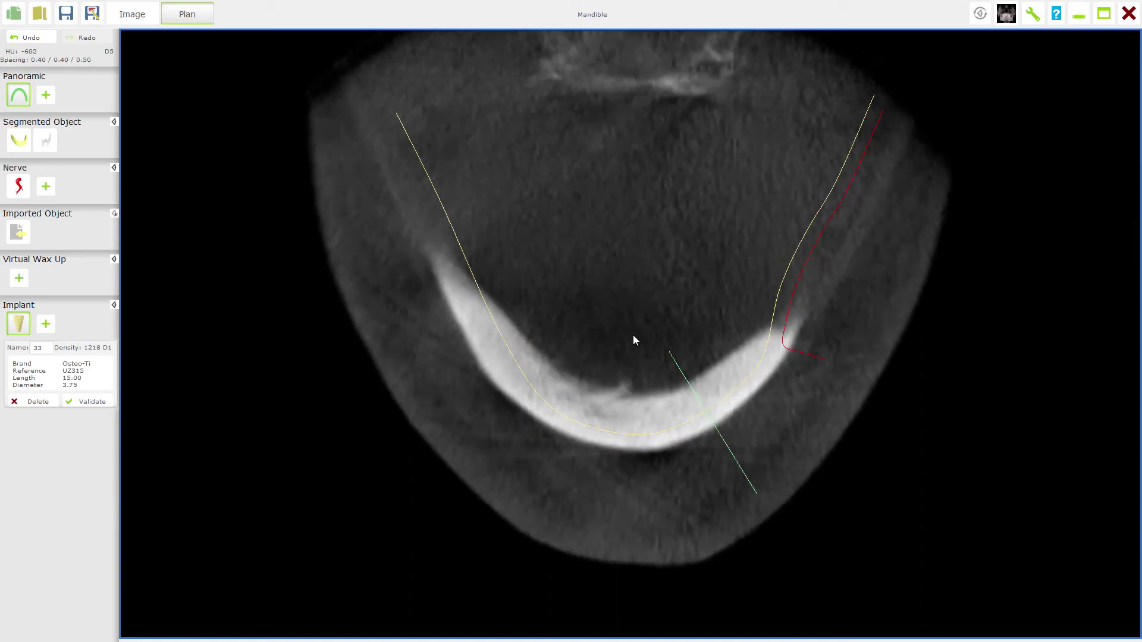
{"action": "scroll", "coordinate": [634, 339], "scroll_direction": "down", "scroll_amount": 4}
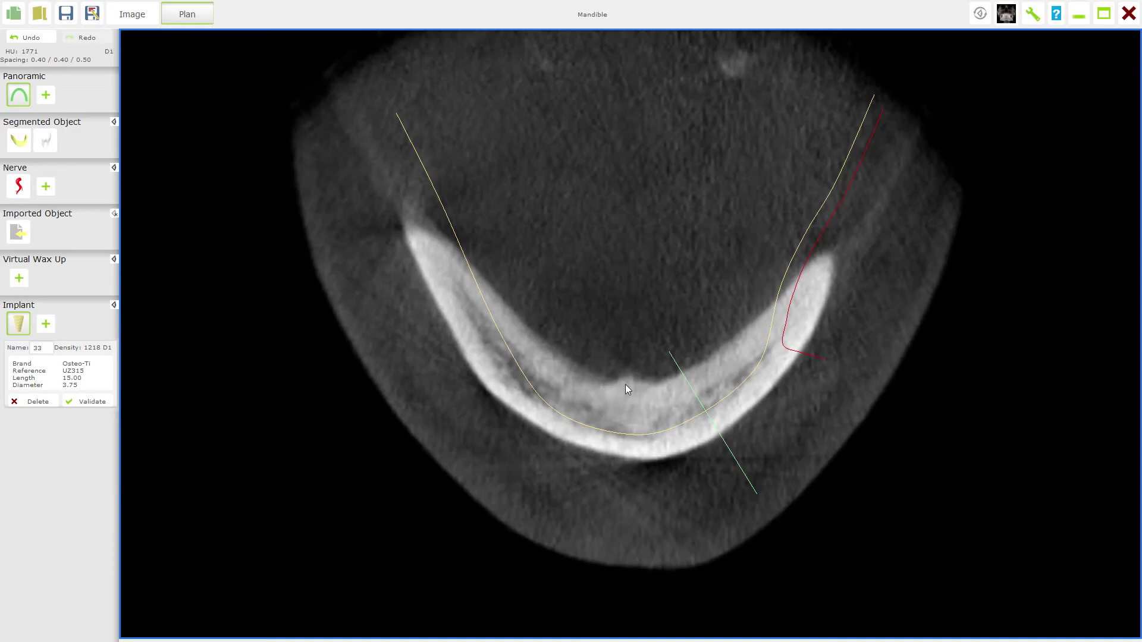
{"action": "scroll", "coordinate": [625, 385], "scroll_direction": "down", "scroll_amount": 5}
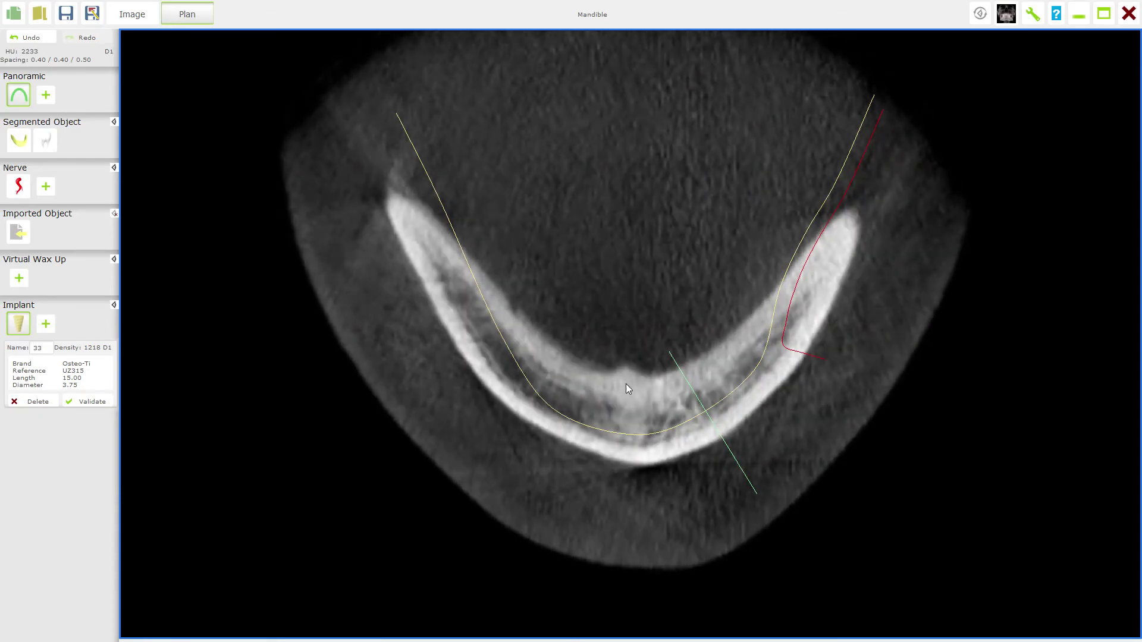
{"action": "scroll", "coordinate": [626, 383], "scroll_direction": "down", "scroll_amount": 4}
{"action": "scroll", "coordinate": [626, 384], "scroll_direction": "down", "scroll_amount": 4}
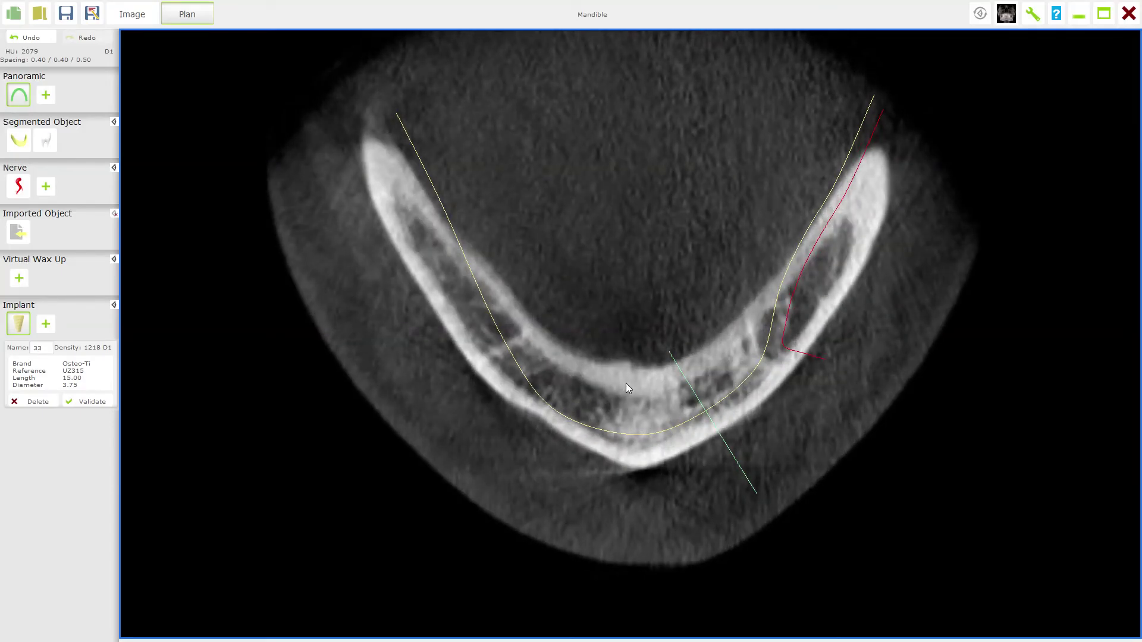
{"action": "scroll", "coordinate": [626, 388], "scroll_direction": "down", "scroll_amount": 4}
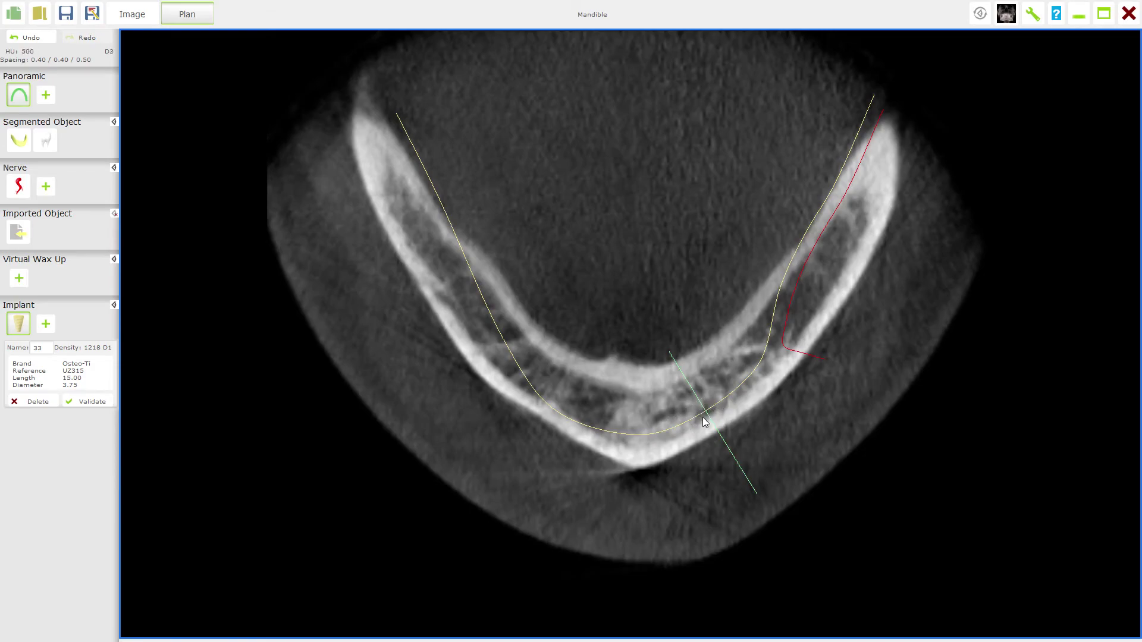
{"action": "scroll", "coordinate": [693, 415], "scroll_direction": "down", "scroll_amount": 1}
{"action": "scroll", "coordinate": [693, 416], "scroll_direction": "down", "scroll_amount": 4}
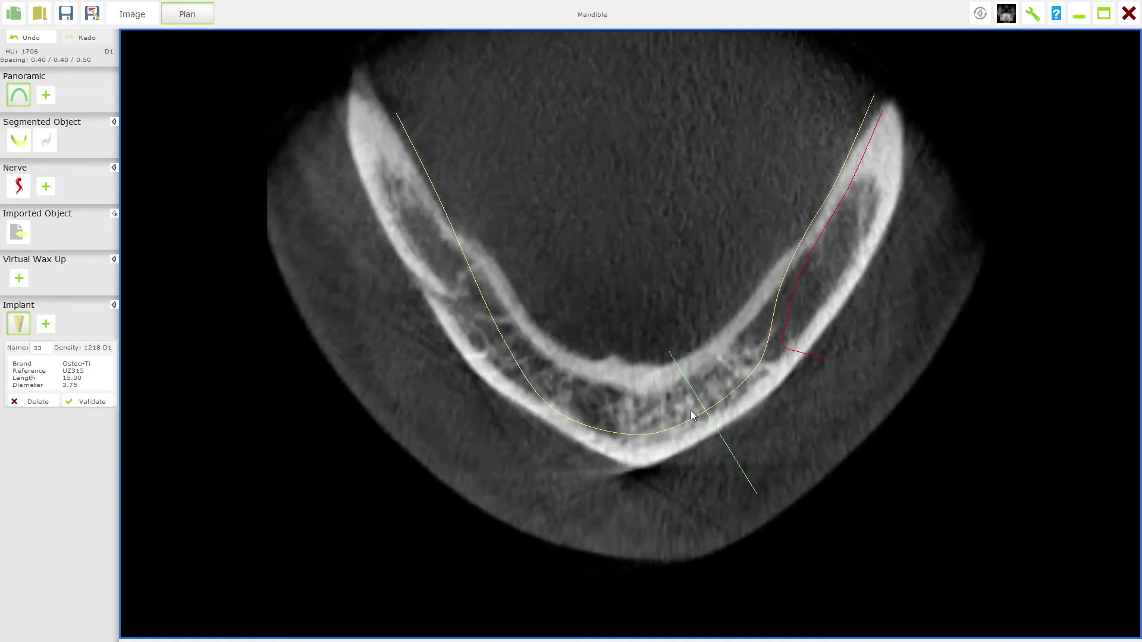
- Follow the implant at tooth 33 through the axial slices from apex to neck, checking its position against bone, nerve and neighbouring roots
{"action": "scroll", "coordinate": [712, 405], "scroll_direction": "down", "scroll_amount": 2}
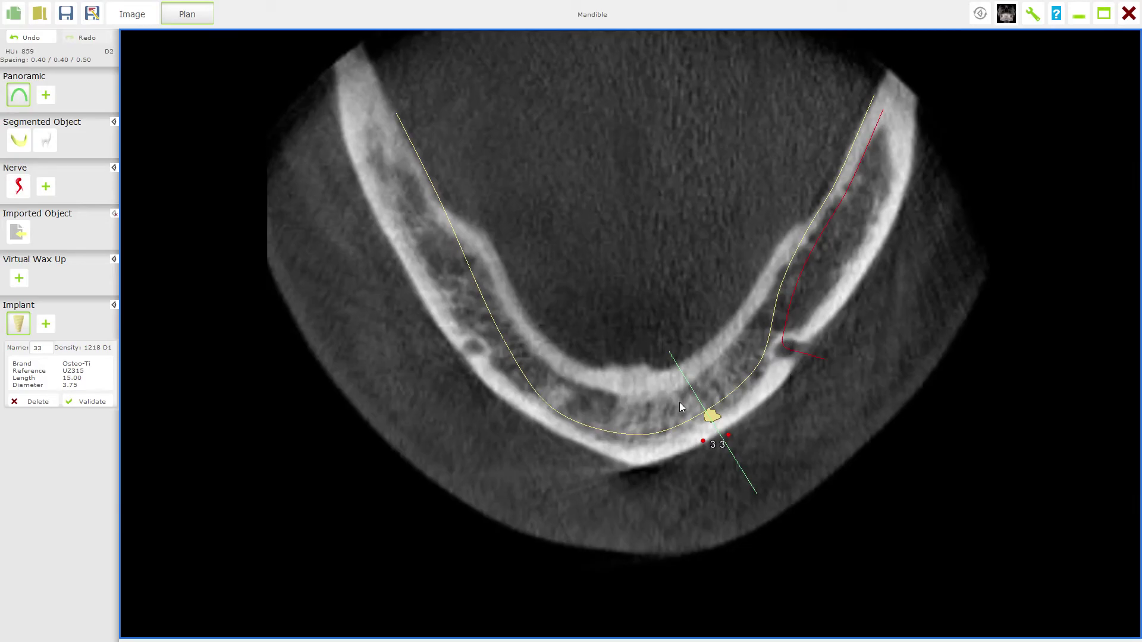
{"action": "scroll", "coordinate": [680, 402], "scroll_direction": "down", "scroll_amount": 3}
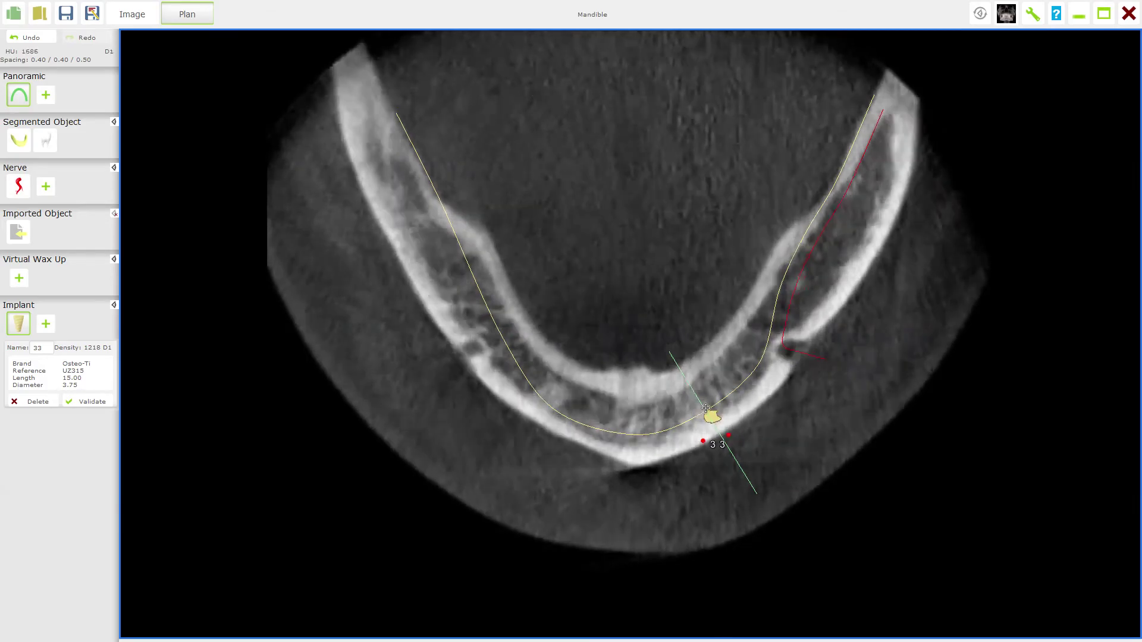
{"action": "scroll", "coordinate": [713, 427], "scroll_direction": "down", "scroll_amount": 1}
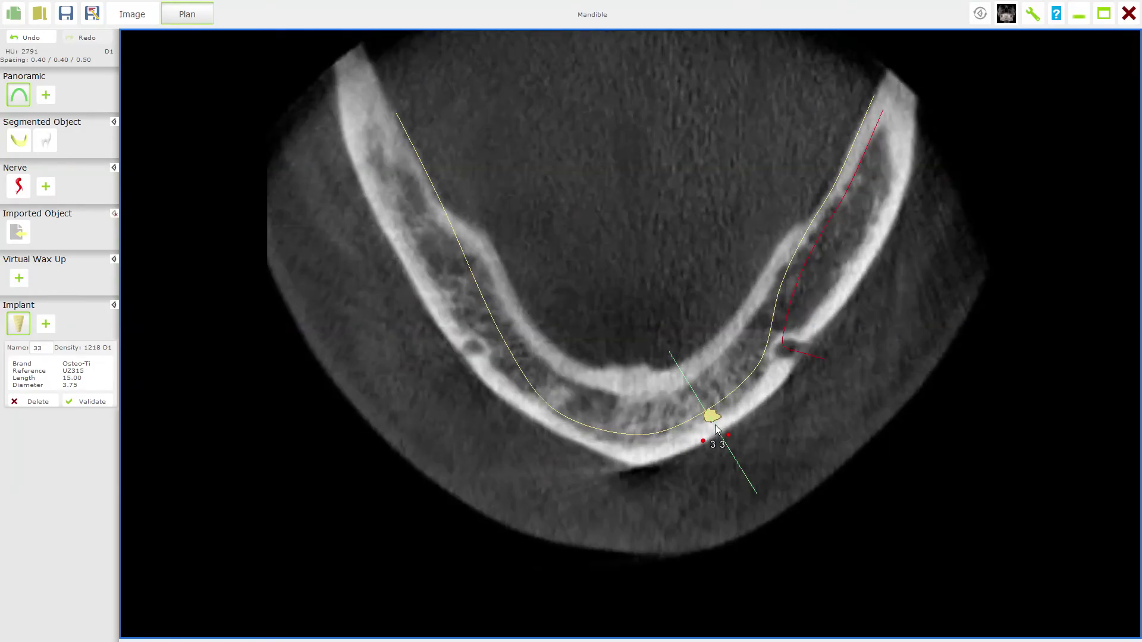
{"action": "scroll", "coordinate": [717, 430], "scroll_direction": "down", "scroll_amount": 1}
{"action": "scroll", "coordinate": [716, 425], "scroll_direction": "down", "scroll_amount": 1}
{"action": "scroll", "coordinate": [714, 422], "scroll_direction": "down", "scroll_amount": 2}
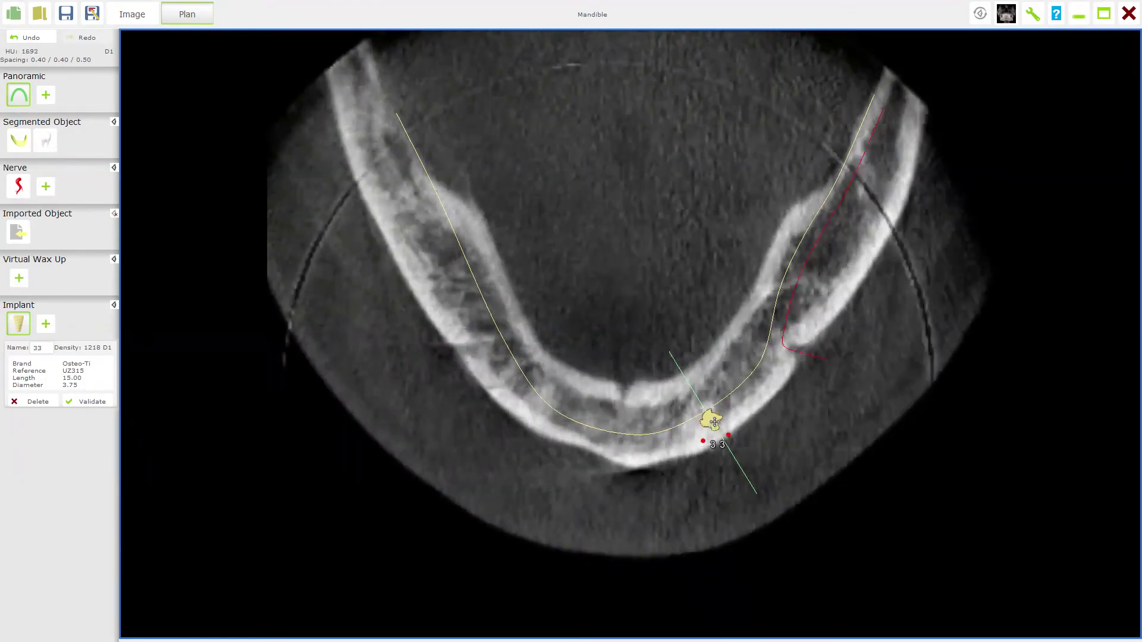
{"action": "scroll", "coordinate": [714, 423], "scroll_direction": "down", "scroll_amount": 1}
{"action": "scroll", "coordinate": [713, 423], "scroll_direction": "down", "scroll_amount": 1}
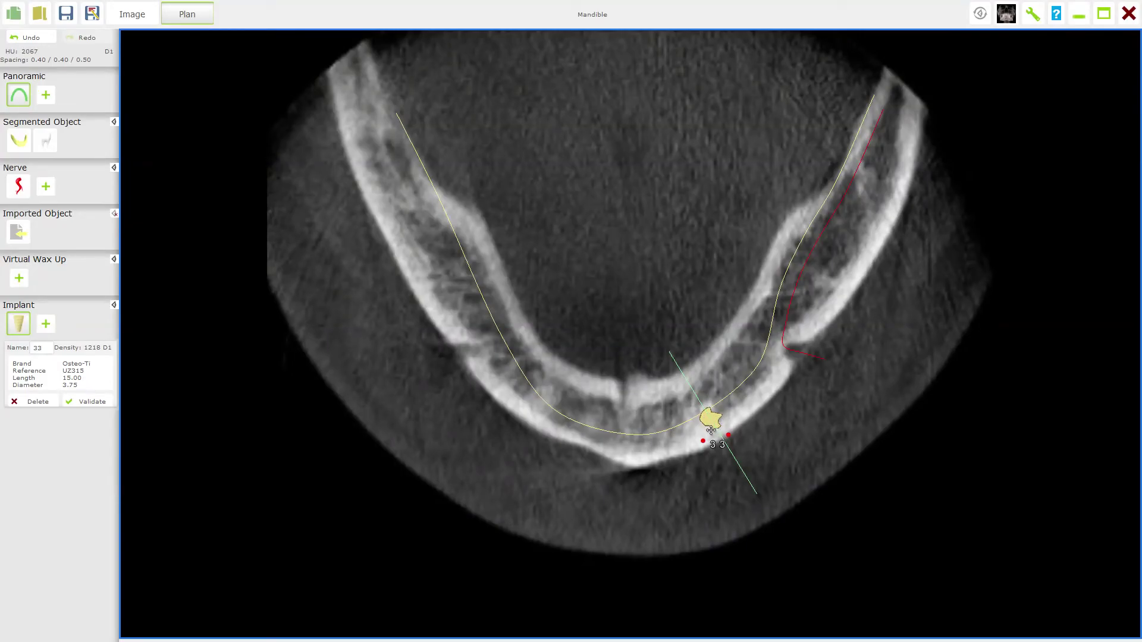
{"action": "scroll", "coordinate": [711, 429], "scroll_direction": "down", "scroll_amount": 3}
{"action": "scroll", "coordinate": [711, 429], "scroll_direction": "down", "scroll_amount": 6}
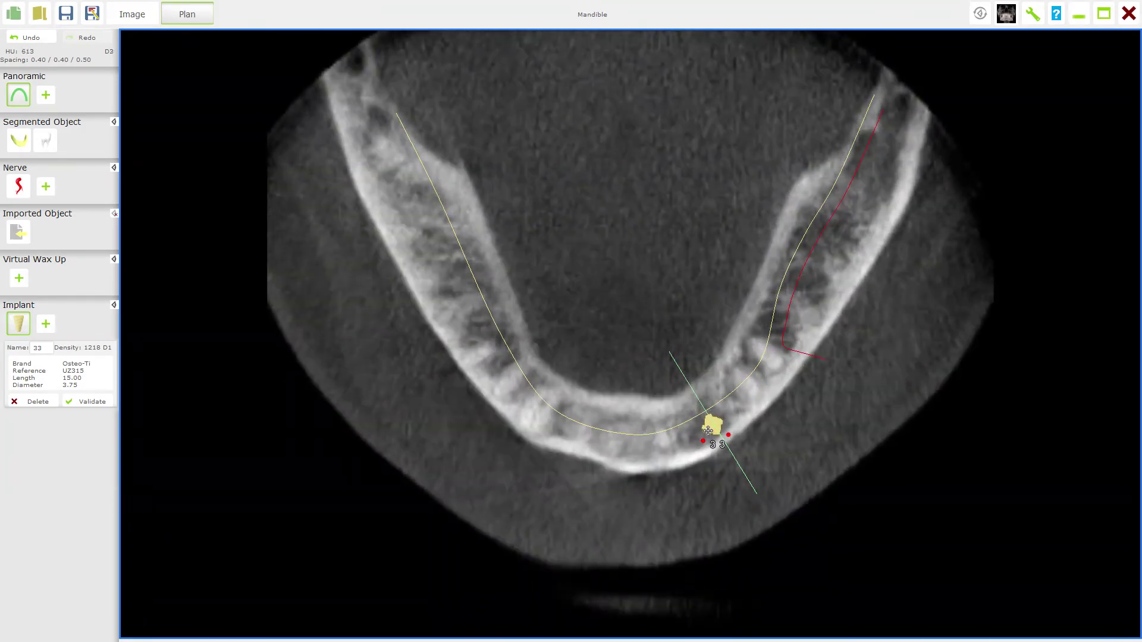
{"action": "scroll", "coordinate": [709, 430], "scroll_direction": "down", "scroll_amount": 4}
{"action": "scroll", "coordinate": [708, 431], "scroll_direction": "down", "scroll_amount": 6}
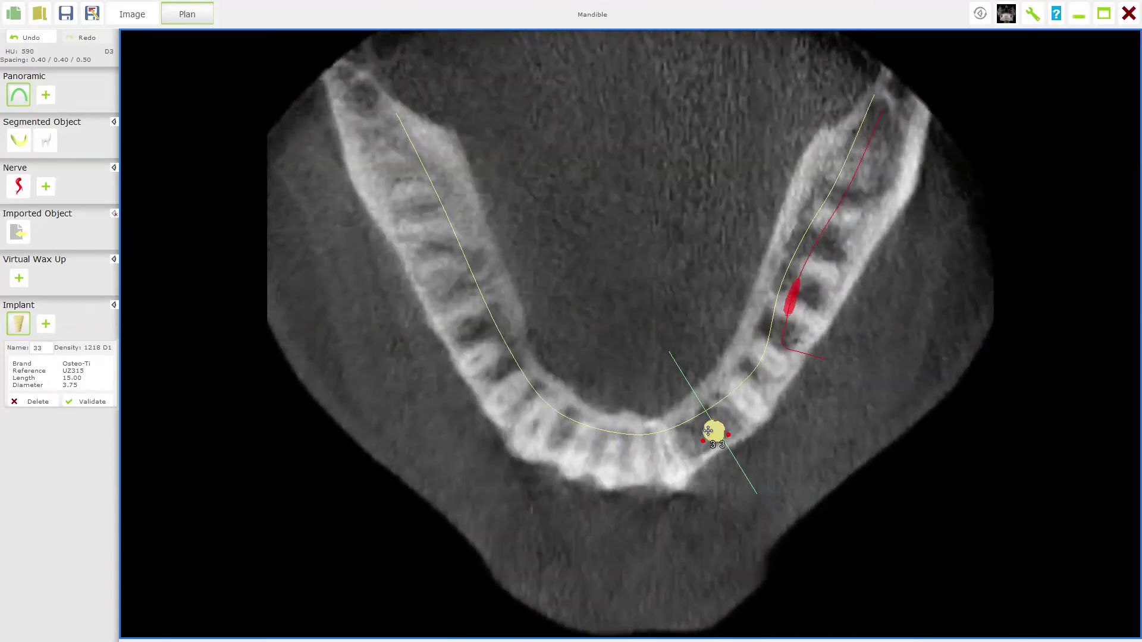
{"action": "scroll", "coordinate": [708, 431], "scroll_direction": "down", "scroll_amount": 6}
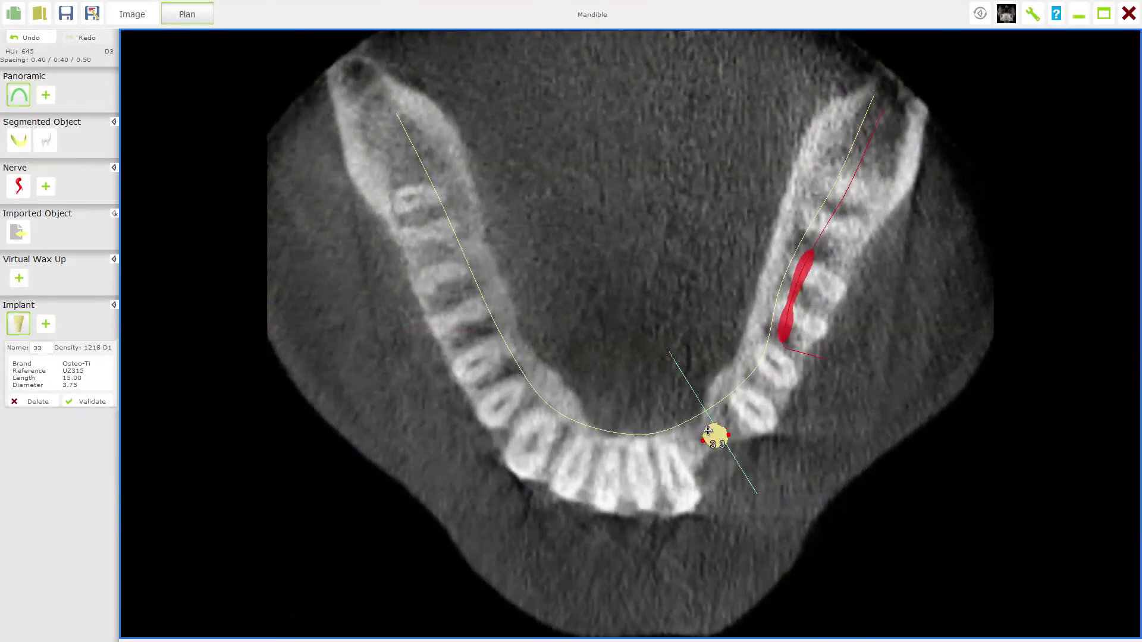
- Recheck the axial slices around the implant's neck and back down along its body for clearance to the adjacent roots
{"action": "scroll", "coordinate": [708, 430], "scroll_direction": "up", "scroll_amount": 5}
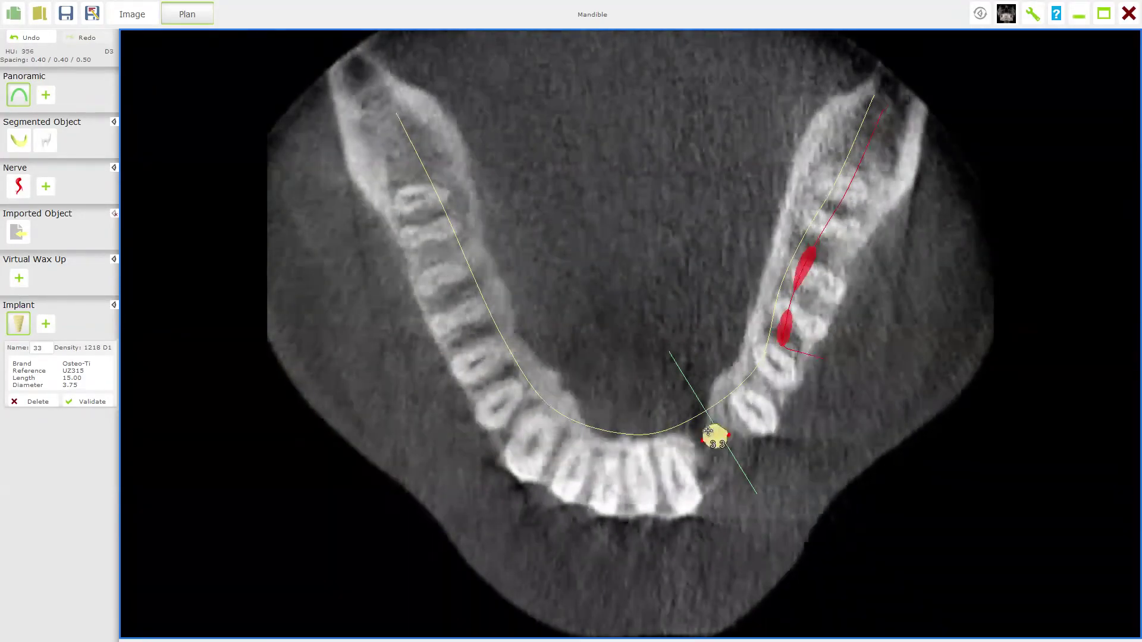
{"action": "scroll", "coordinate": [707, 431], "scroll_direction": "down", "scroll_amount": 4}
{"action": "scroll", "coordinate": [708, 431], "scroll_direction": "up", "scroll_amount": 2}
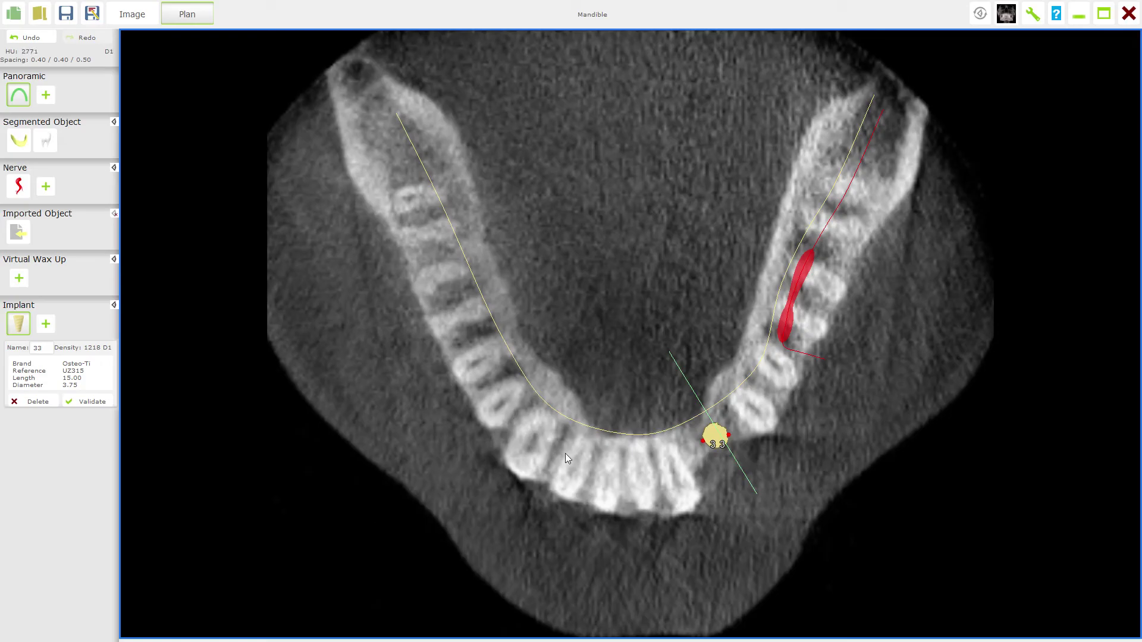
{"action": "scroll", "coordinate": [513, 419], "scroll_direction": "down", "scroll_amount": 3}
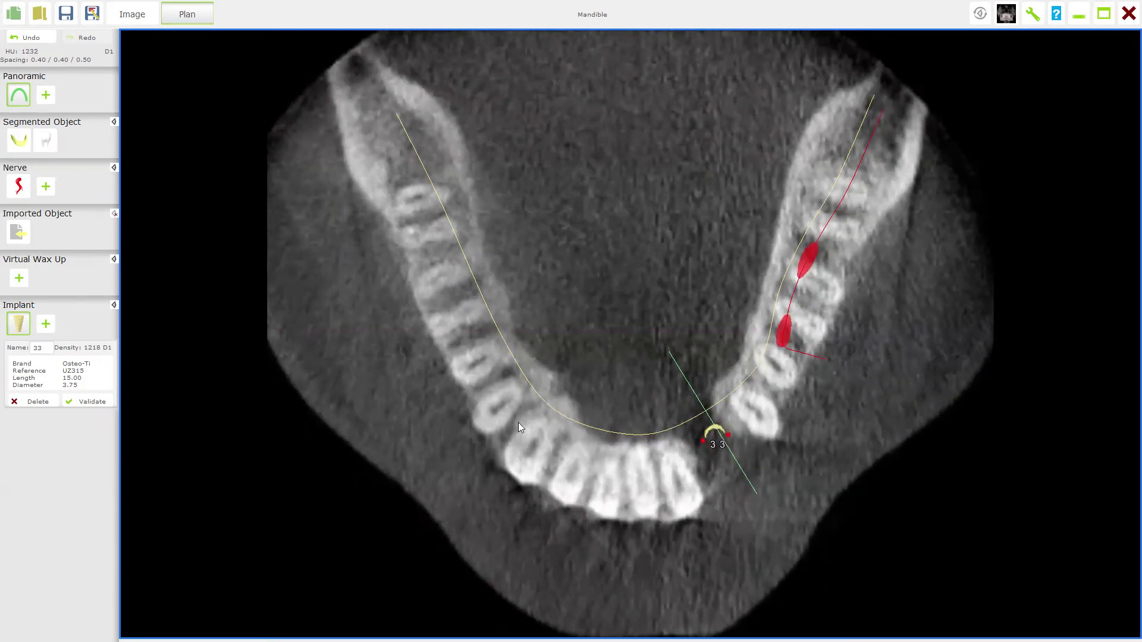
{"action": "scroll", "coordinate": [519, 425], "scroll_direction": "down", "scroll_amount": 6}
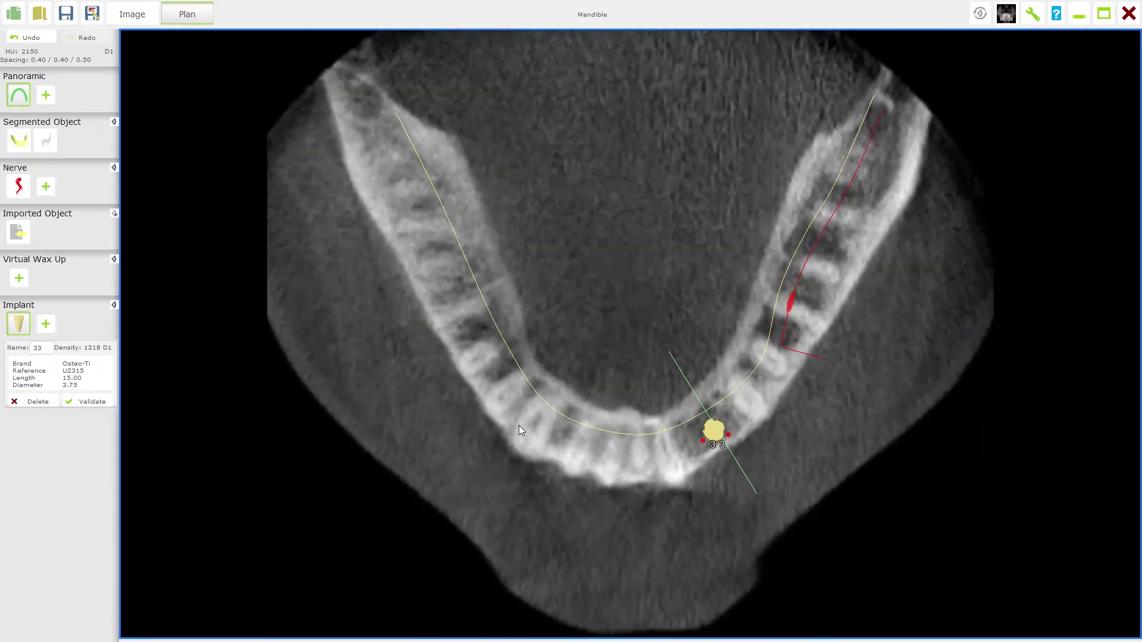
{"action": "scroll", "coordinate": [518, 430], "scroll_direction": "down", "scroll_amount": 6}
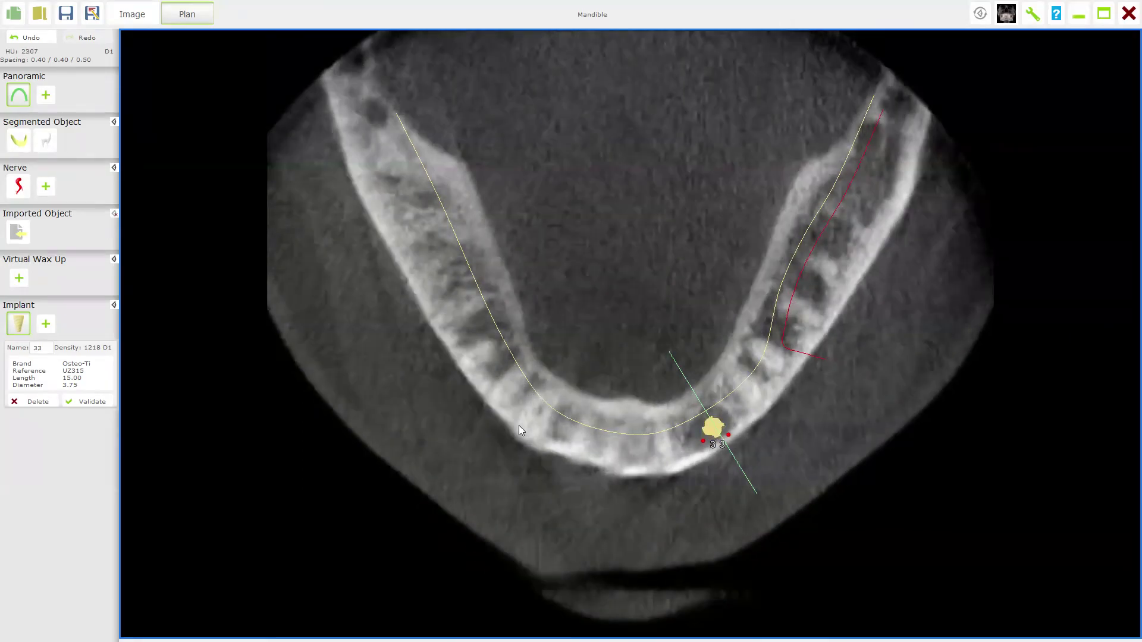
- Measure the gap between the roots on either side of implant 33 on an axial slice near its neck
{"action": "scroll", "coordinate": [518, 429], "scroll_direction": "down", "scroll_amount": 2}
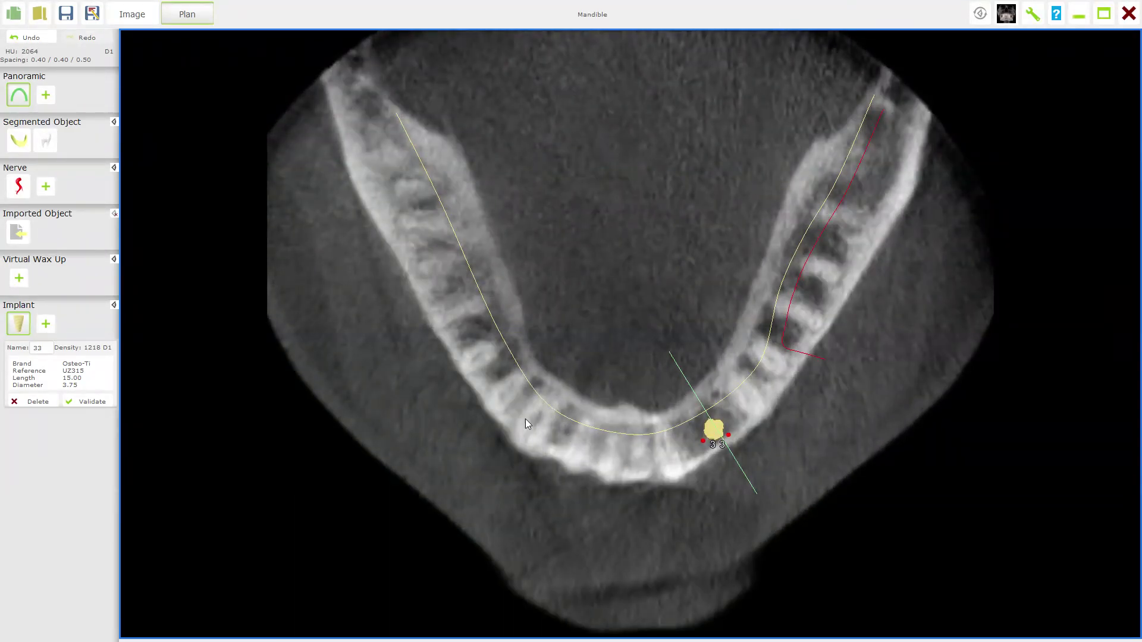
{"action": "scroll", "coordinate": [525, 419], "scroll_direction": "down", "scroll_amount": 5}
{"action": "scroll", "coordinate": [531, 414], "scroll_direction": "down", "scroll_amount": 2}
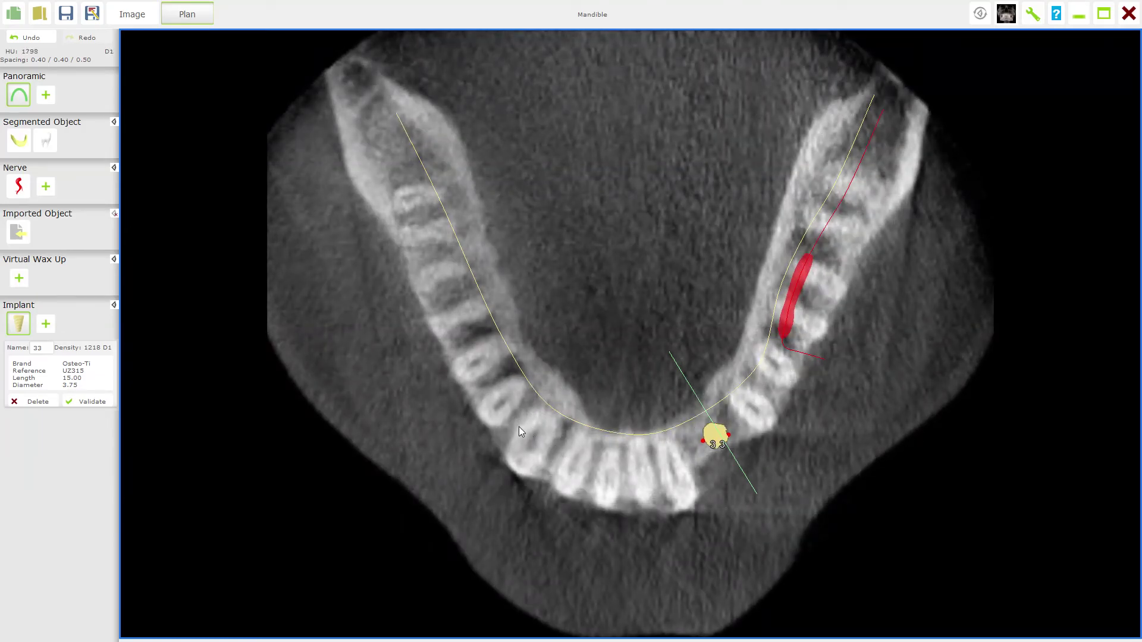
{"action": "scroll", "coordinate": [579, 427], "scroll_direction": "down", "scroll_amount": 1}
{"action": "scroll", "coordinate": [701, 501], "scroll_direction": "down", "scroll_amount": 2}
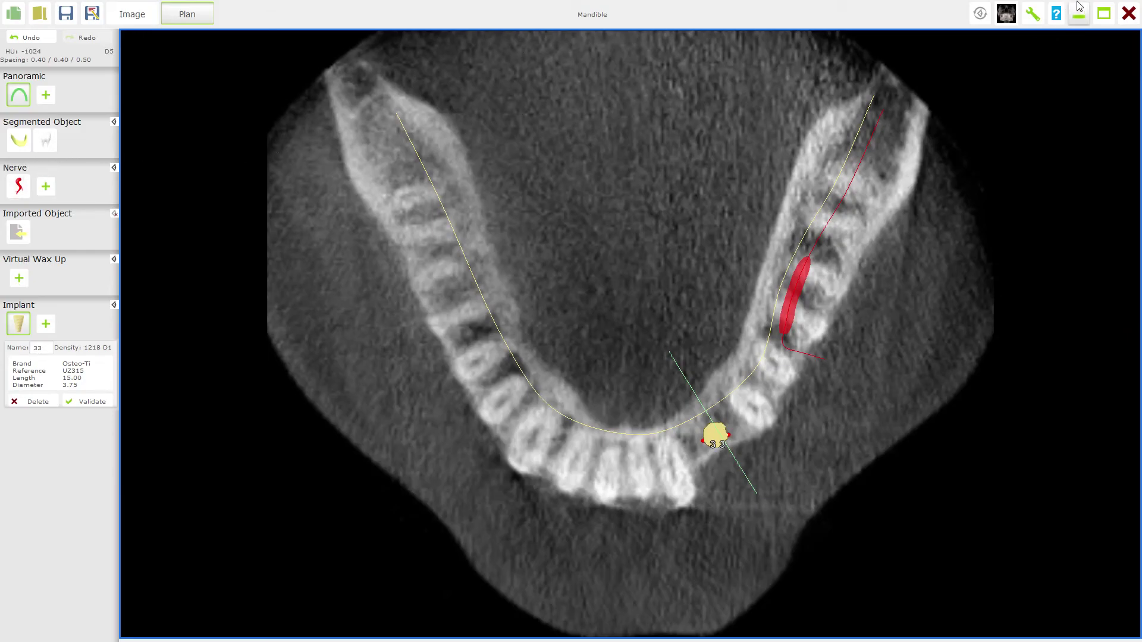
{"action": "left_click", "coordinate": [1032, 16]}
{"action": "left_click", "coordinate": [741, 418]}
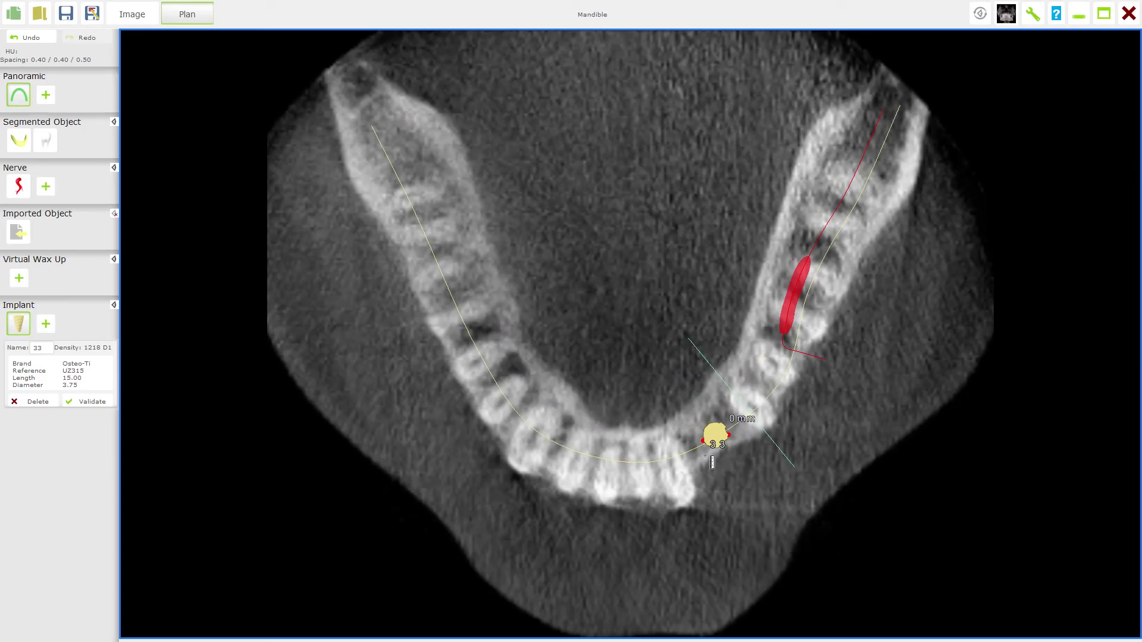
{"action": "left_click", "coordinate": [695, 470]}
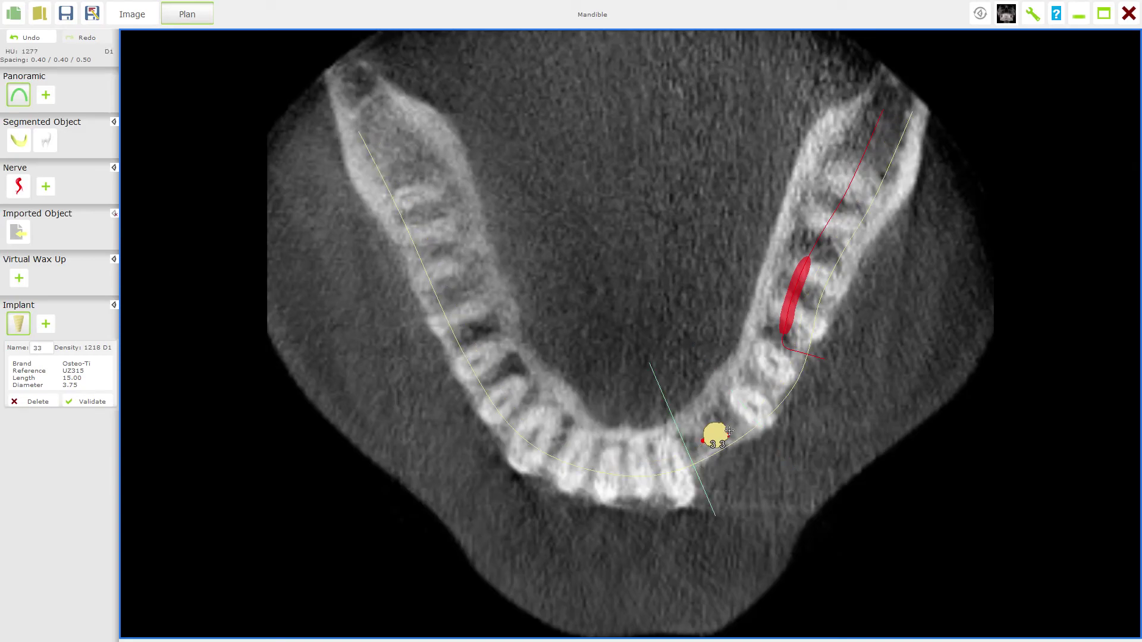
{"action": "left_click", "coordinate": [1033, 15]}
{"action": "left_click", "coordinate": [1041, 52]}
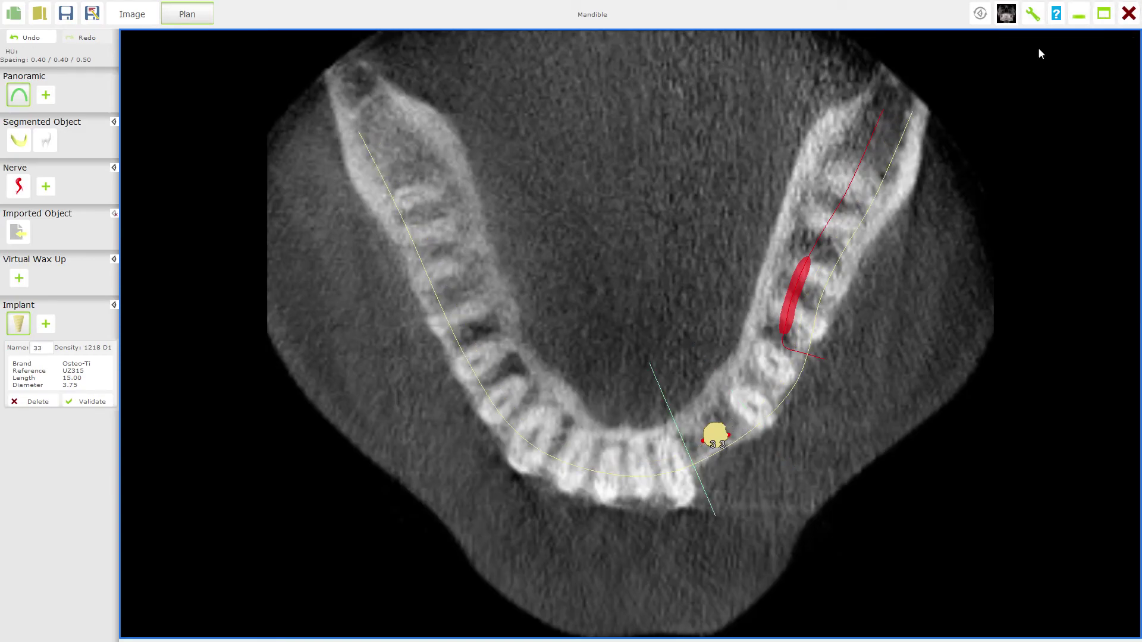
{"action": "left_click", "coordinate": [736, 414]}
{"action": "left_click_drag", "start_coordinate": [737, 415], "coordinate": [688, 459]}
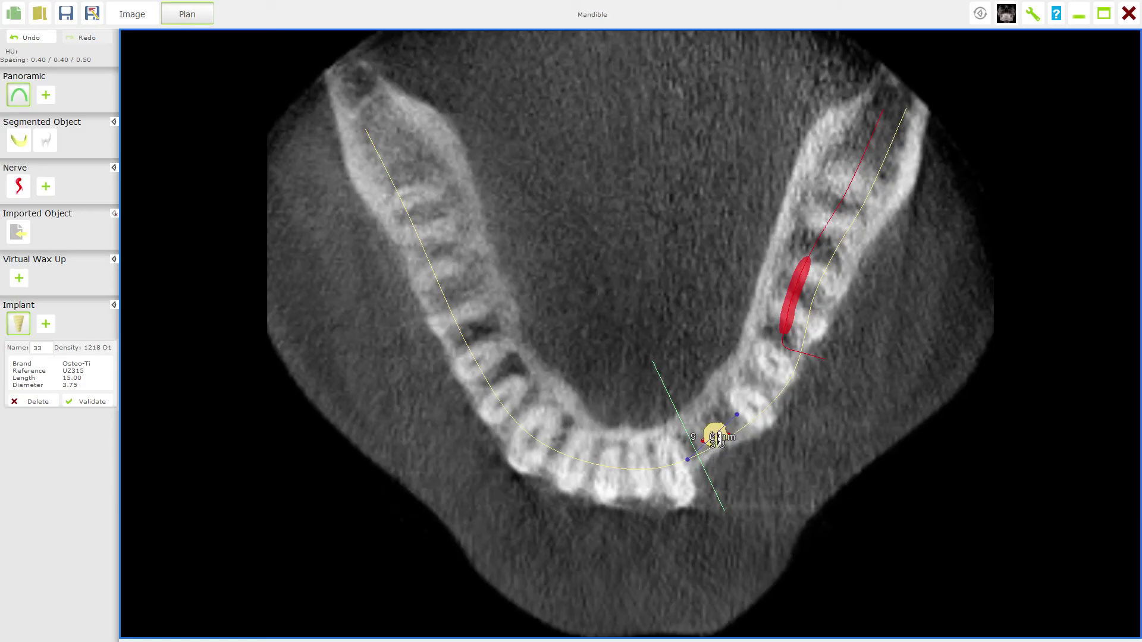
- Reposition implant 33 in the axial slice, trying lingual and buccal positions before settling it slightly mesially, closer to the lateral incisor
{"action": "scroll", "coordinate": [716, 437], "scroll_direction": "up", "scroll_amount": 4}
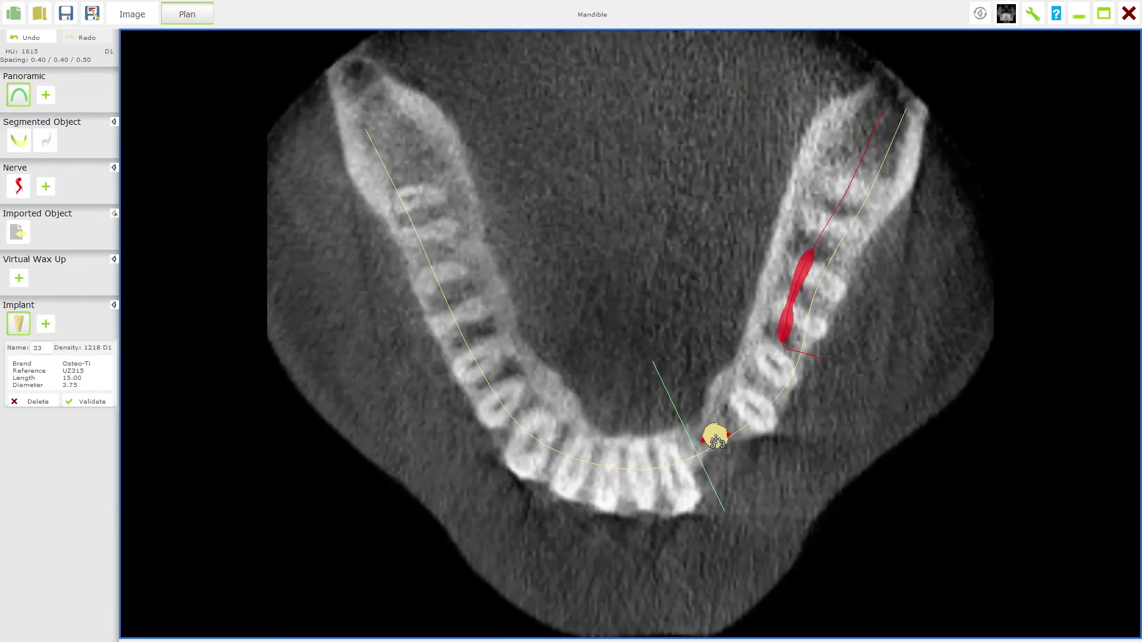
{"action": "left_click_drag", "start_coordinate": [717, 439], "coordinate": [688, 406]}
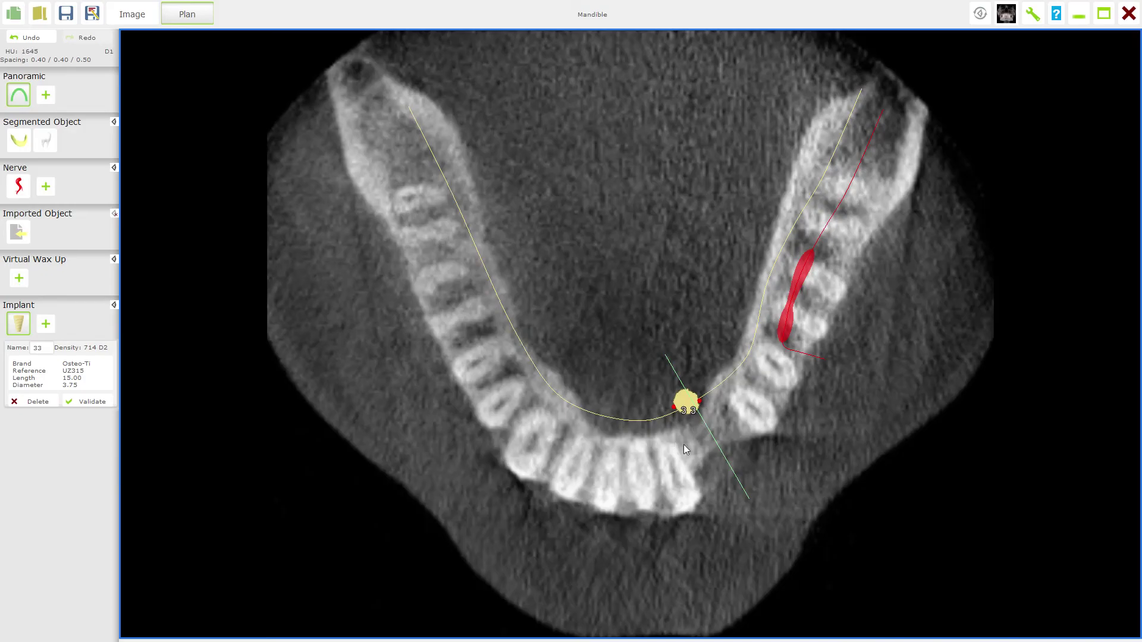
{"action": "left_click_drag", "start_coordinate": [685, 402], "coordinate": [706, 433]}
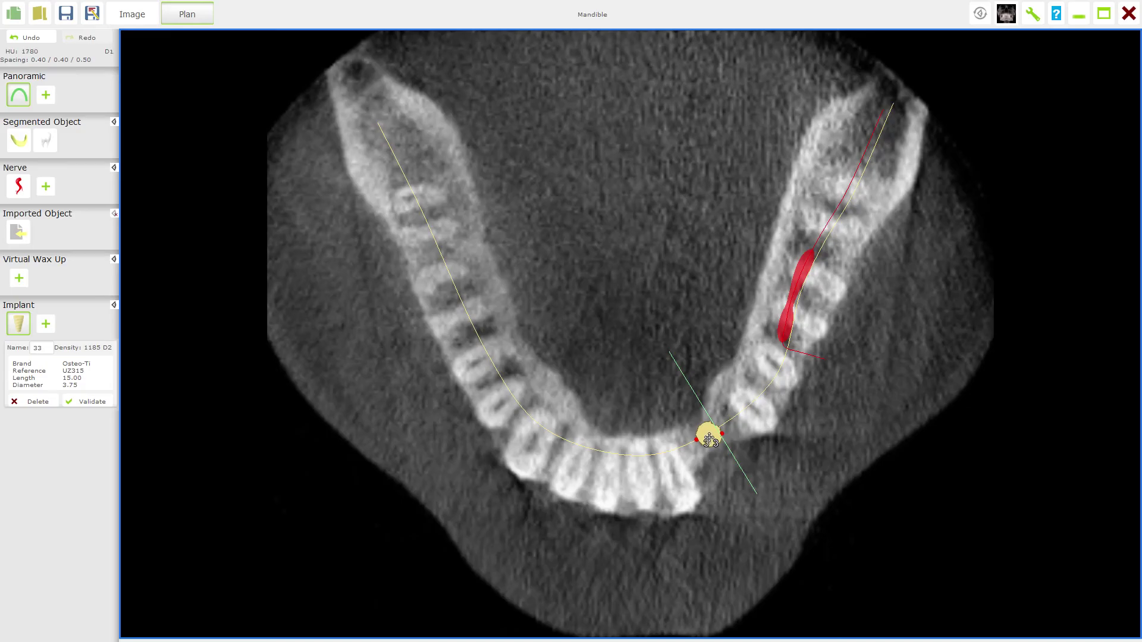
{"action": "left_click_drag", "start_coordinate": [711, 439], "coordinate": [723, 456]}
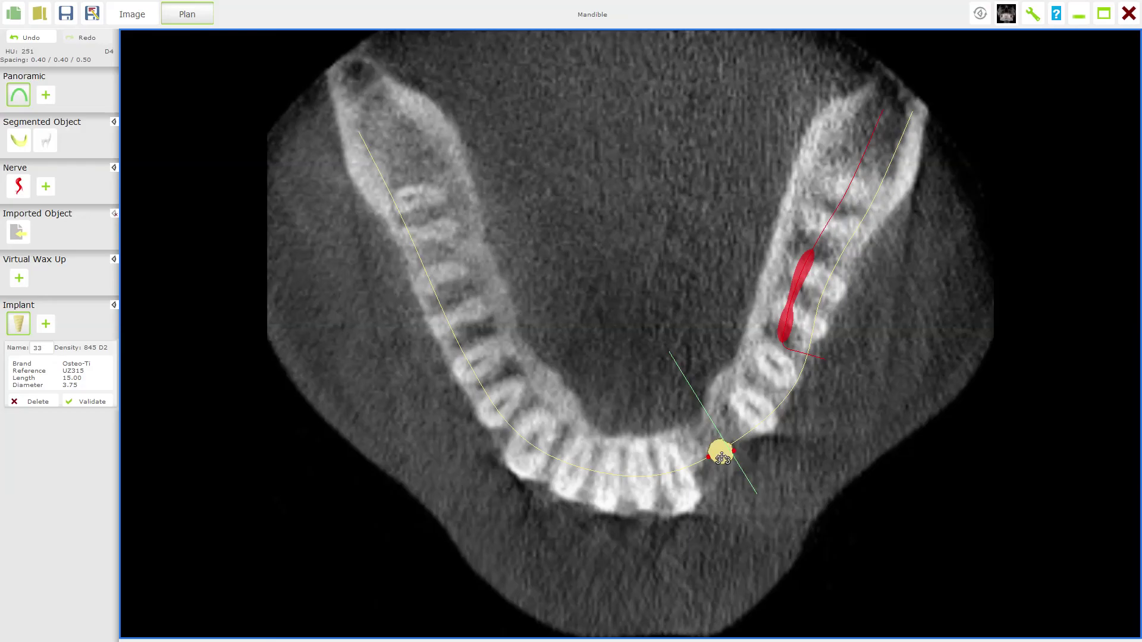
{"action": "left_click_drag", "start_coordinate": [721, 457], "coordinate": [712, 439]}
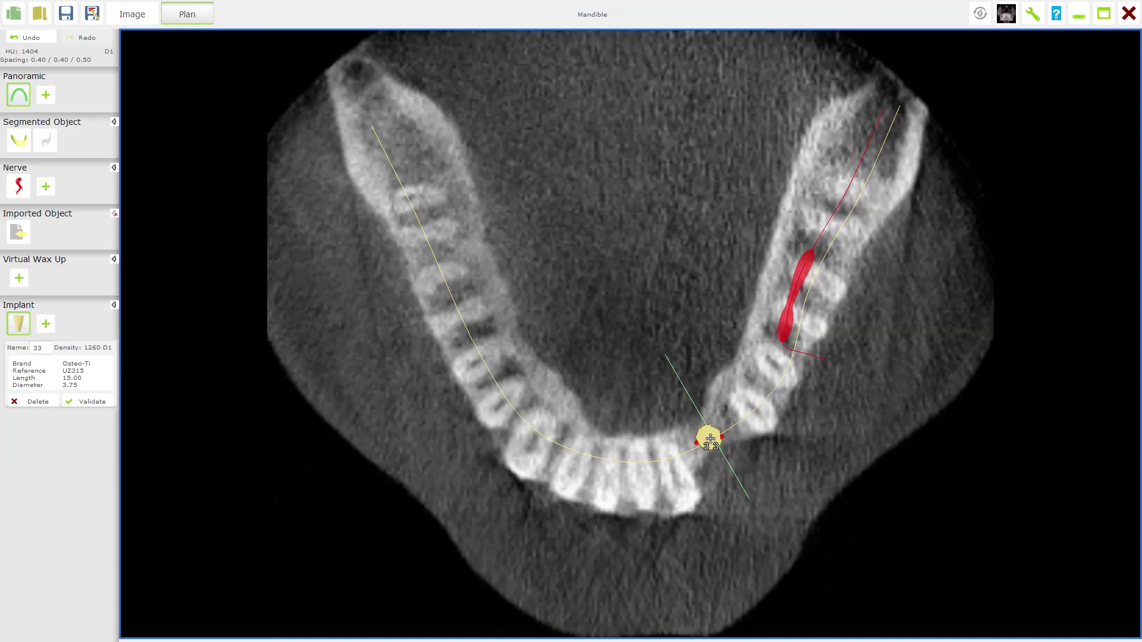
{"action": "mouse_move", "coordinate": [709, 439]}
{"action": "left_mouse_down"}
{"action": "mouse_move", "coordinate": [715, 432]}
{"action": "mouse_move", "coordinate": [695, 445]}
{"action": "mouse_move", "coordinate": [726, 428]}
{"action": "mouse_move", "coordinate": [704, 441]}
{"action": "left_mouse_up"}
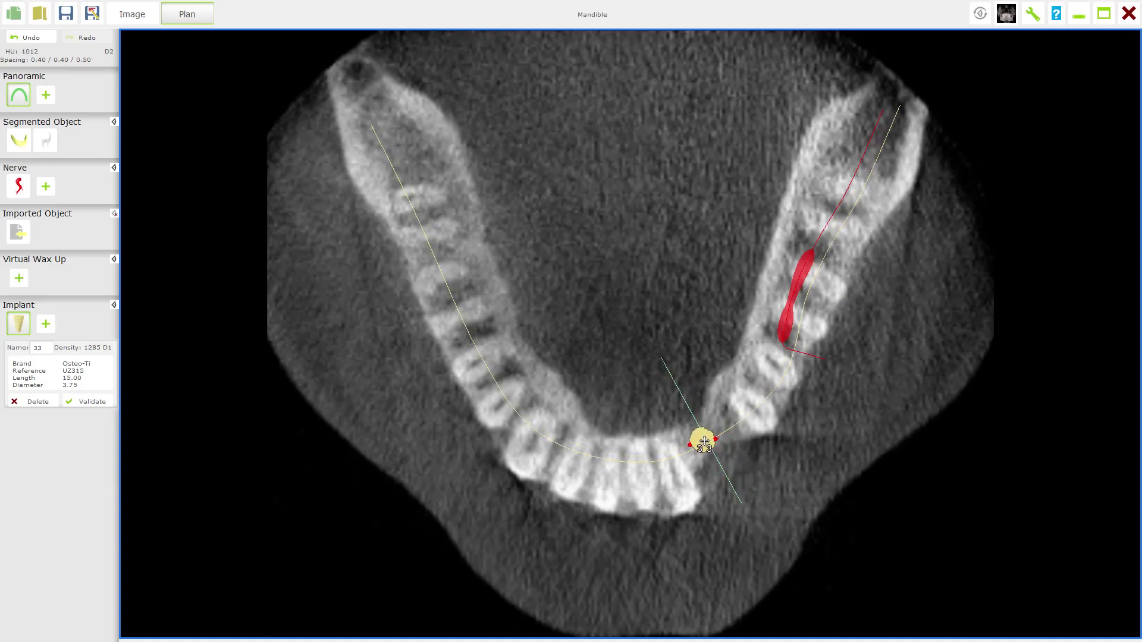
- Examine the axial slices around the shifted implant's neck and upper body for clearance to the neighbouring roots
{"action": "scroll", "coordinate": [705, 443], "scroll_direction": "down", "scroll_amount": 7}
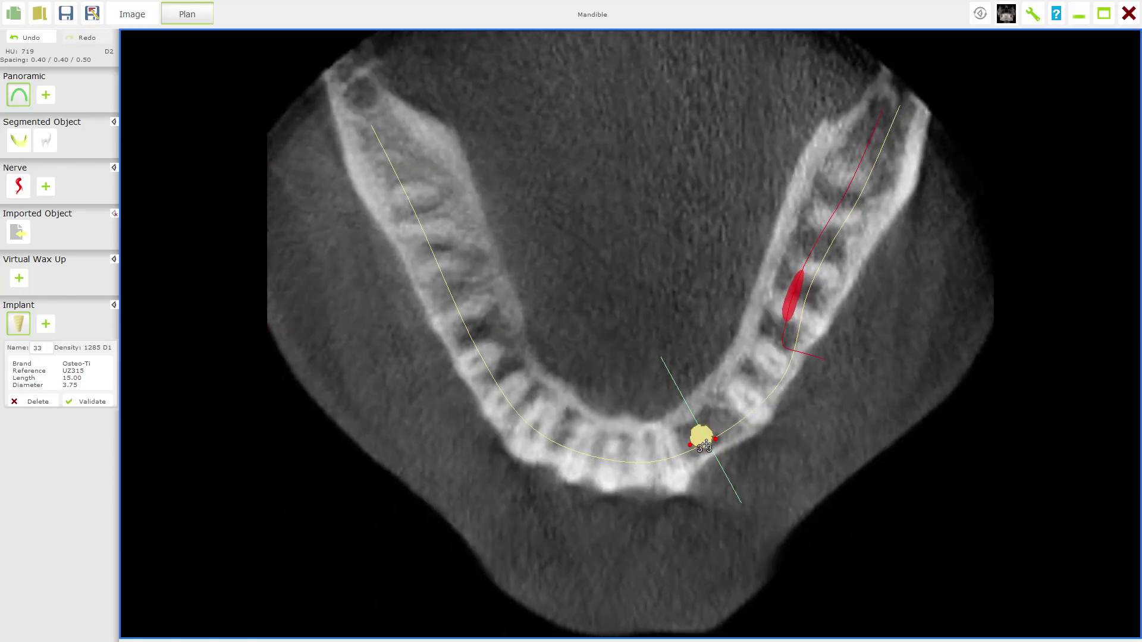
{"action": "scroll", "coordinate": [706, 445], "scroll_direction": "down", "scroll_amount": 2}
{"action": "scroll", "coordinate": [706, 445], "scroll_direction": "up", "scroll_amount": 8}
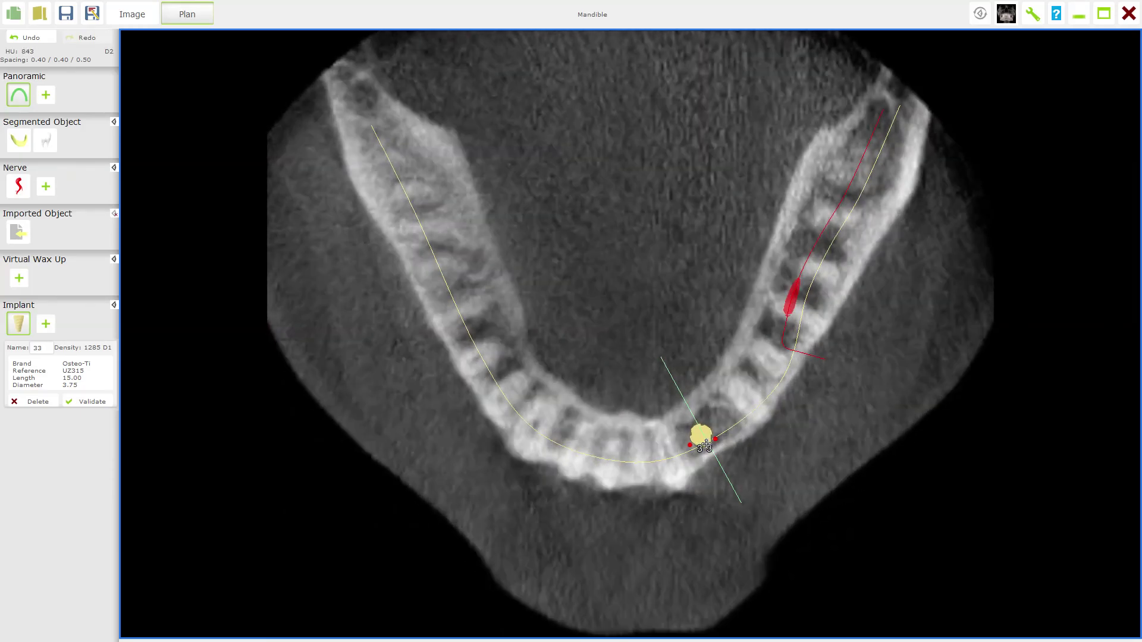
{"action": "scroll", "coordinate": [706, 445], "scroll_direction": "down", "scroll_amount": 8}
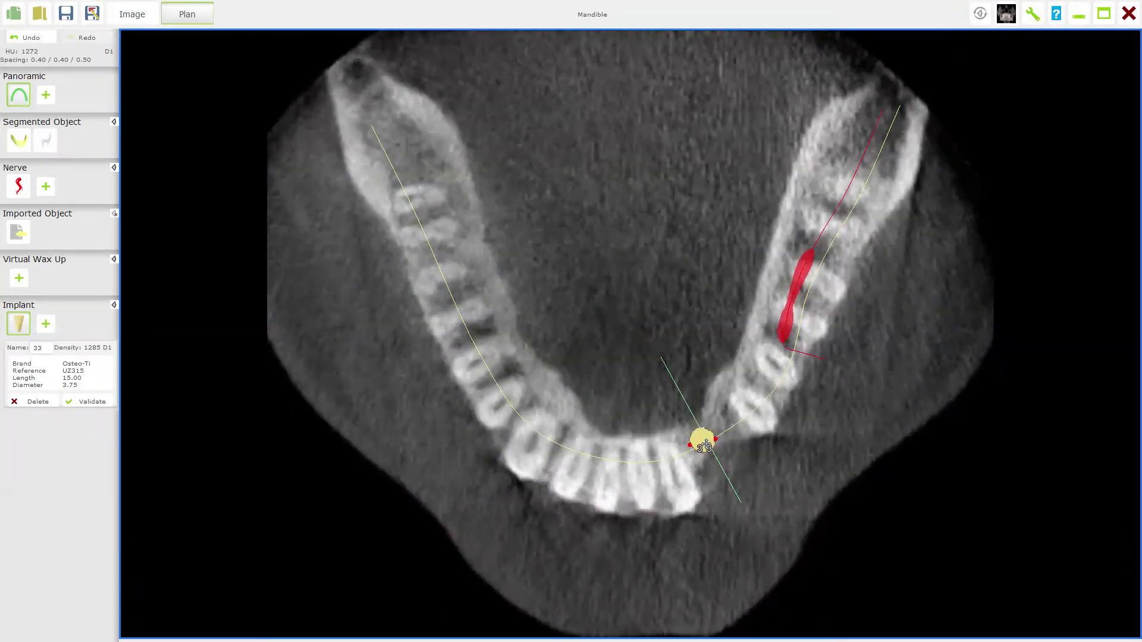
{"action": "scroll", "coordinate": [706, 445], "scroll_direction": "up", "scroll_amount": 8}
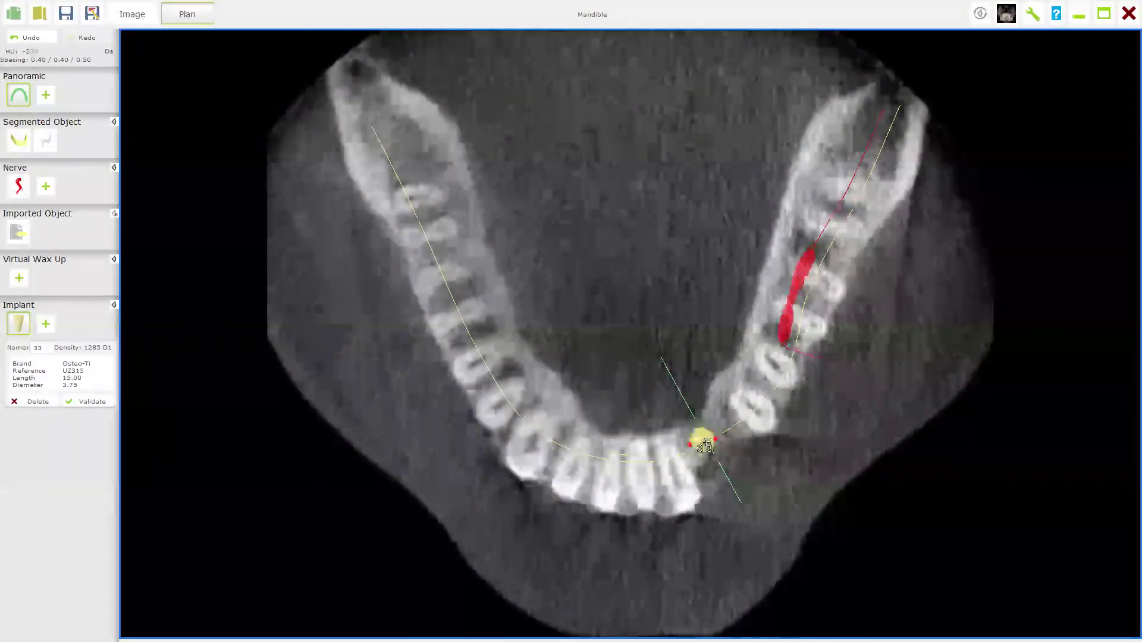
{"action": "scroll", "coordinate": [706, 445], "scroll_direction": "down", "scroll_amount": 4}
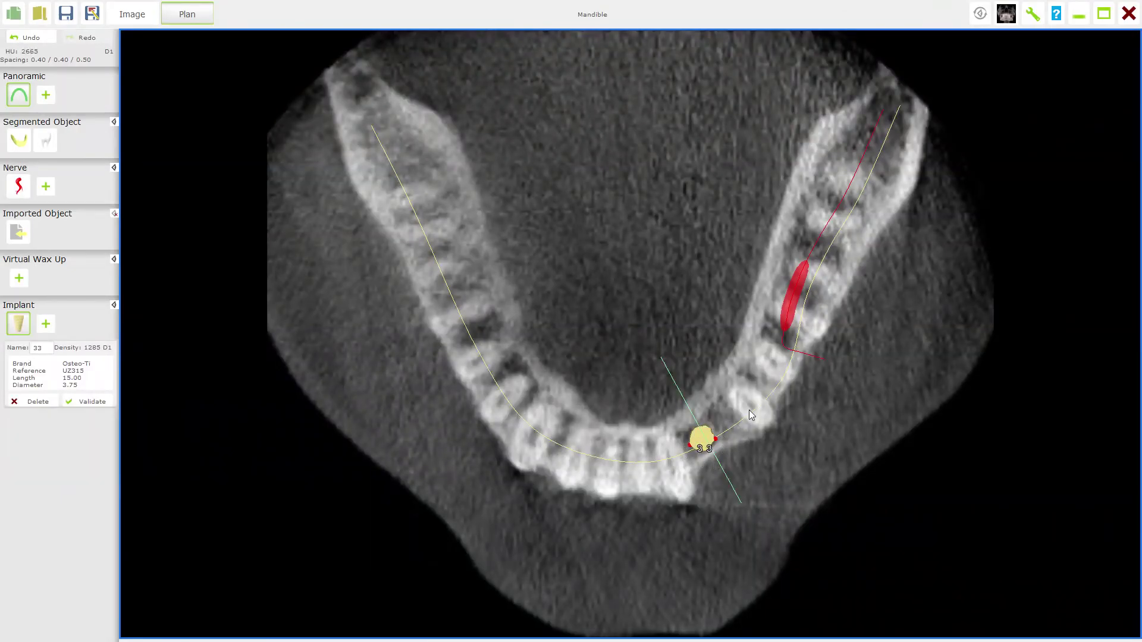
{"action": "scroll", "coordinate": [732, 431], "scroll_direction": "up", "scroll_amount": 5}
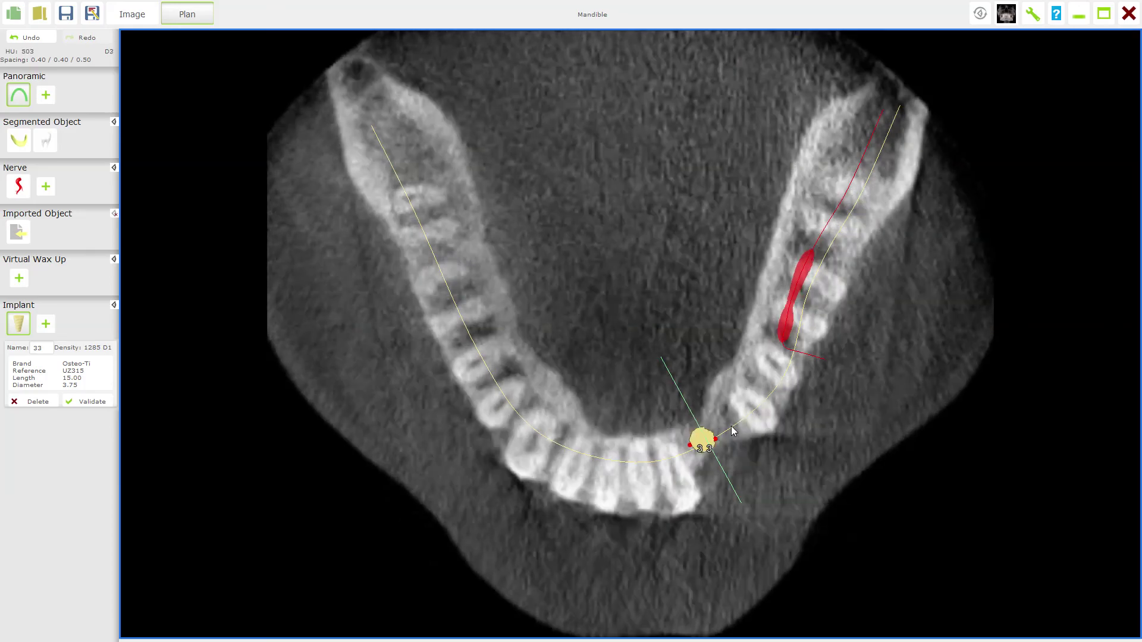
{"action": "scroll", "coordinate": [732, 430], "scroll_direction": "up", "scroll_amount": 2}
{"action": "scroll", "coordinate": [732, 431], "scroll_direction": "up", "scroll_amount": 2}
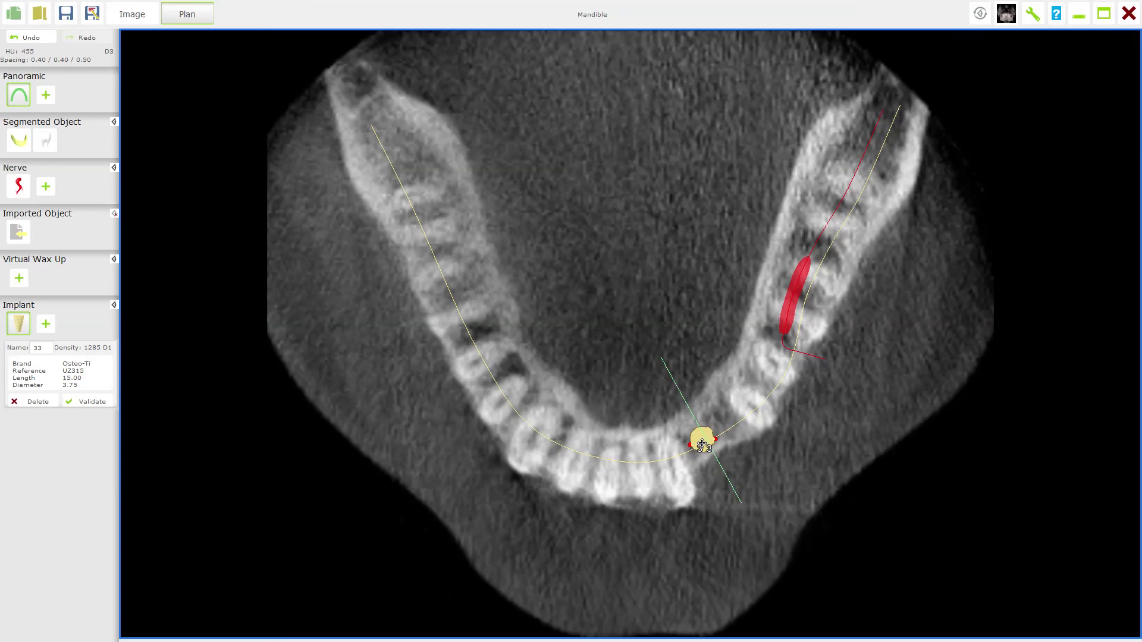
- Recheck implant 33 through the axial slices between neck and apex against bone and roots, and return to the multi-view layout
{"action": "scroll", "coordinate": [702, 444], "scroll_direction": "up", "scroll_amount": 10}
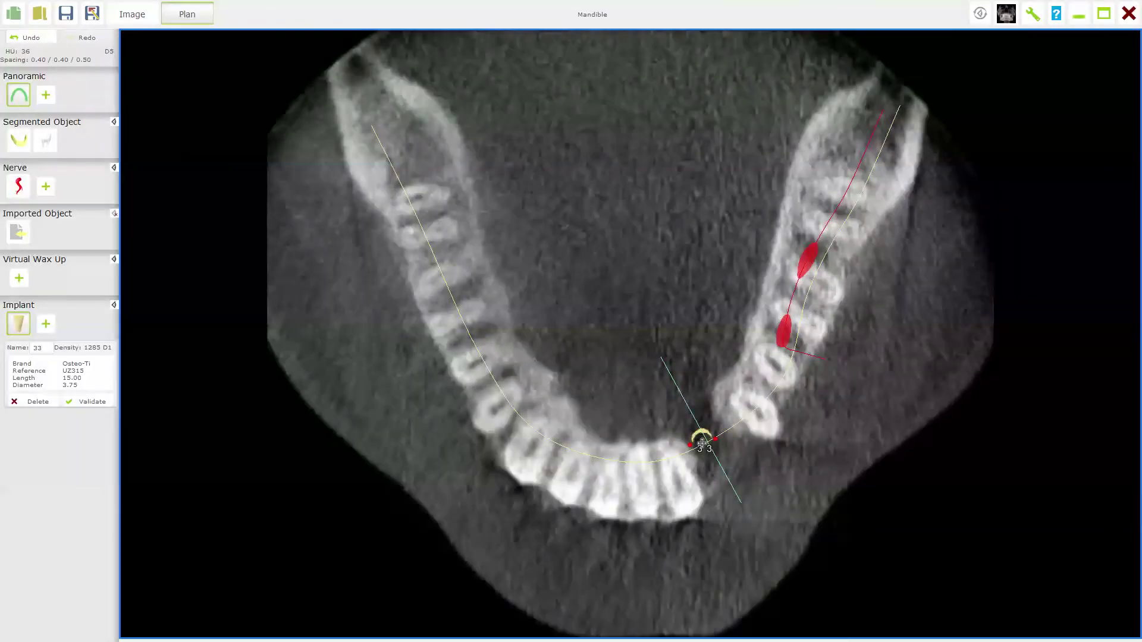
{"action": "scroll", "coordinate": [702, 443], "scroll_direction": "down", "scroll_amount": 8}
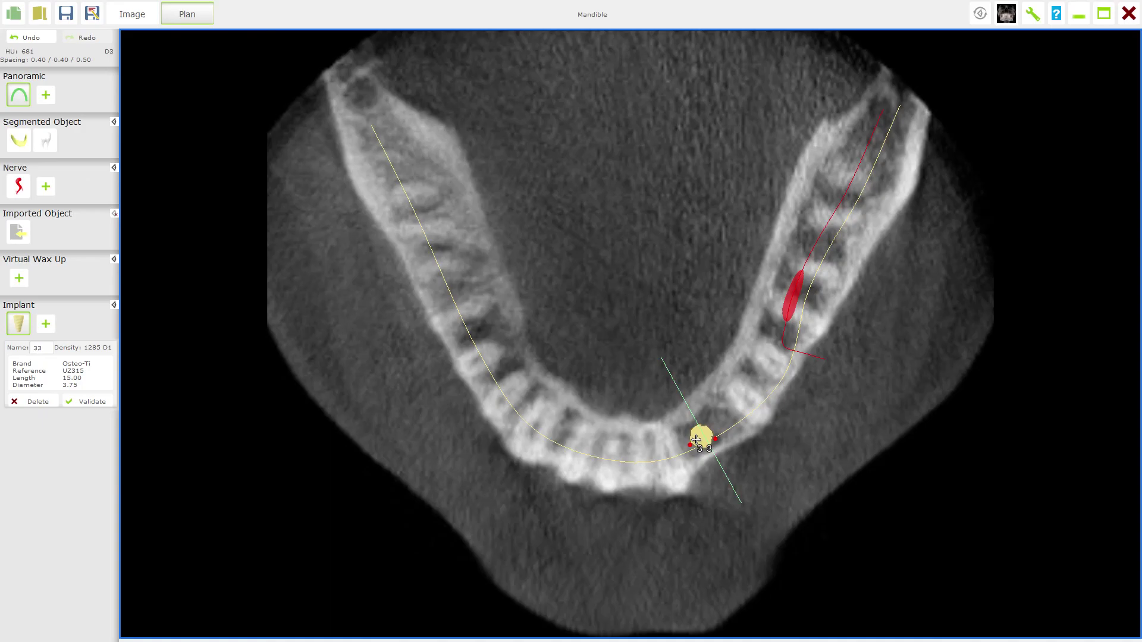
{"action": "scroll", "coordinate": [700, 439], "scroll_direction": "up", "scroll_amount": 7}
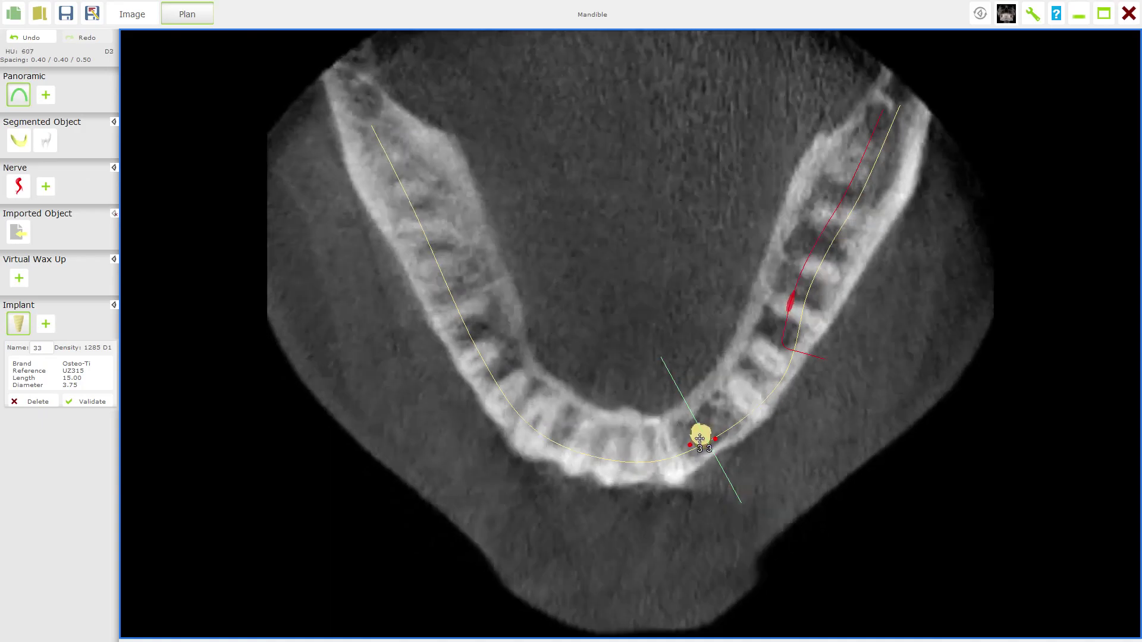
{"action": "scroll", "coordinate": [700, 438], "scroll_direction": "down", "scroll_amount": 4}
{"action": "scroll", "coordinate": [699, 438], "scroll_direction": "up", "scroll_amount": 10}
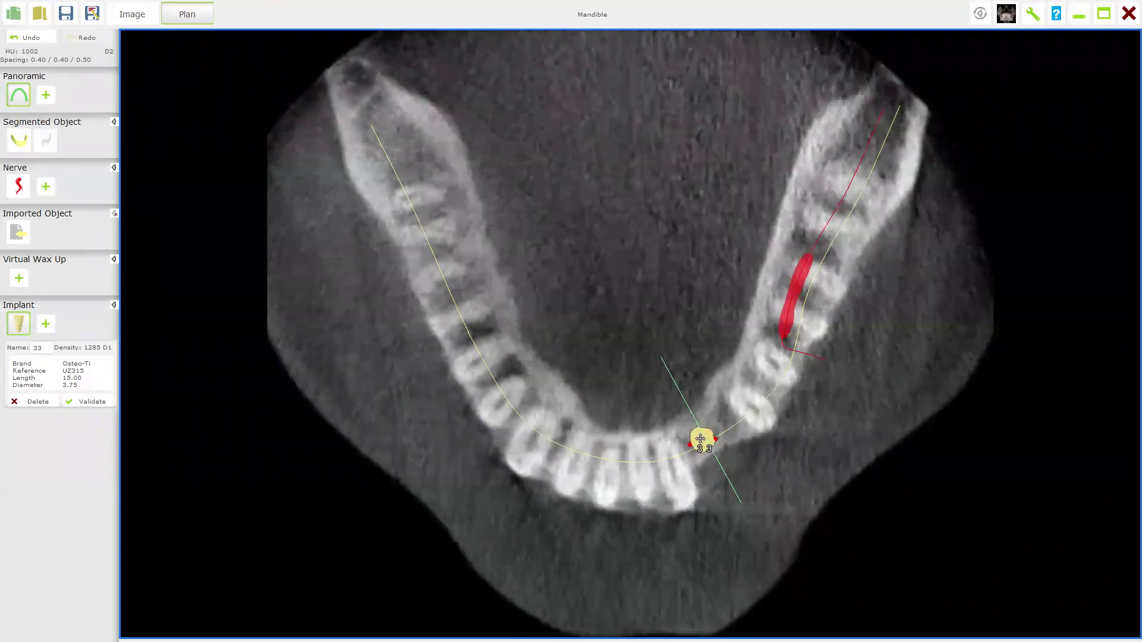
{"action": "scroll", "coordinate": [700, 439], "scroll_direction": "down", "scroll_amount": 10}
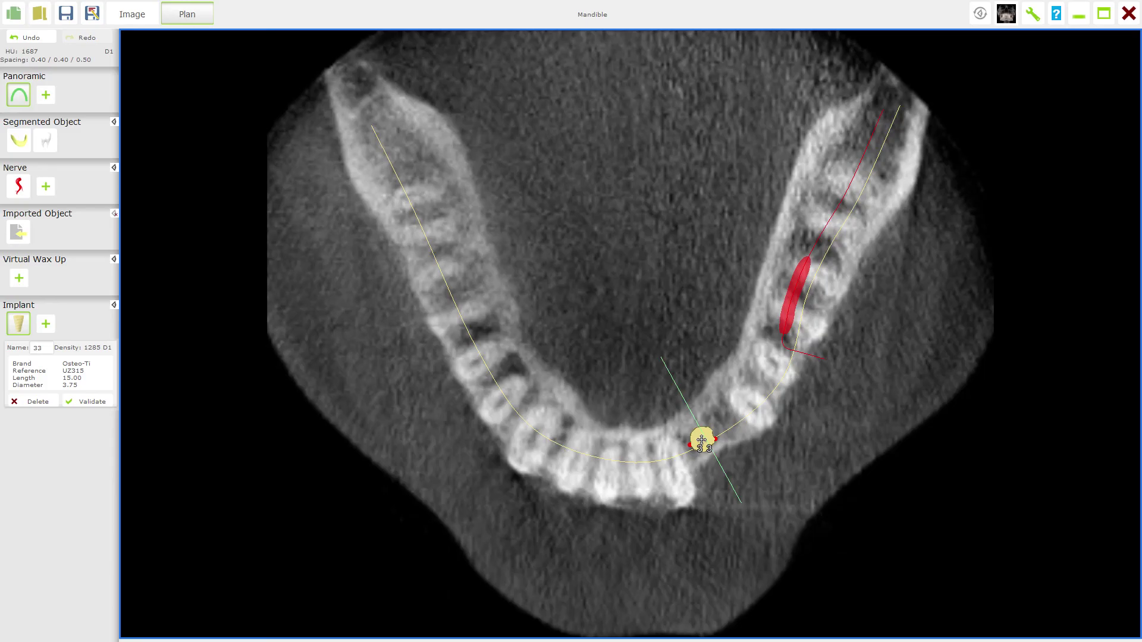
{"action": "scroll", "coordinate": [701, 440], "scroll_direction": "down", "scroll_amount": 5}
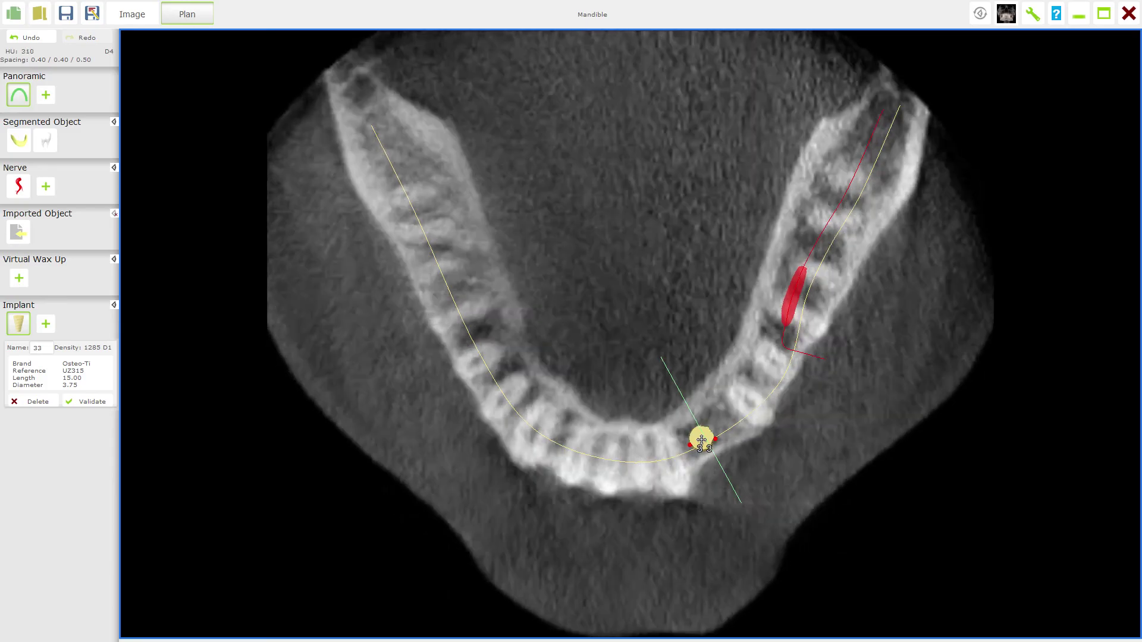
{"action": "scroll", "coordinate": [701, 440], "scroll_direction": "up", "scroll_amount": 5}
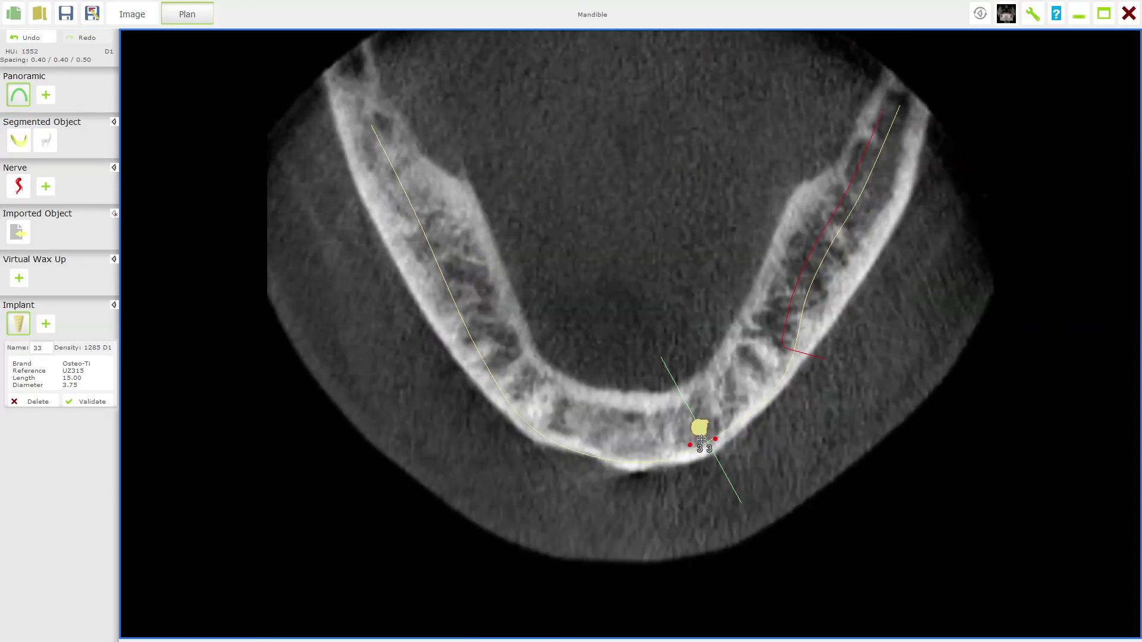
{"action": "scroll", "coordinate": [701, 440], "scroll_direction": "up", "scroll_amount": 4}
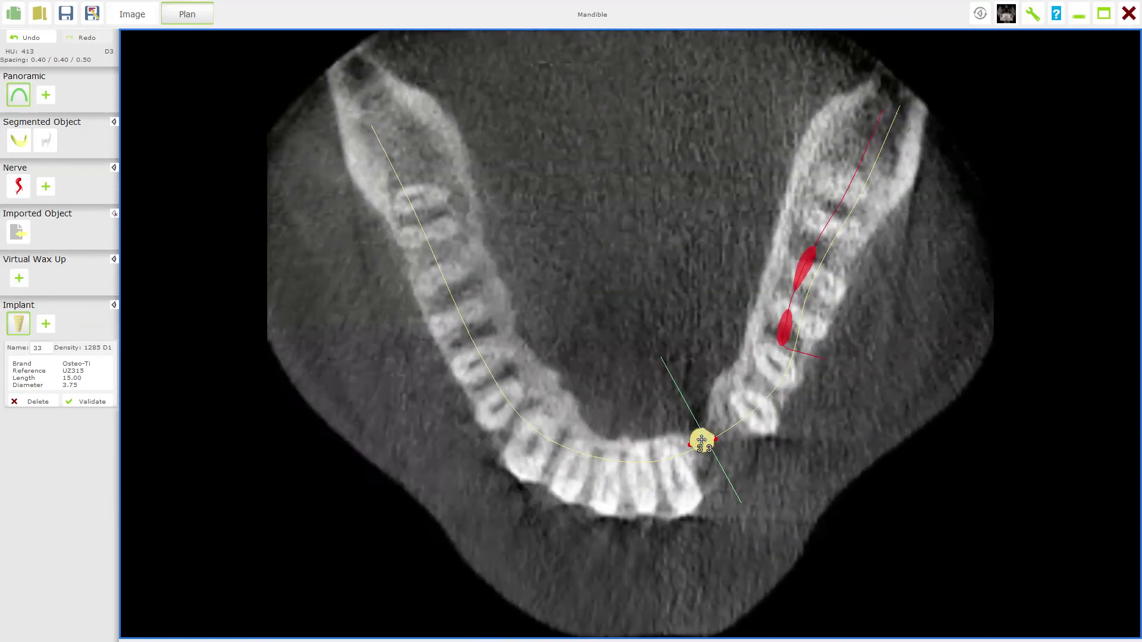
{"action": "scroll", "coordinate": [701, 440], "scroll_direction": "down", "scroll_amount": 4}
{"action": "scroll", "coordinate": [701, 440], "scroll_direction": "down", "scroll_amount": 4}
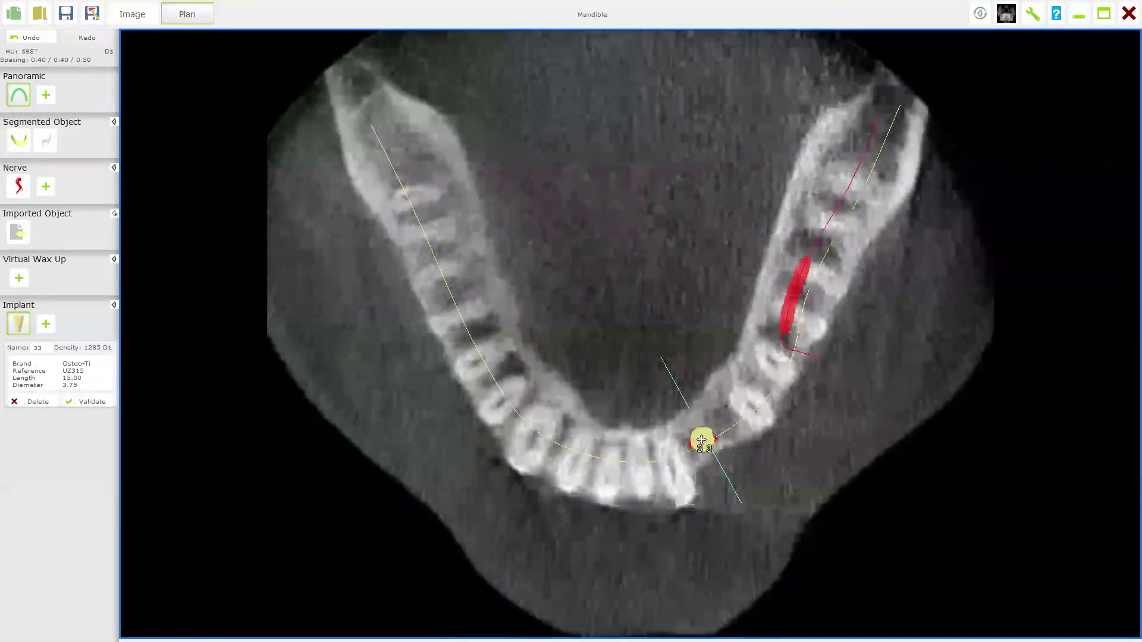
{"action": "scroll", "coordinate": [701, 440], "scroll_direction": "up", "scroll_amount": 3}
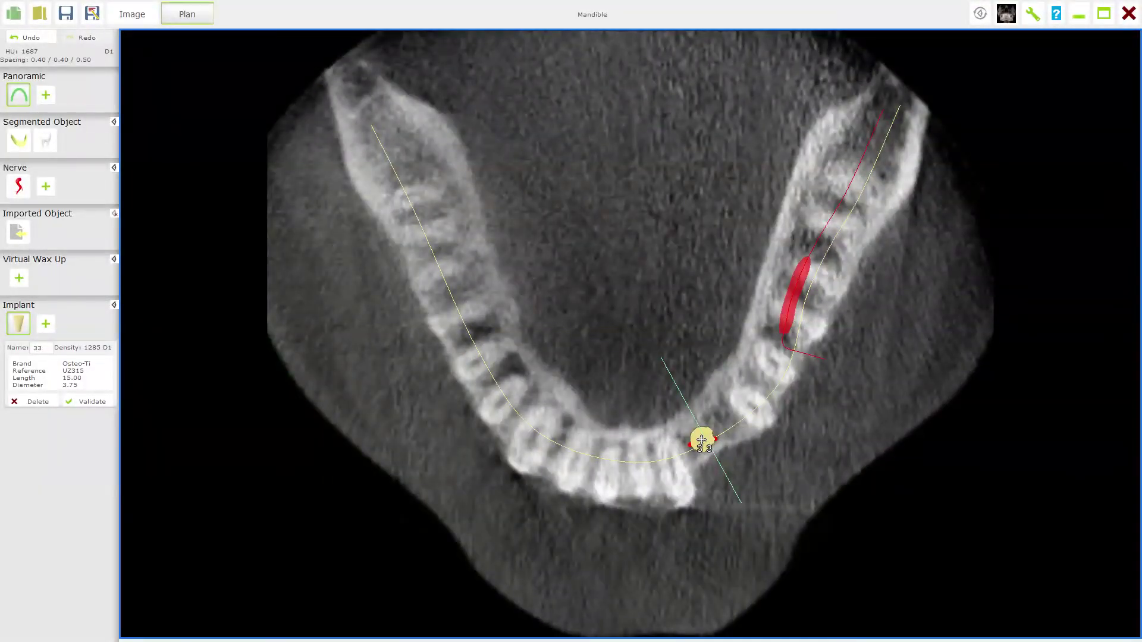
{"action": "double_click", "coordinate": [511, 411]}
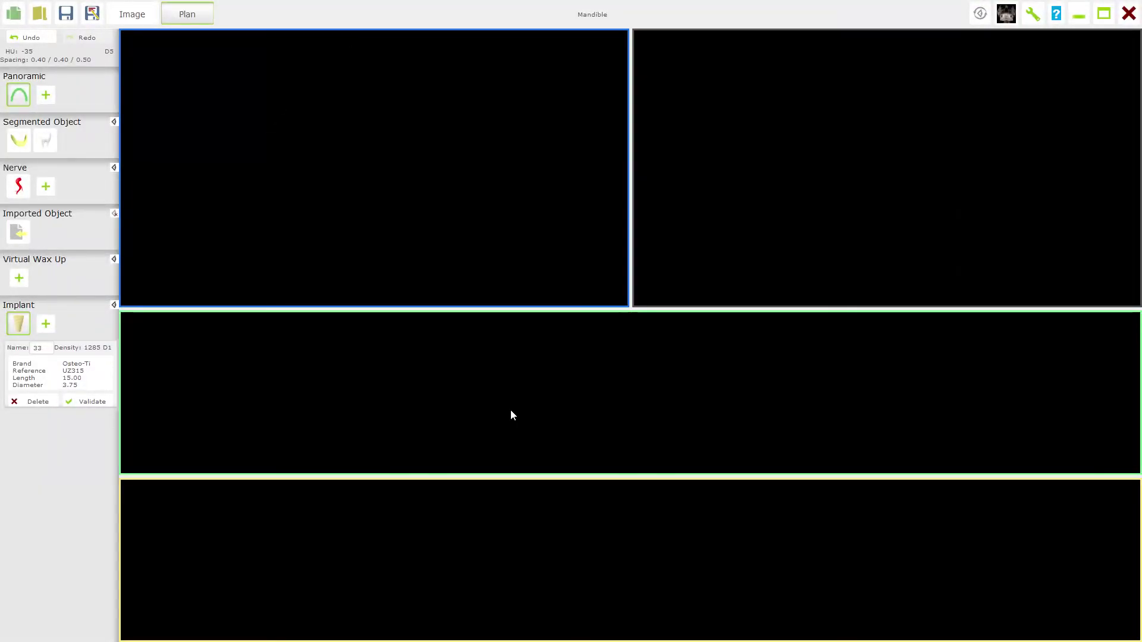